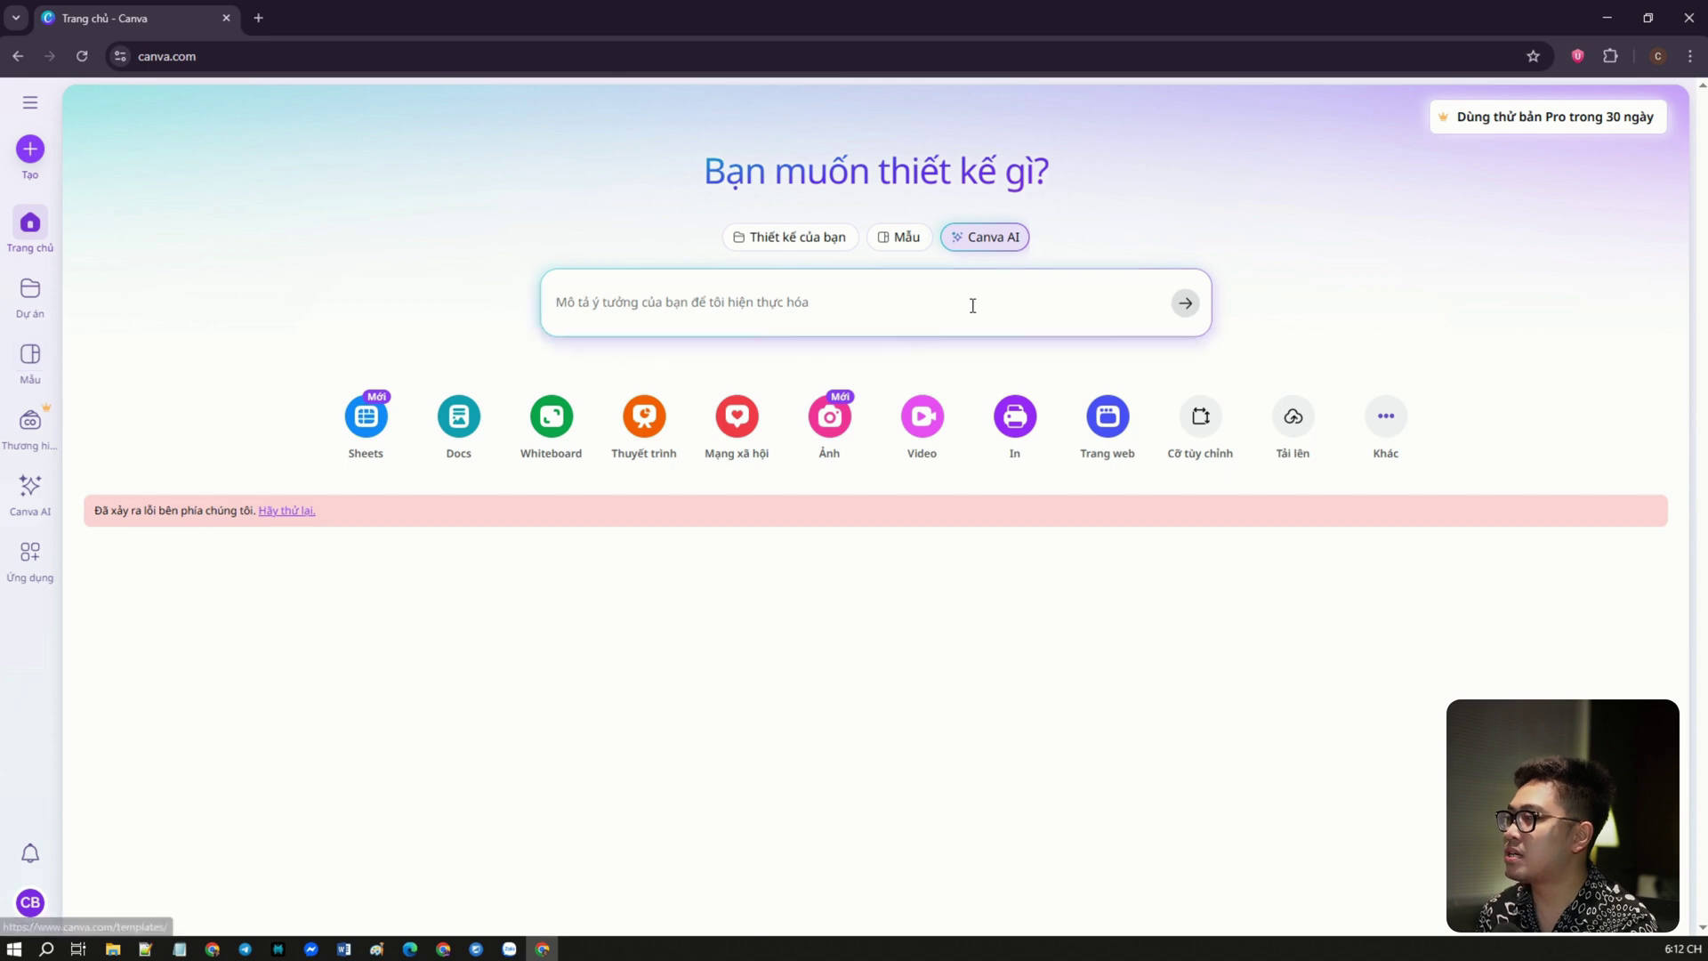
Change the account's display language to English (US) in the profile settings.
click(995, 238)
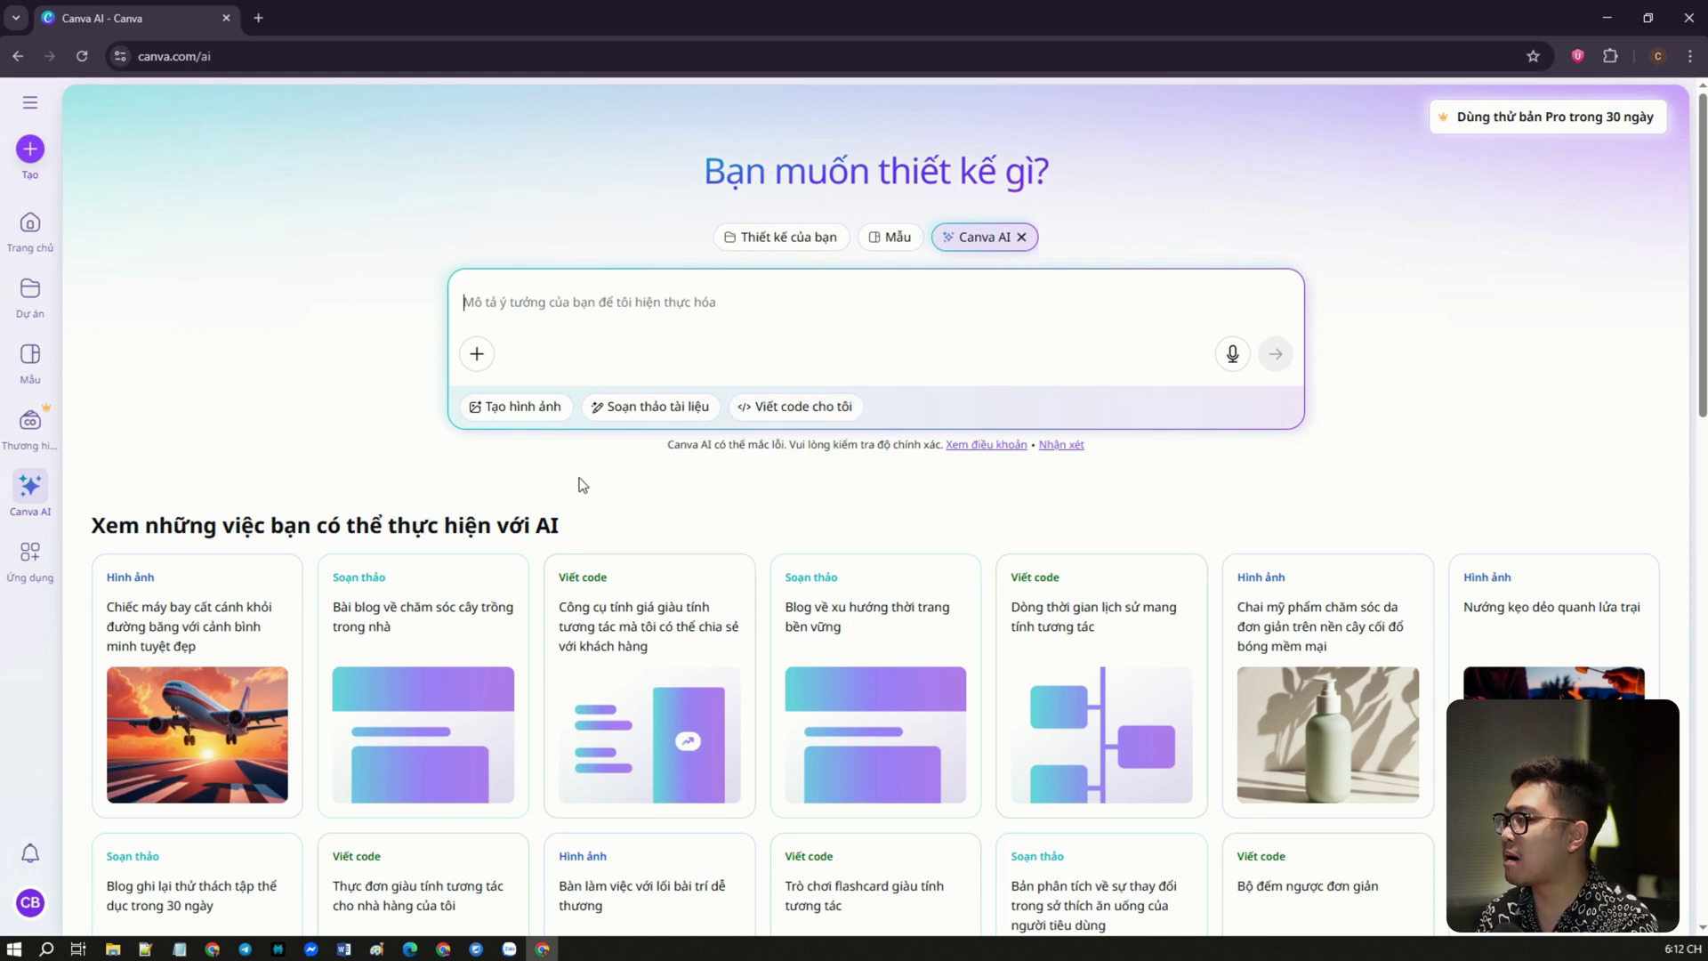
click(30, 904)
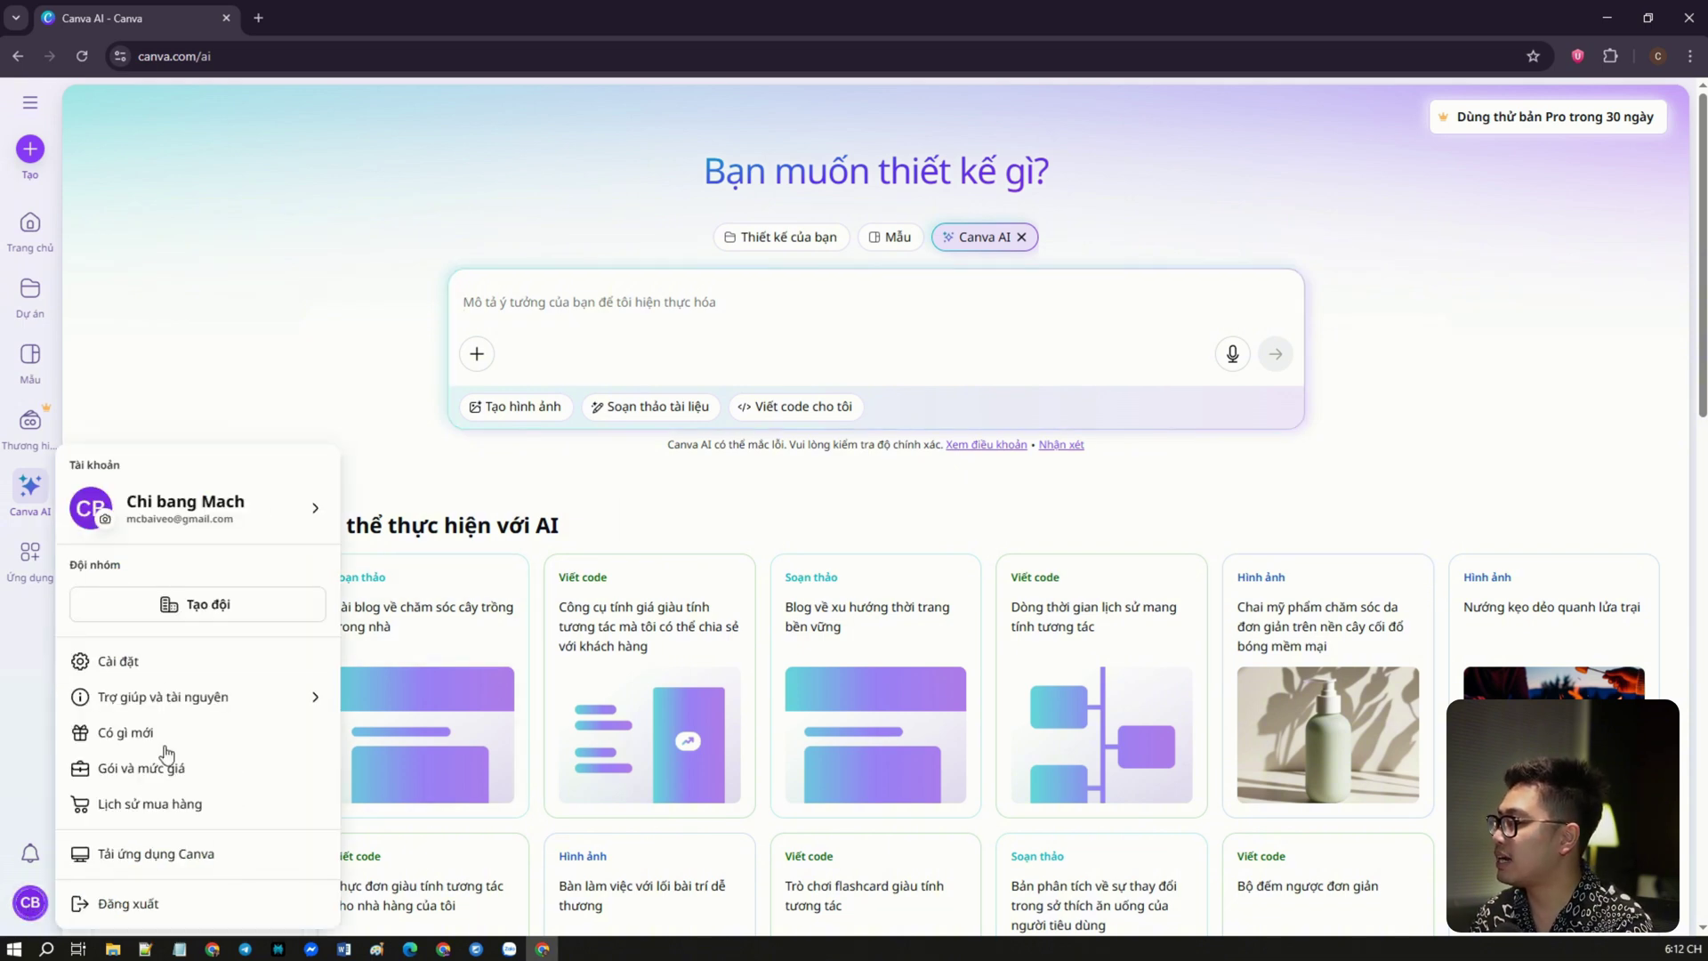
click(167, 674)
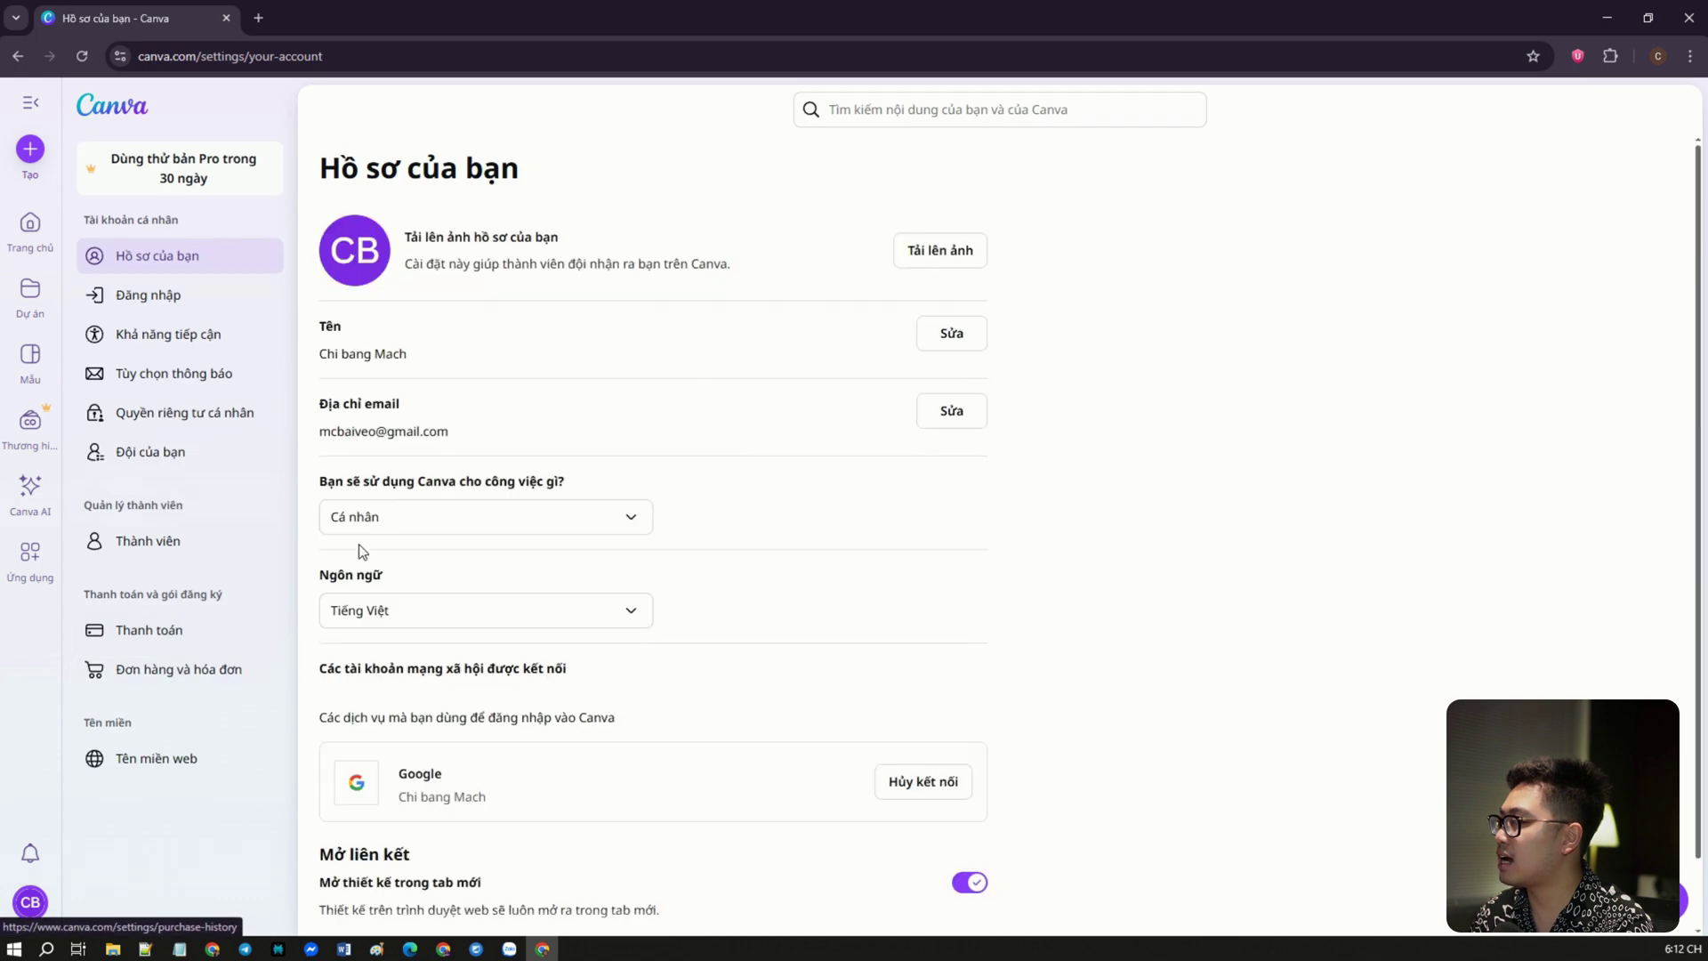
click(449, 608)
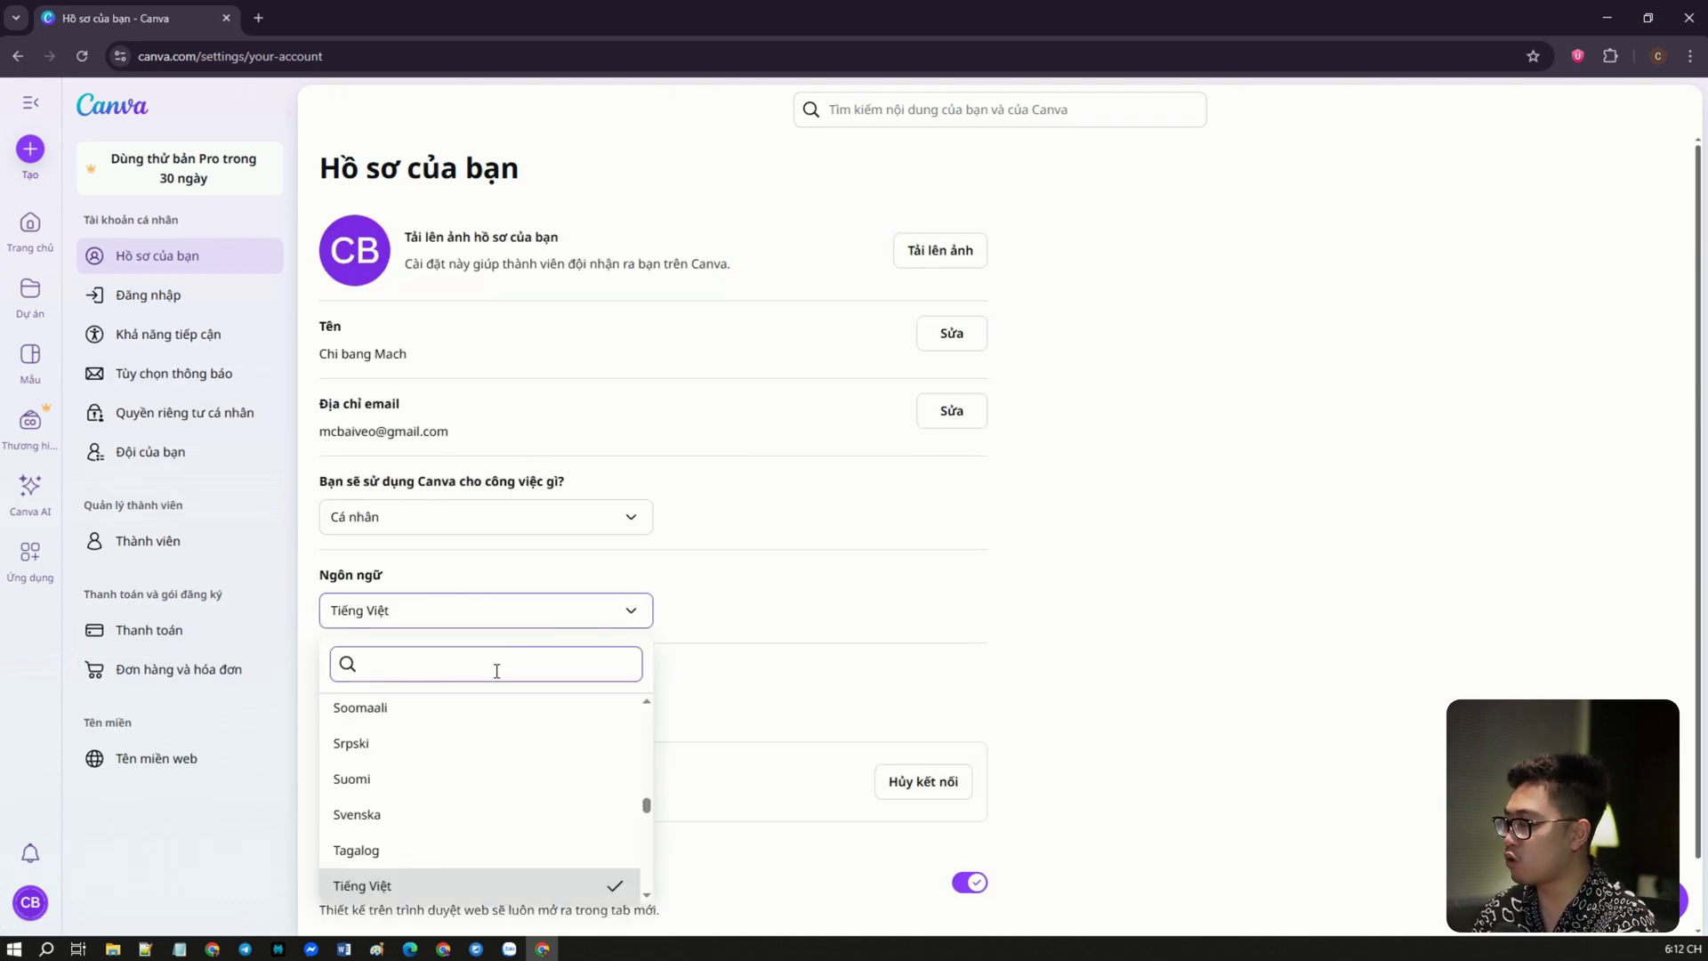
text(engl)
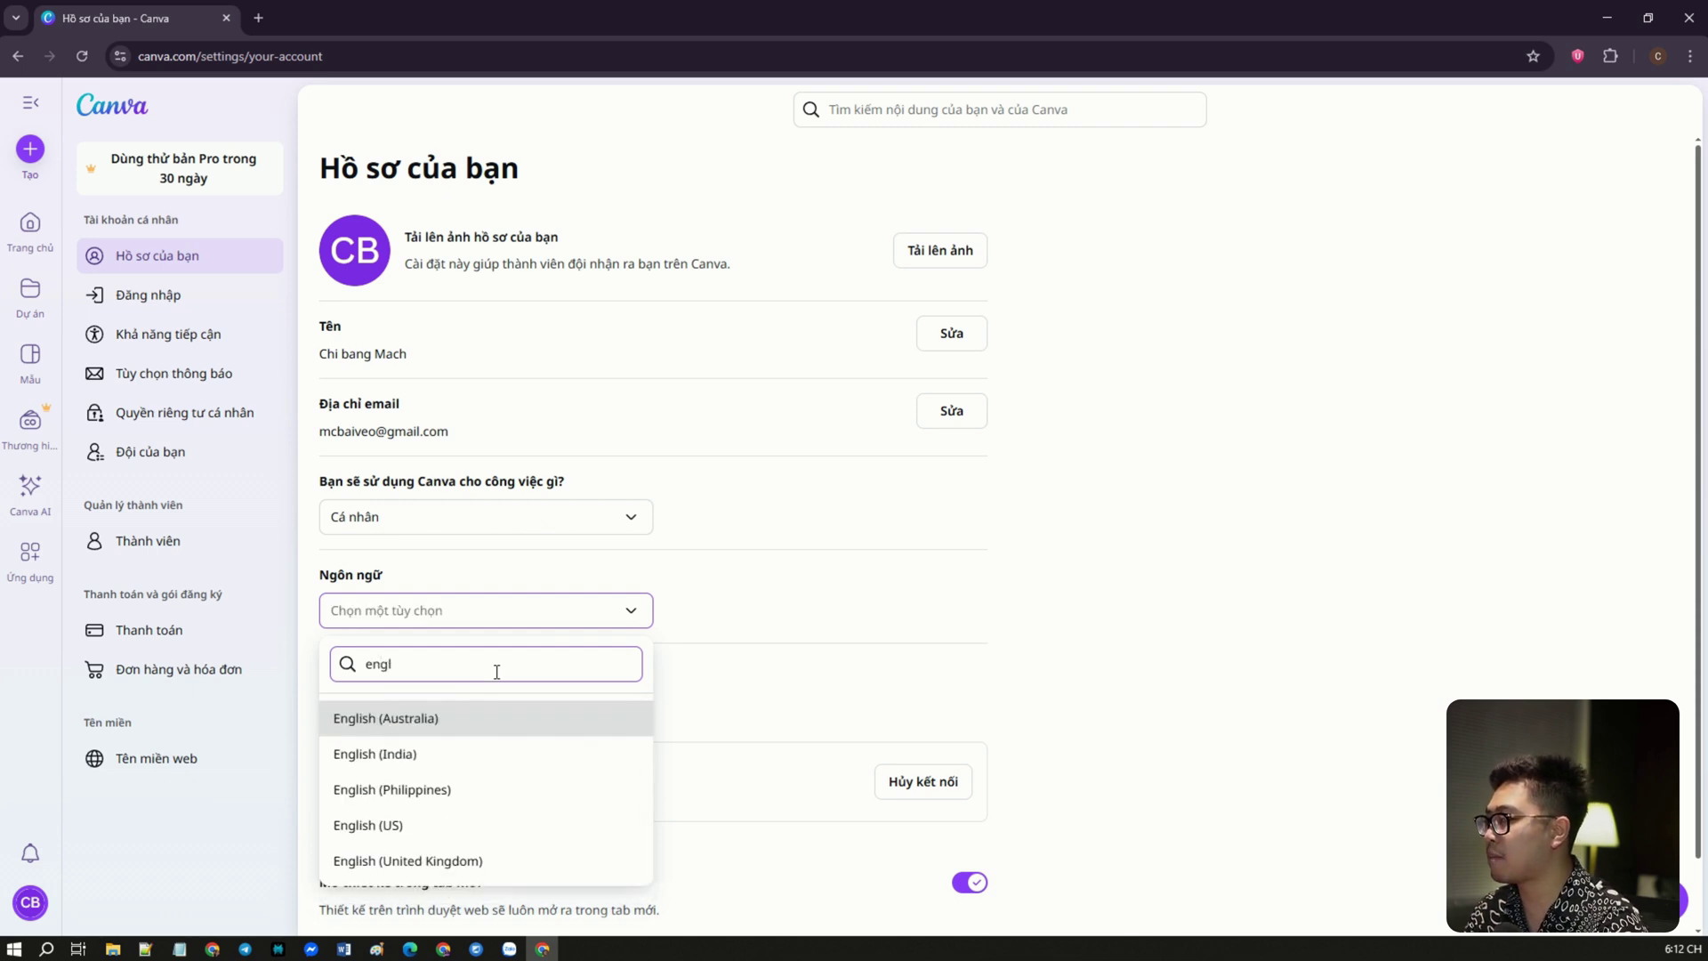
click(450, 825)
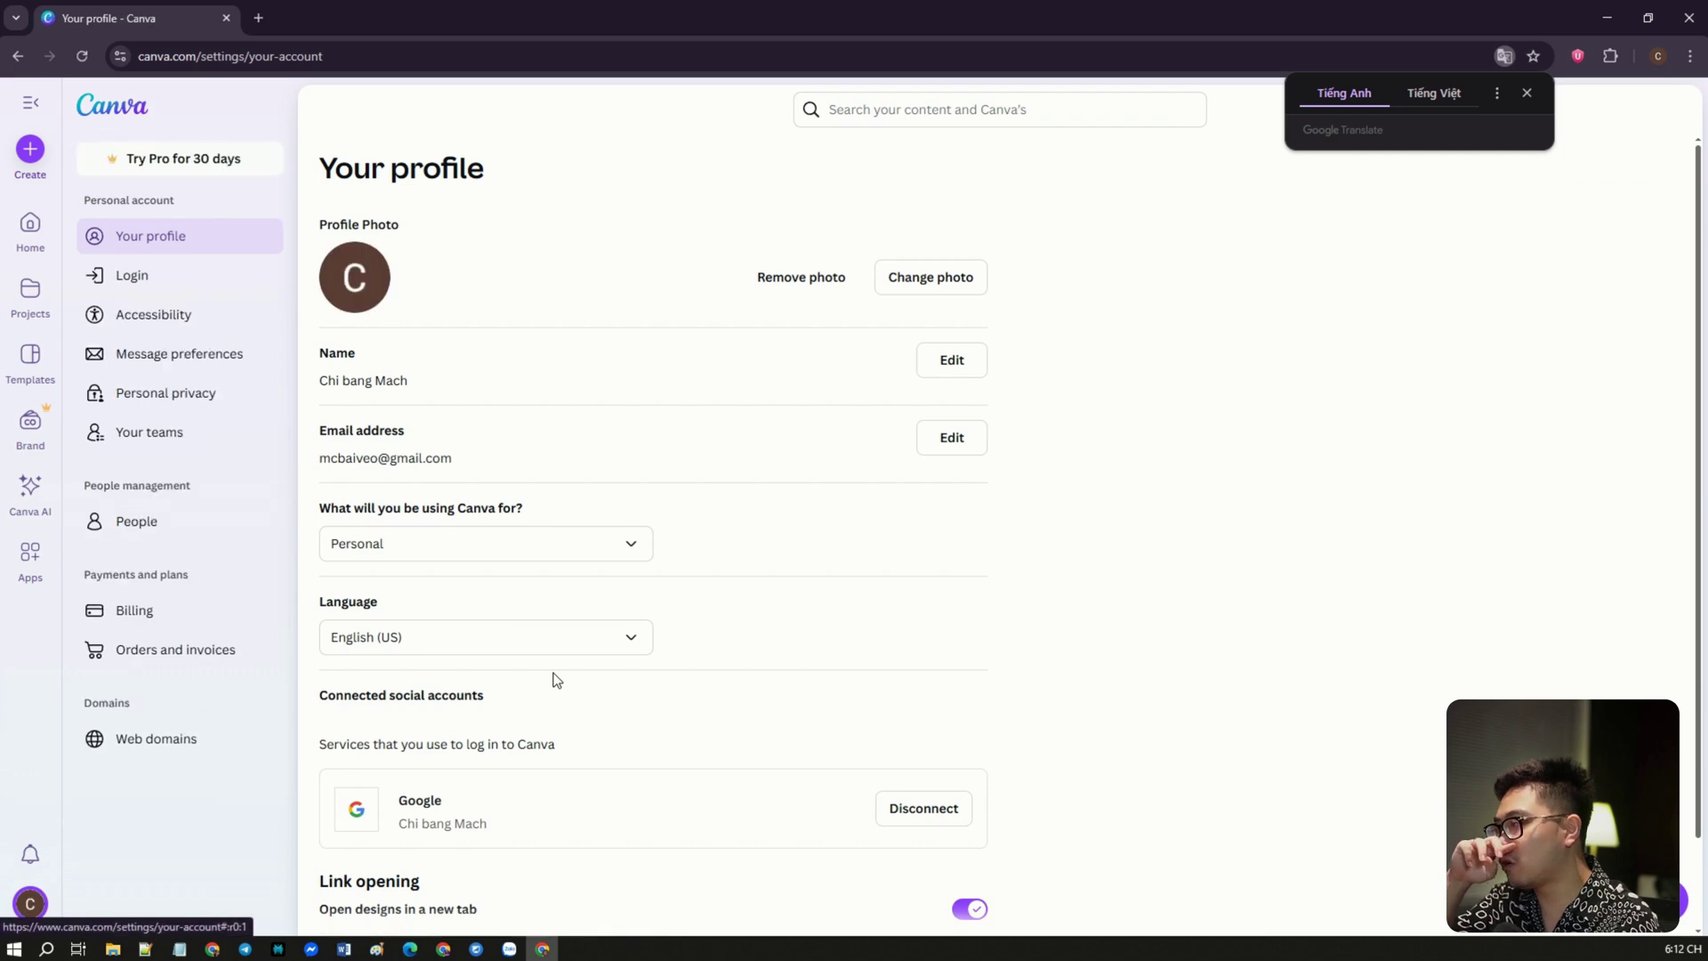
Open Canva AI from the home page and view the Pro upgrade offer for creating a video clip, then close the offer.
click(31, 237)
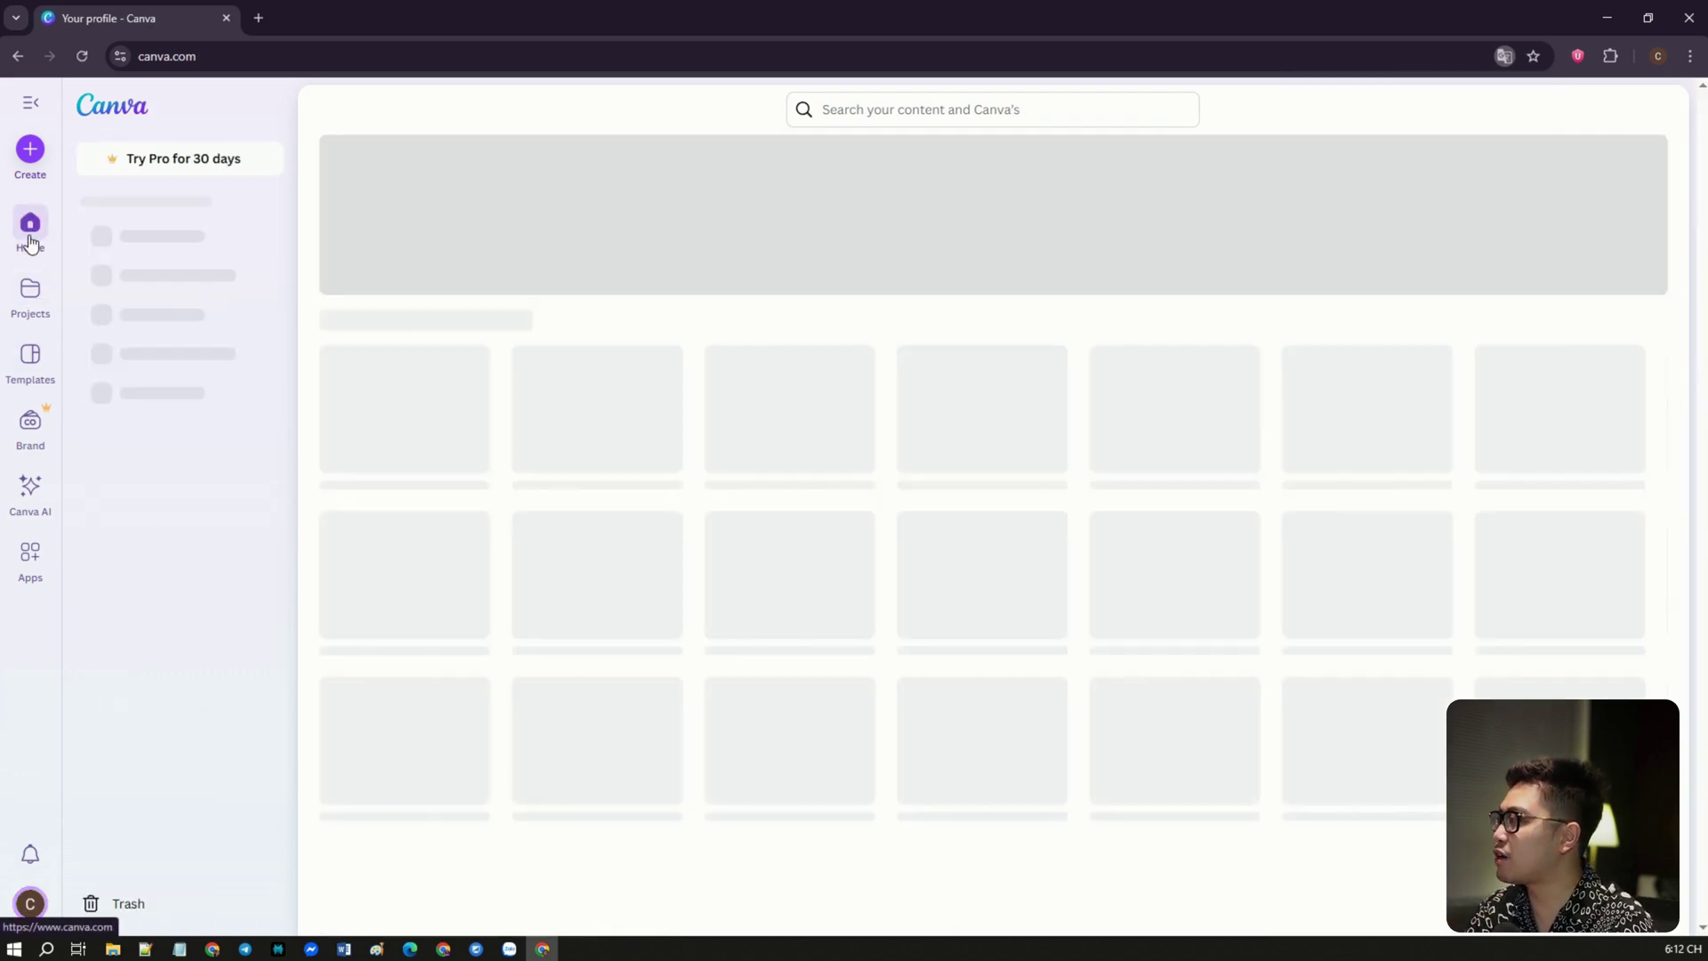
click(1123, 230)
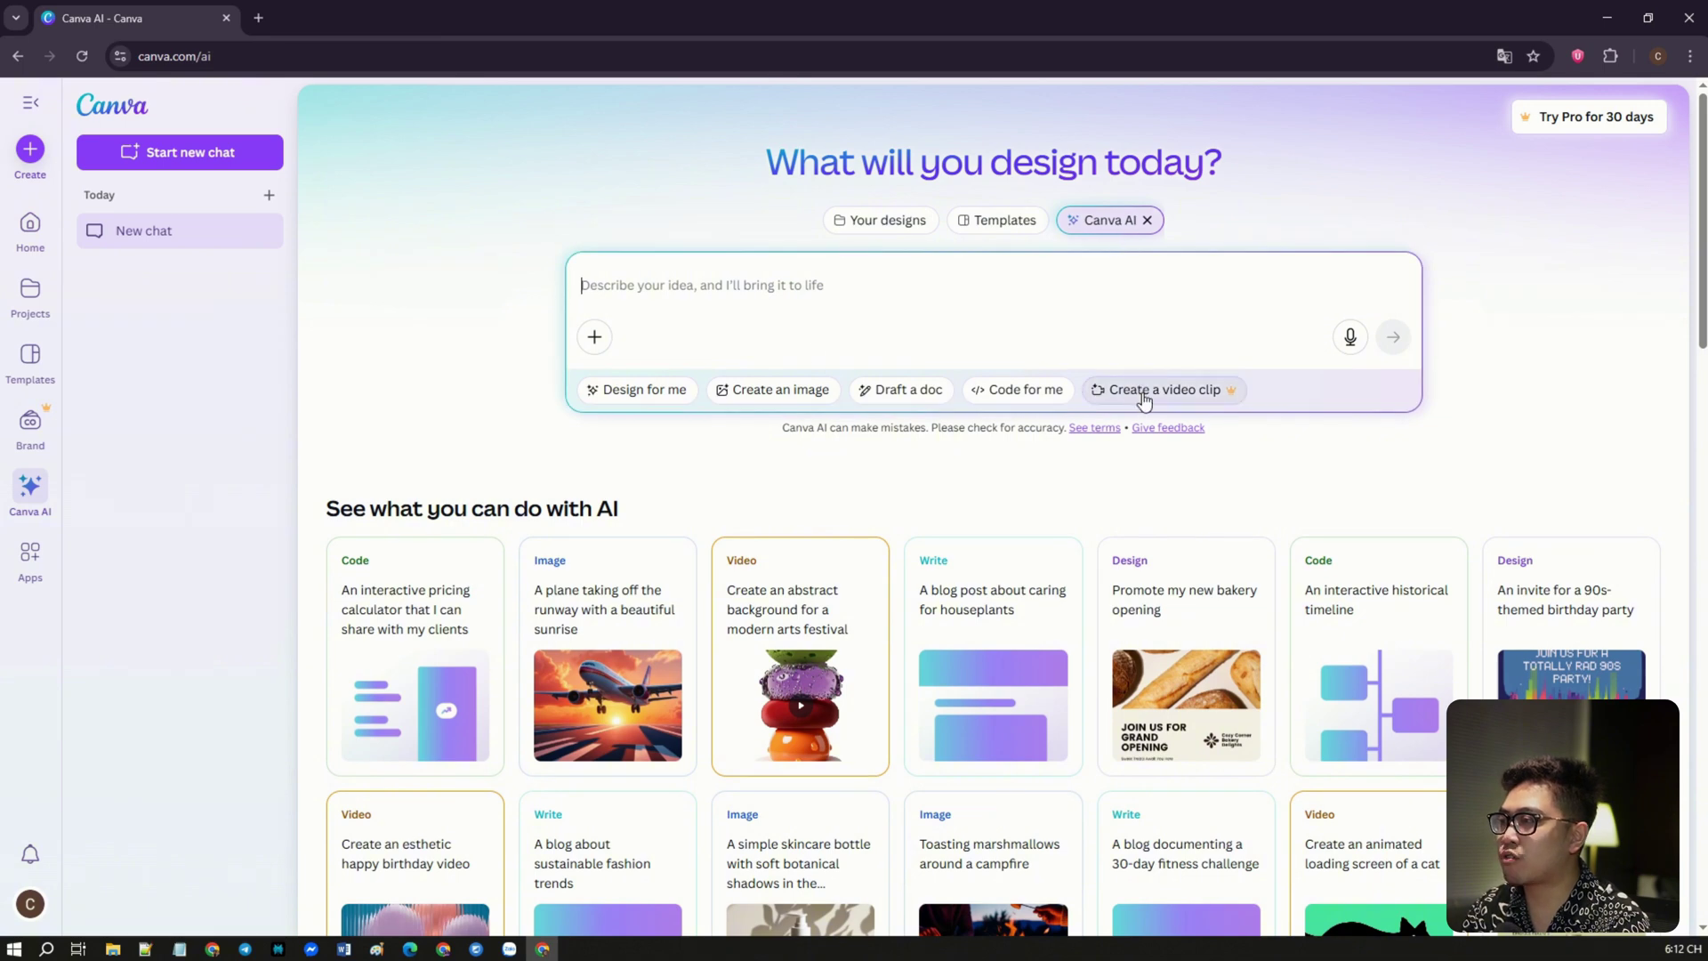
click(1217, 395)
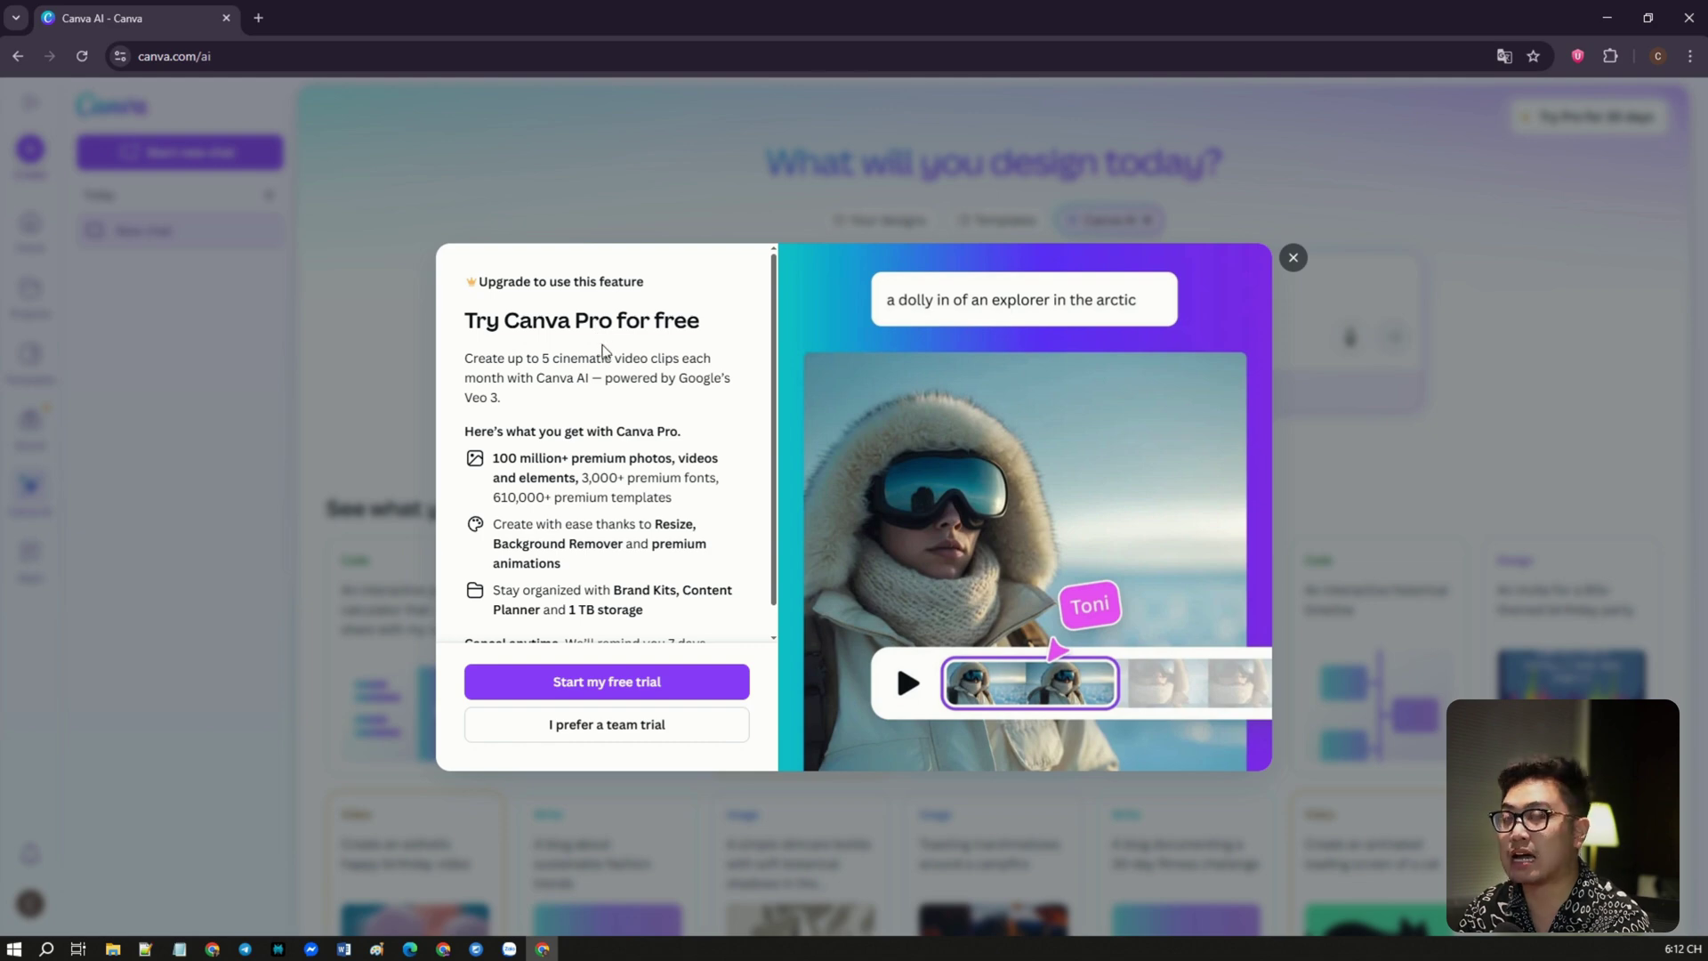
click(1293, 258)
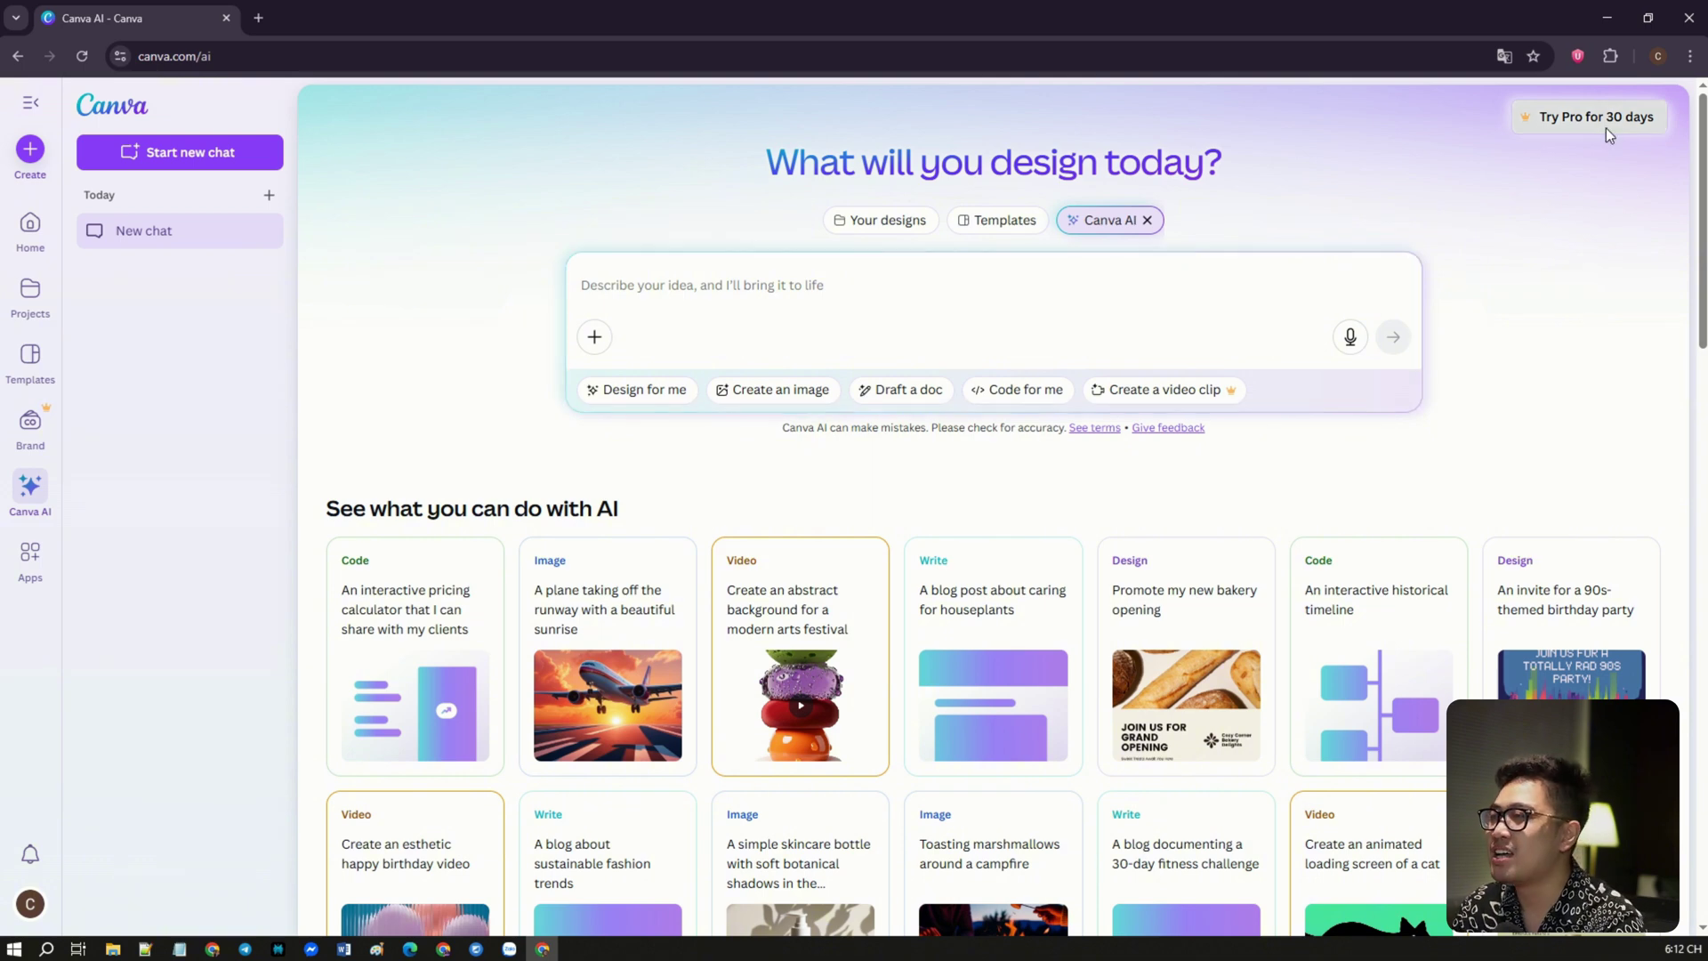
Start the 30-day Canva Pro free trial with the recurring Monthly plan and proceed to payment.
click(1606, 130)
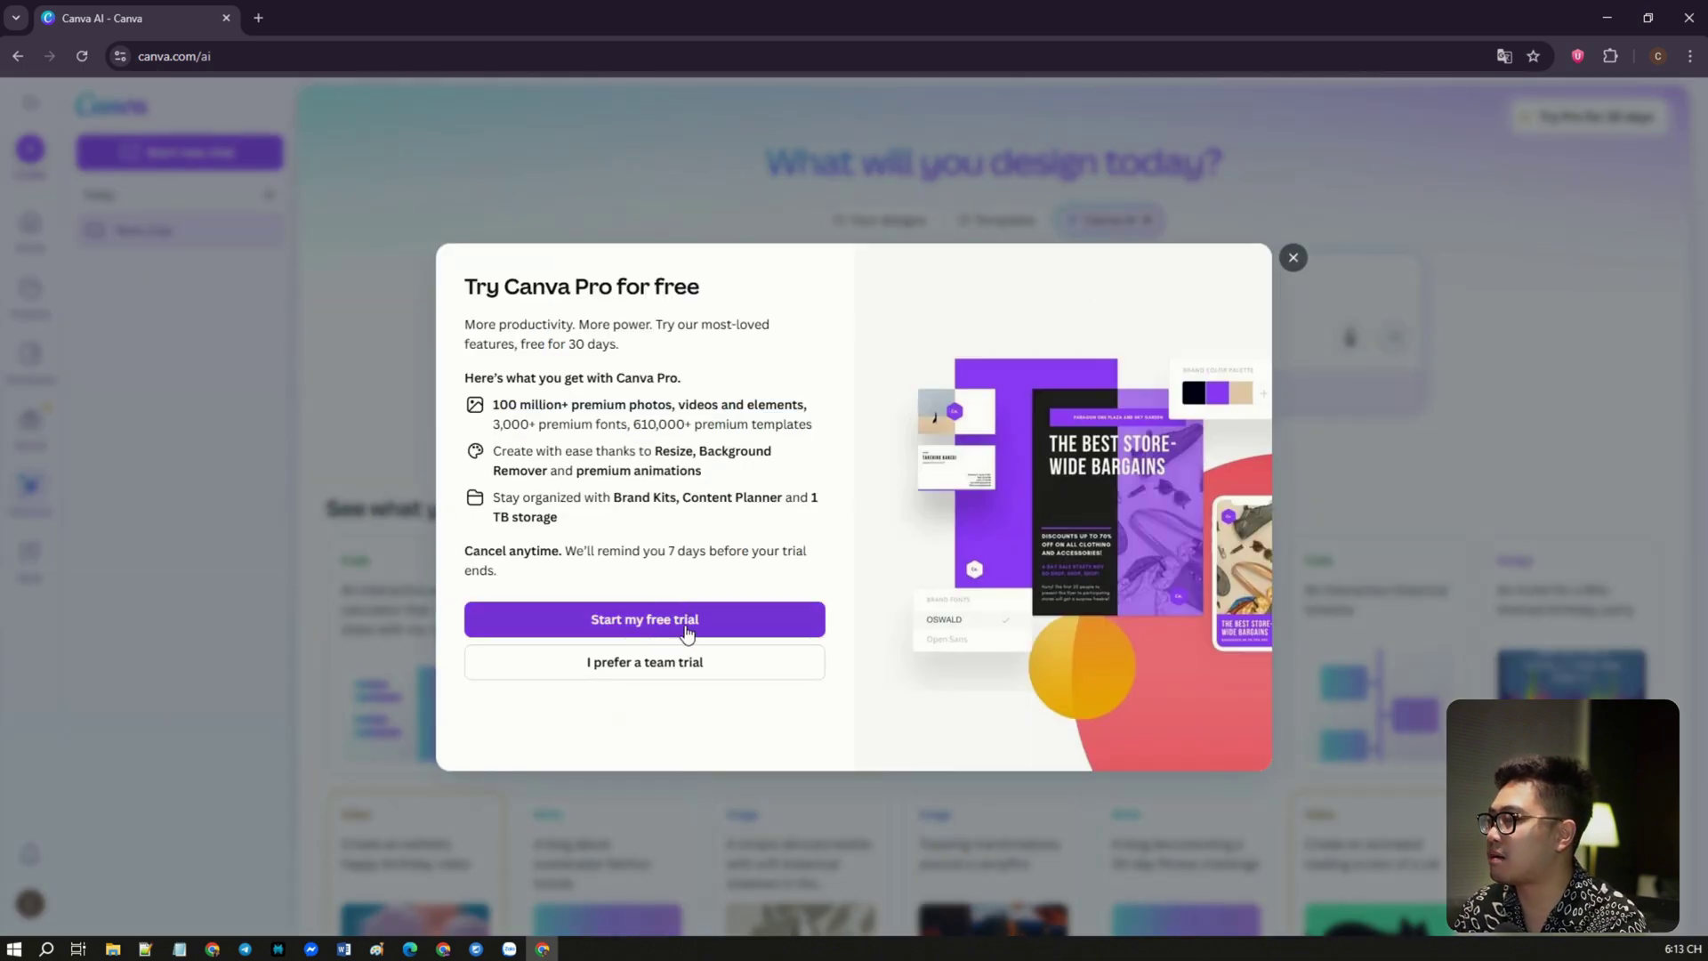
click(660, 625)
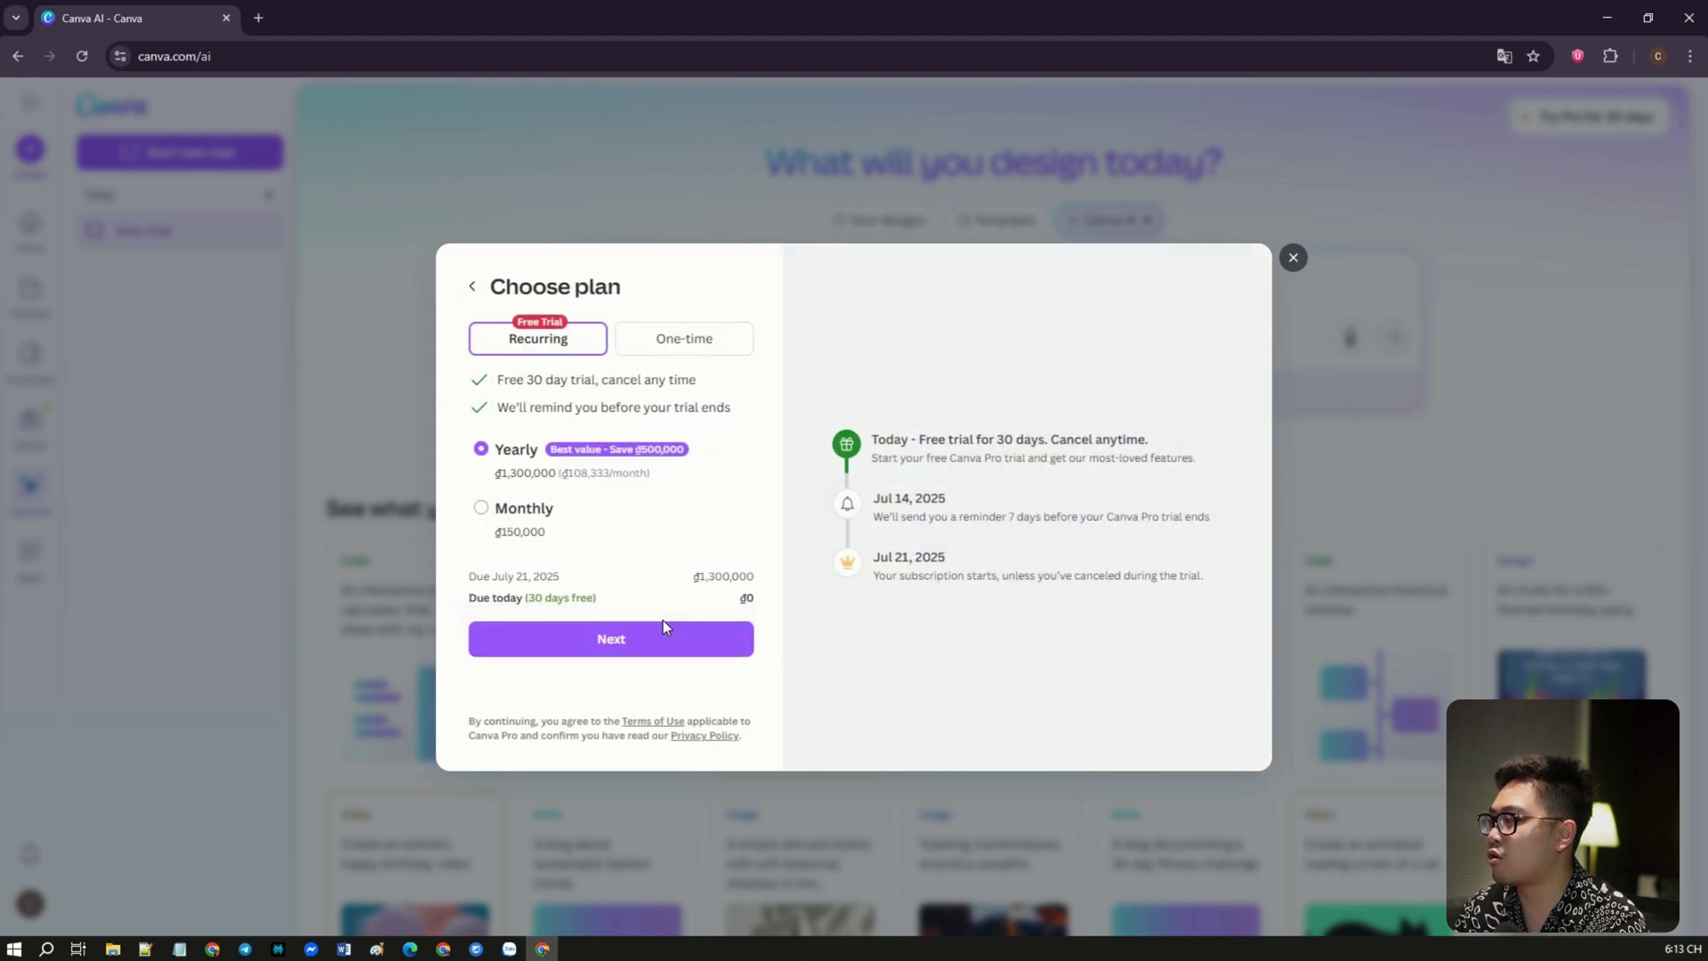
click(470, 290)
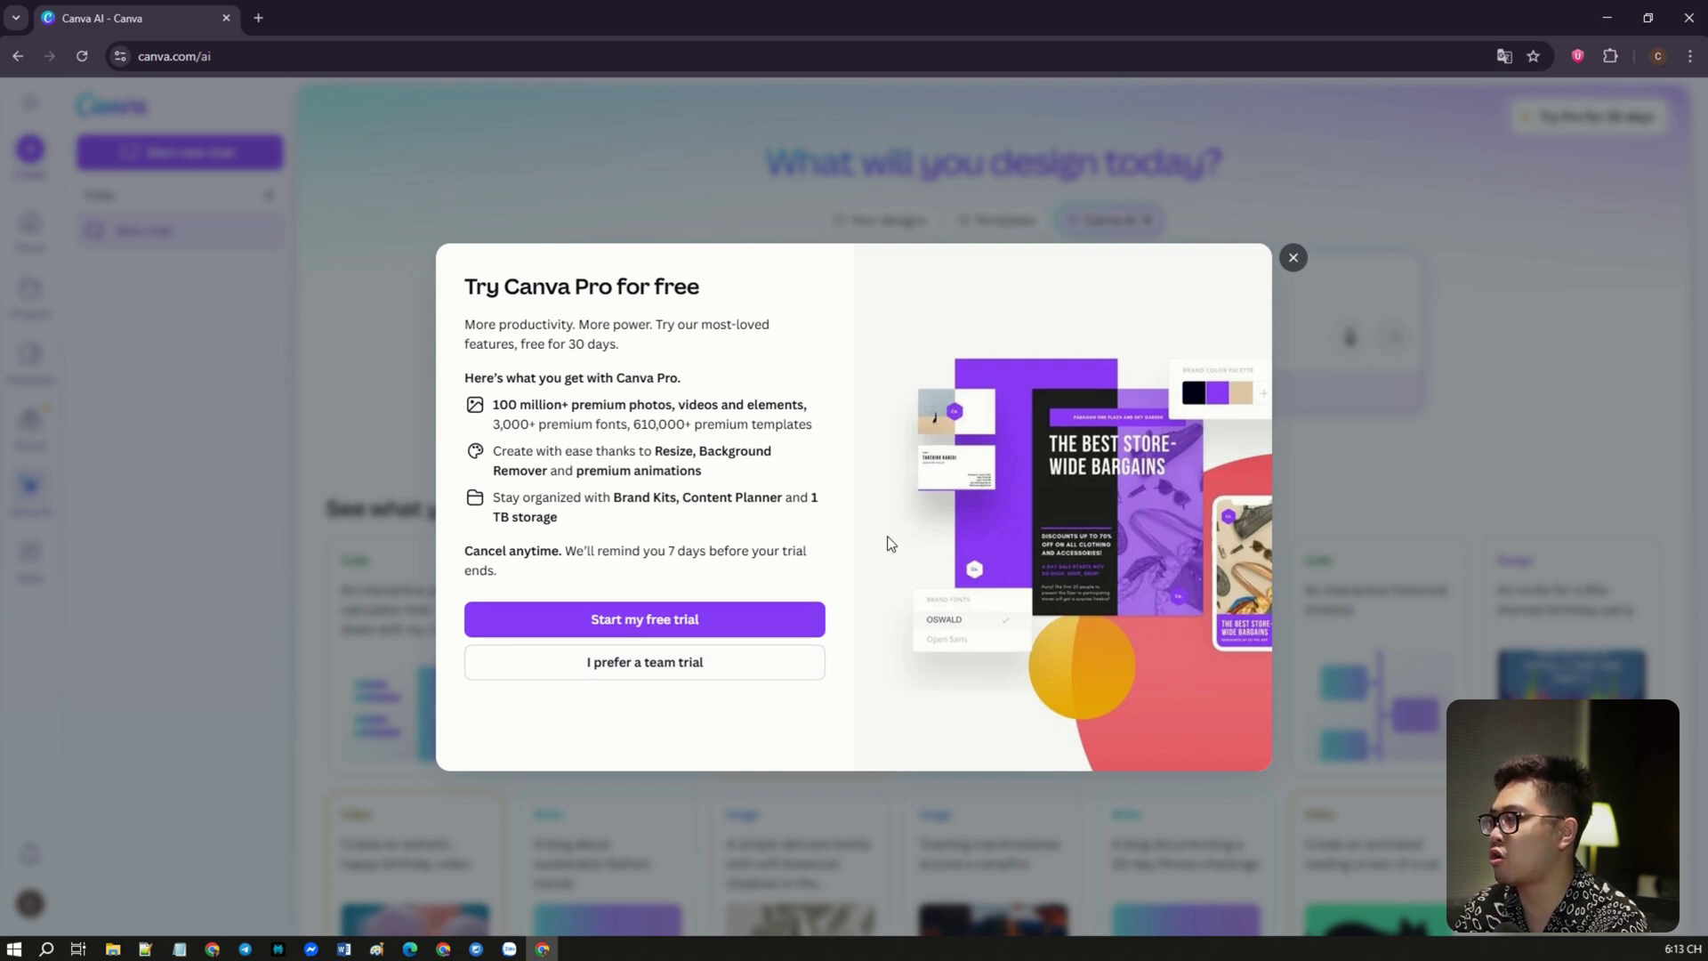
click(667, 625)
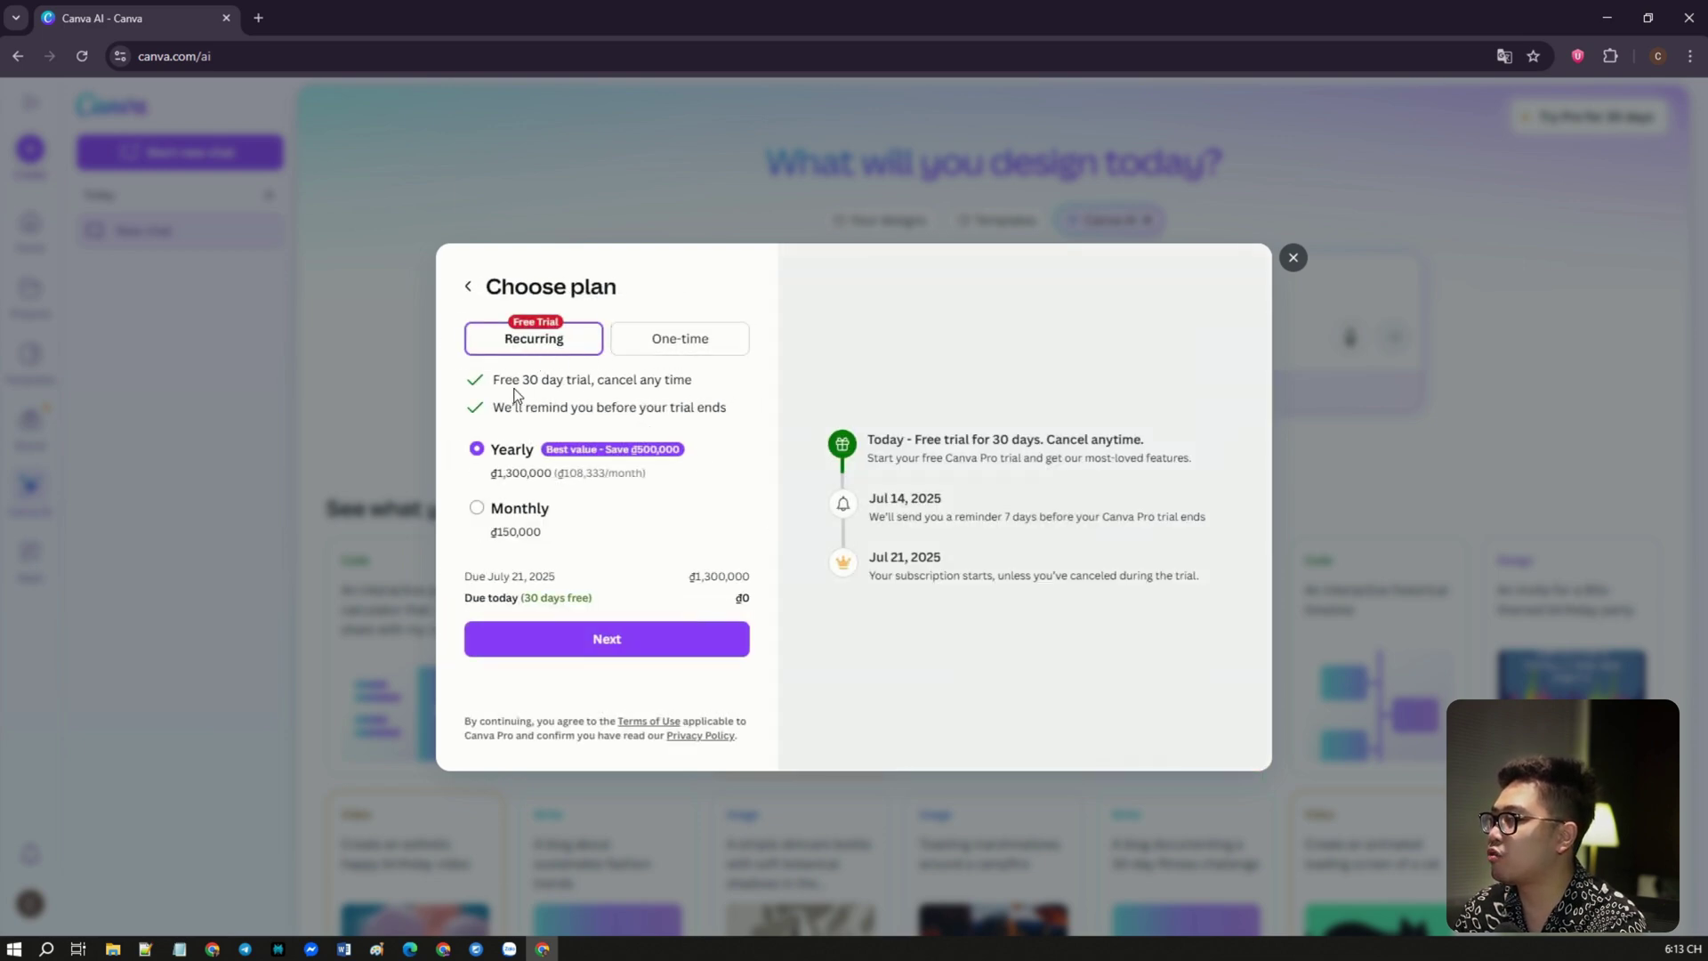
click(487, 516)
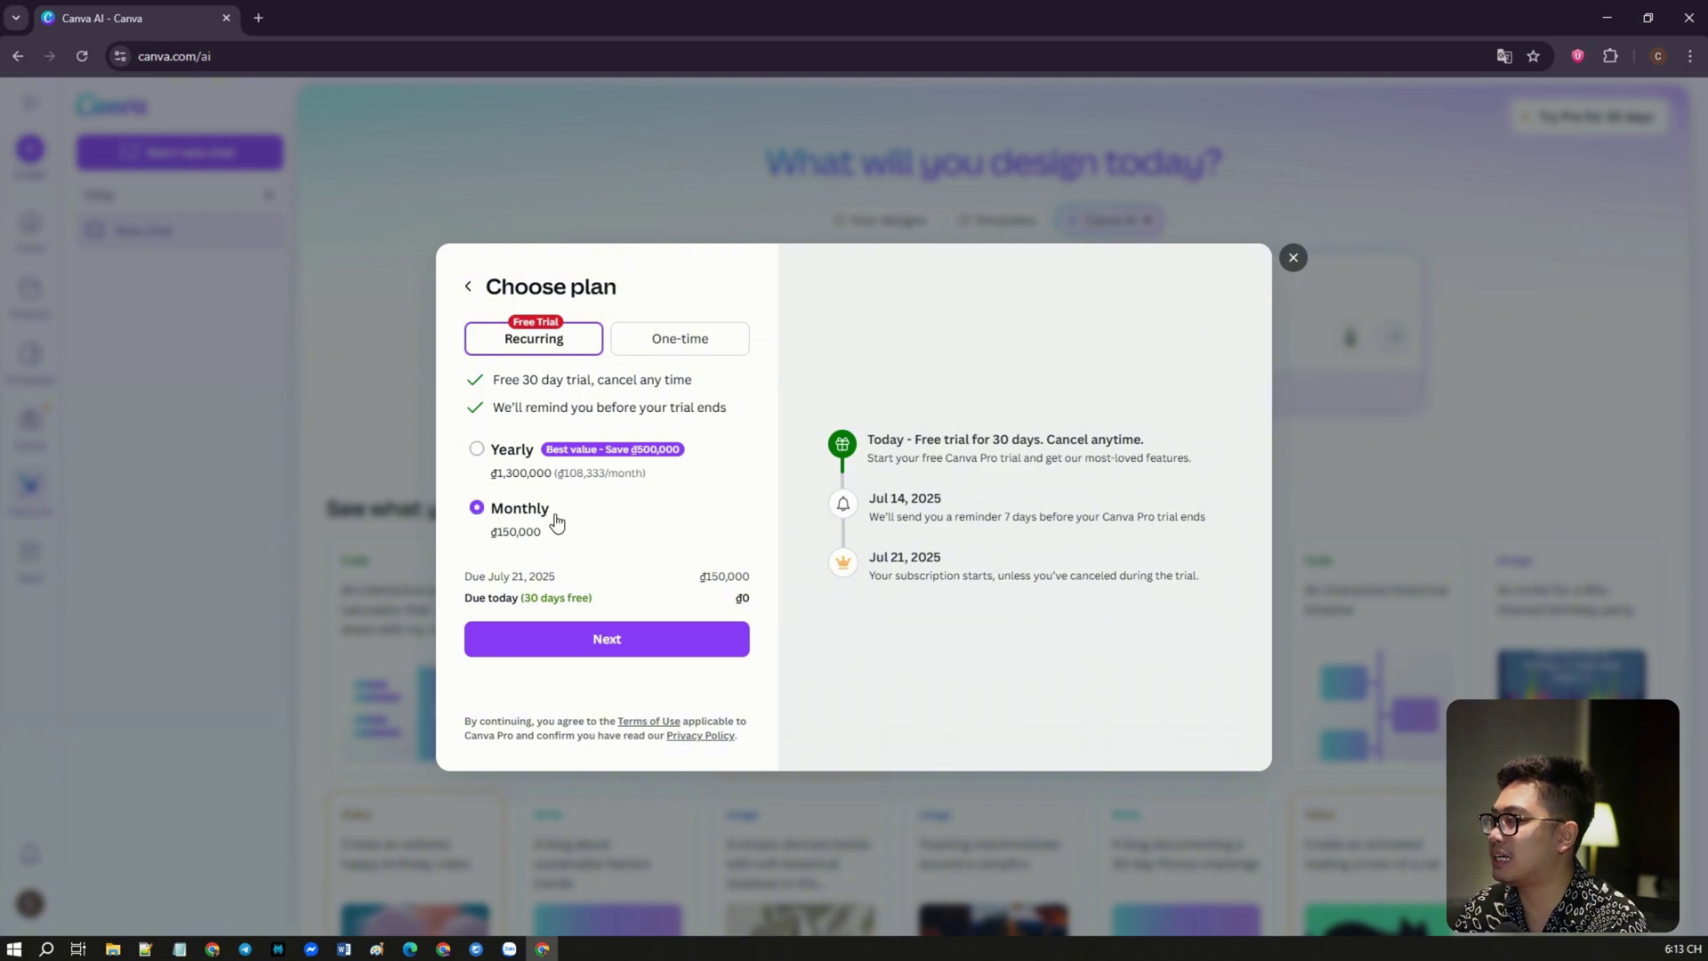
click(625, 644)
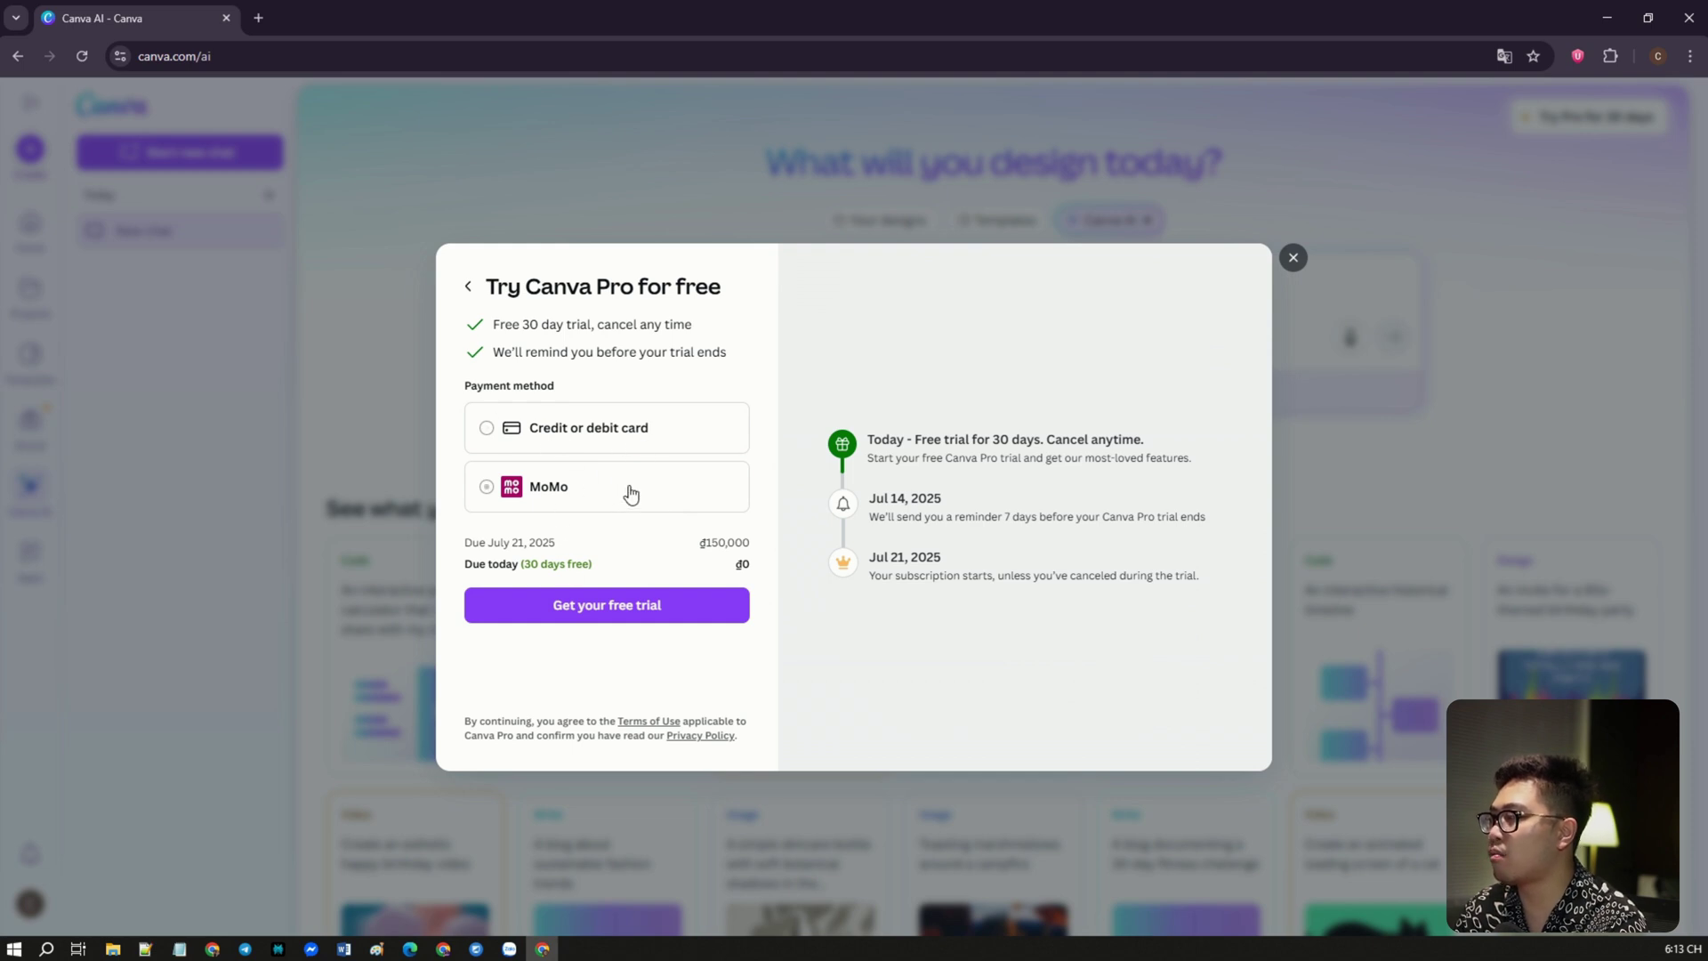
Choose credit or debit card as the payment method, submit the free trial, and decline saving the card in the browser.
click(618, 436)
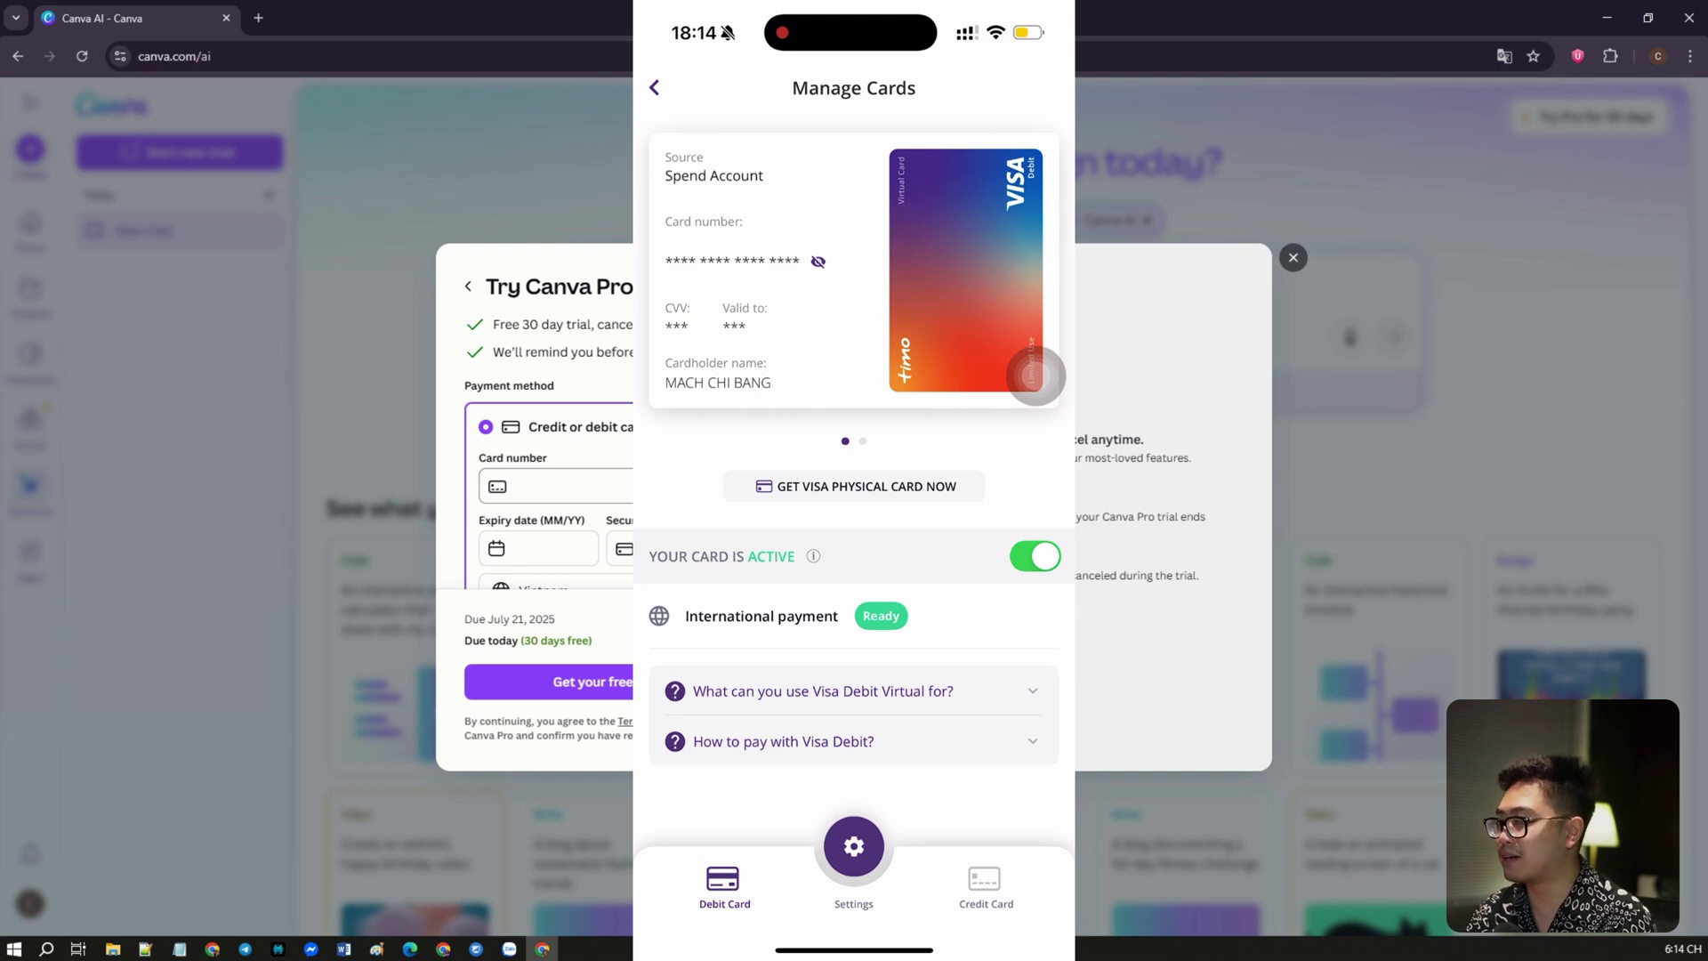
scroll(694, 583, down, 3)
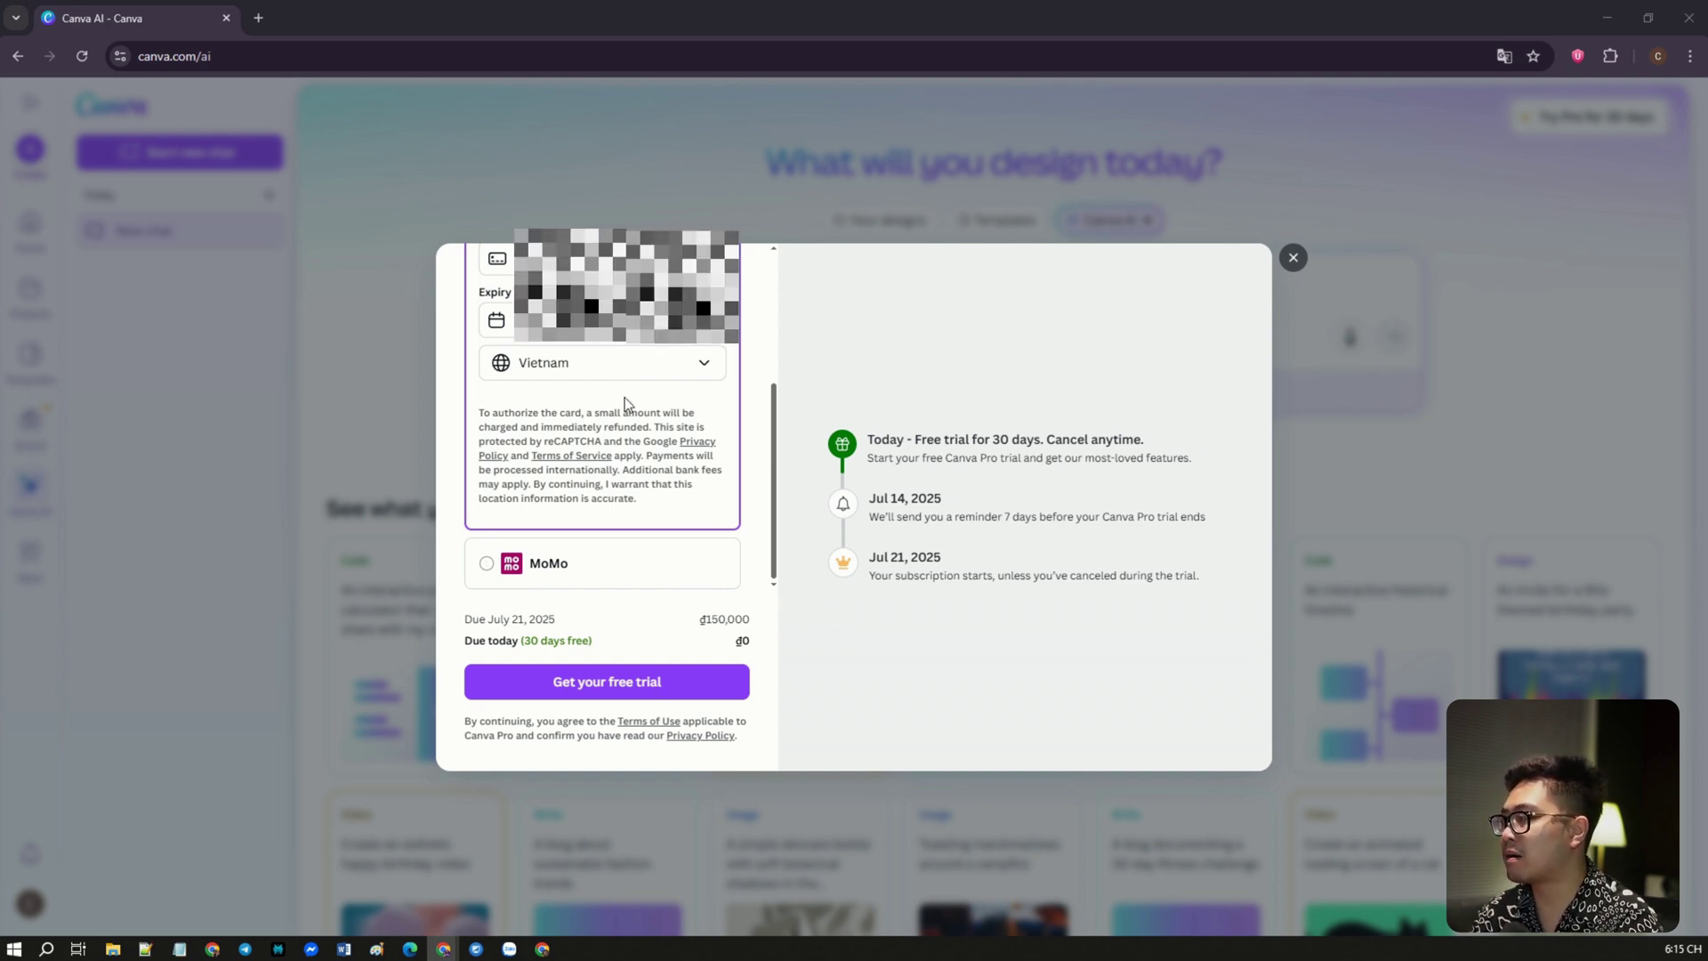
click(618, 689)
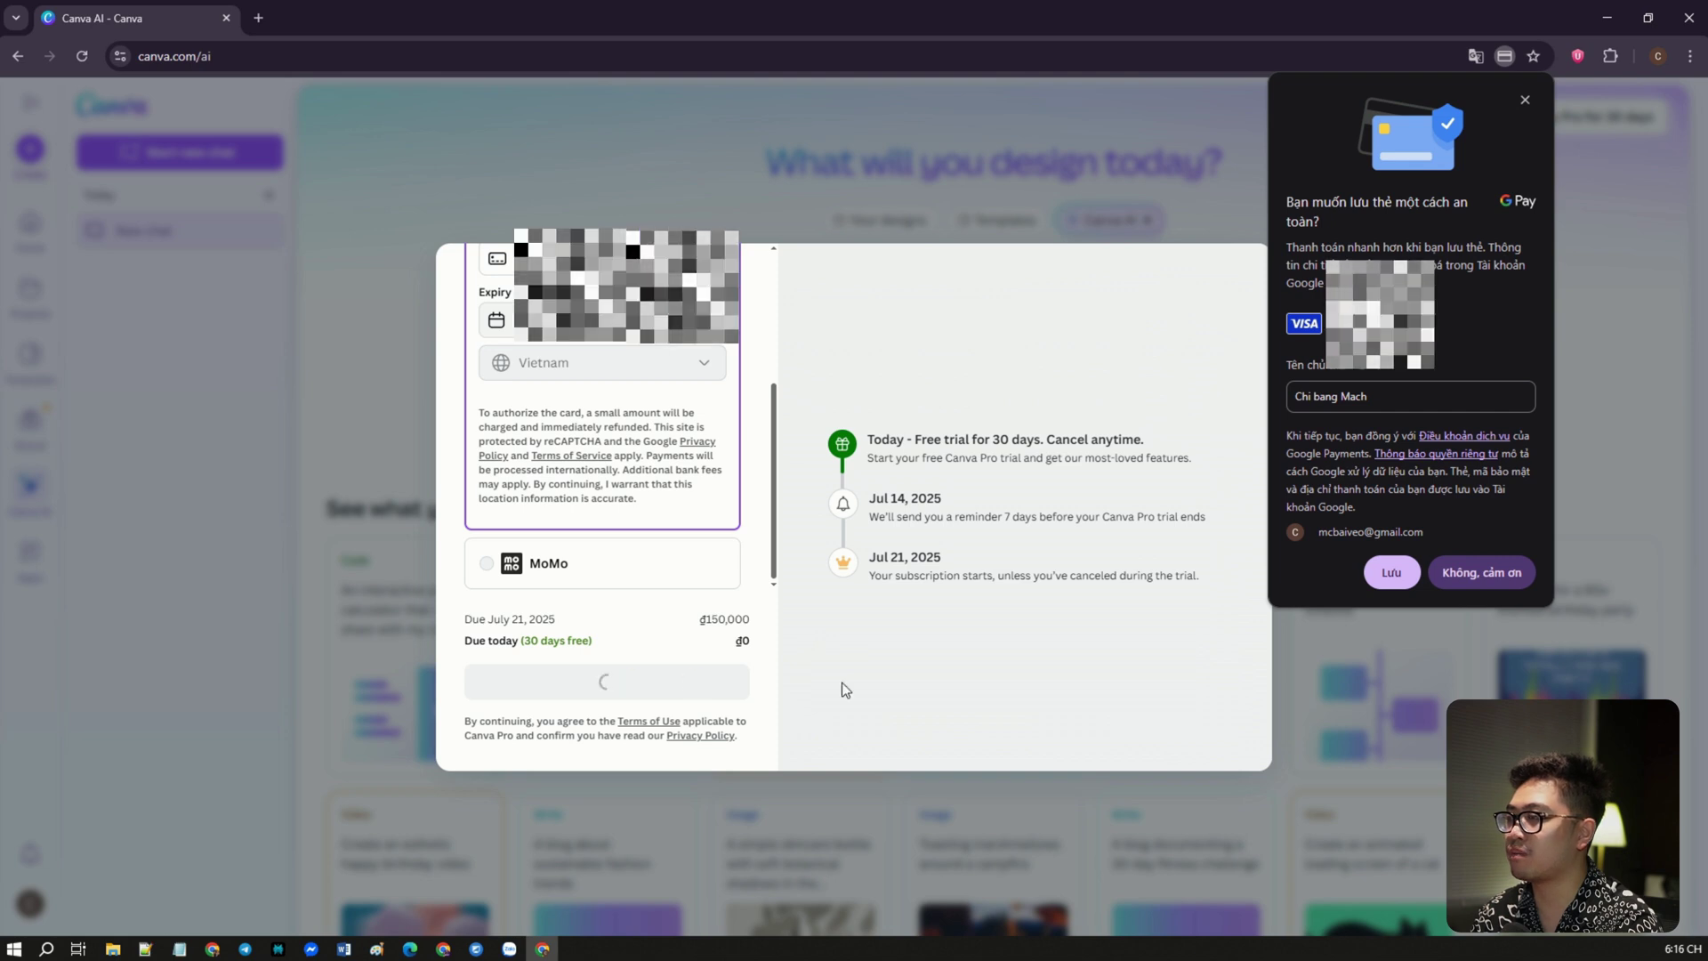
click(1491, 580)
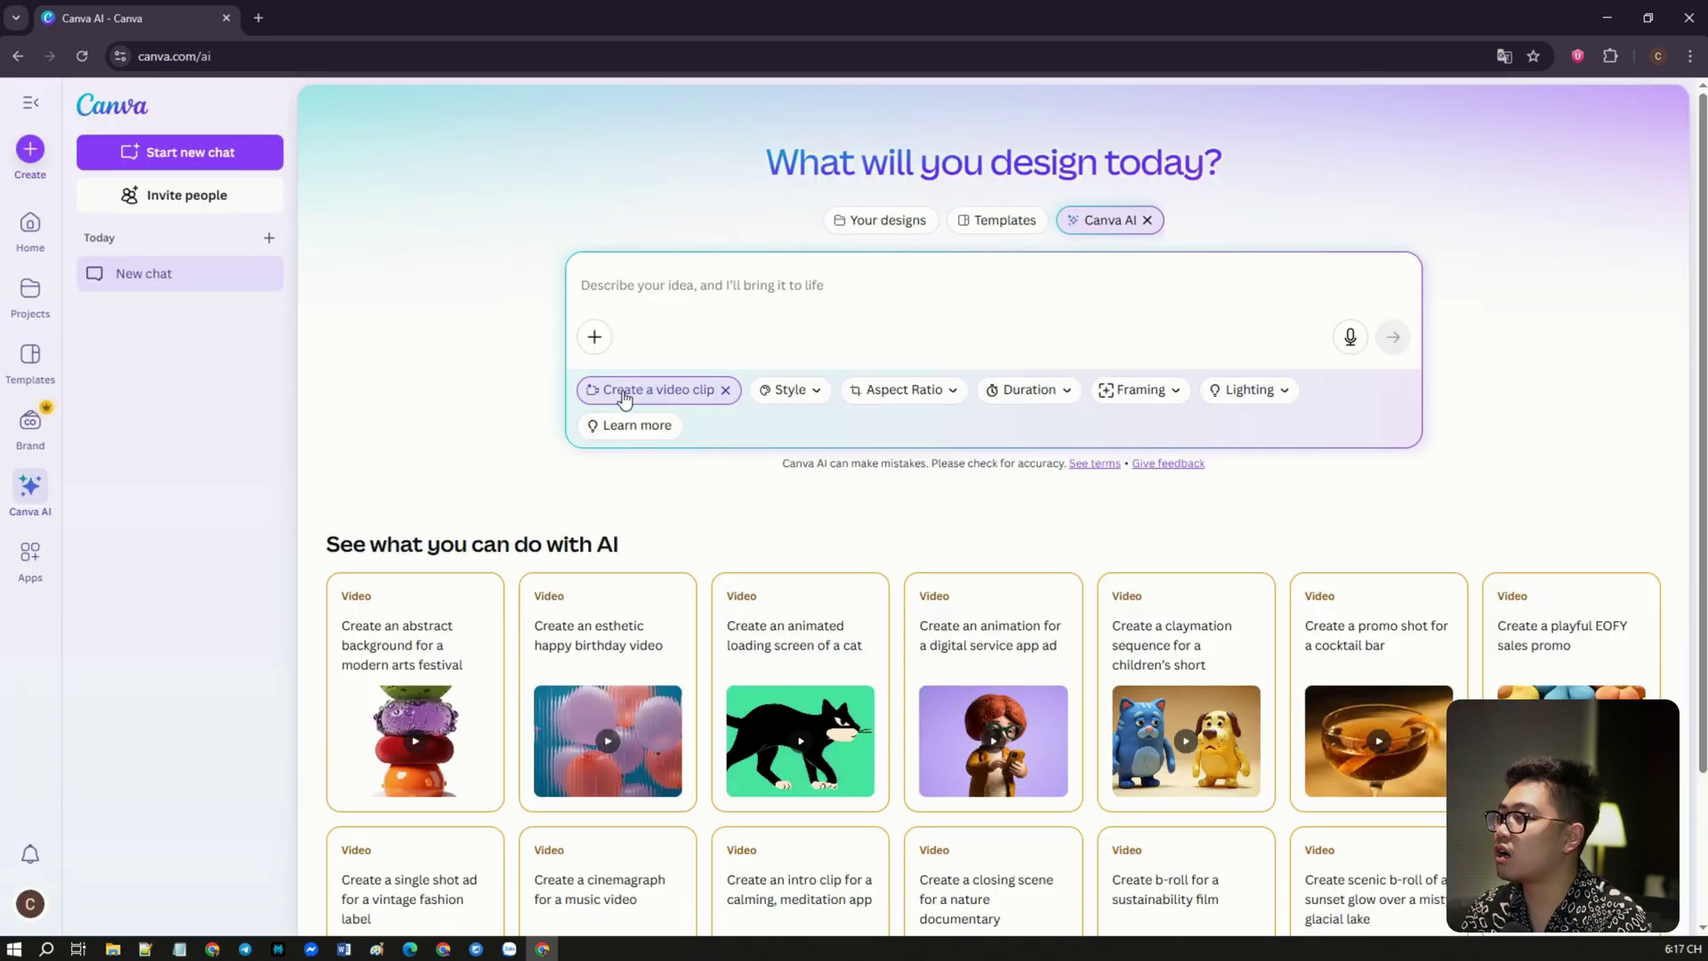
Check the signed-in account, open its Gmail inbox in a new browser tab, and return to Canva AI.
click(31, 904)
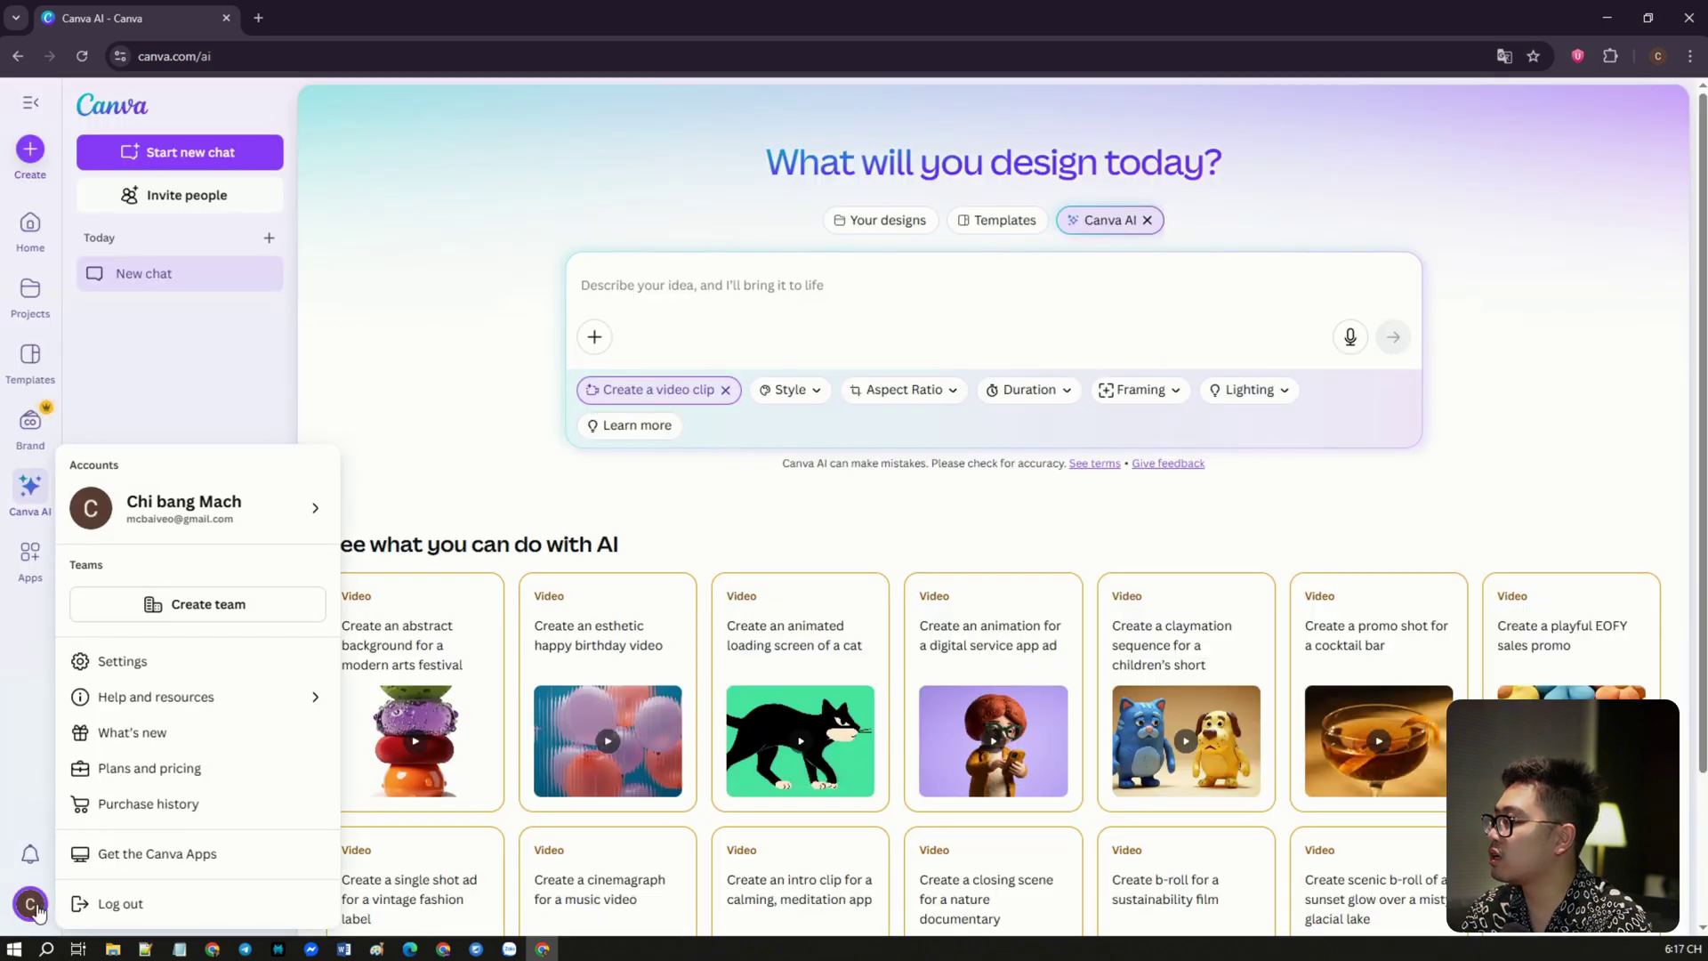
mouse_move(274, 509)
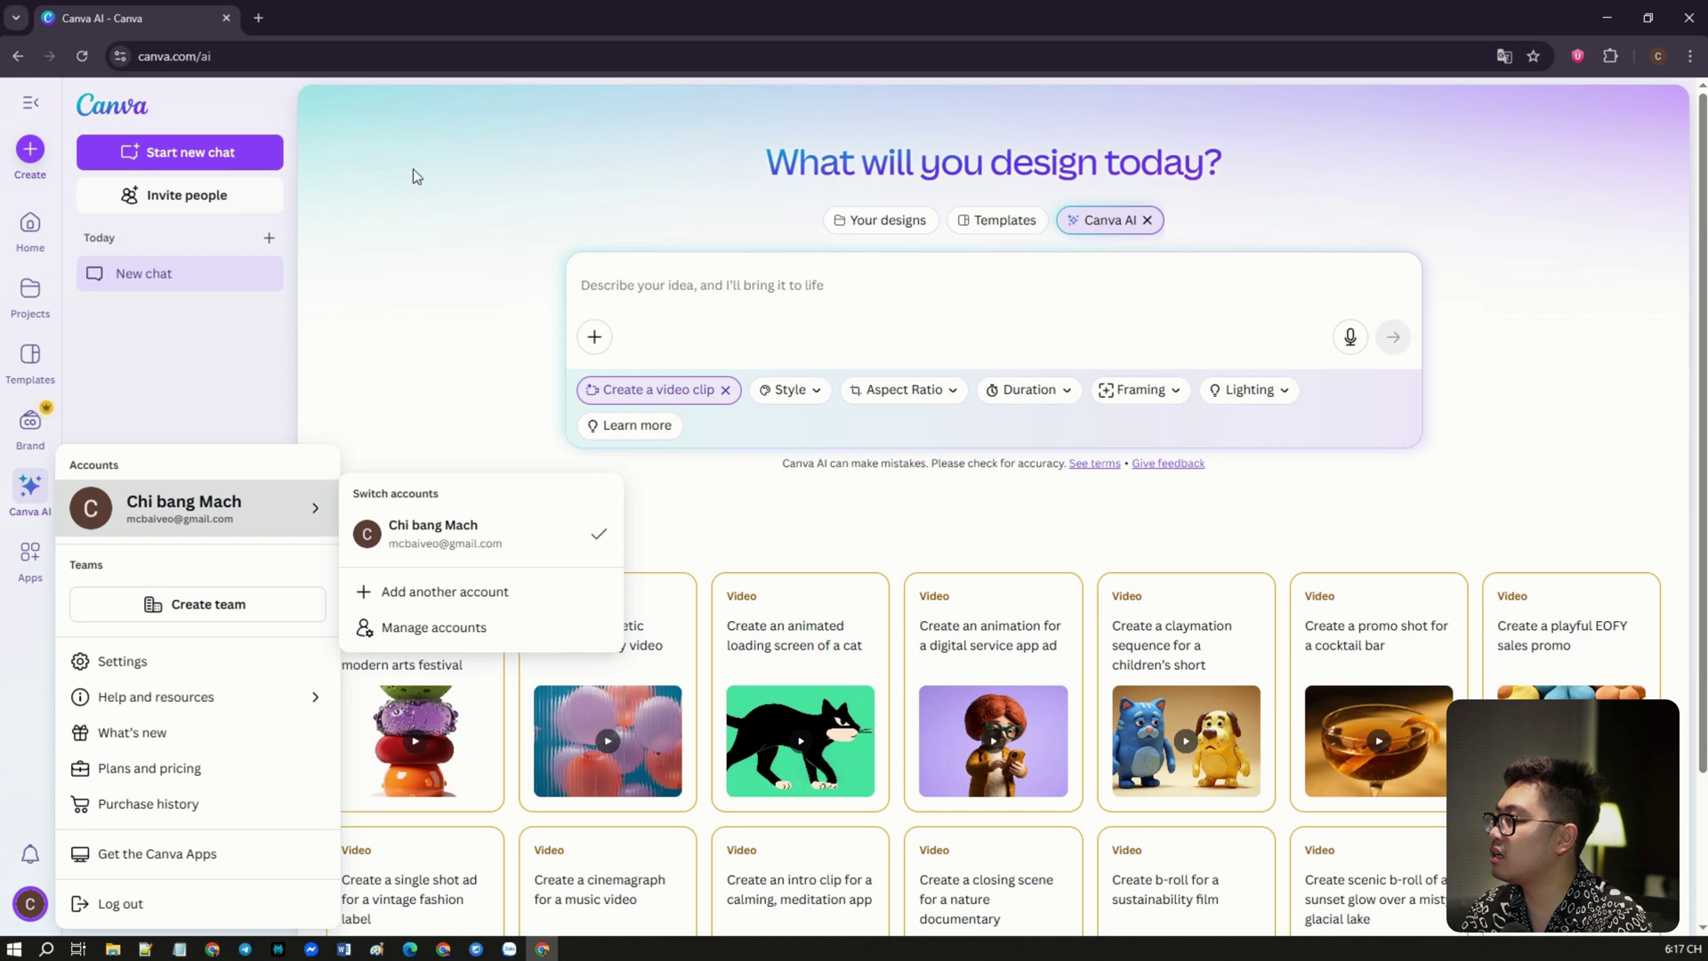
click(264, 18)
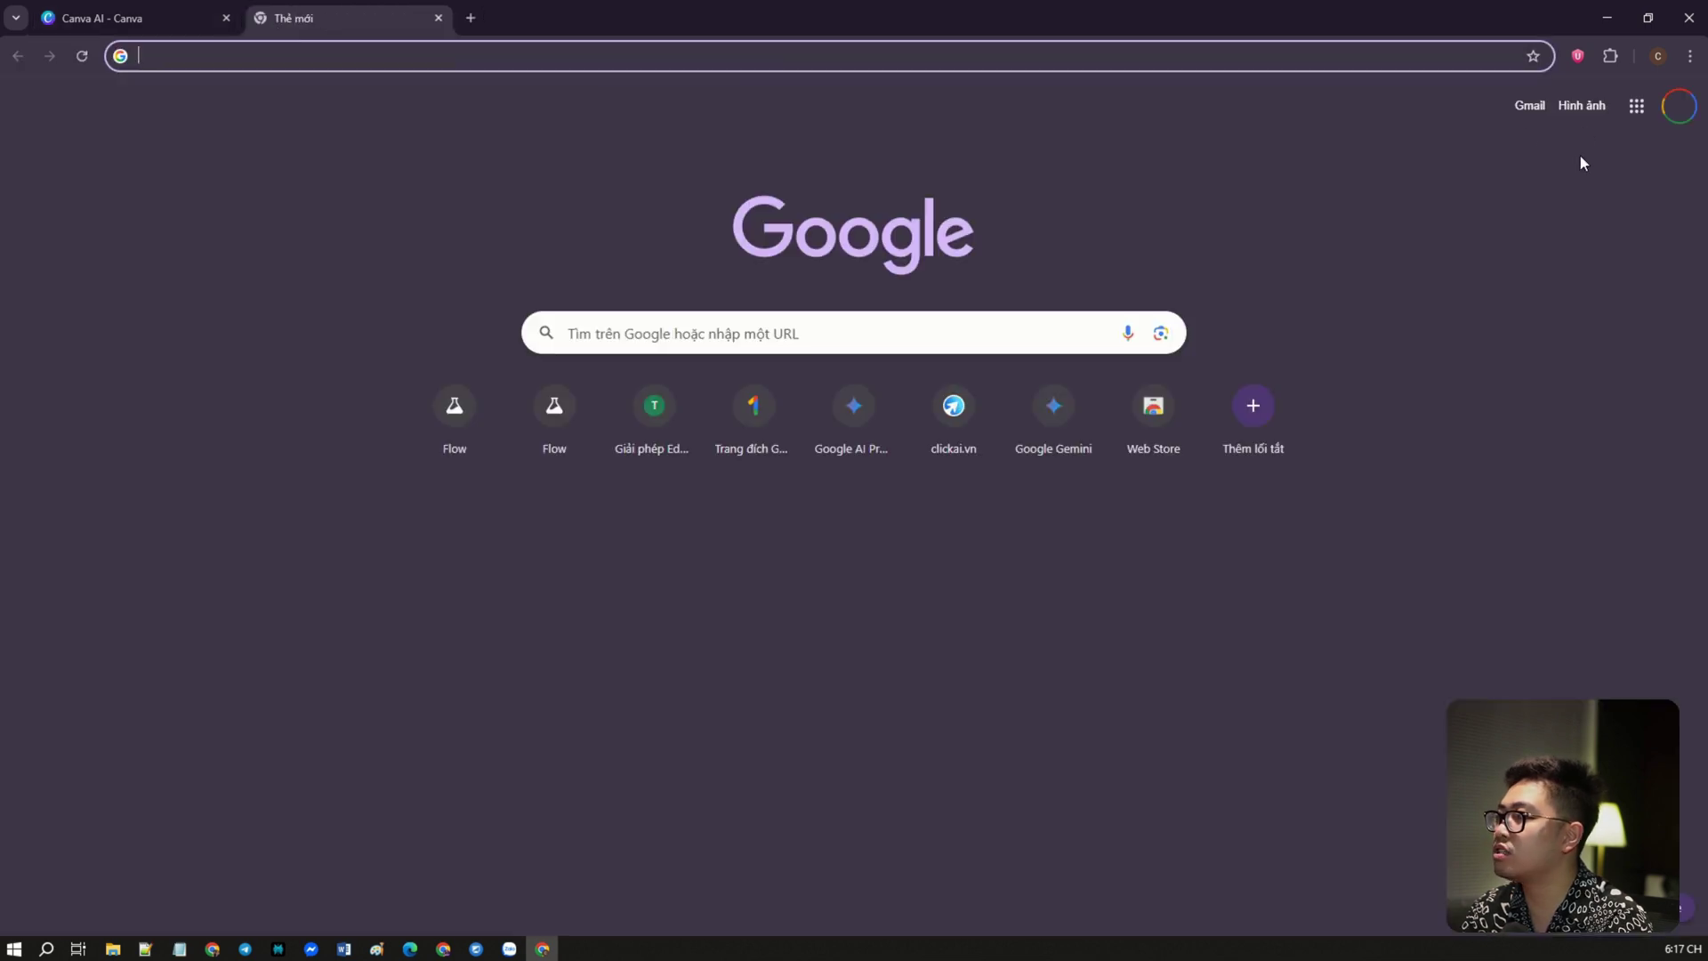
click(1517, 105)
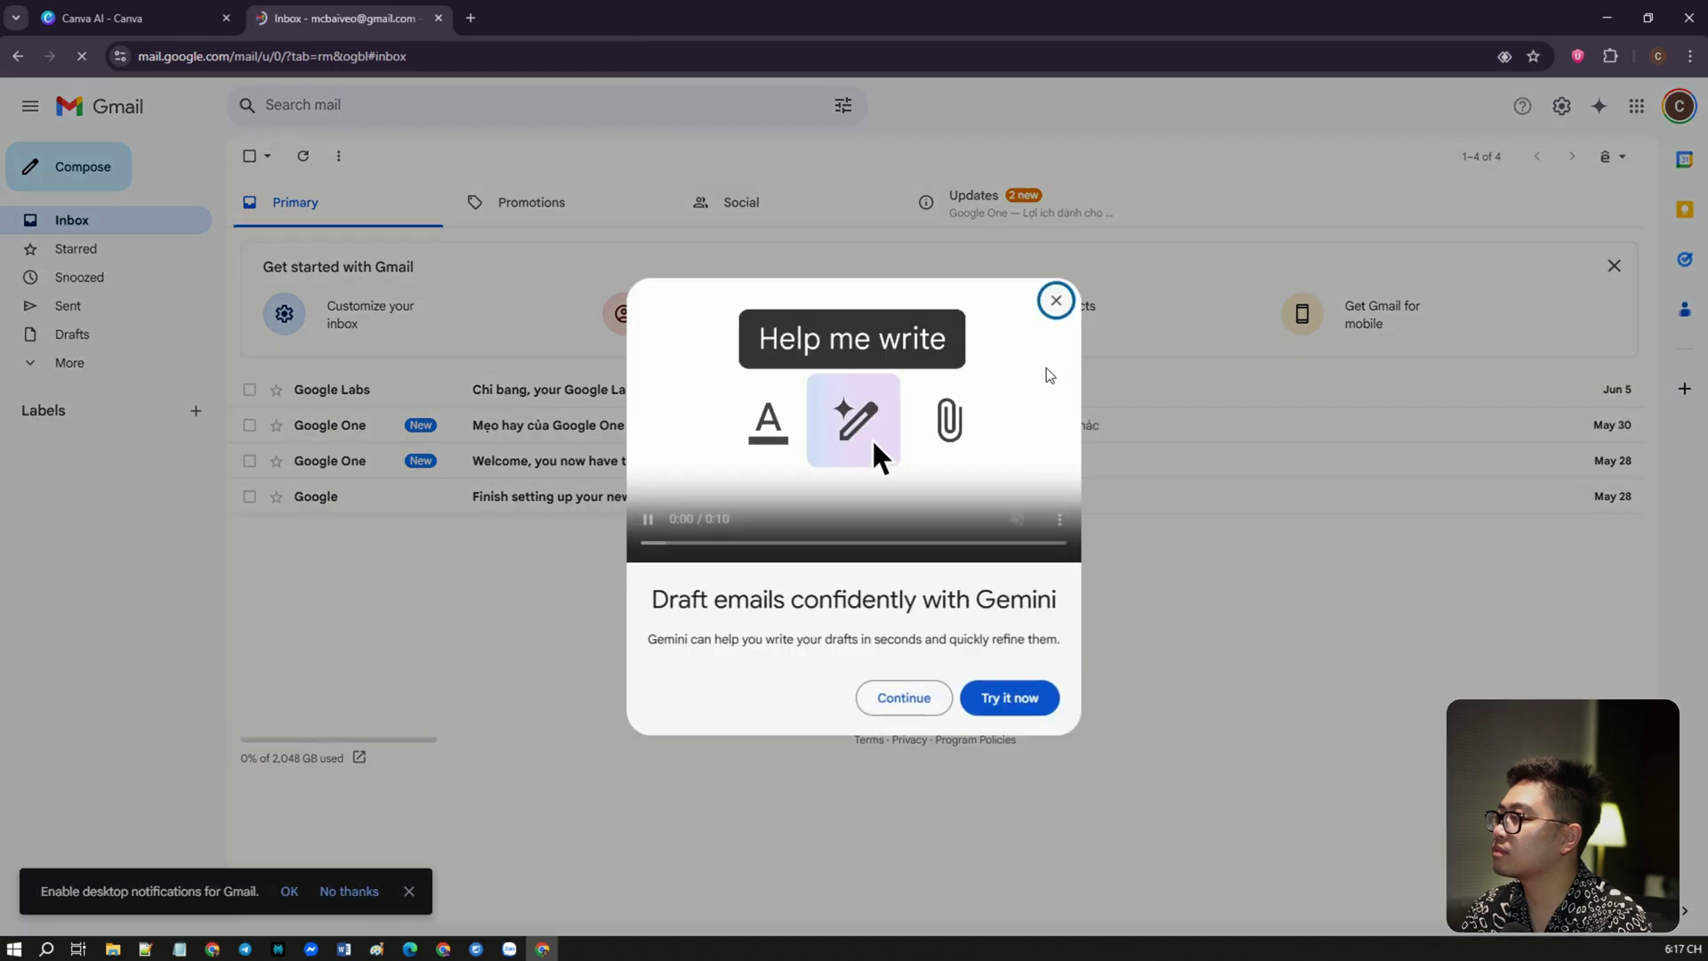
key(Escape)
click(69, 12)
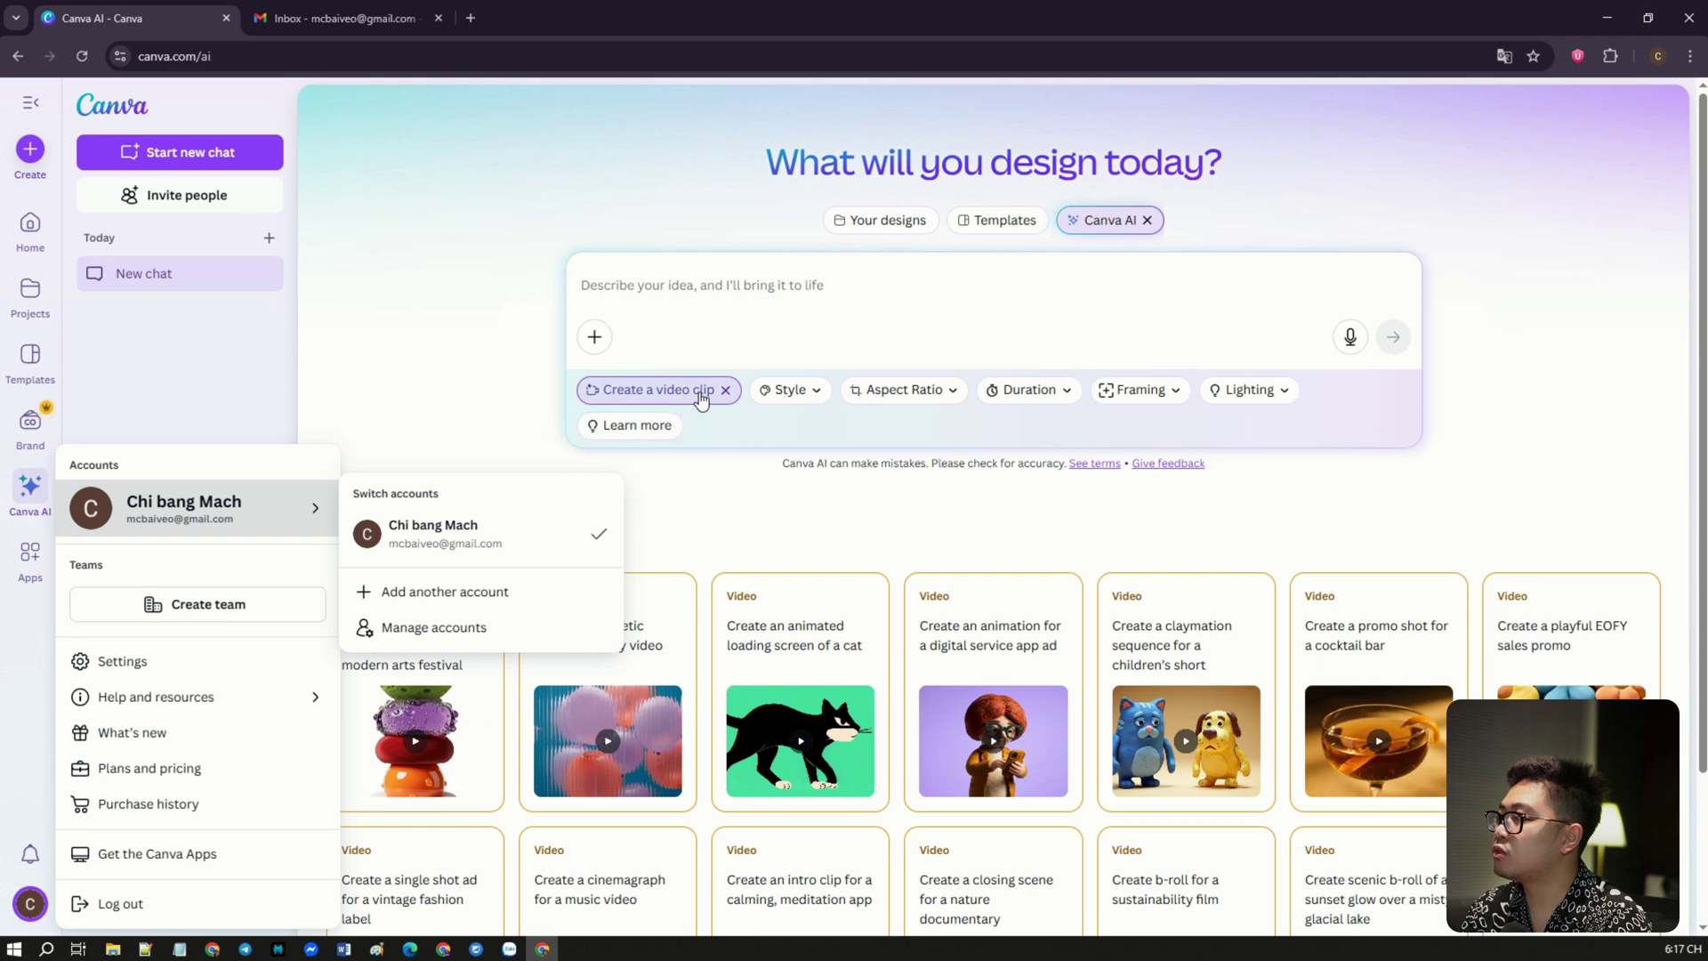
Toggle the video clip mode in Canva AI off and on again, and view the Brand Kits page.
click(674, 390)
click(1182, 405)
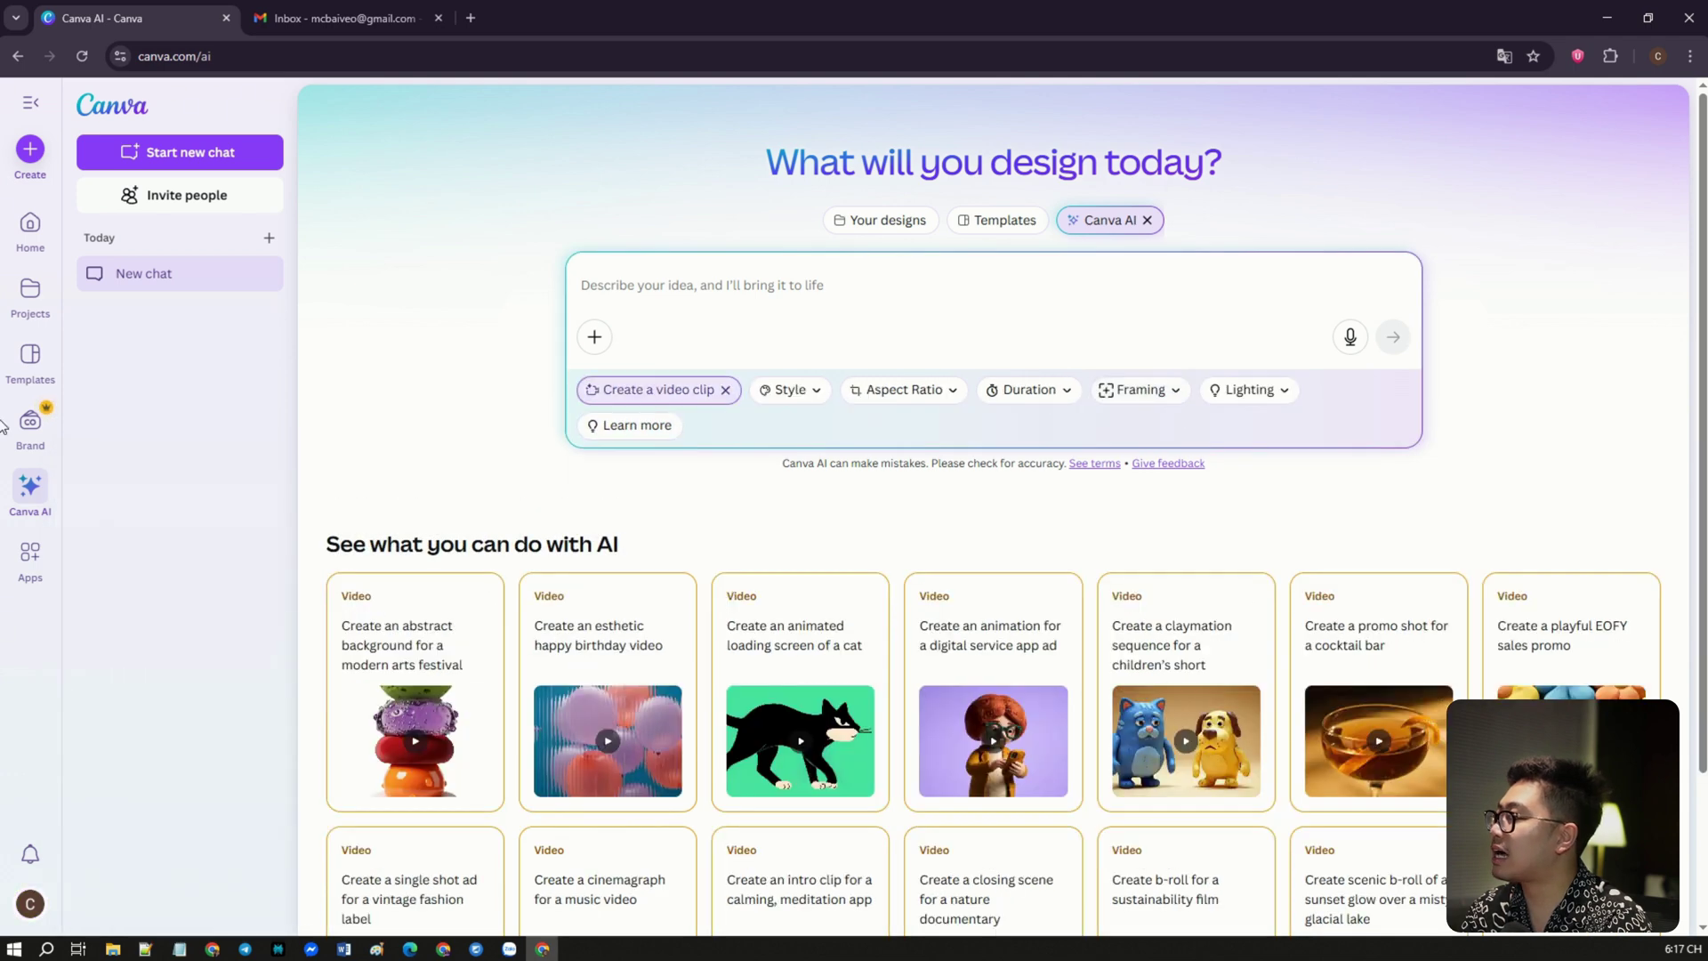
click(34, 424)
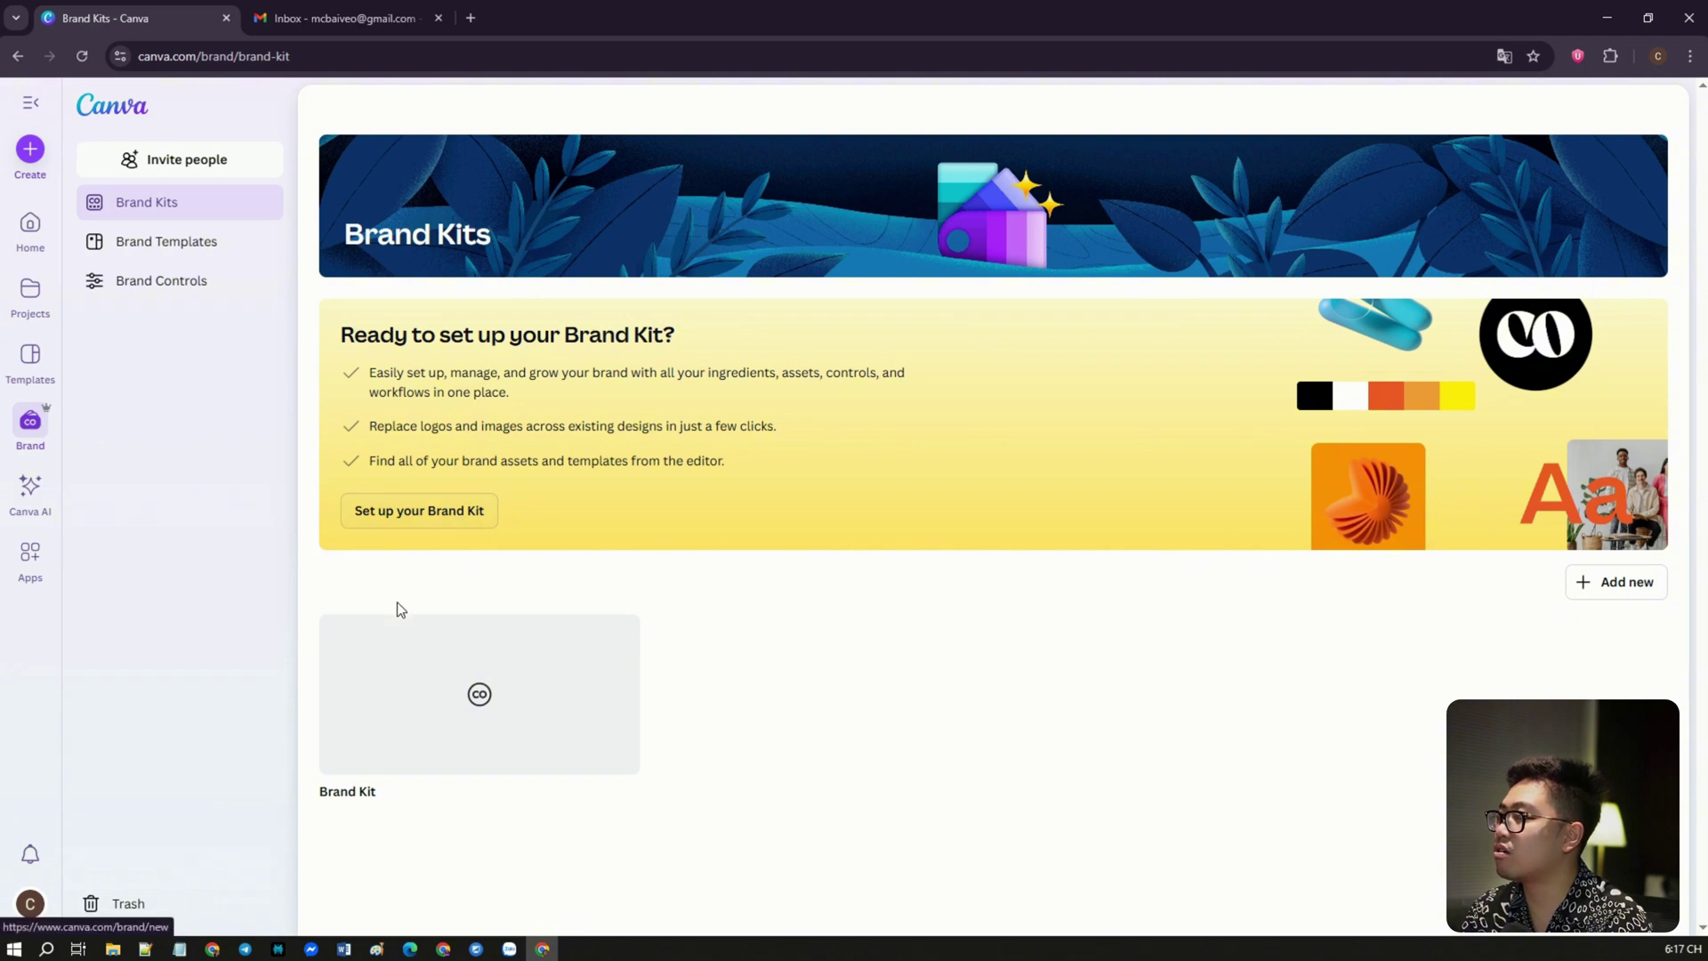
Reload the Canva home page, dismiss the translation prompt, and reopen Canva AI.
click(31, 228)
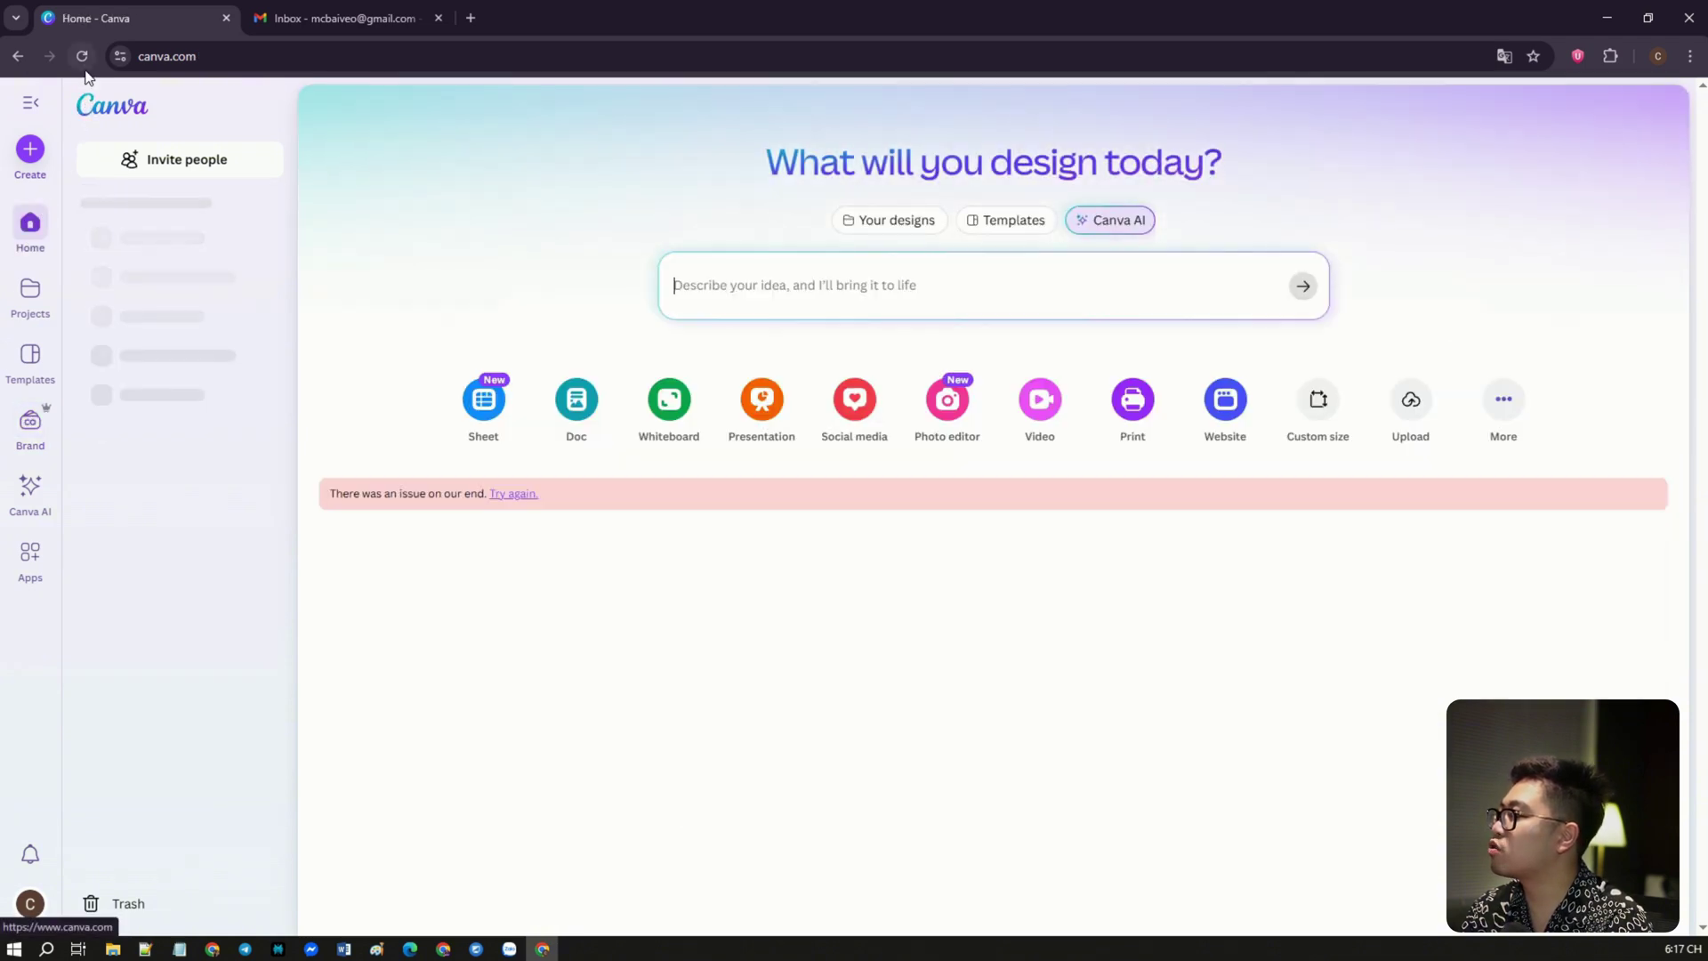
click(81, 56)
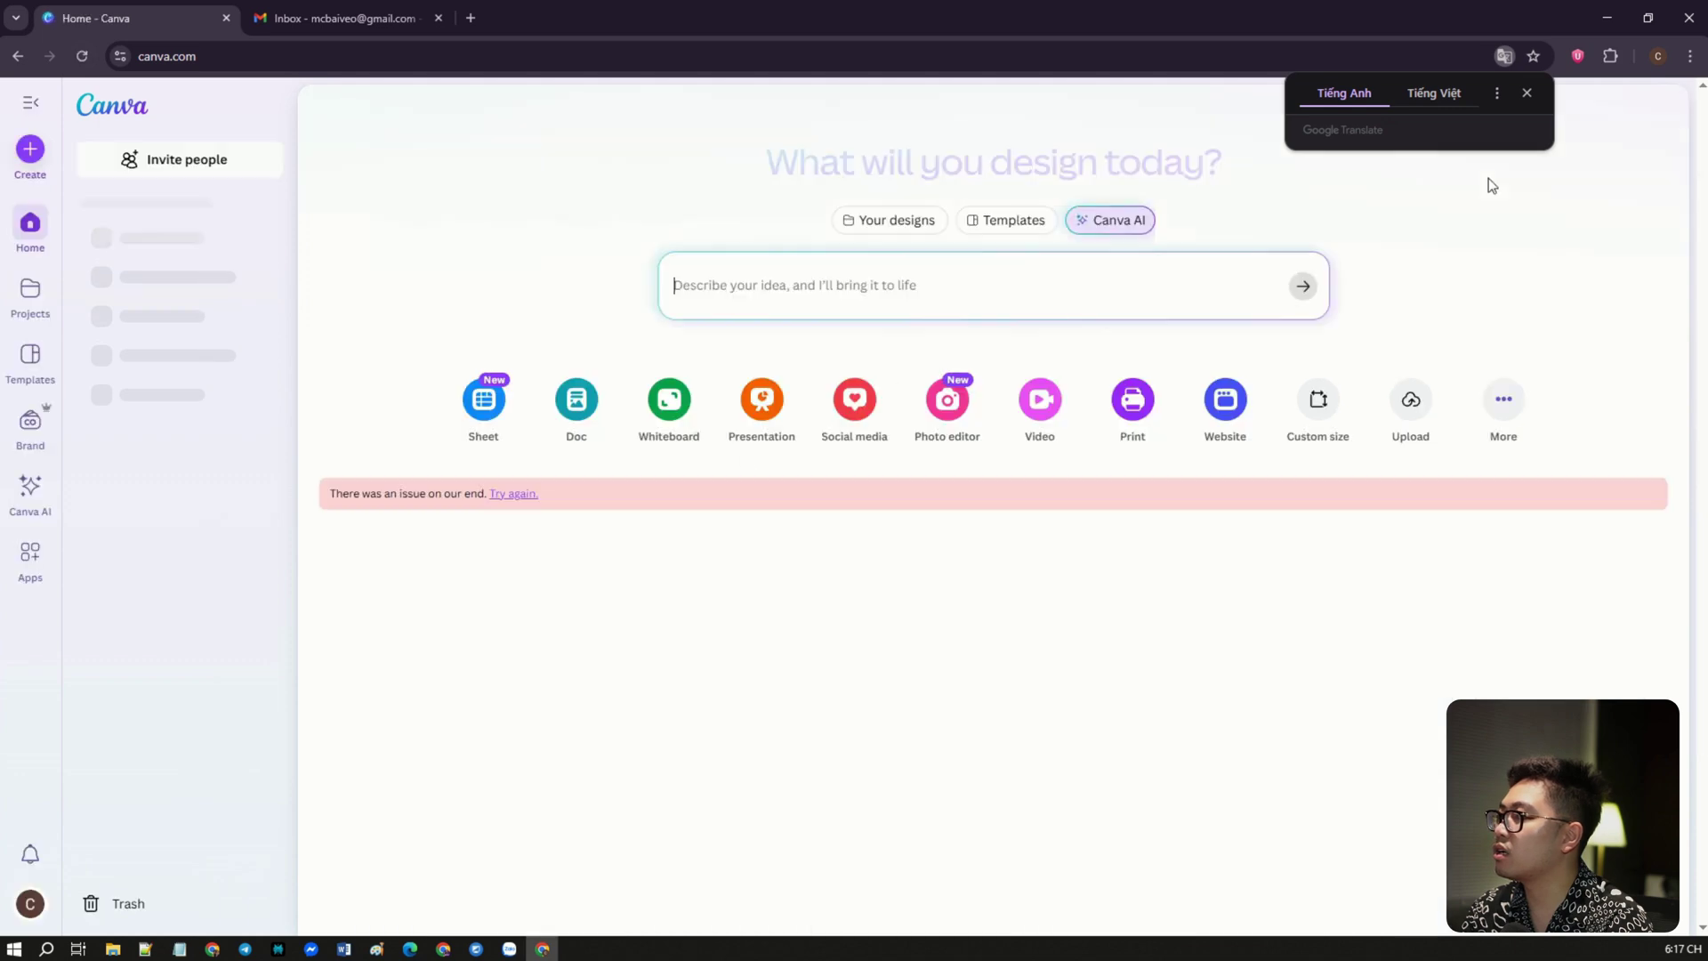
click(1534, 92)
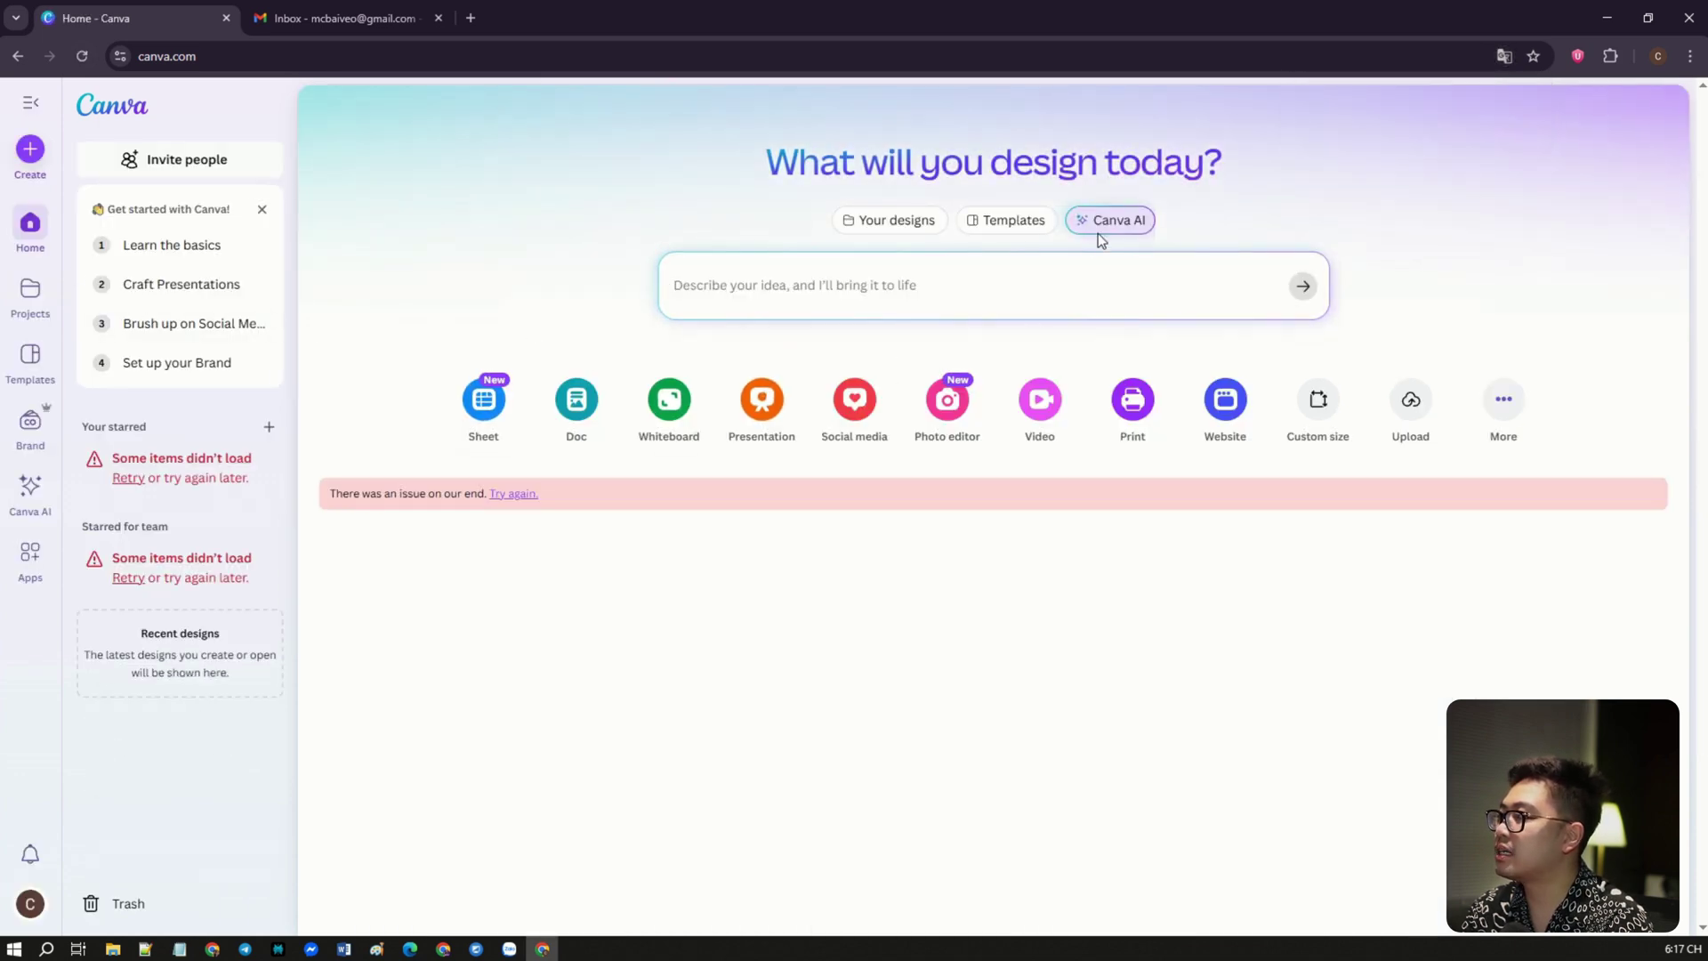
click(900, 222)
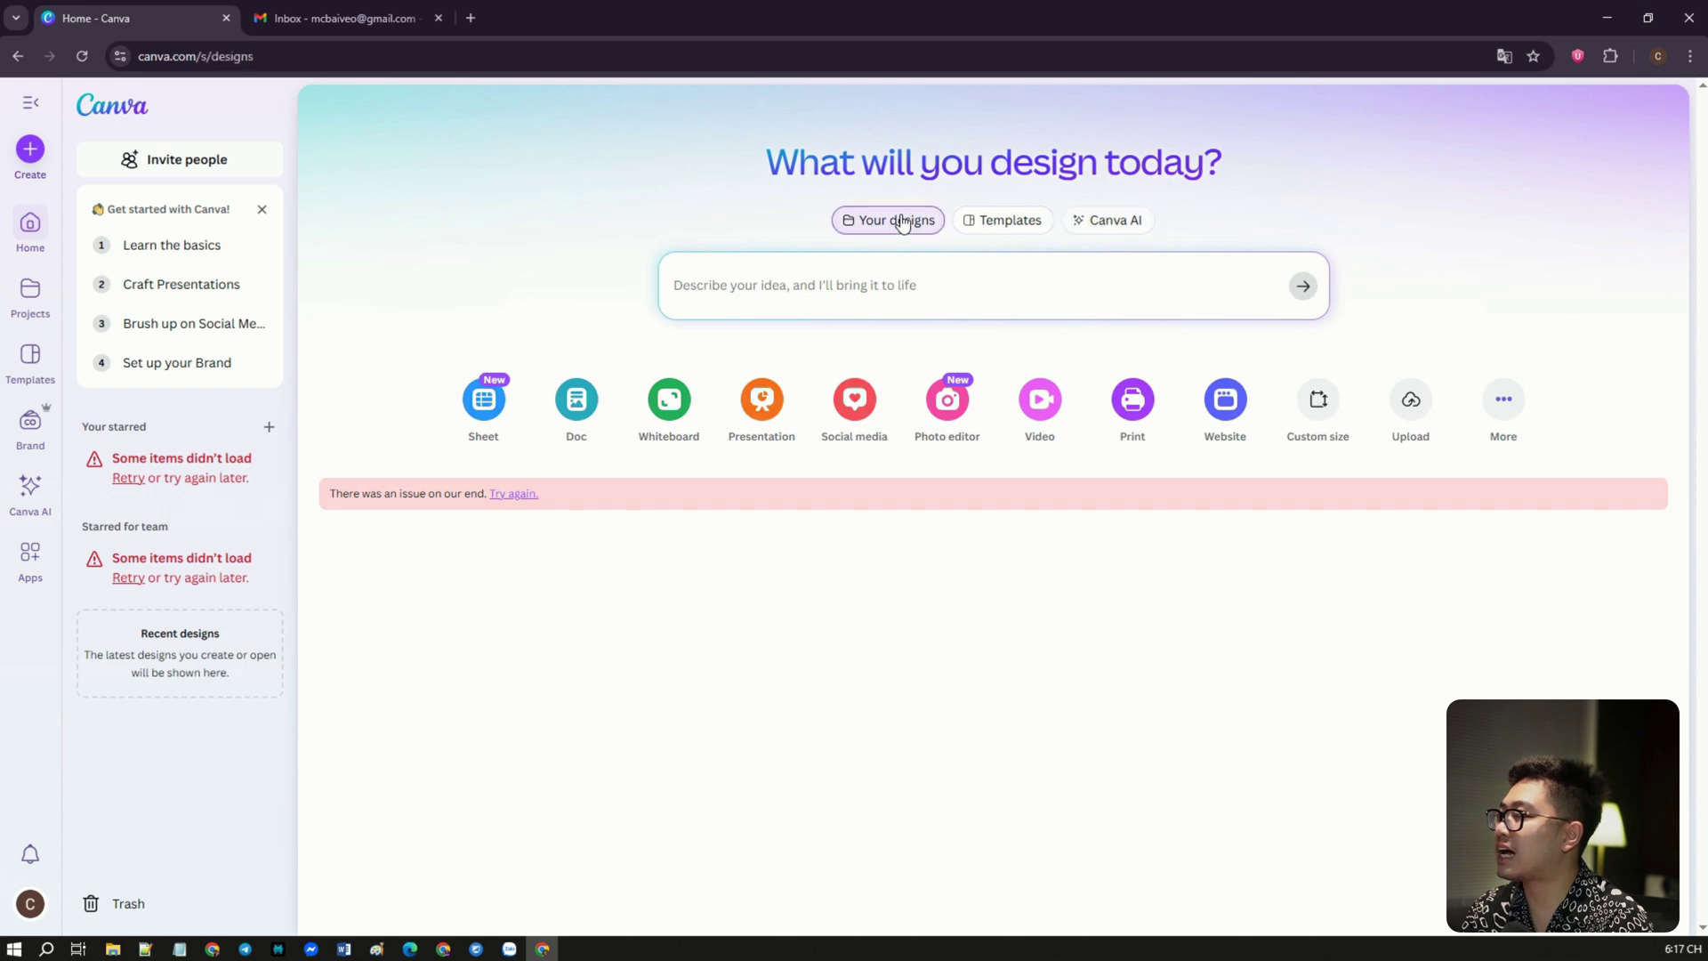
click(1117, 221)
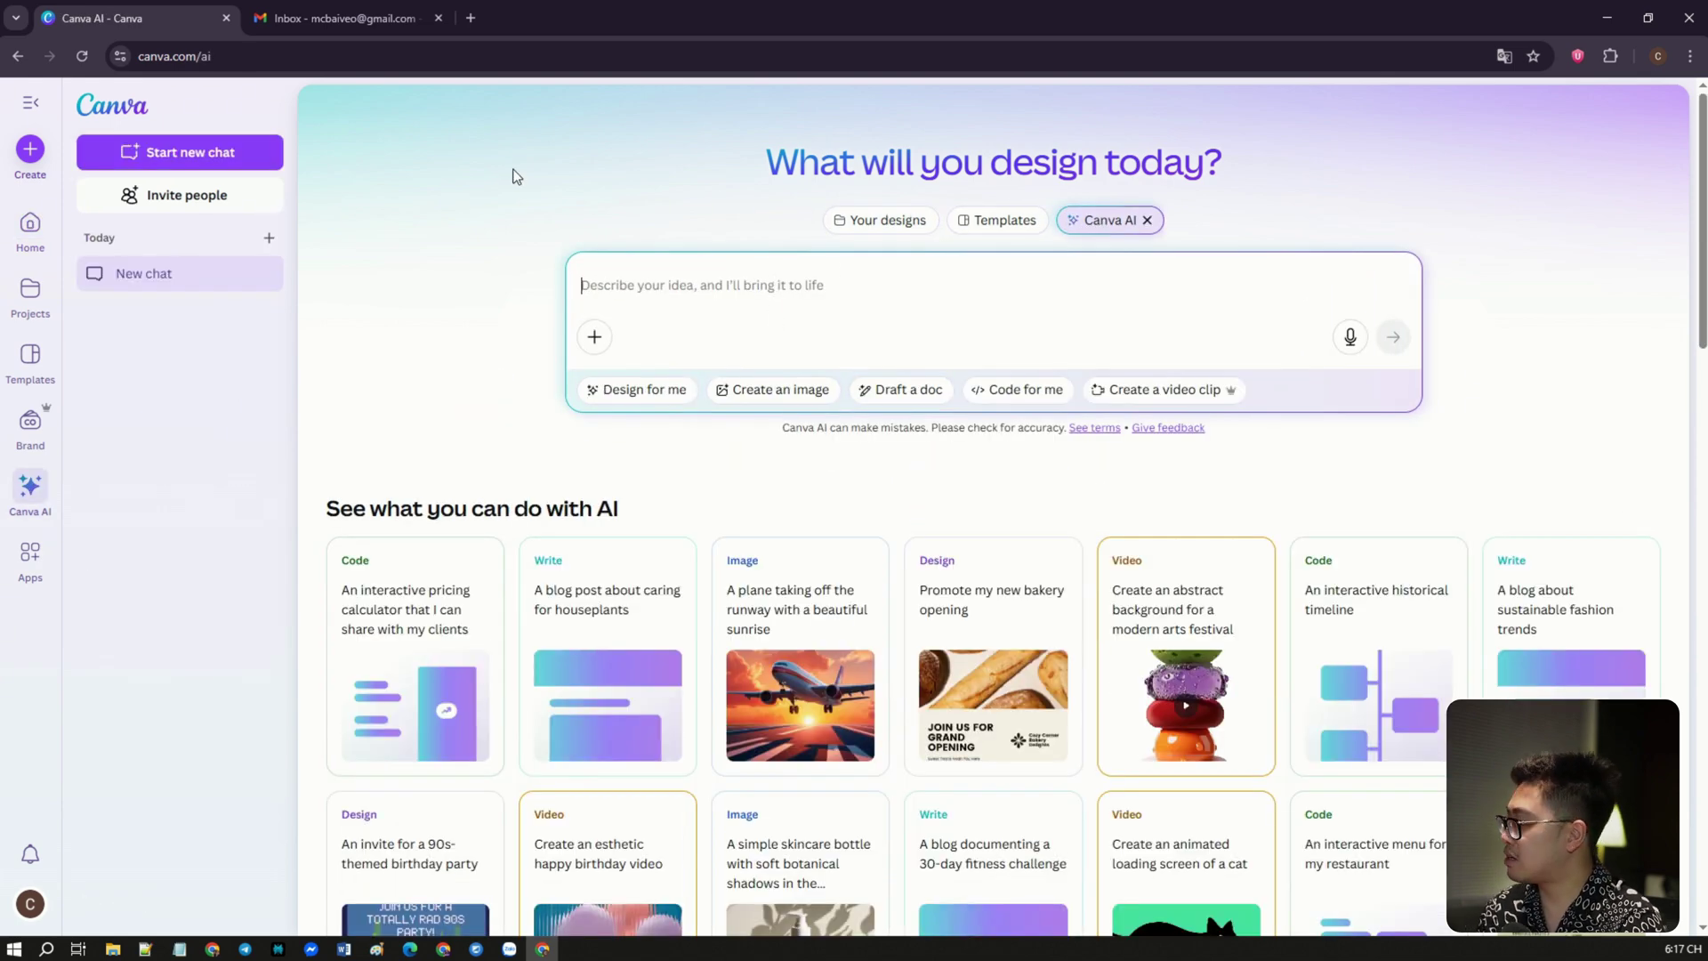
Load aiswitchhub.com in the browser tab that holds the Gmail inbox.
click(400, 20)
click(398, 53)
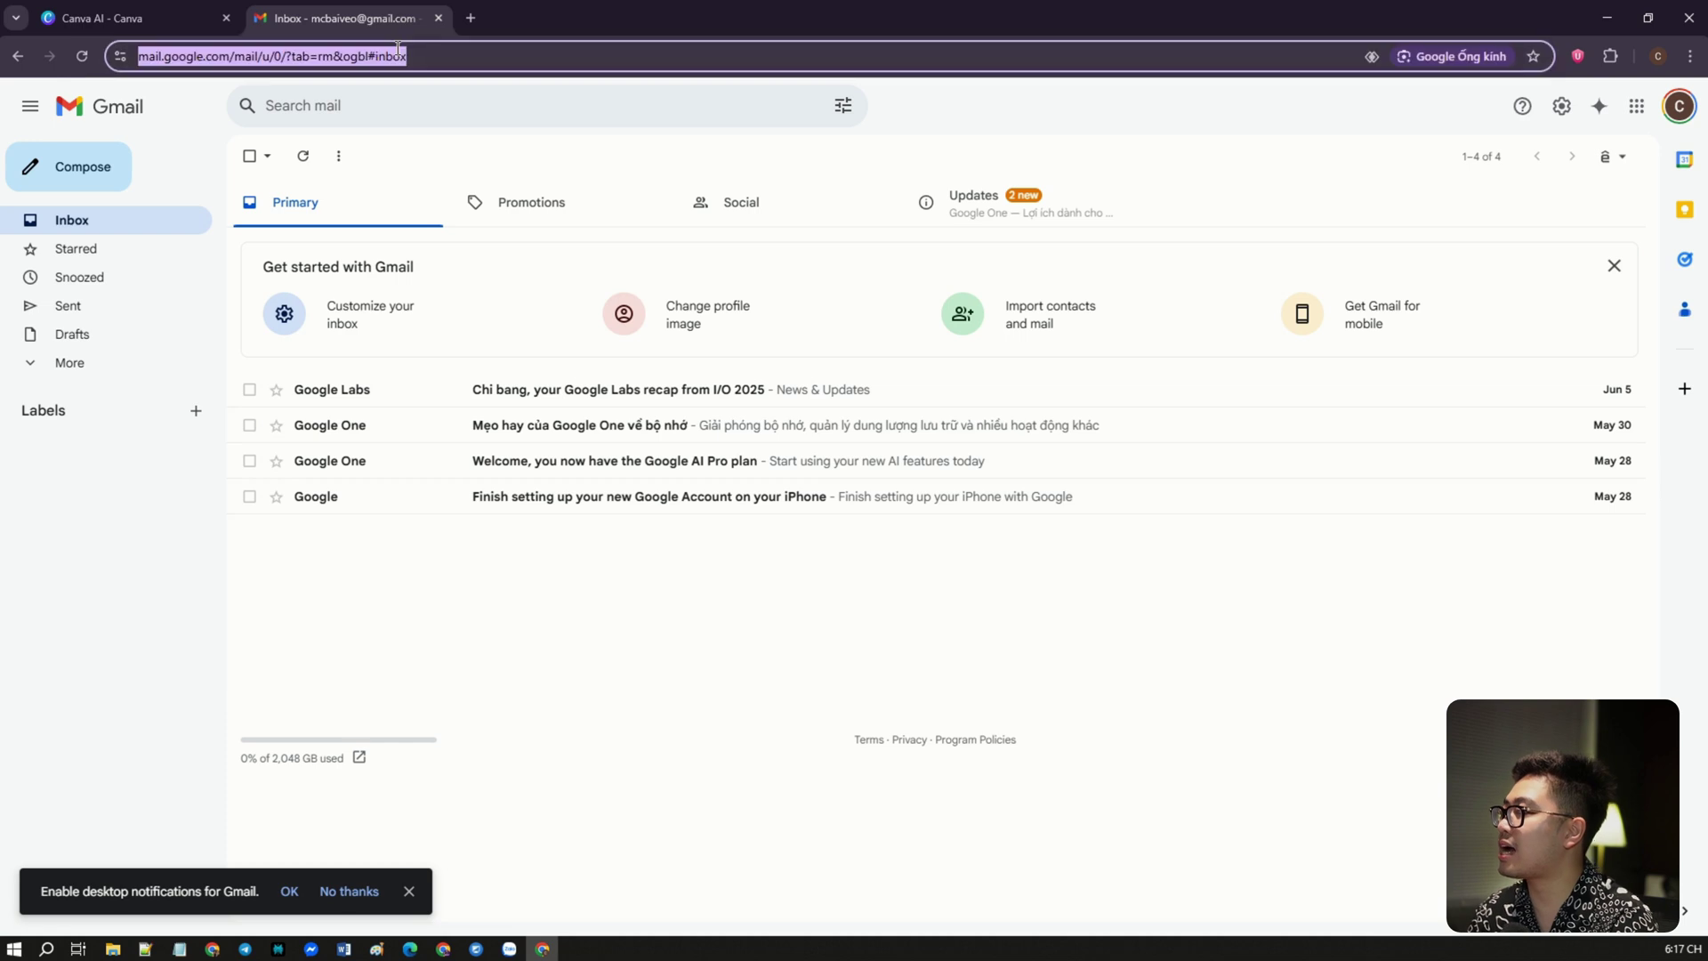
text(ai)
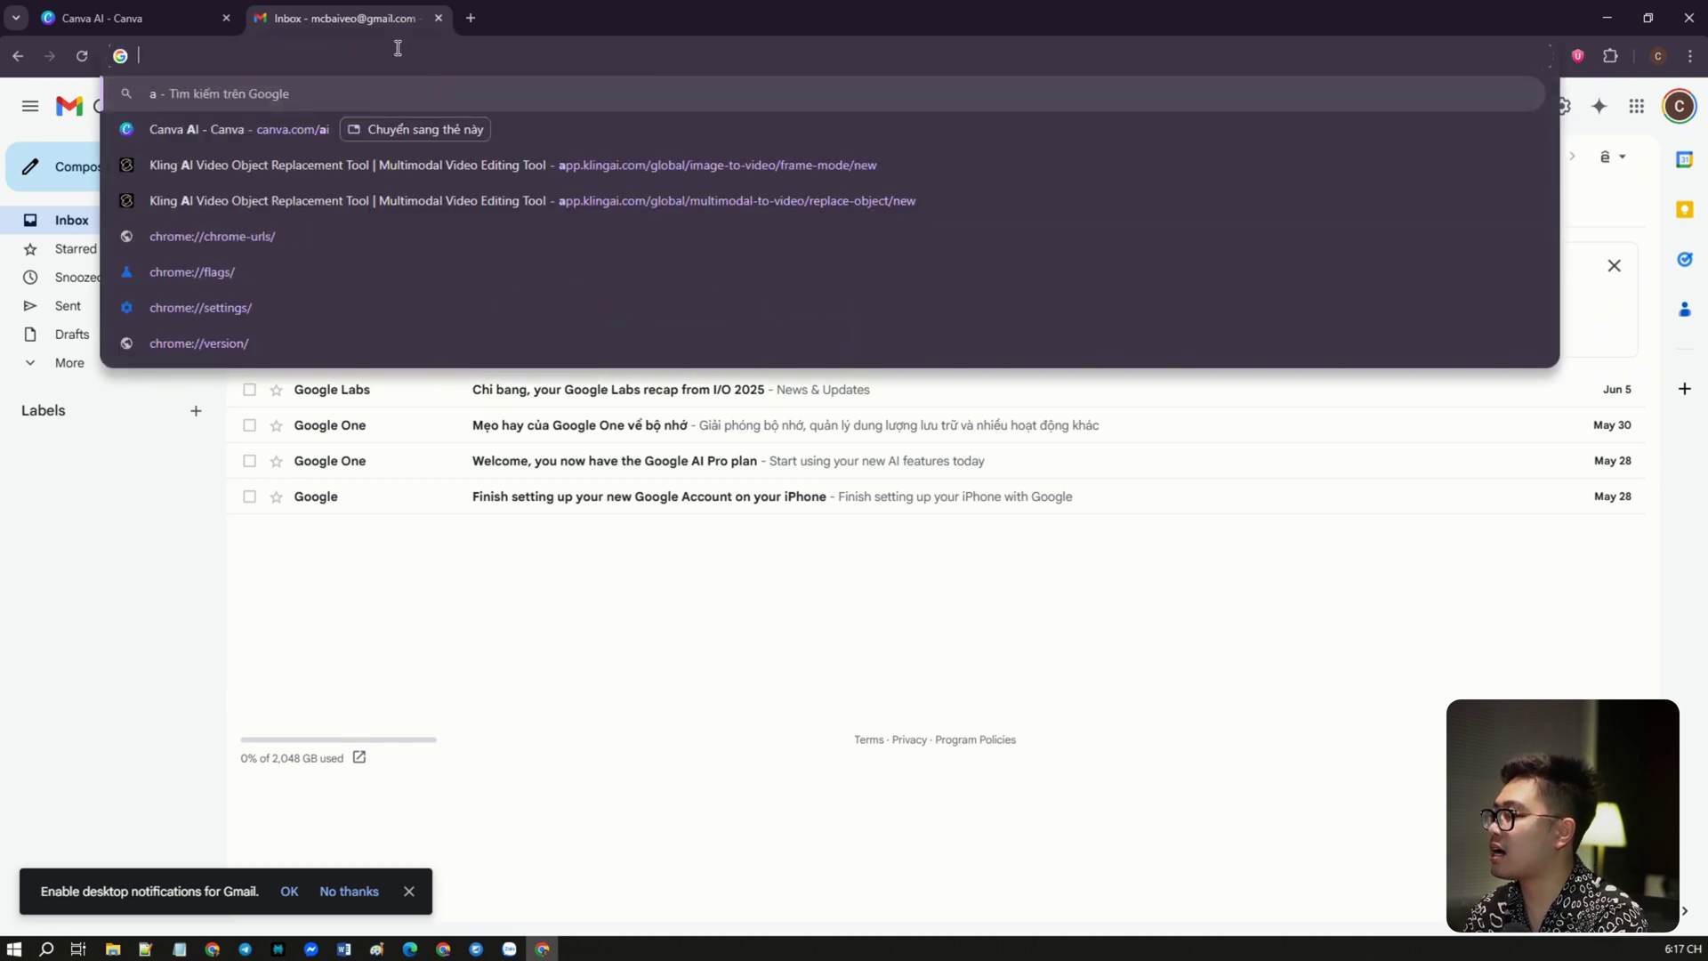
text(switchhub.com)
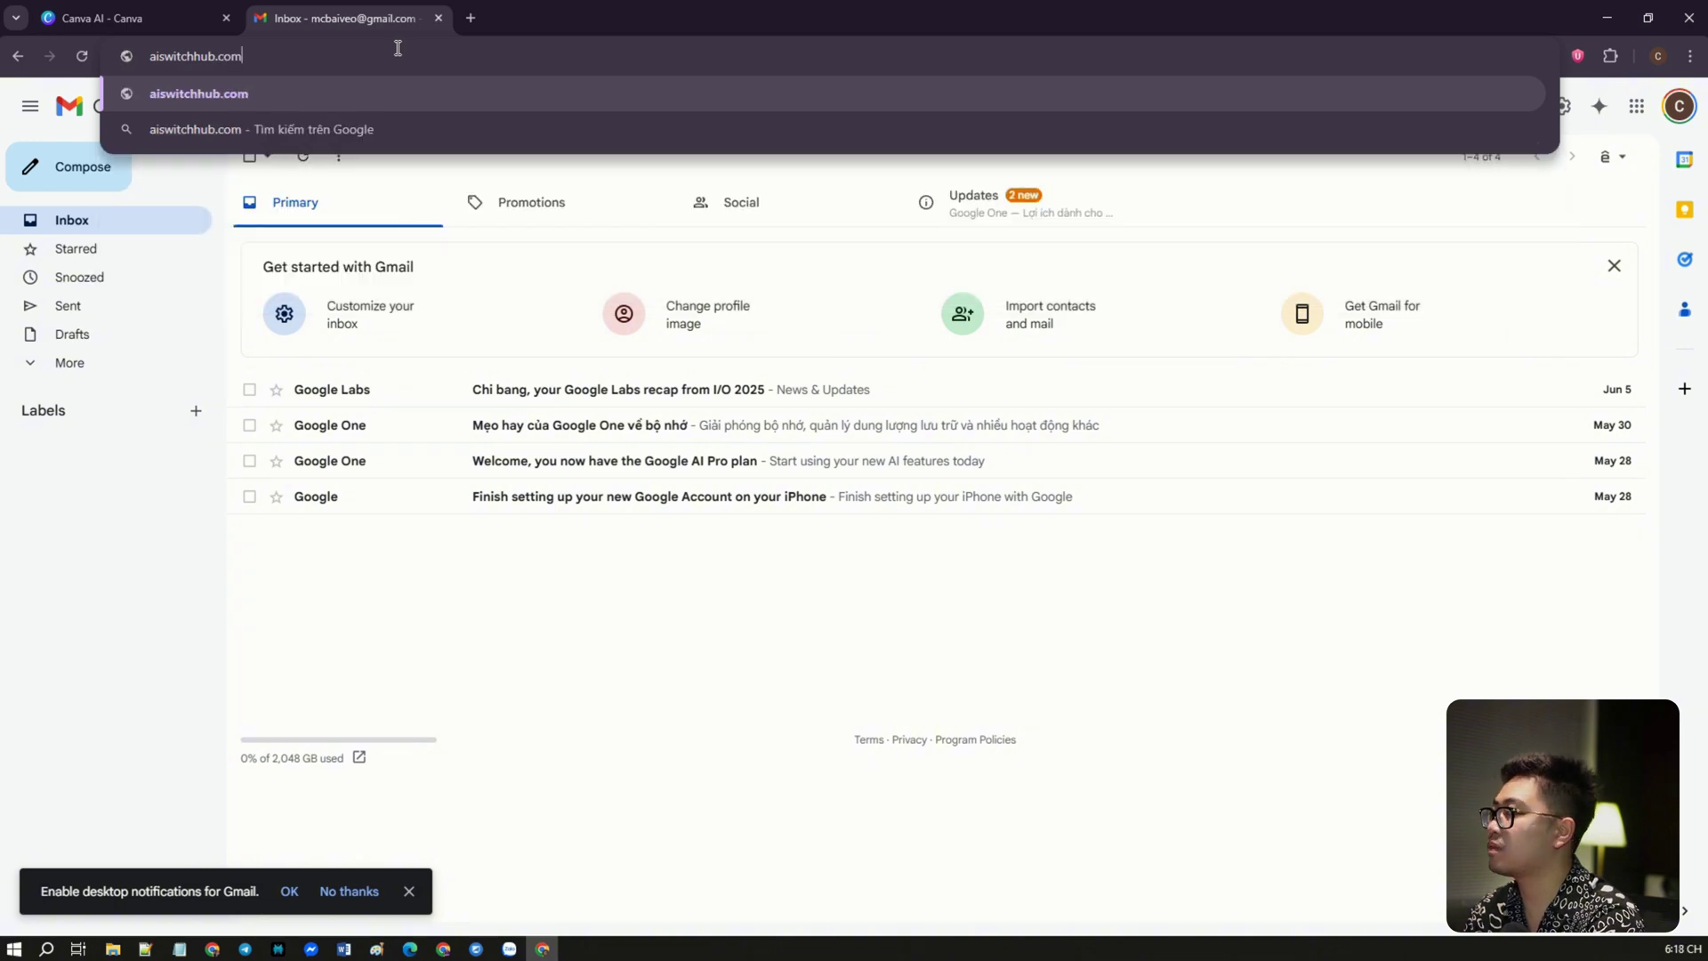
key(Return)
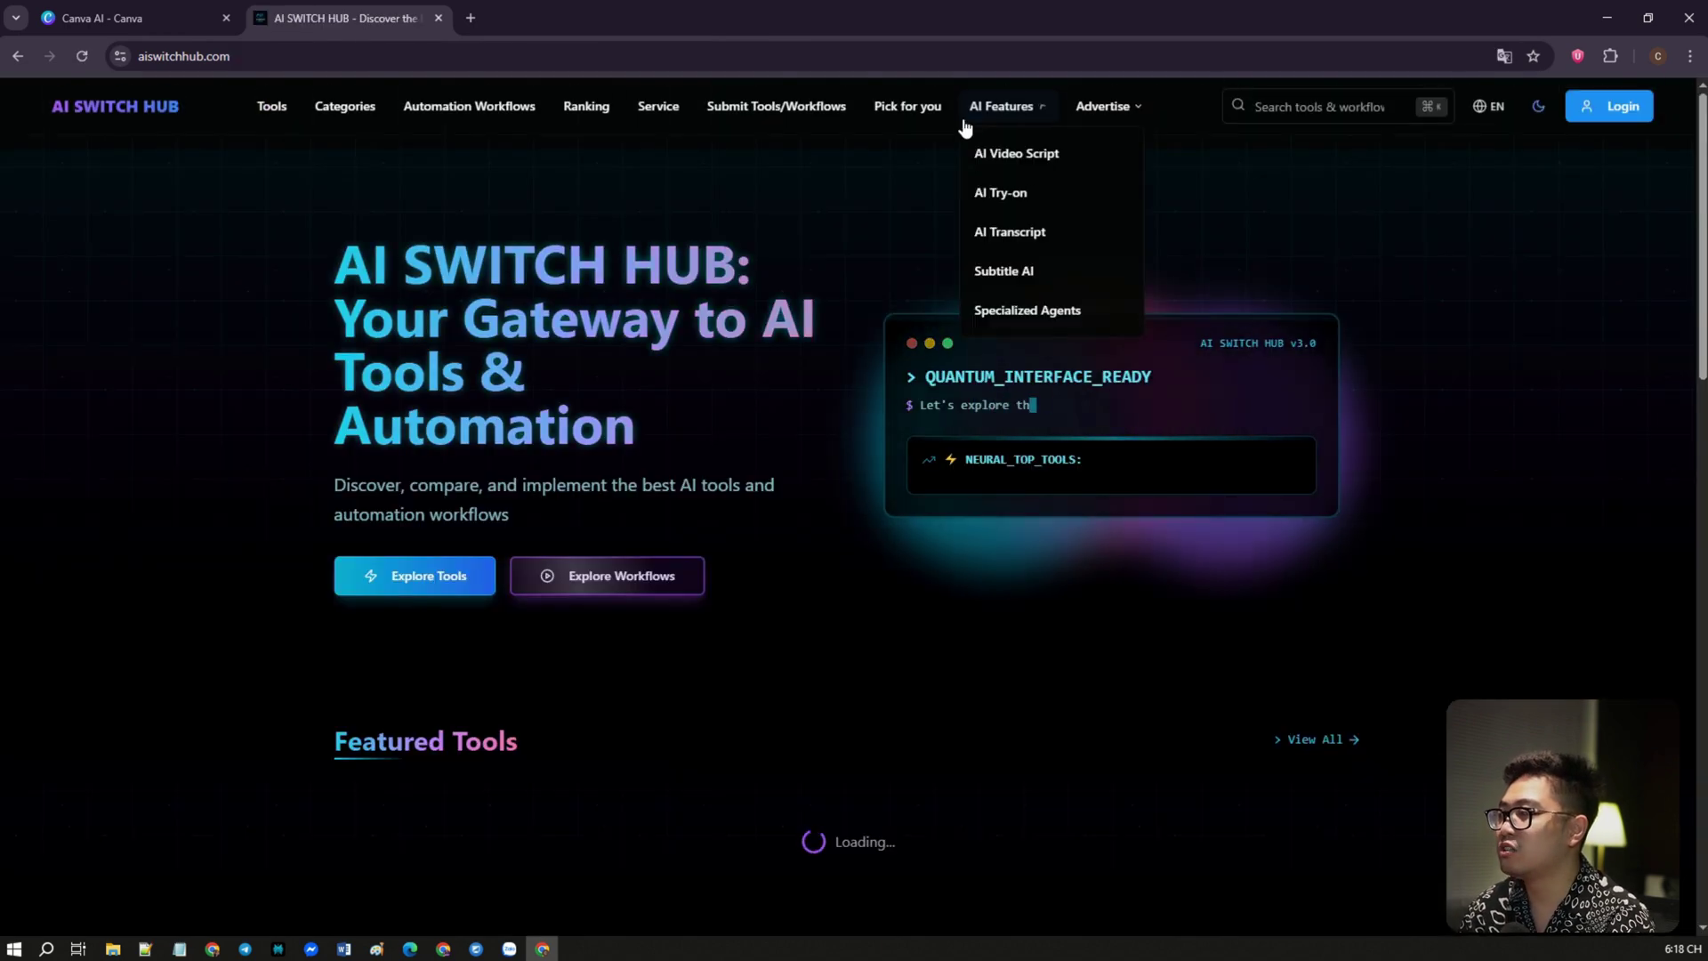
Open the site's Specialized Agents page from its AI features and launch the featured VEO 3 Super Prompt agent.
mouse_move(1045, 117)
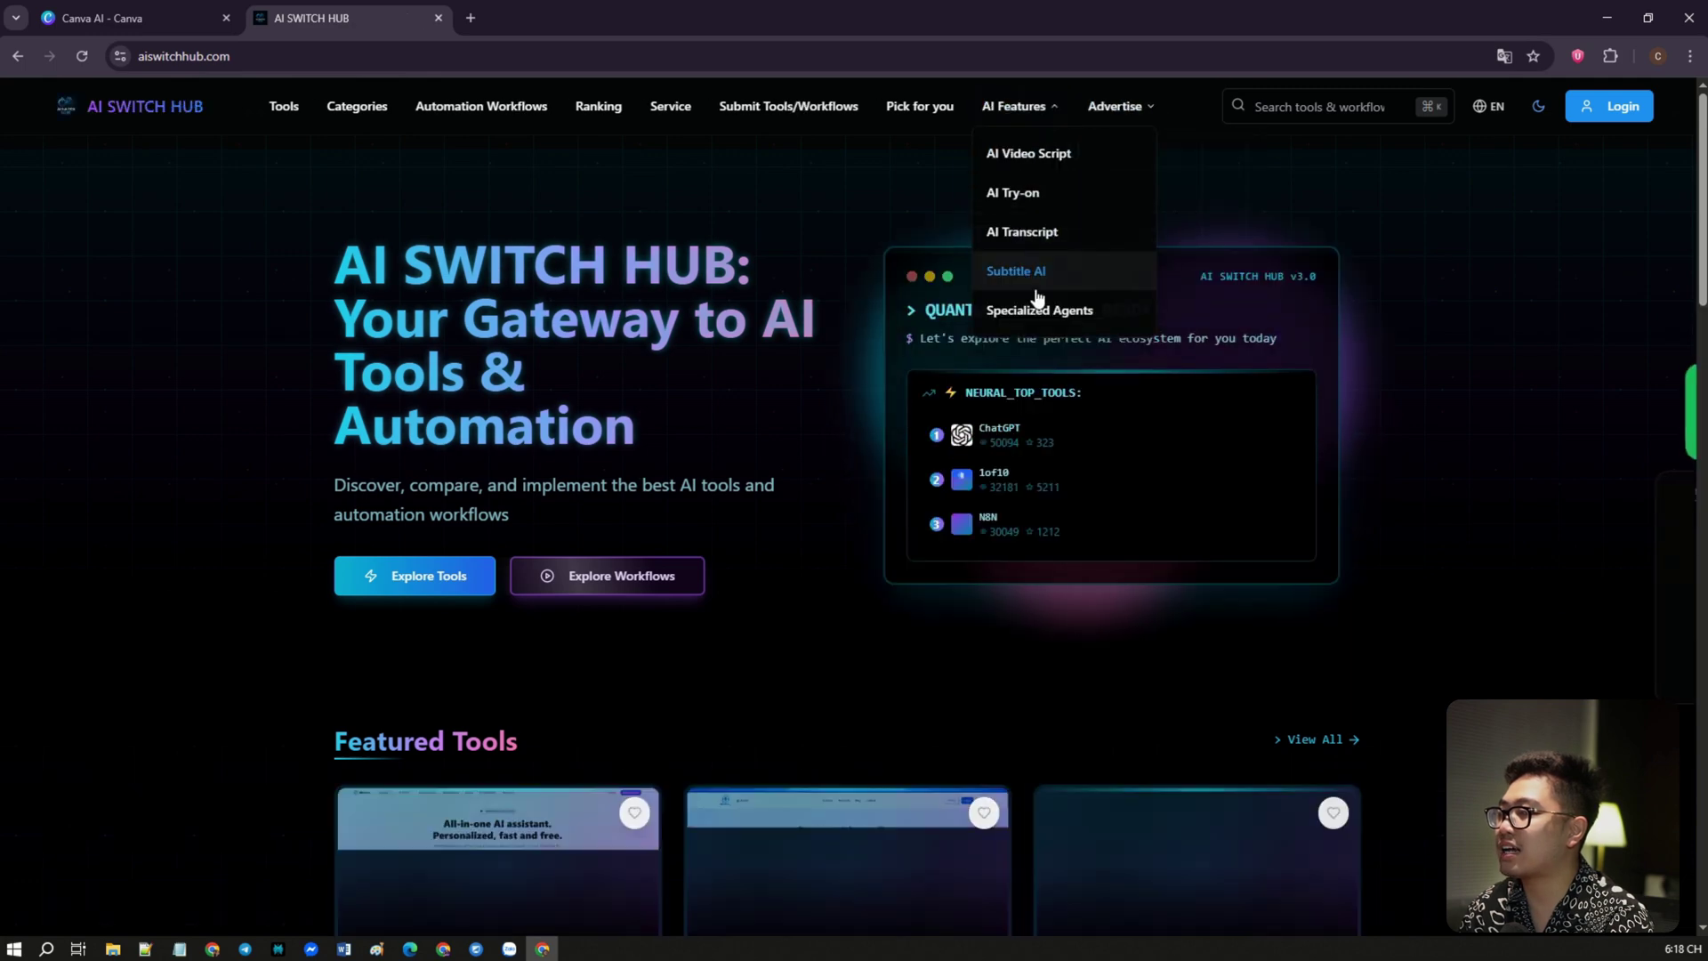
click(1033, 310)
scroll(832, 492, down, 10)
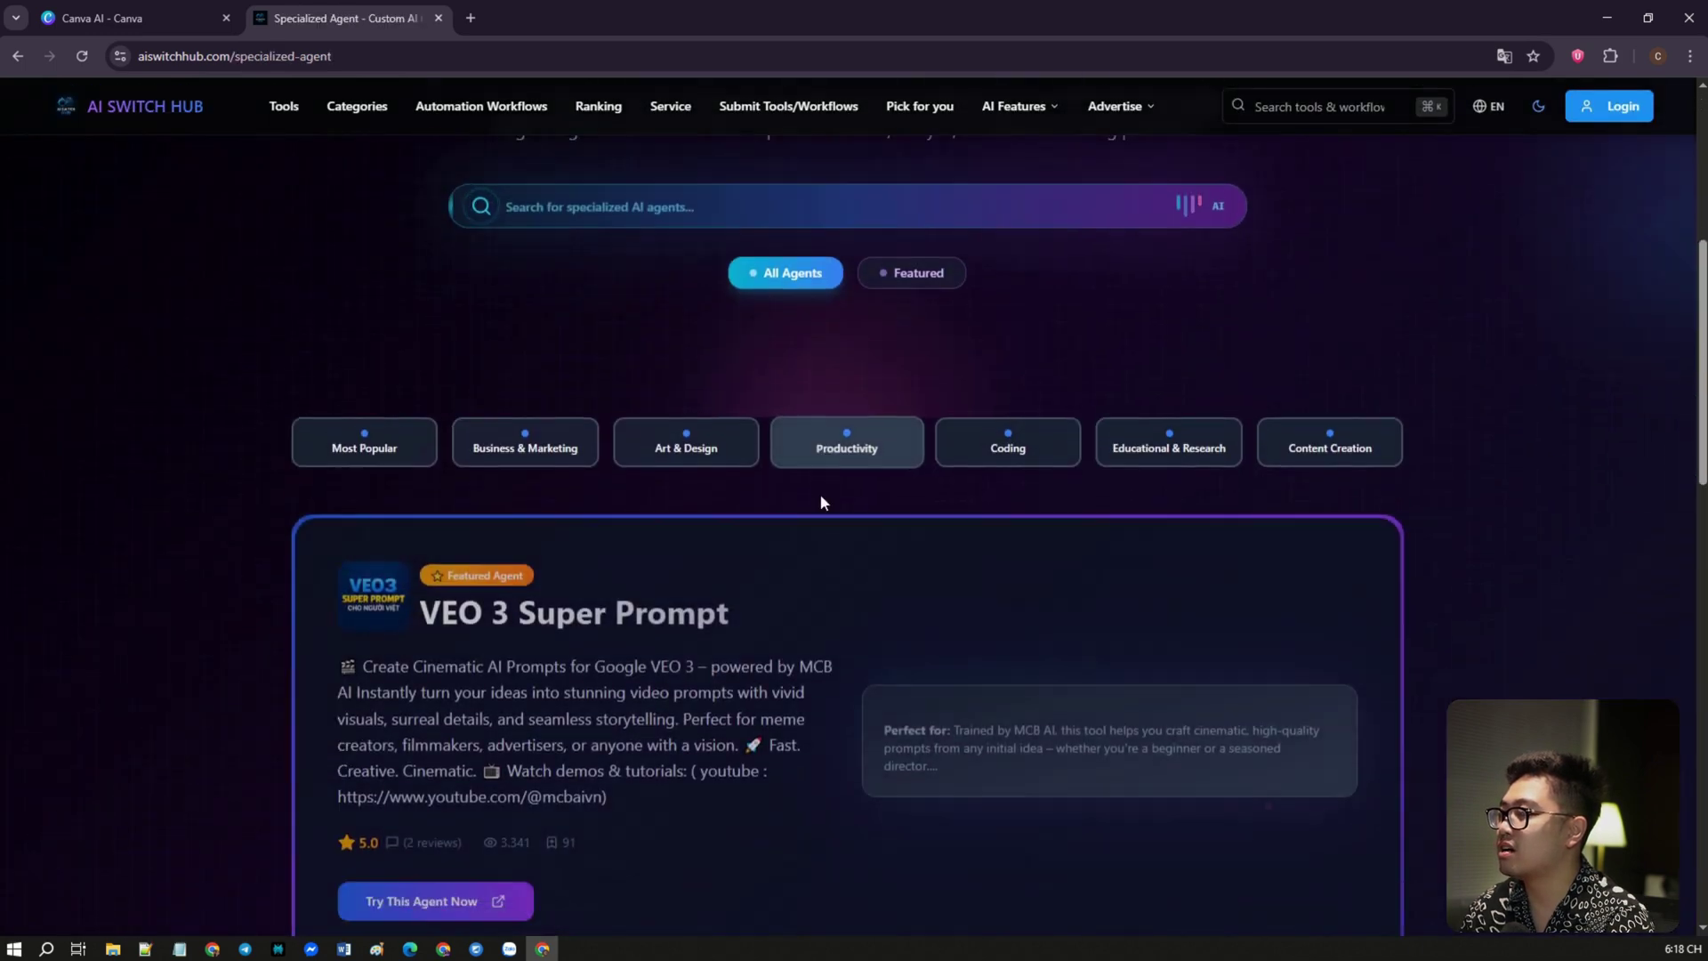
click(431, 604)
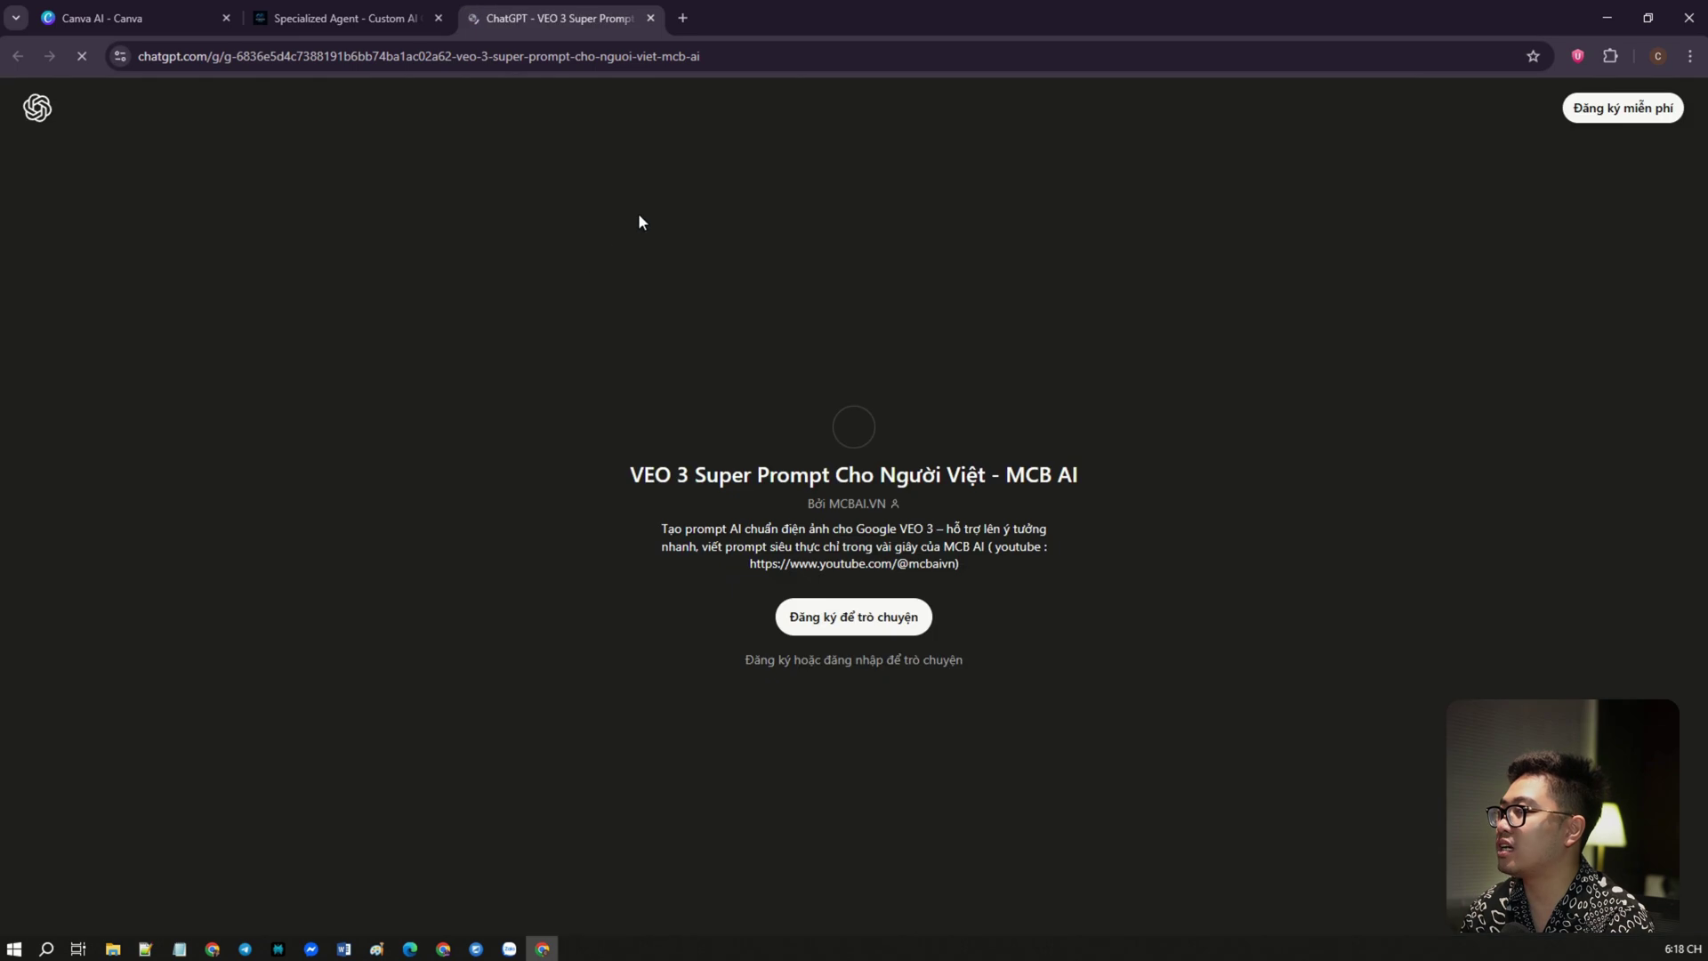
Copy the VEO 3 Super Prompt agent's address and open it in the other browser window, replacing its Canva AI page.
click(801, 58)
key(ctrl+c)
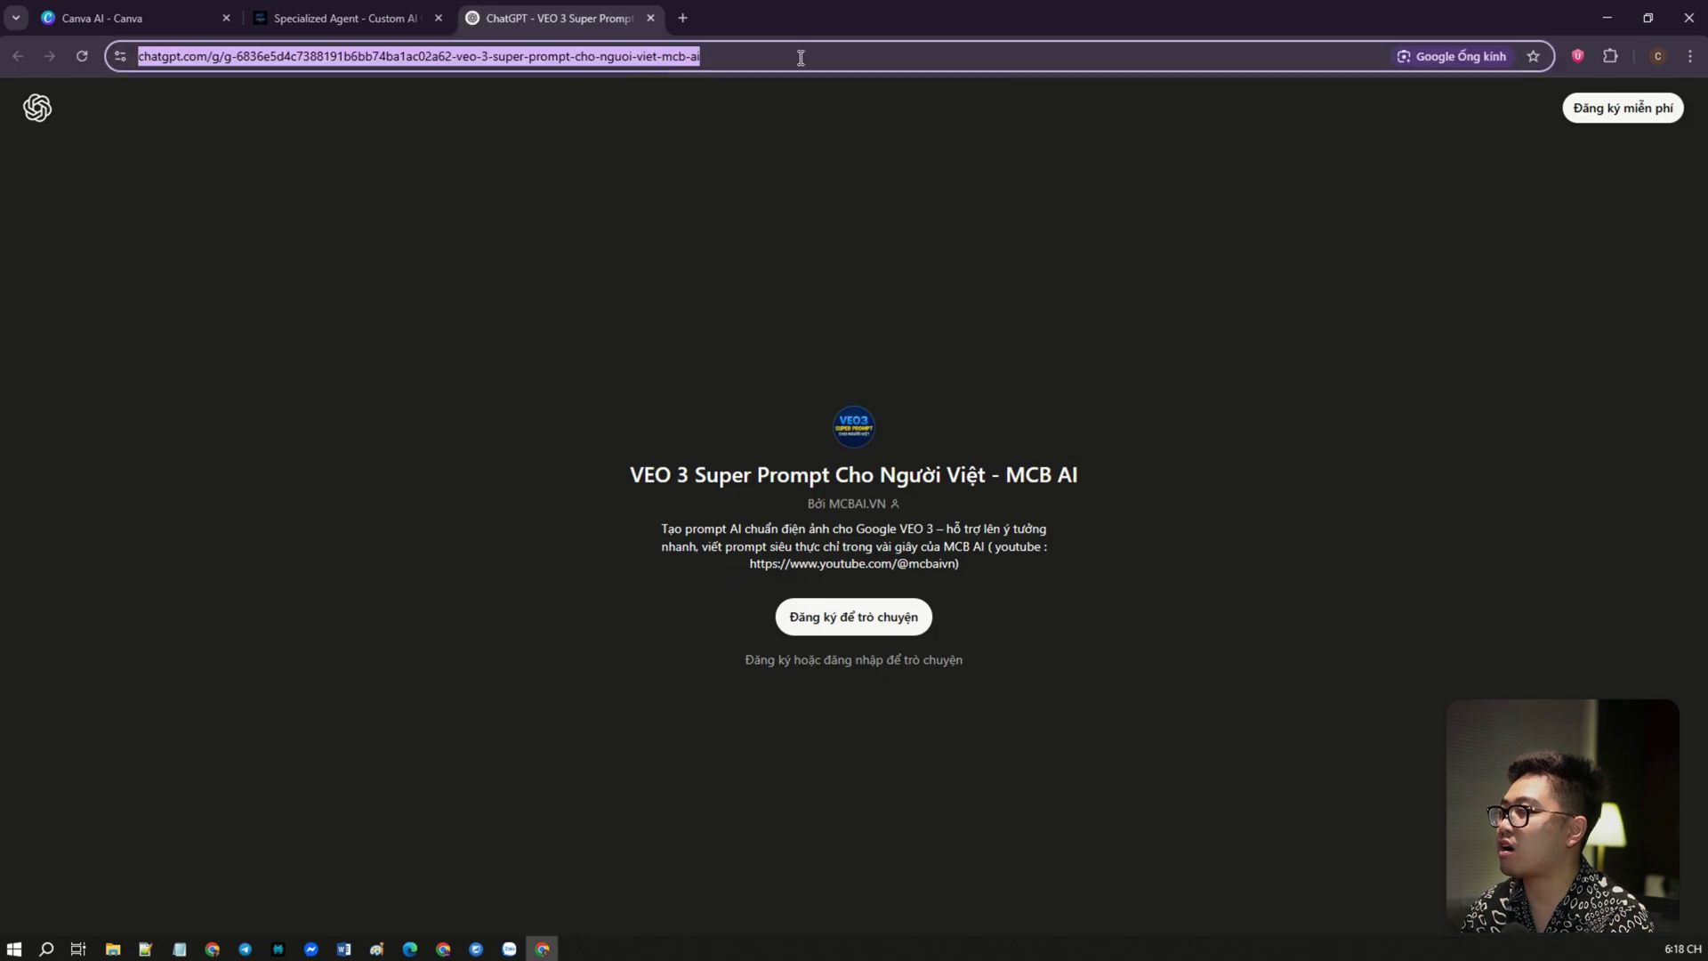
click(1594, 11)
key(ctrl+v)
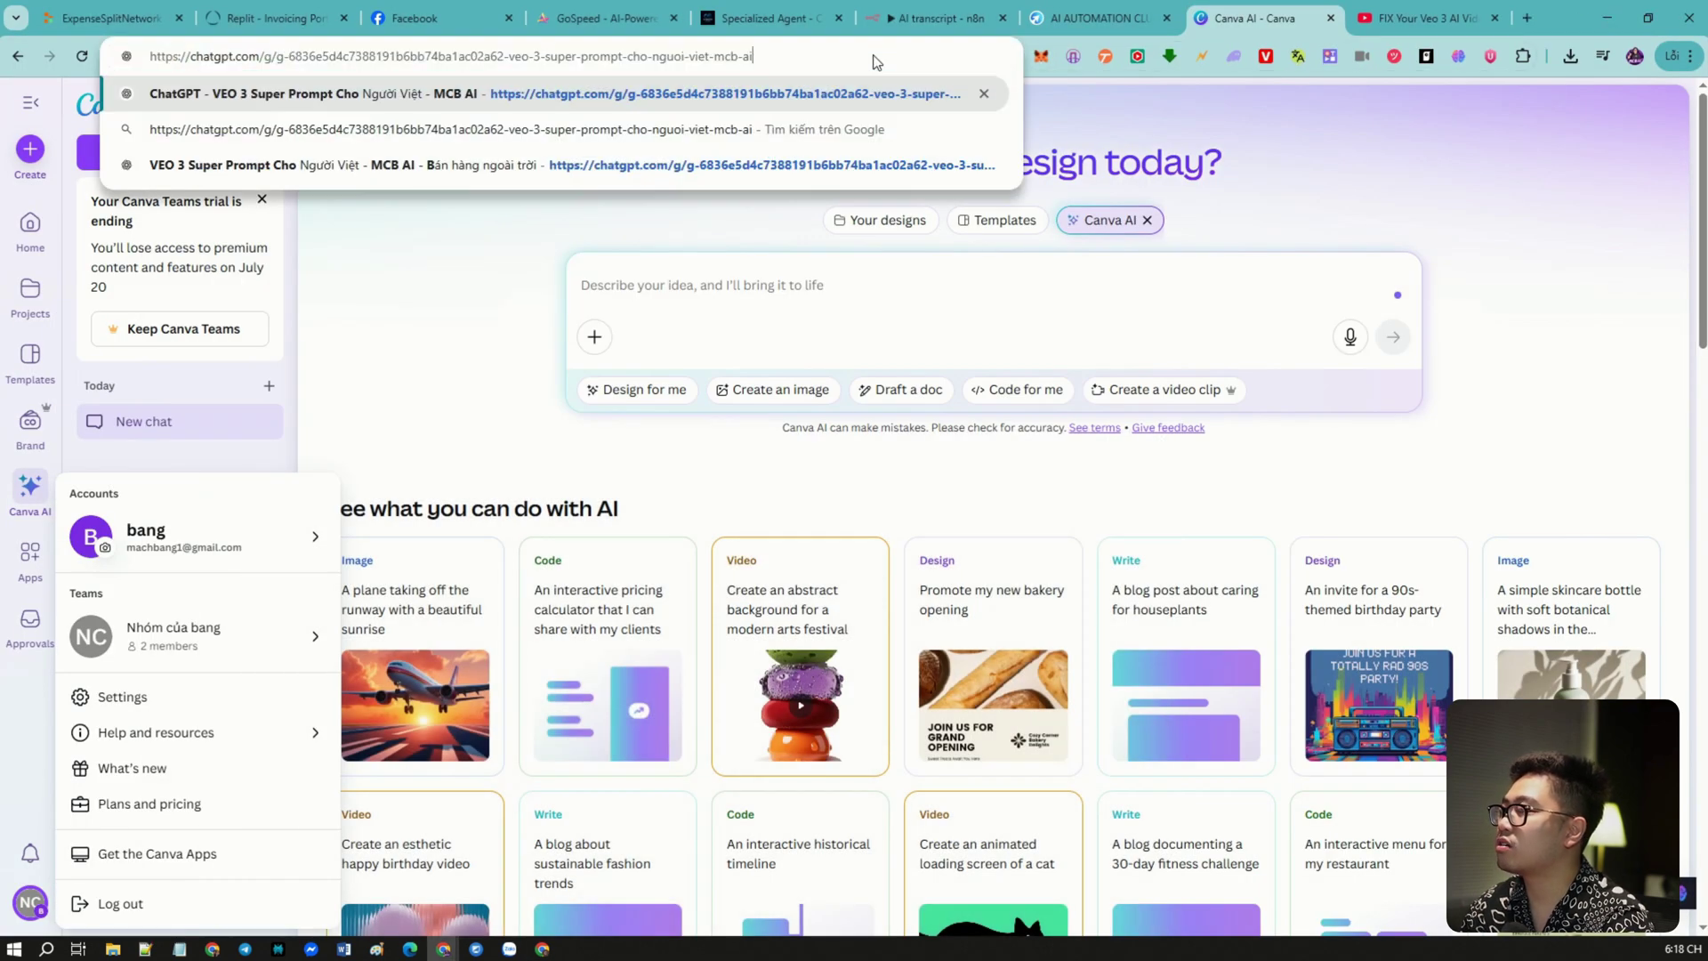
key(Return)
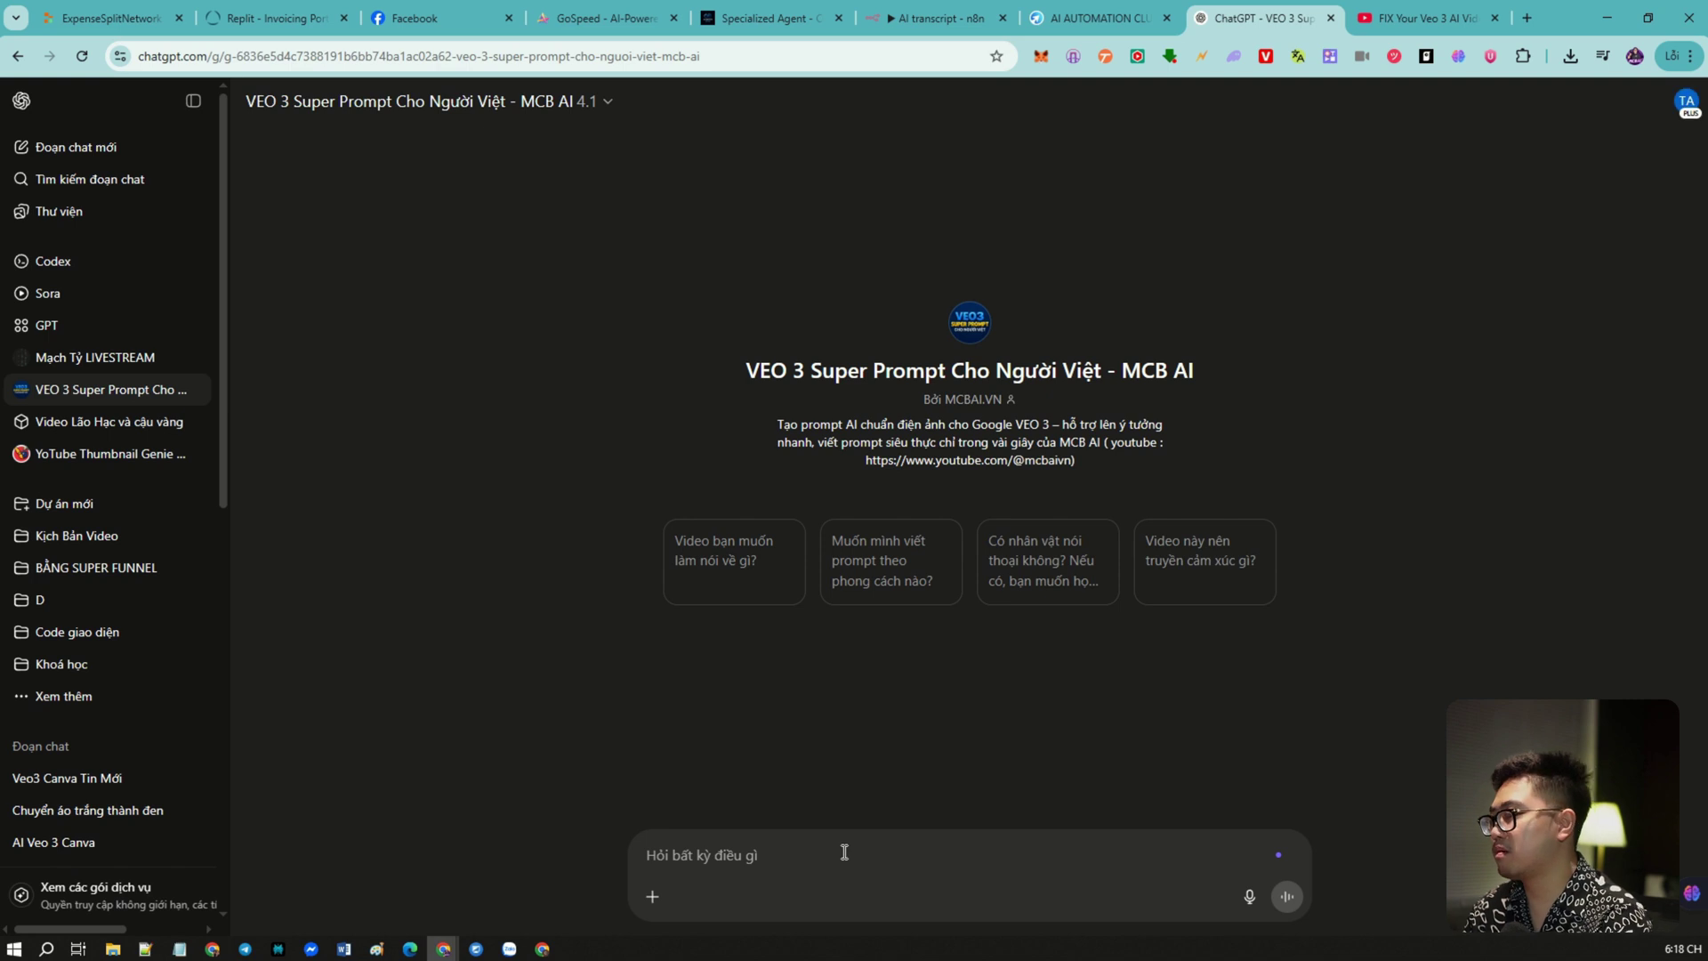
Begin the message to the VEO 3 agent with "1 người đàn ông đi trong công ty và".
text(1)
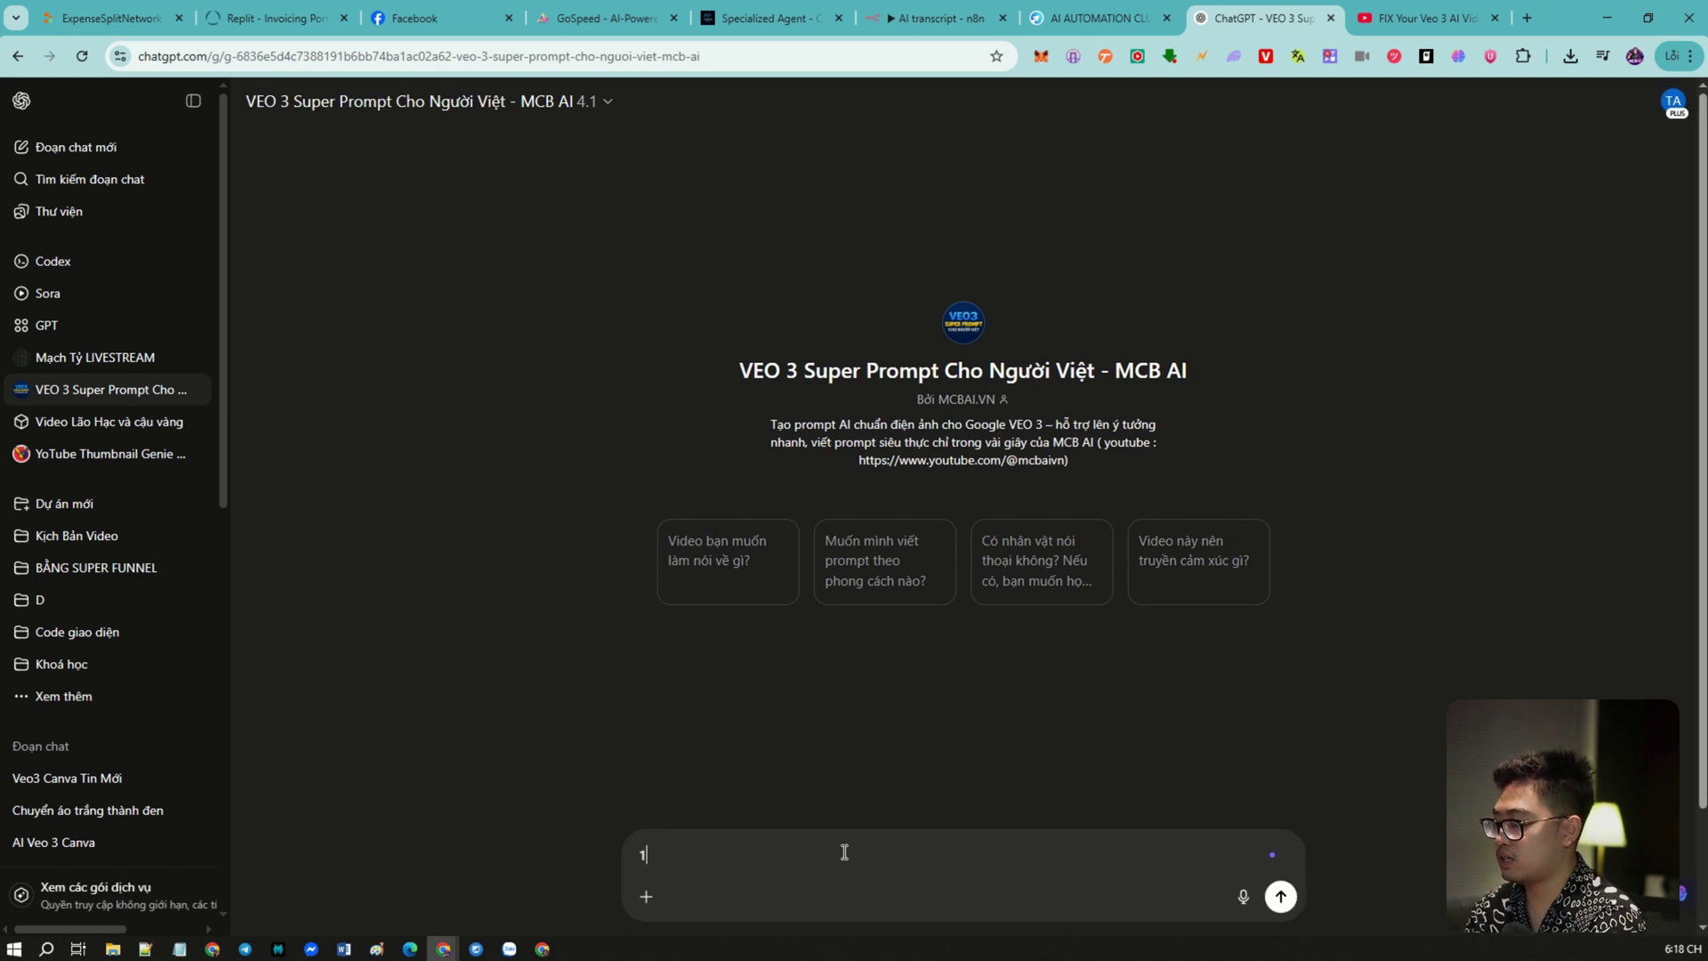
text( người dàn ông )
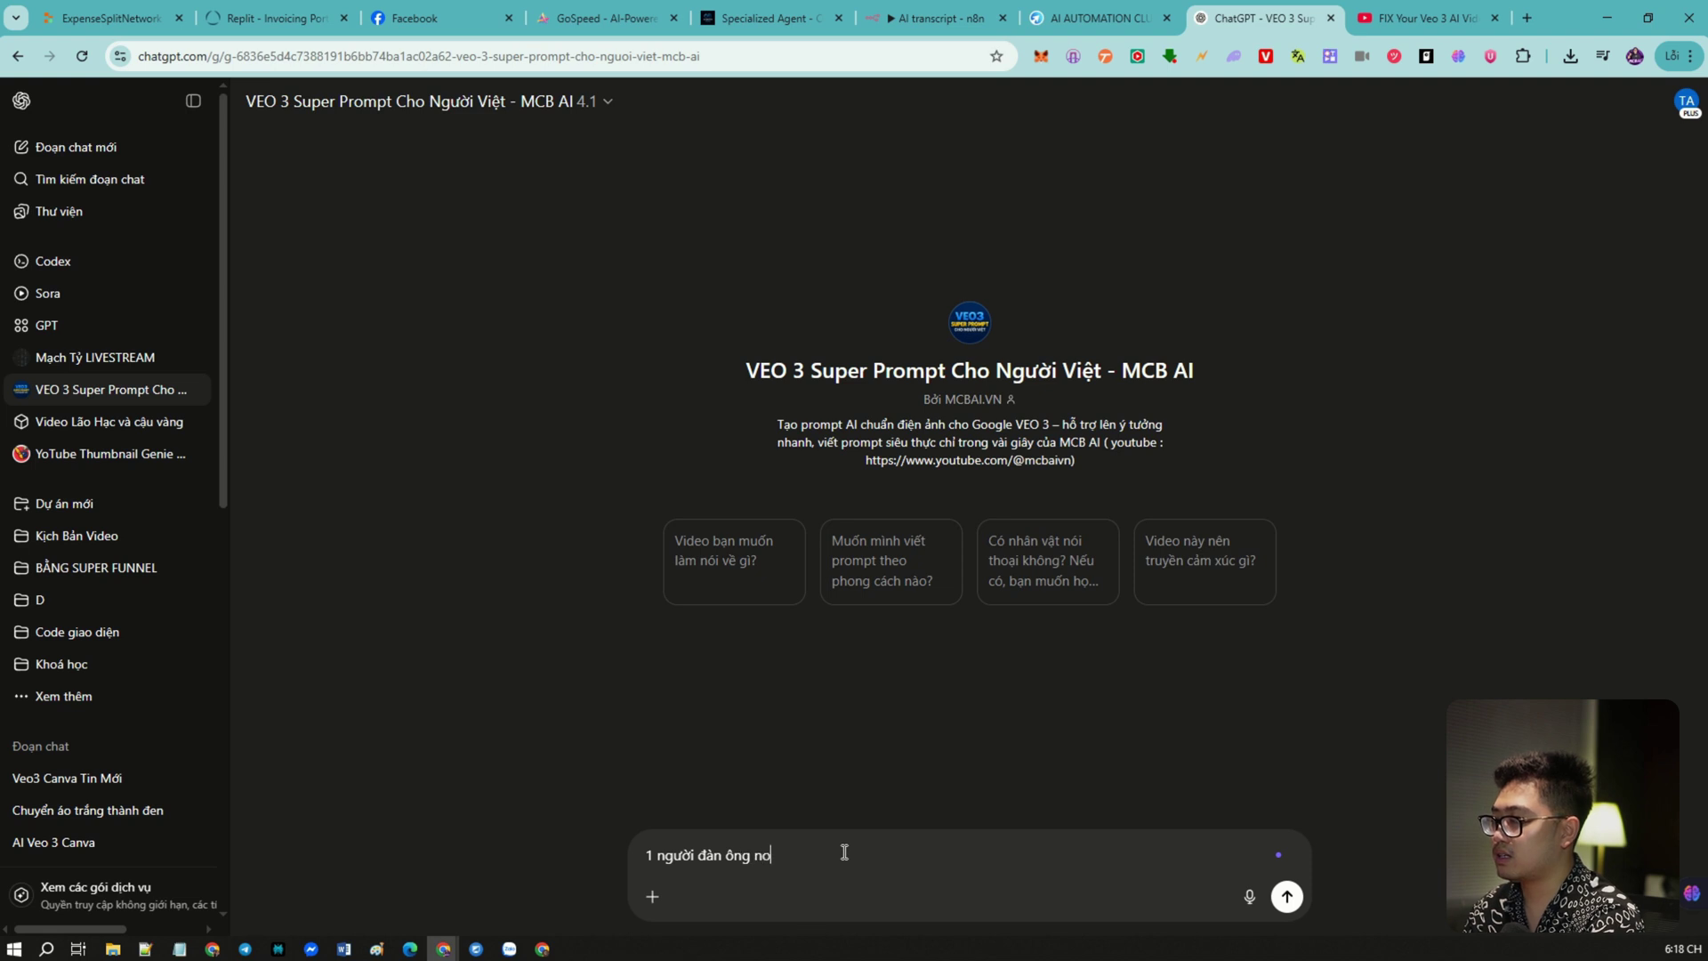
text(đi trong)
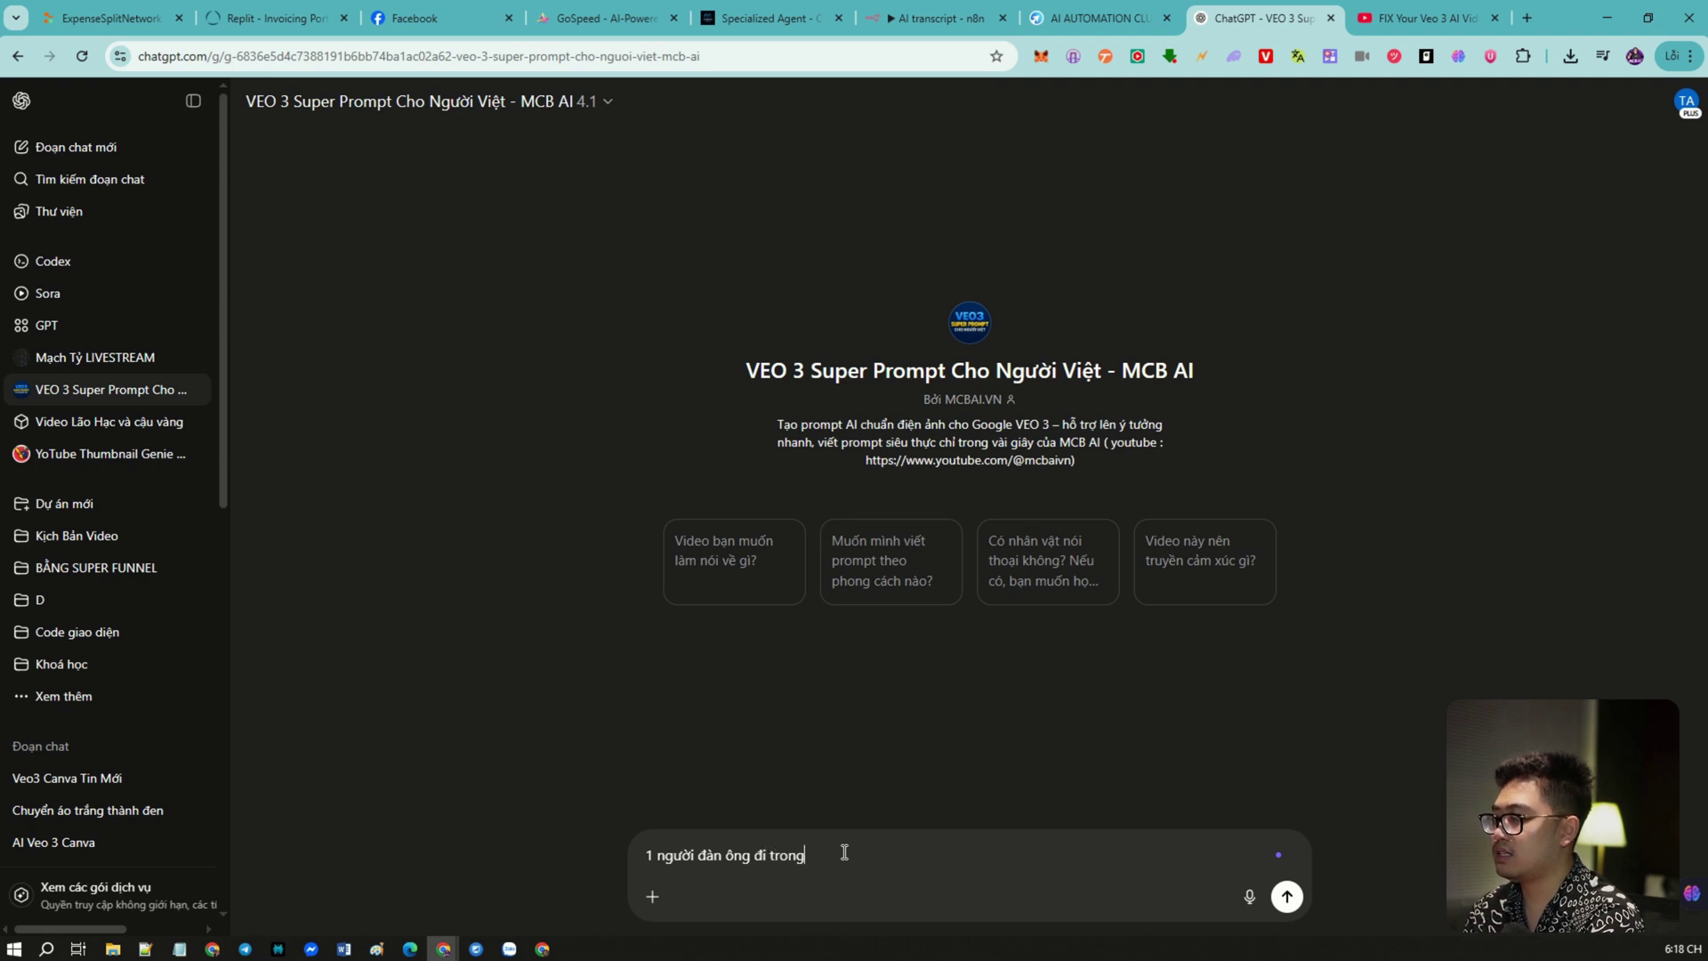
text( công ty và nói rằng)
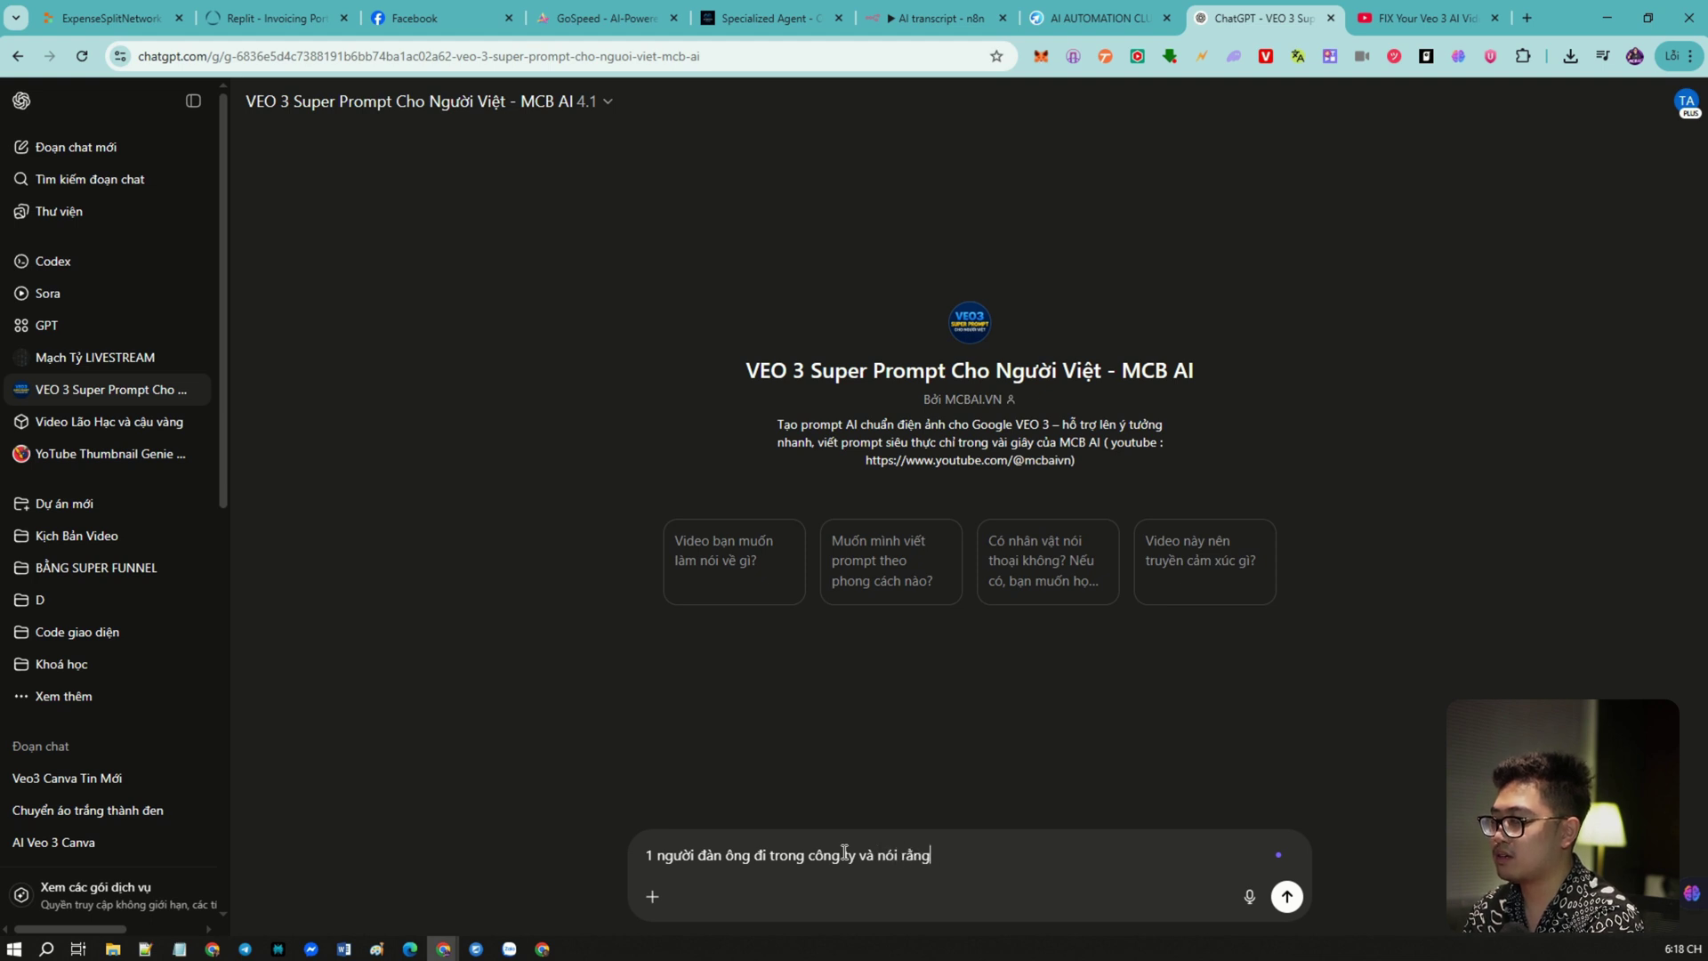
key(ctrl+BackSpace)
key(ctrl+BackSpace)
key(ctrl+BackSpace)
key(ctrl+BackSpace)
text(ty và )
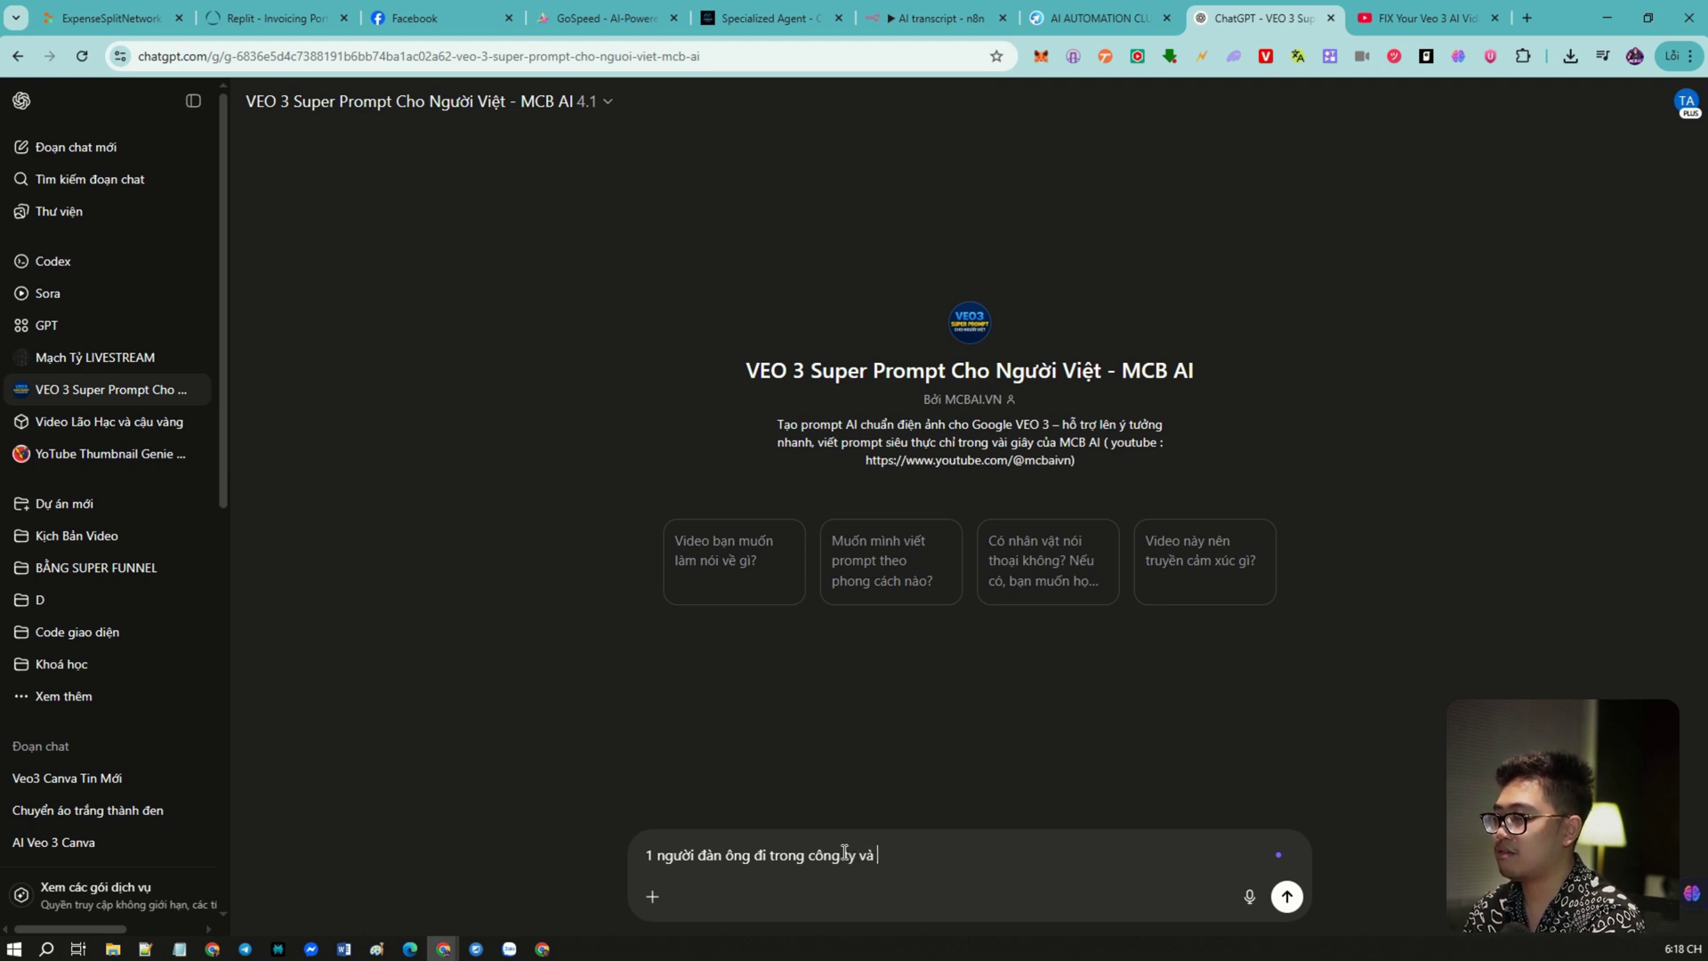
Continue the scene description in the message with "đằng sau nhân viên đang làm việc trên bàn".
text(đằng sau n)
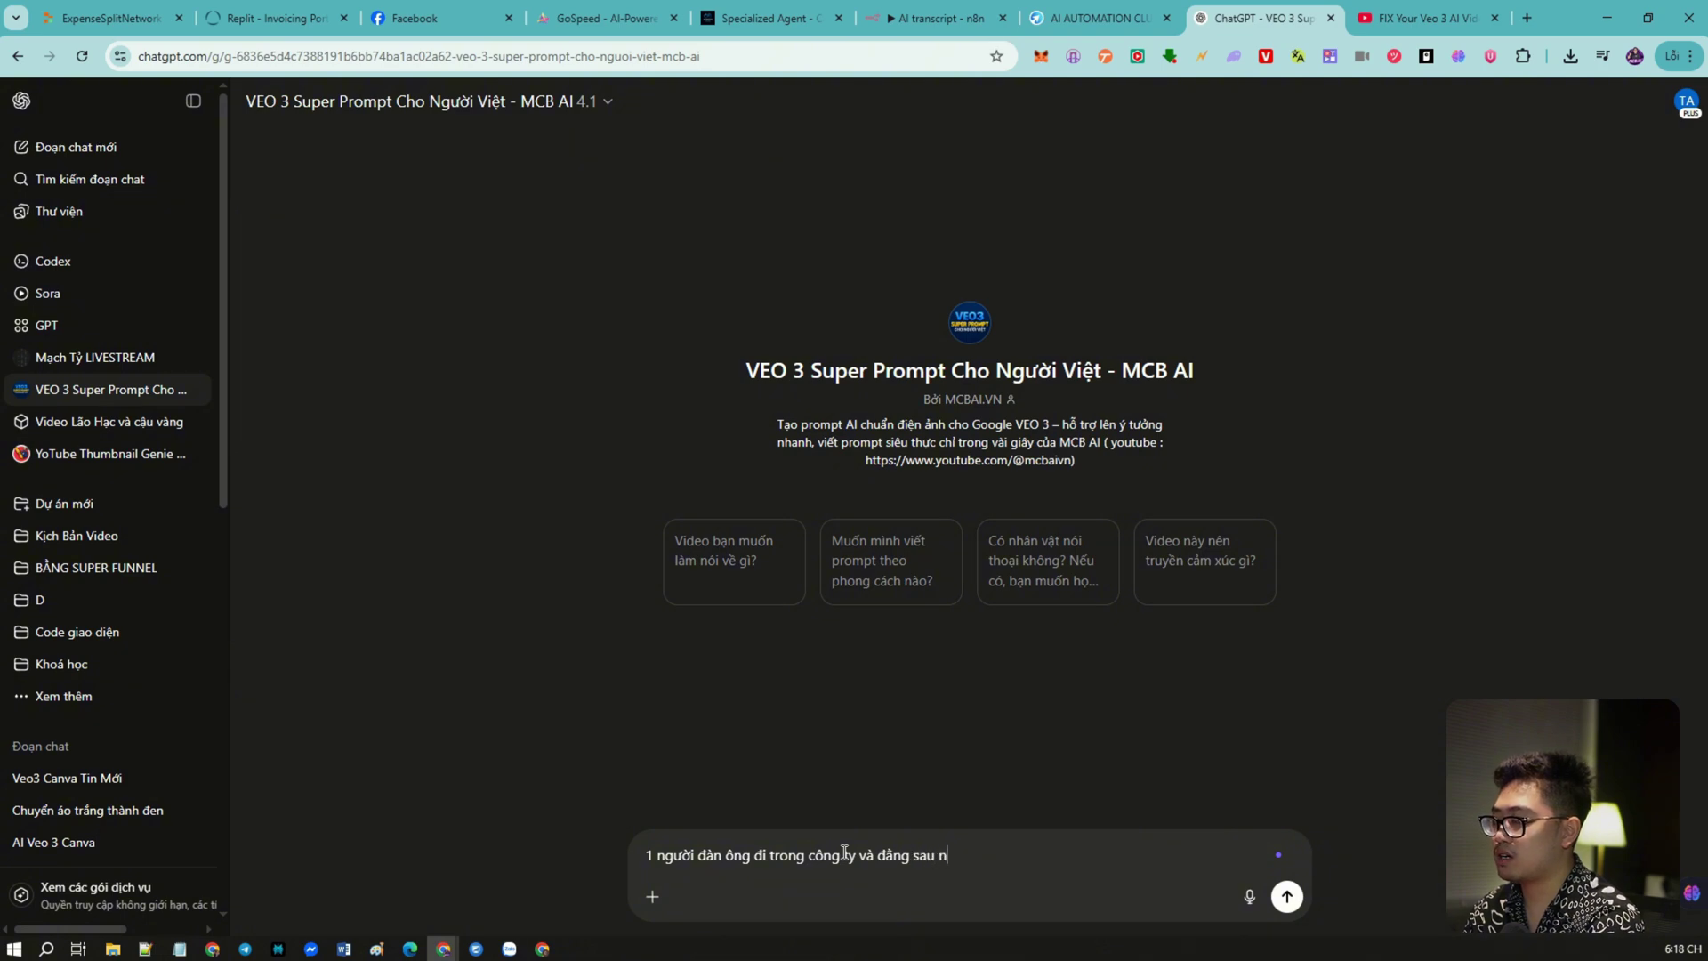
text(hân viên đang hoa)
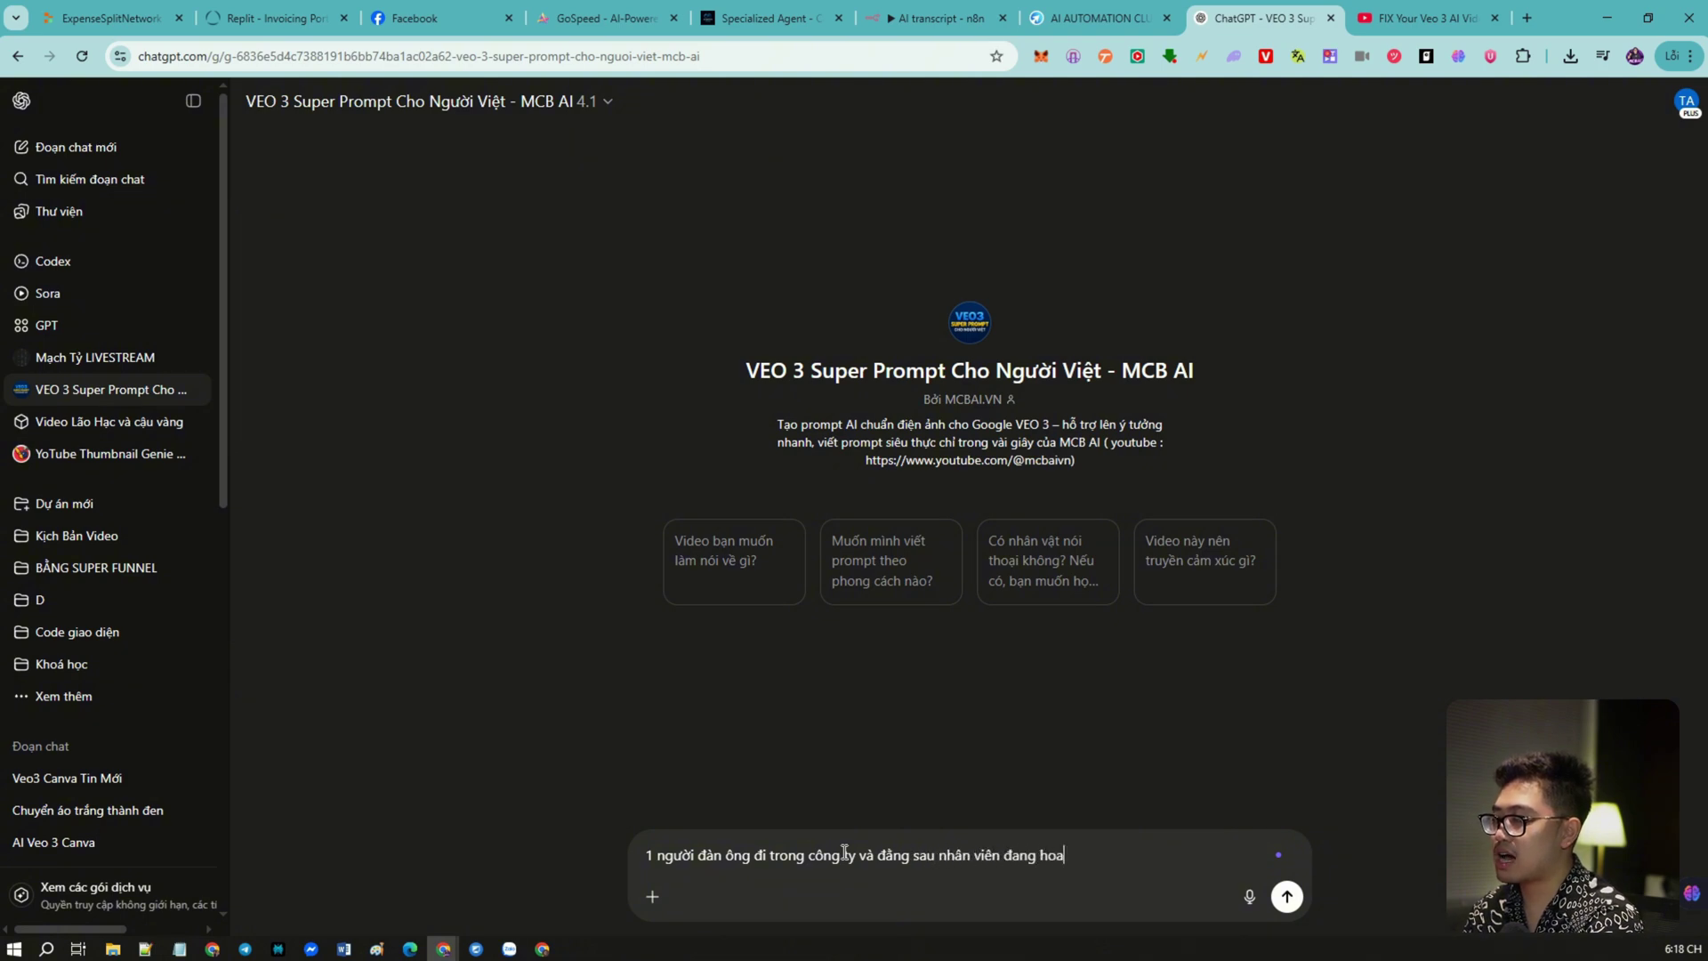
key(BackSpace)
key(BackSpace)
key(BackSpace)
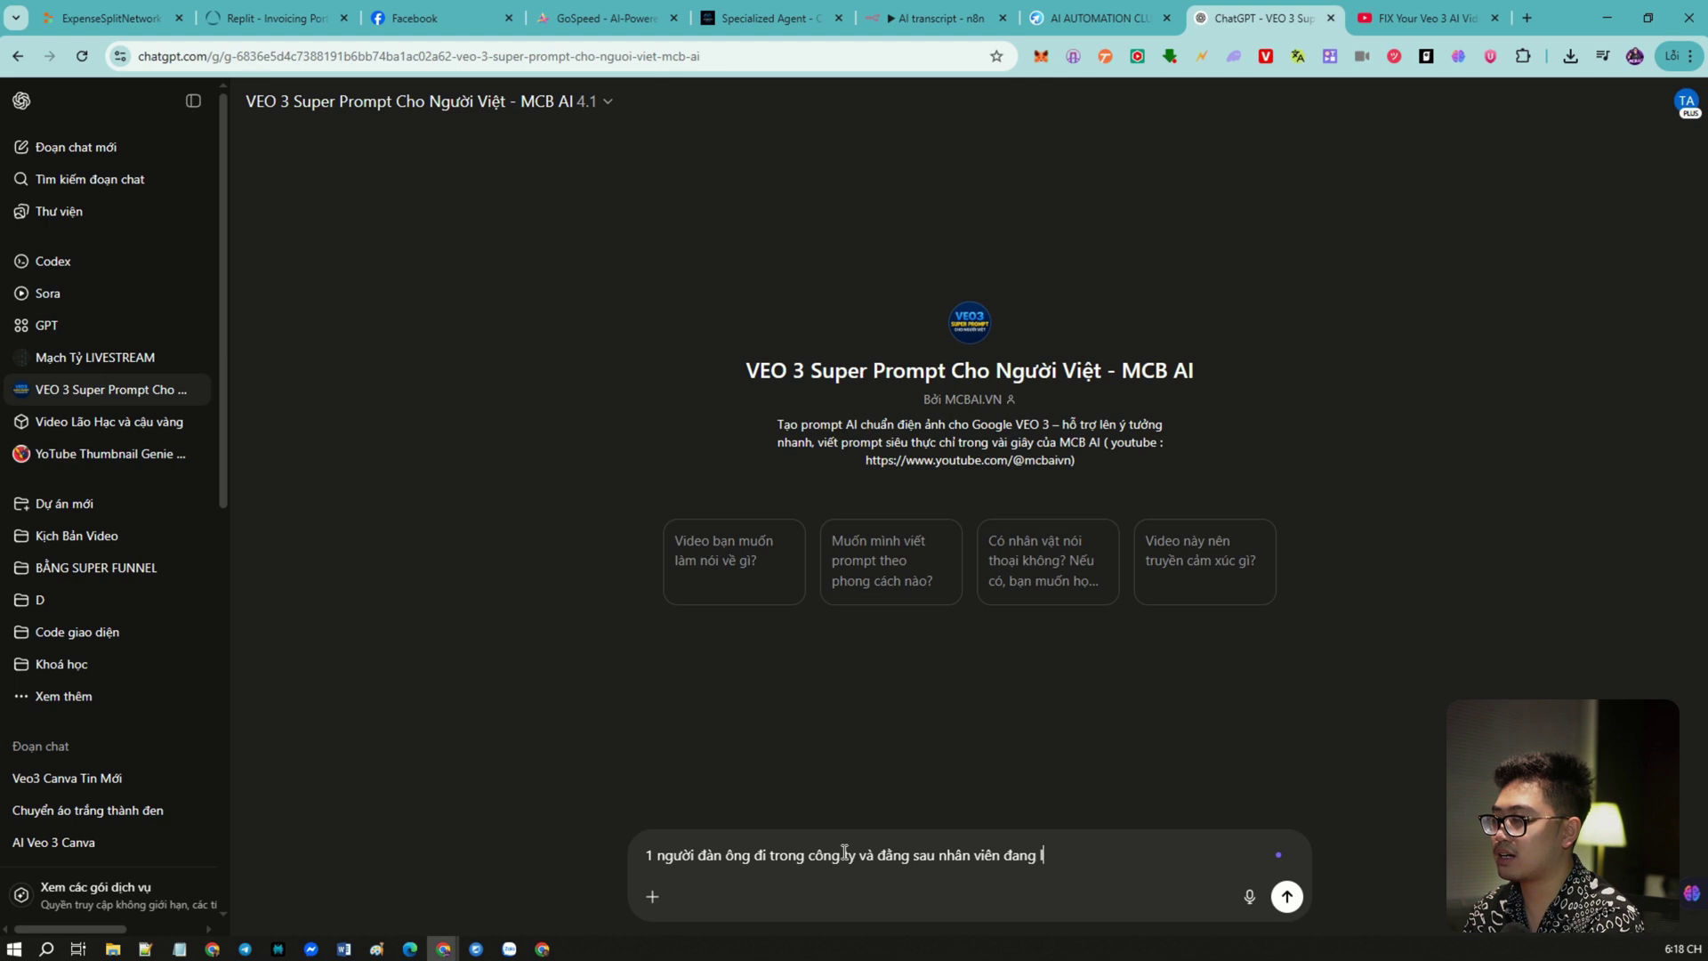
text(làm việc trên bàn )
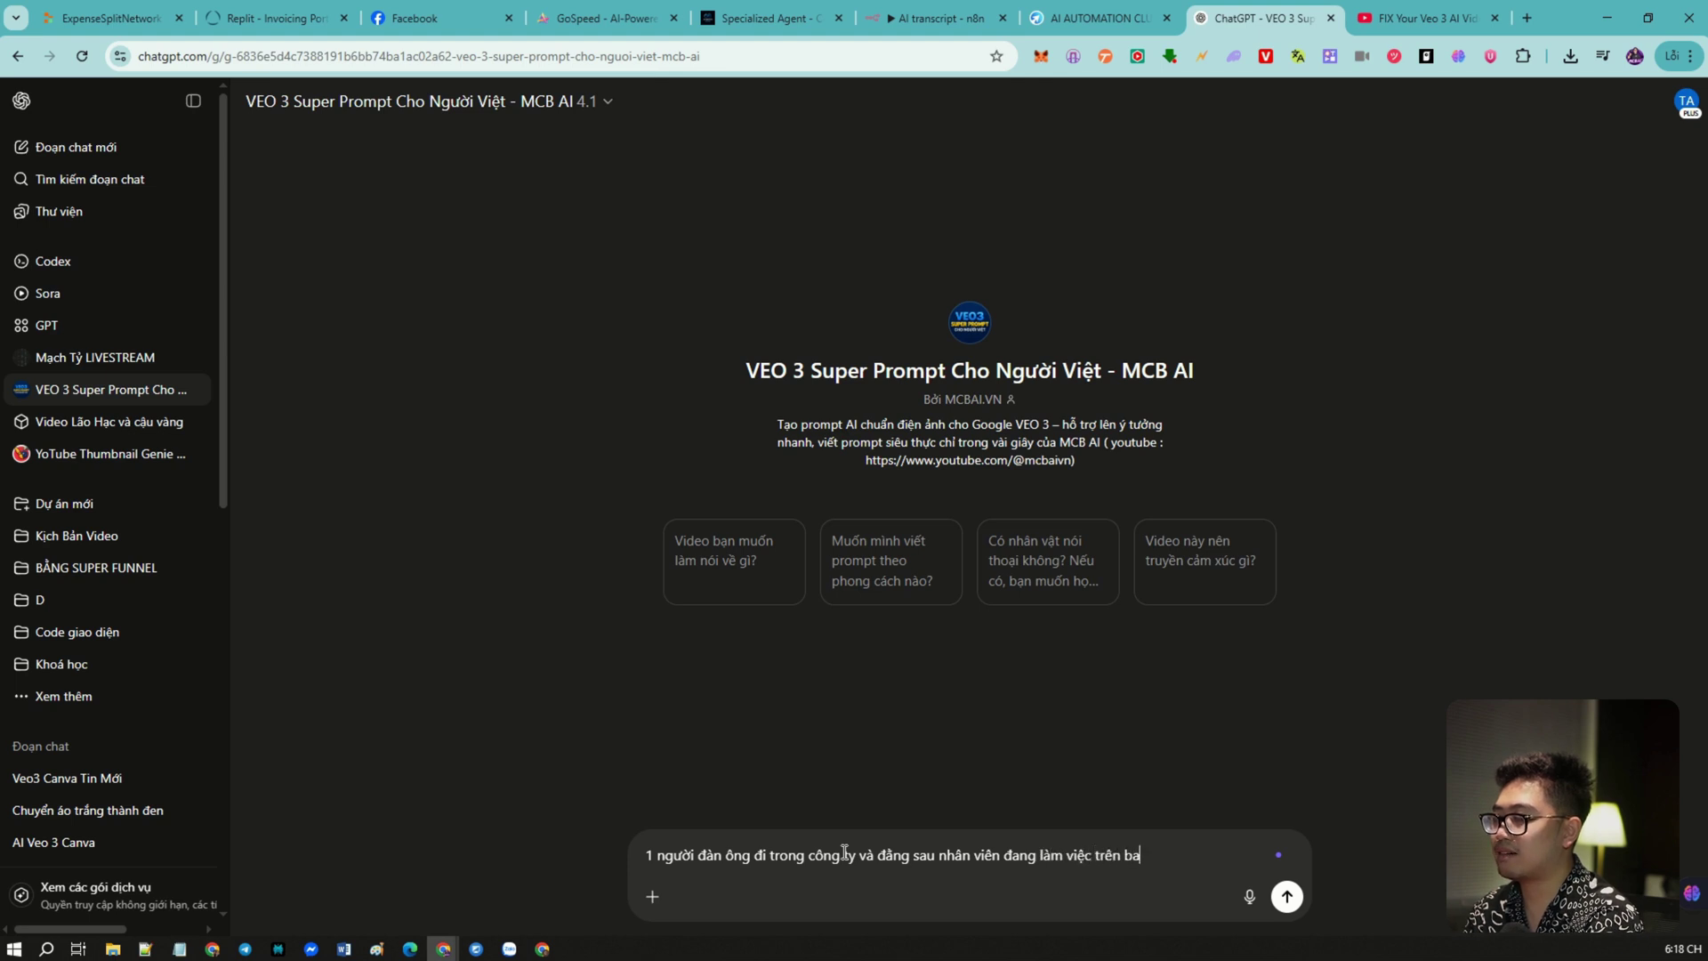
Add the setting "ở trong 1 văn phòng sang trọng có cửa sổ rộng nhìn ra các toà nhà" to the message.
text(ở trong 1 c)
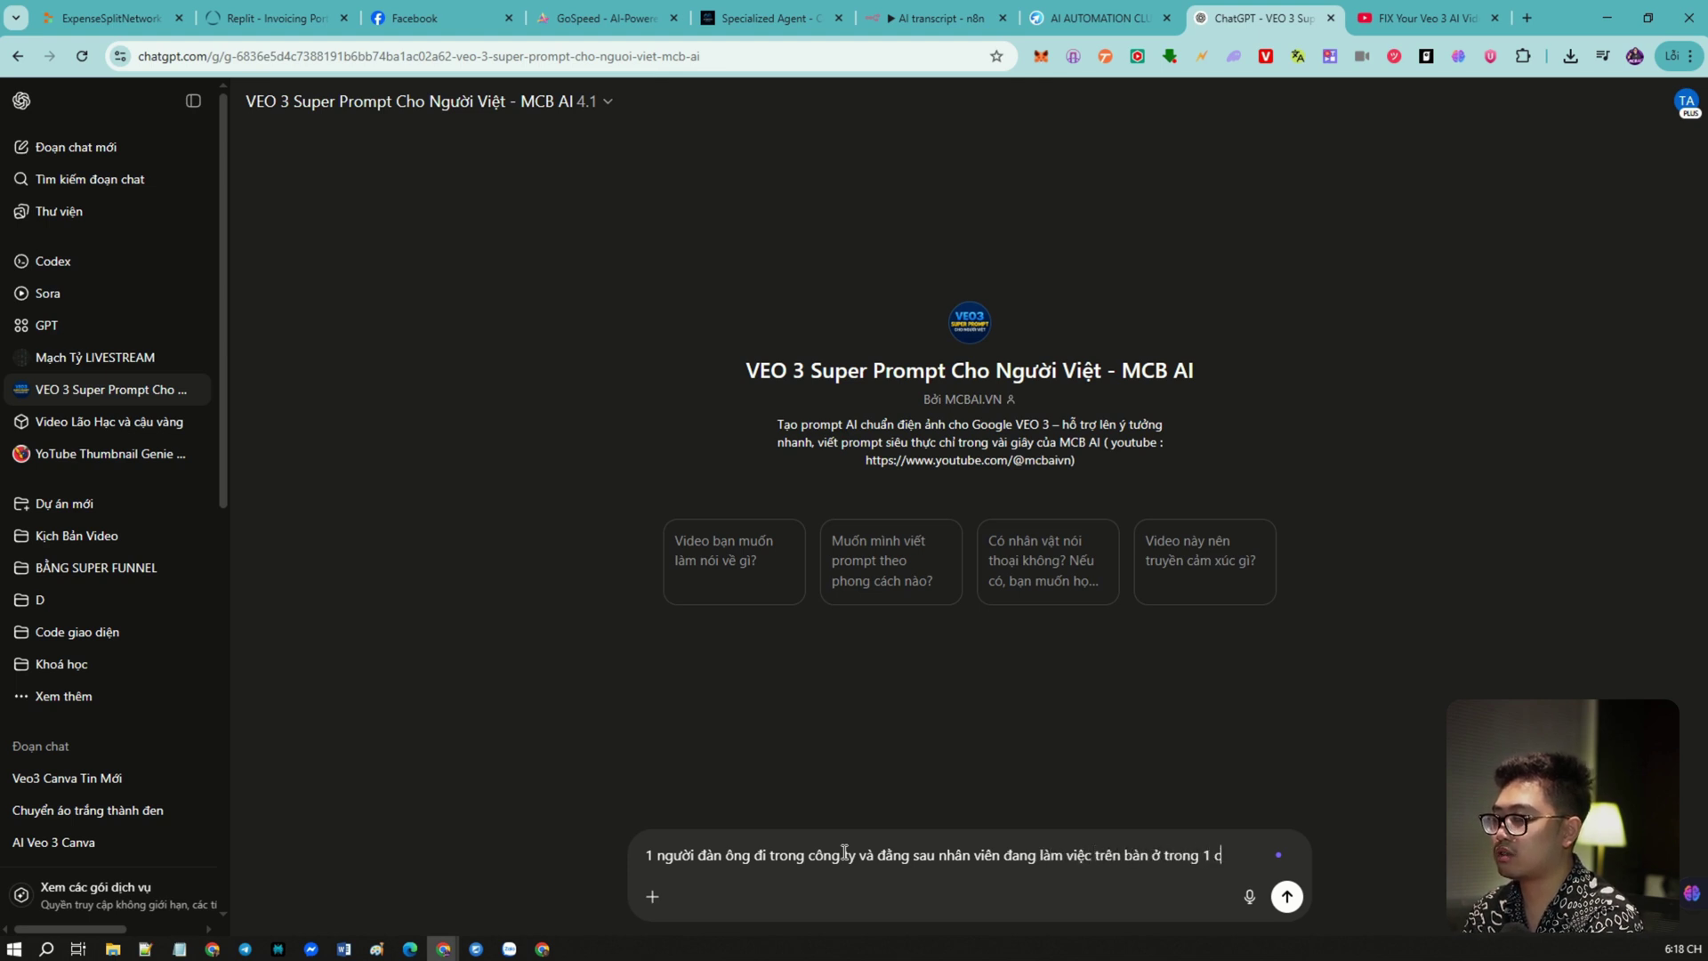
text(văn phòng sang )
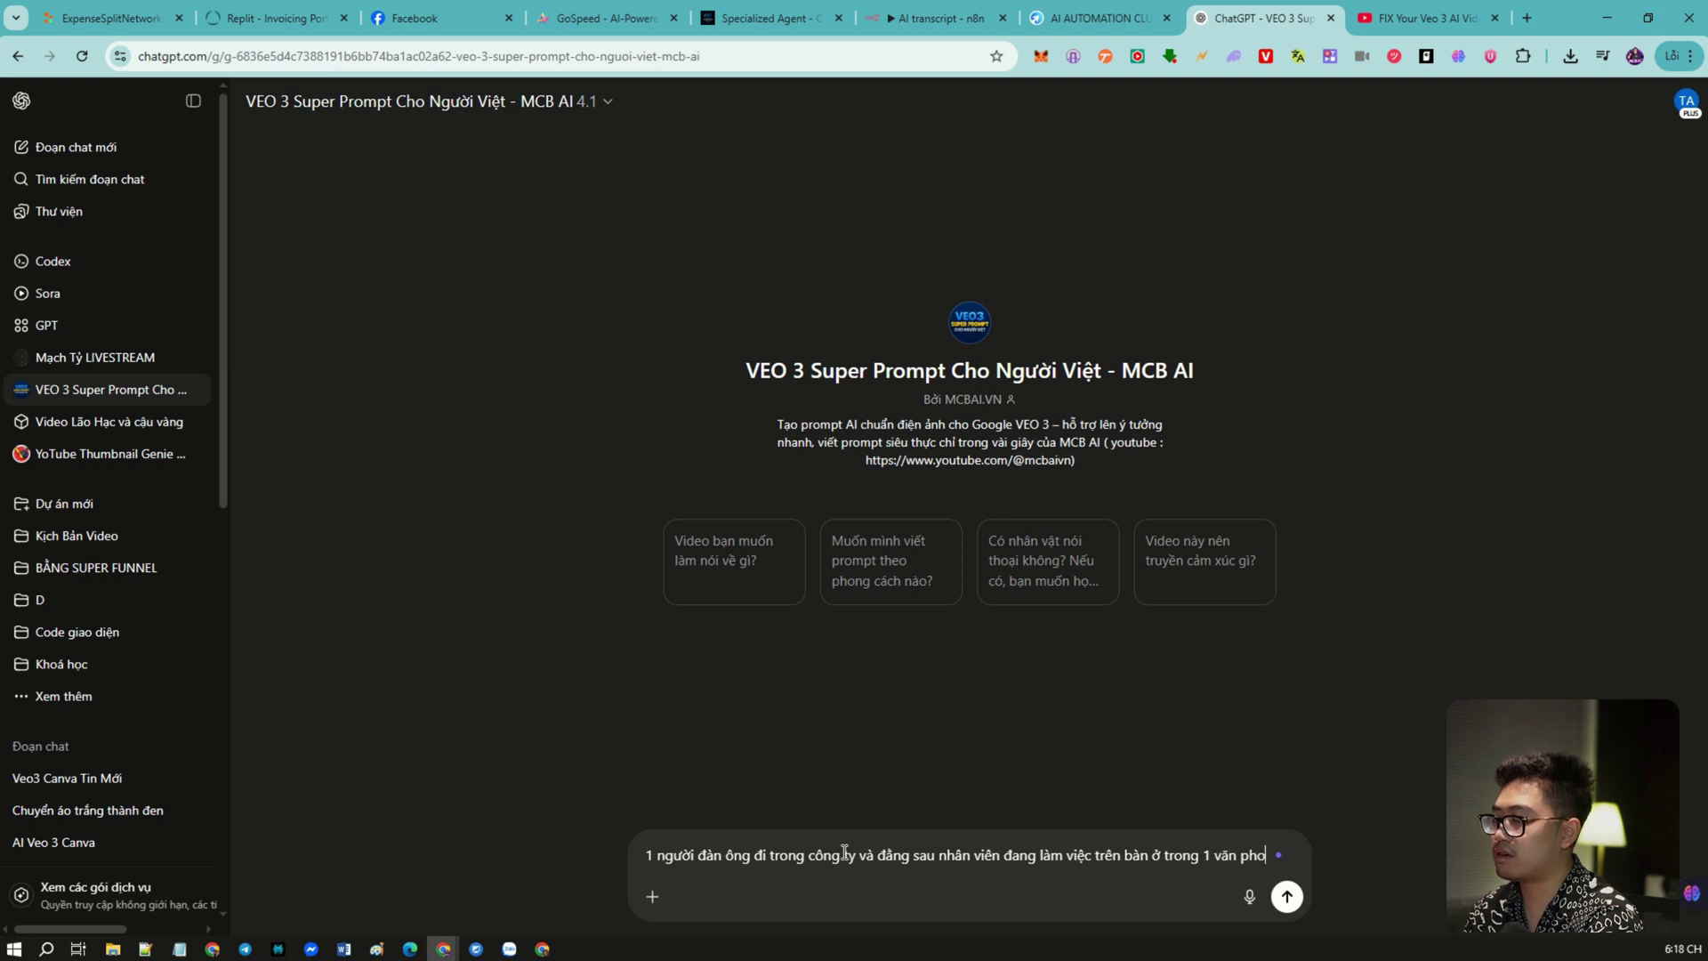
text(tron)
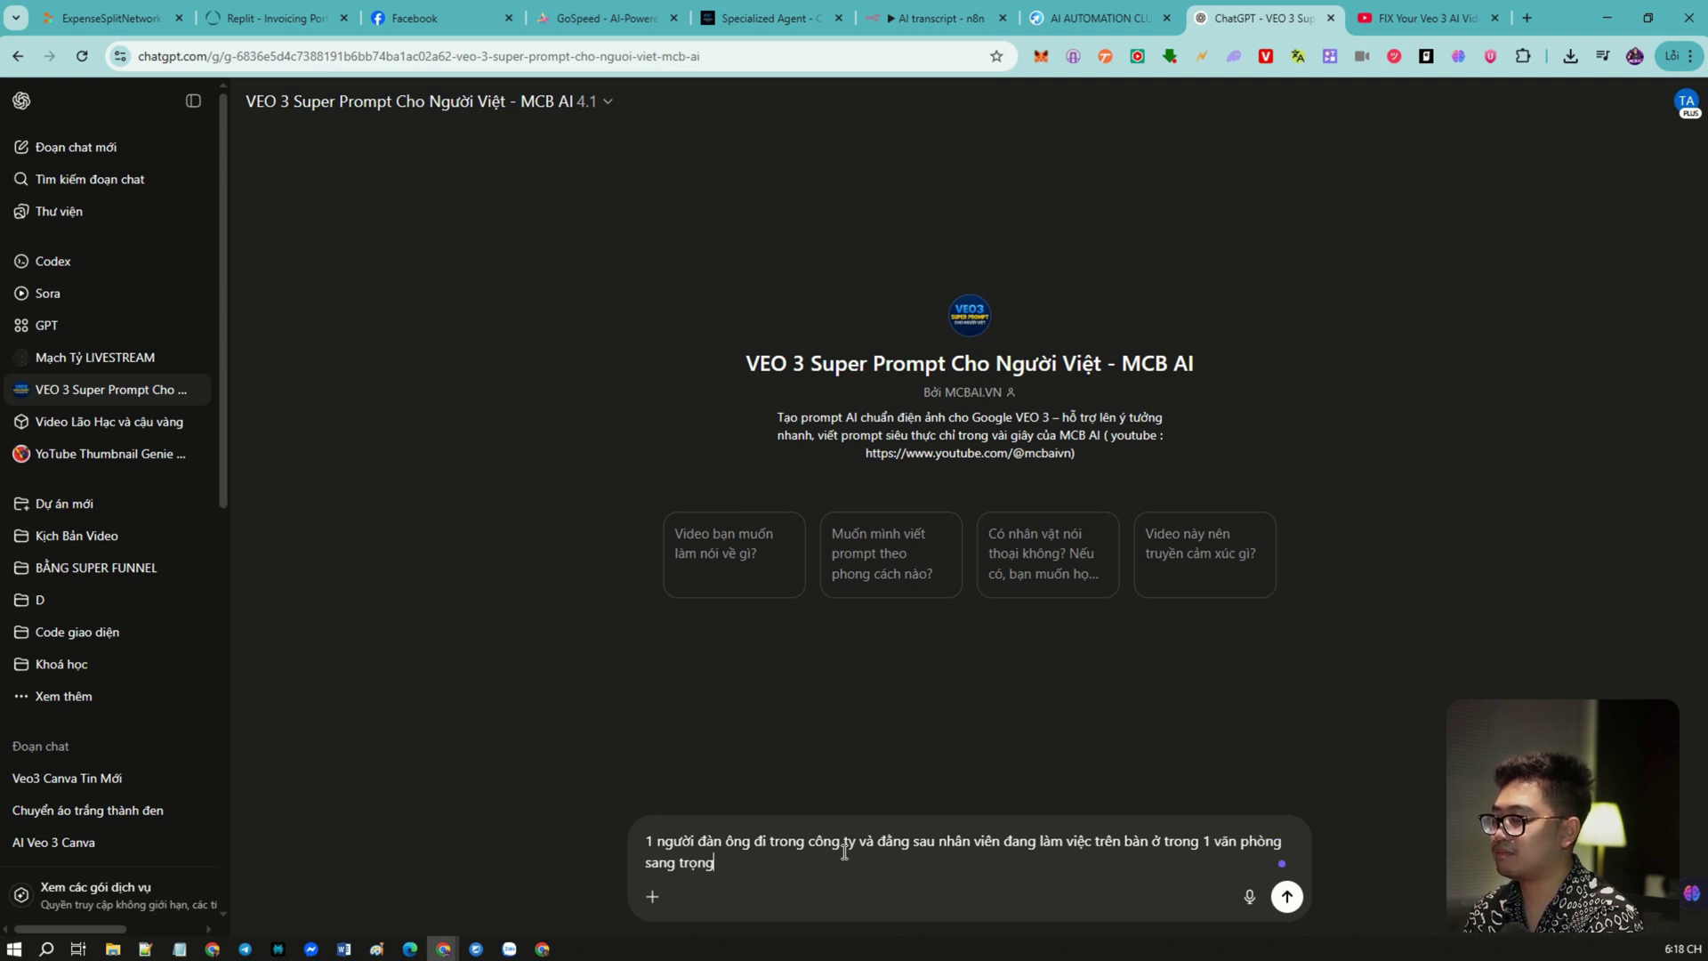
text(g có cửa sổ rộng)
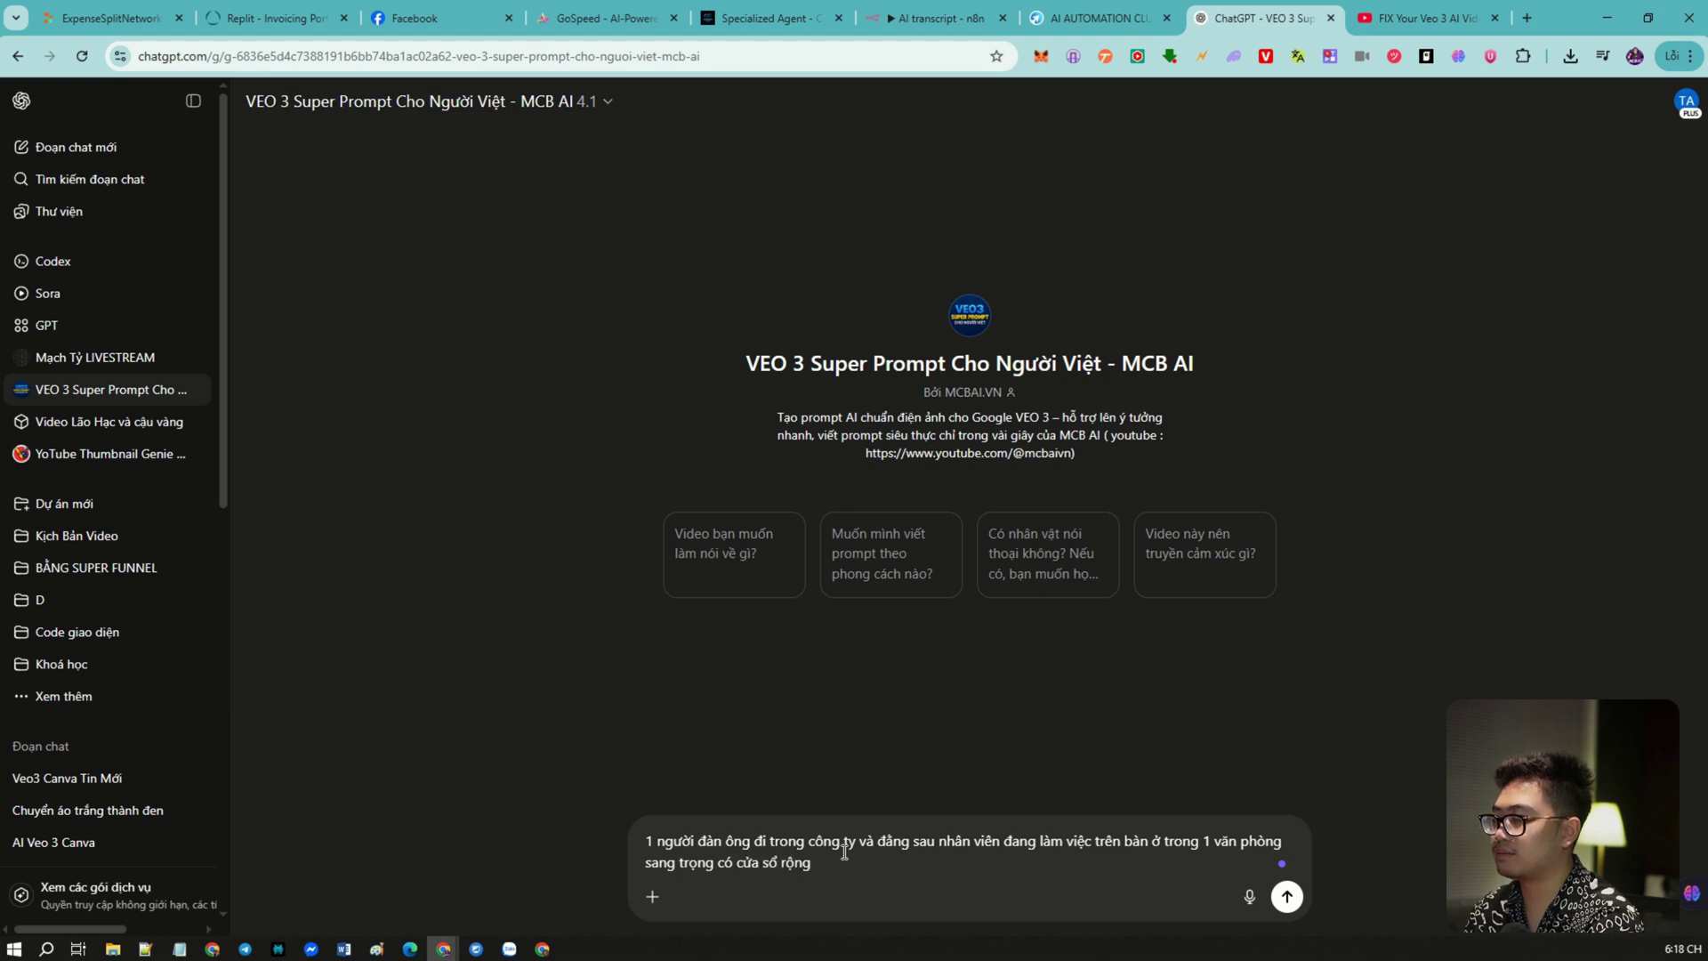
text( nhìn ra các toà nha)
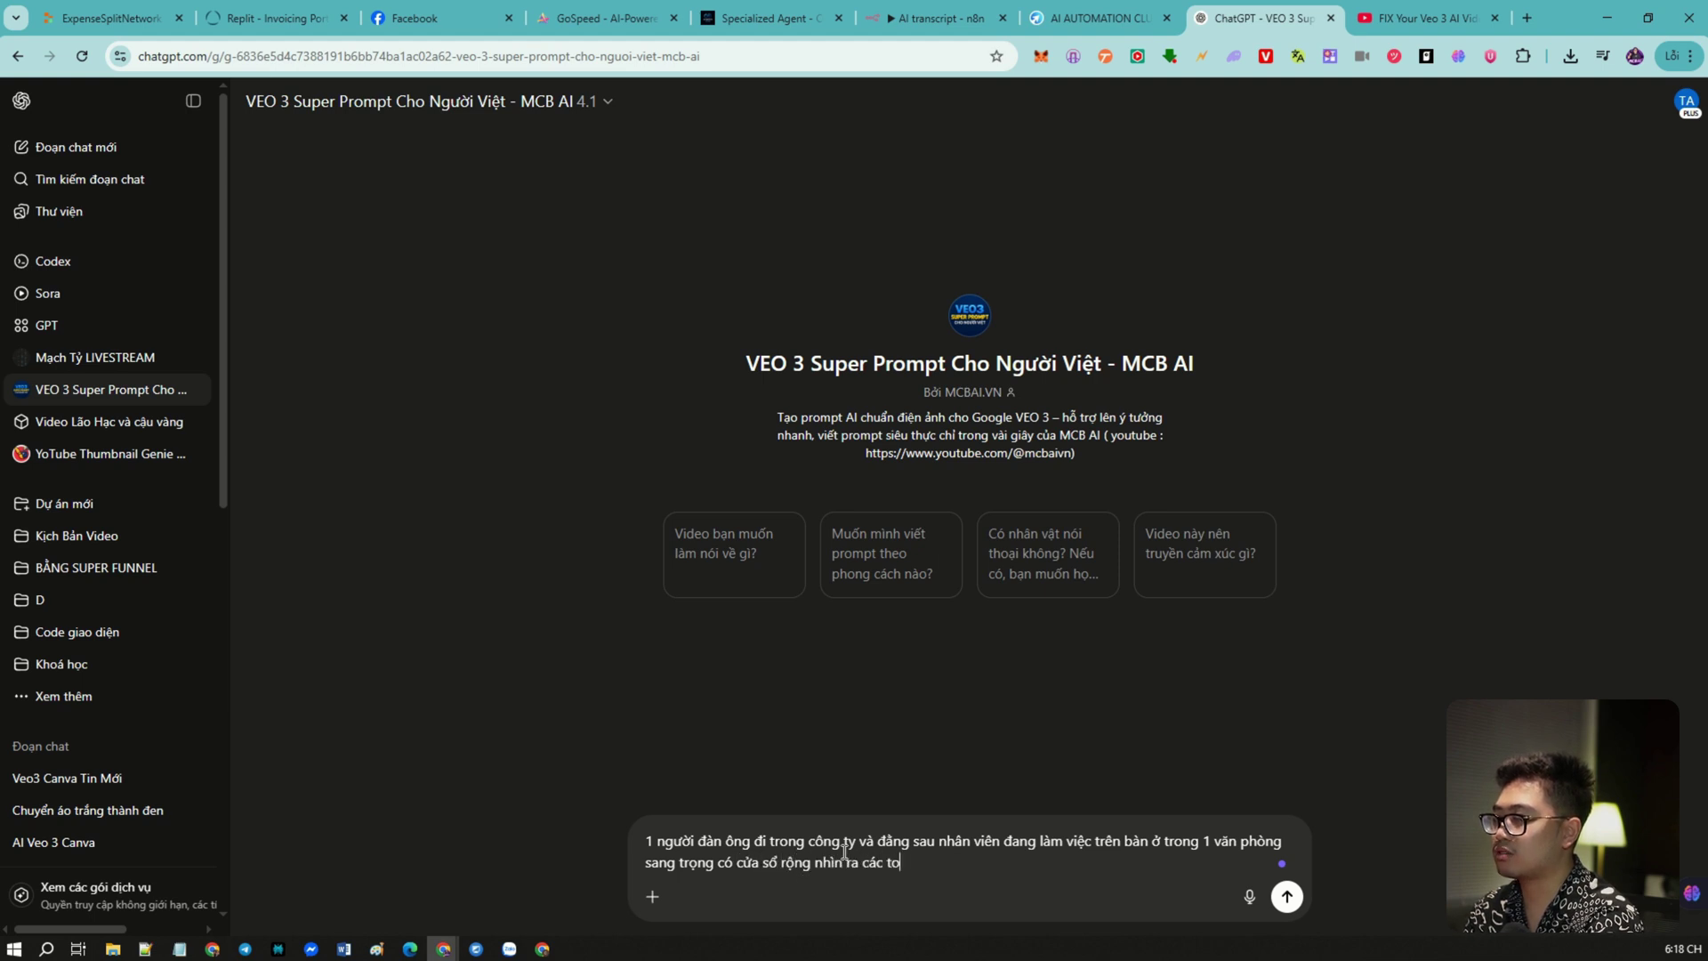
Add a new line to the message reading "người đàn ông đi ra và nói : Các bạn đã biết gì chưa".
key(shift+Return)
text(người đàn ông đi ra và nói :)
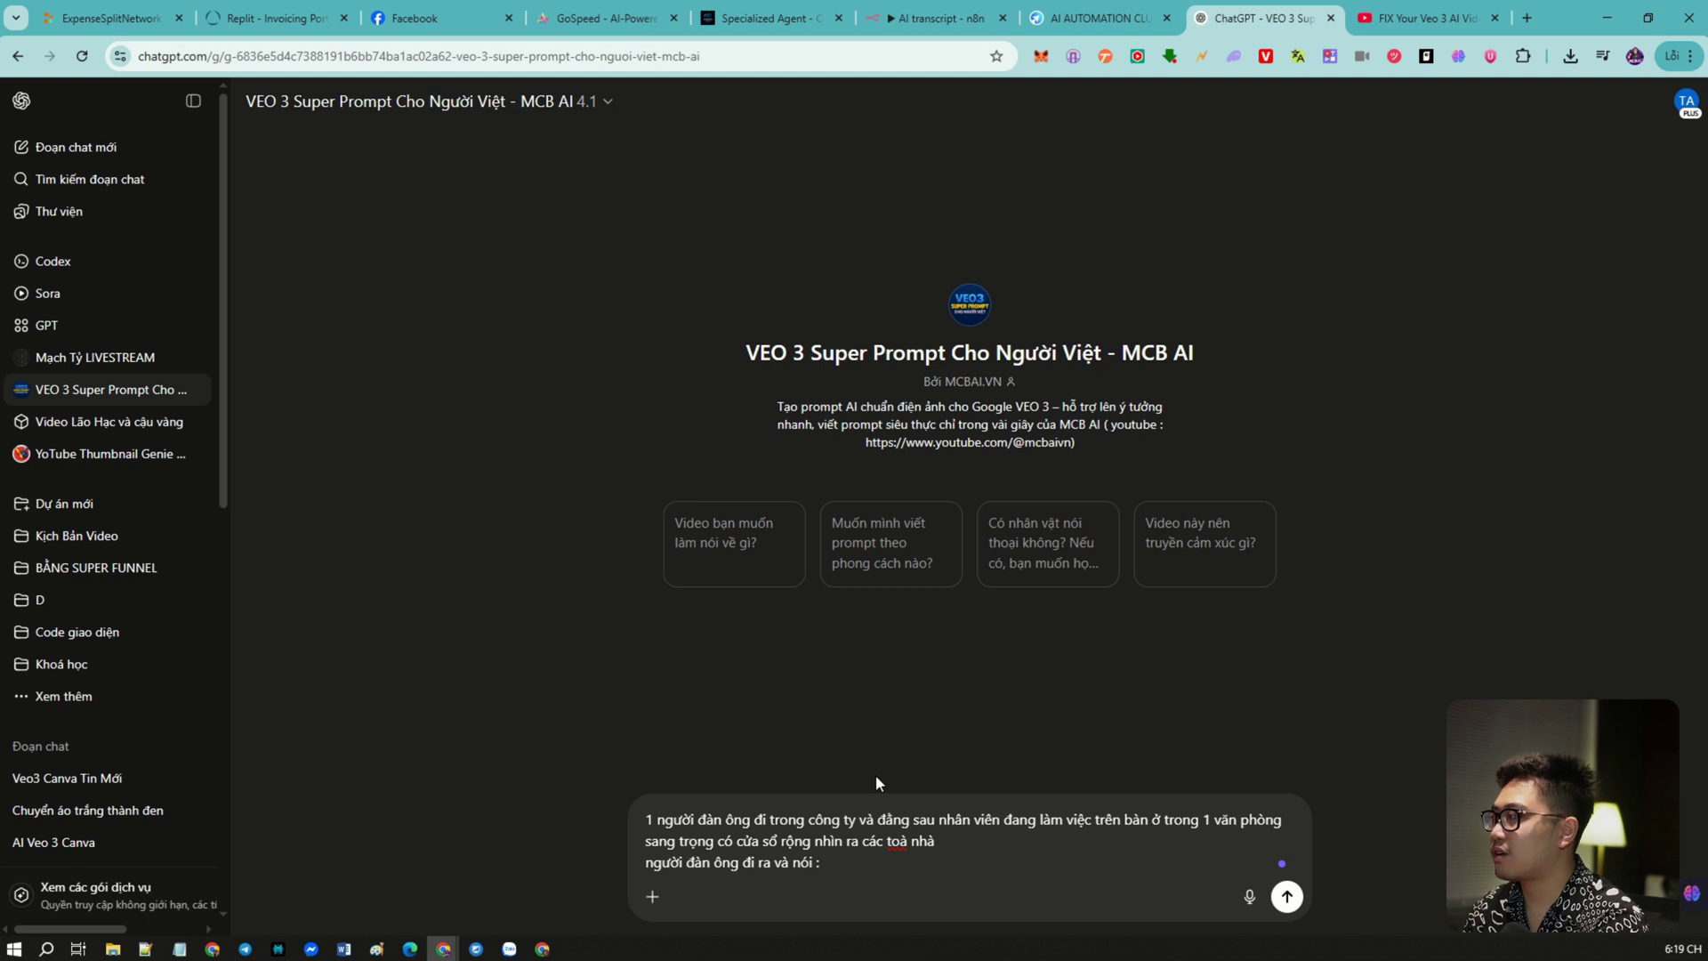
text(Các bạn đả)
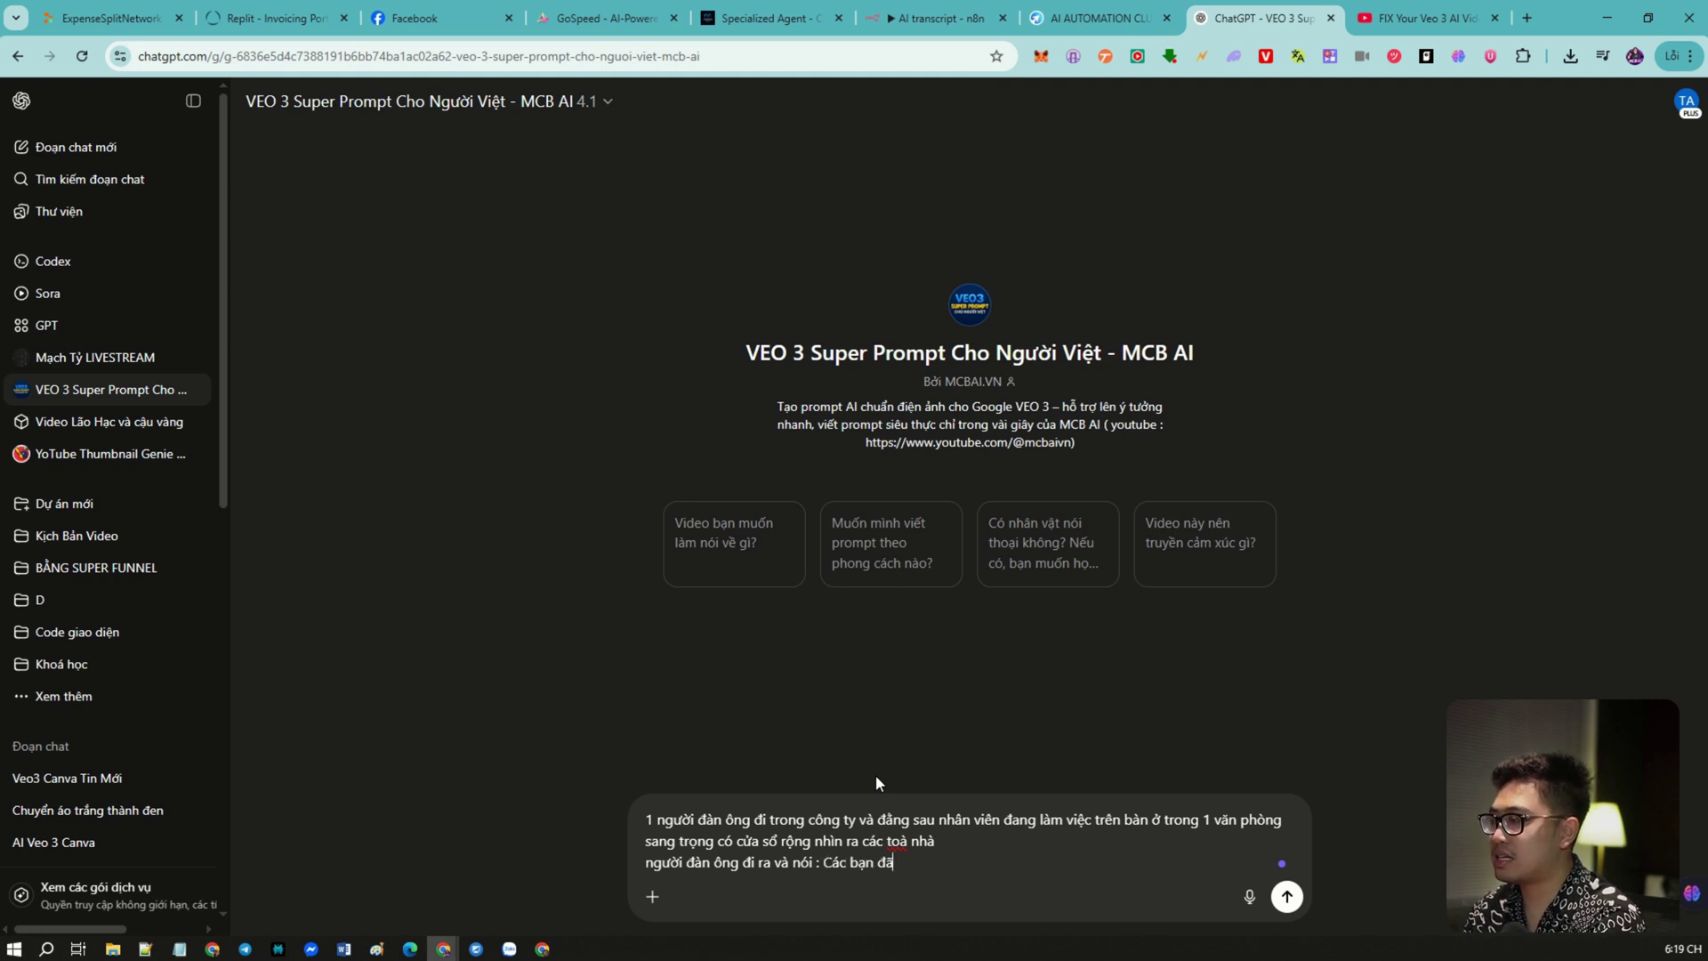
key(BackSpace)
text(ã biết gì chưa)
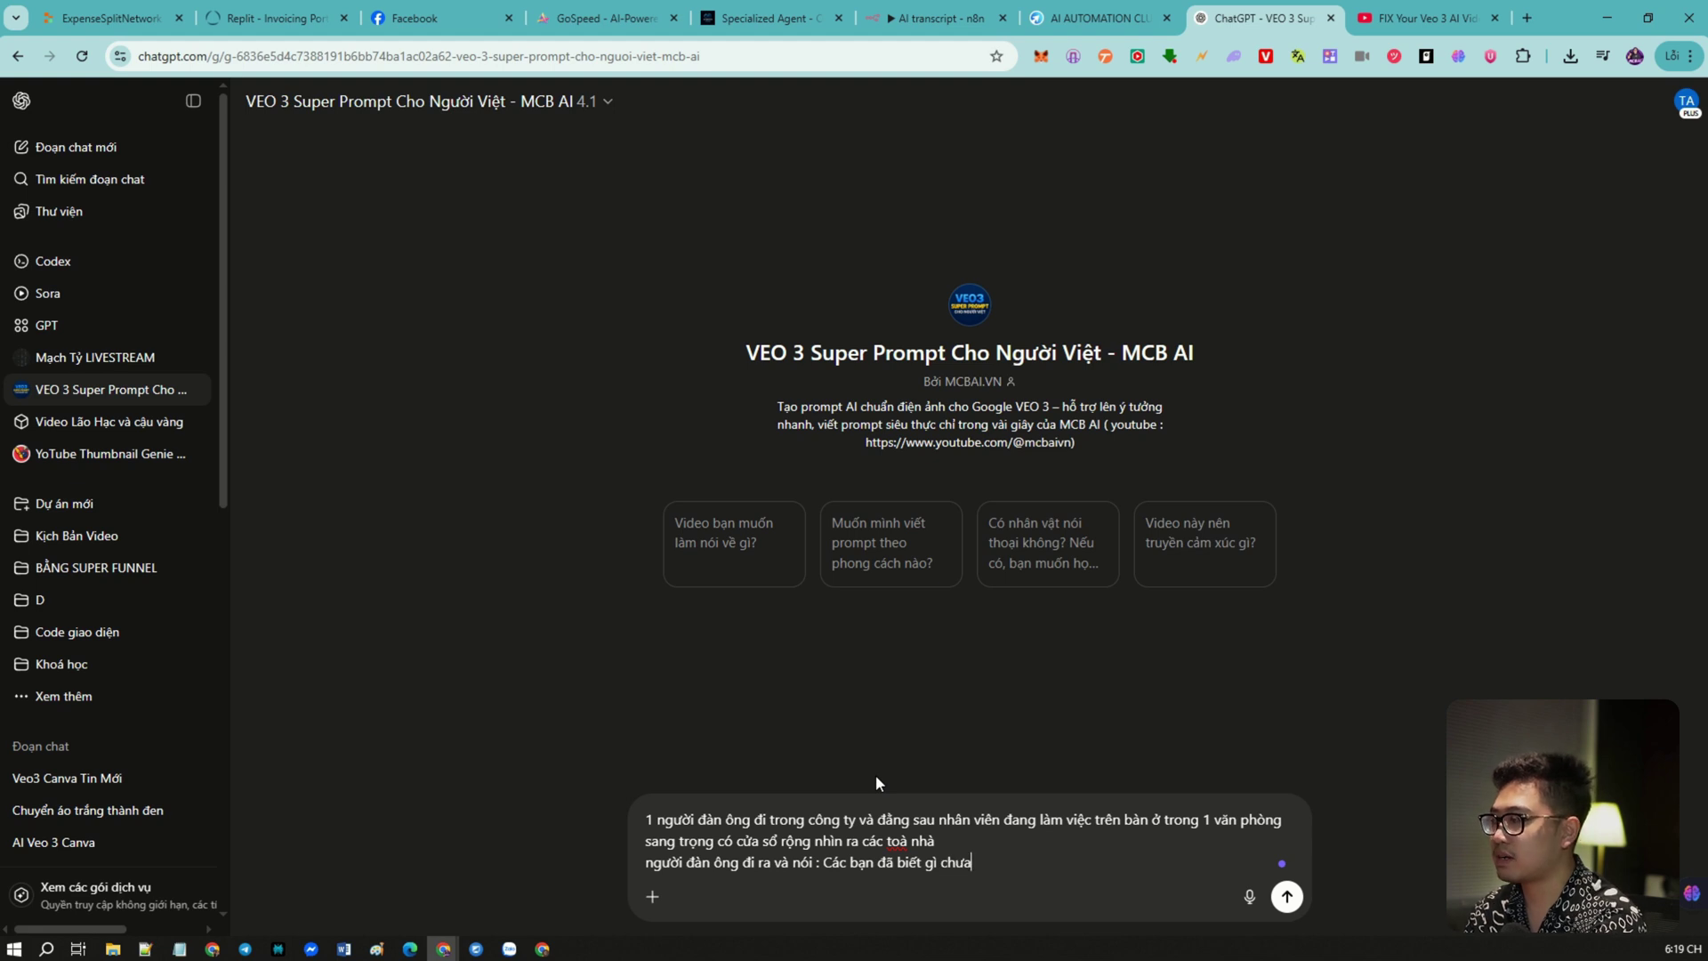
text( AI)
key(BackSpace)
key(BackSpace)
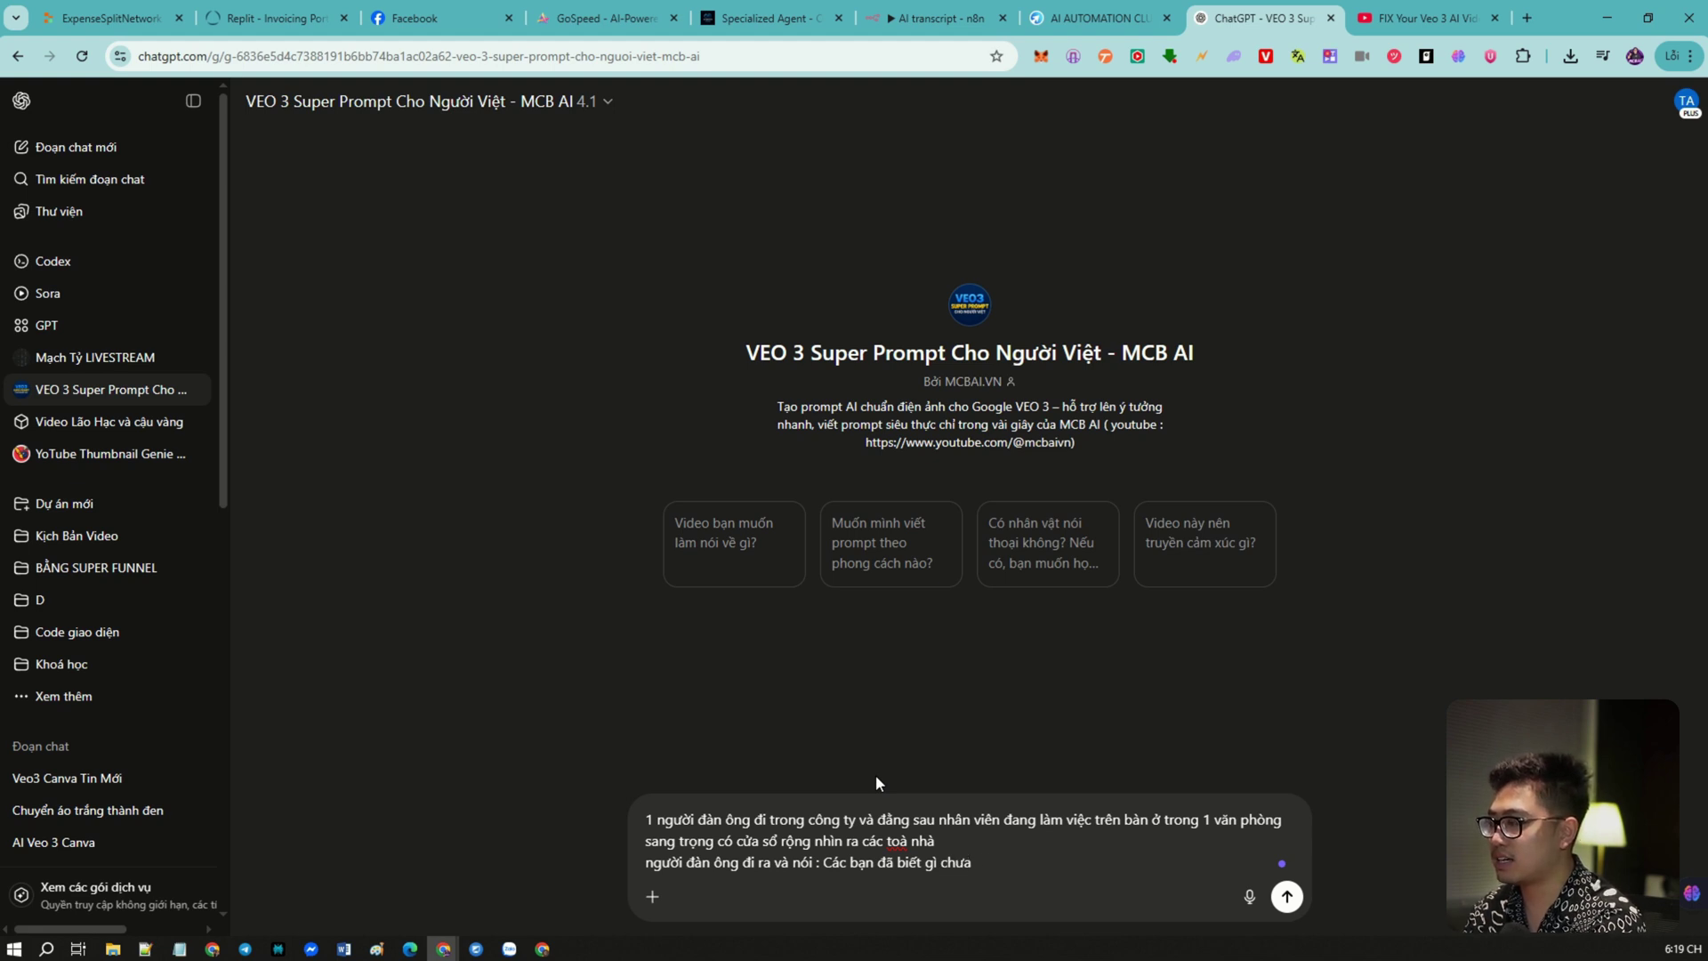
Extend the man's spoken line with ", Veo3 giờ có thể sử dụng ở trên Canva AI".
text(, Veo3 gipw)
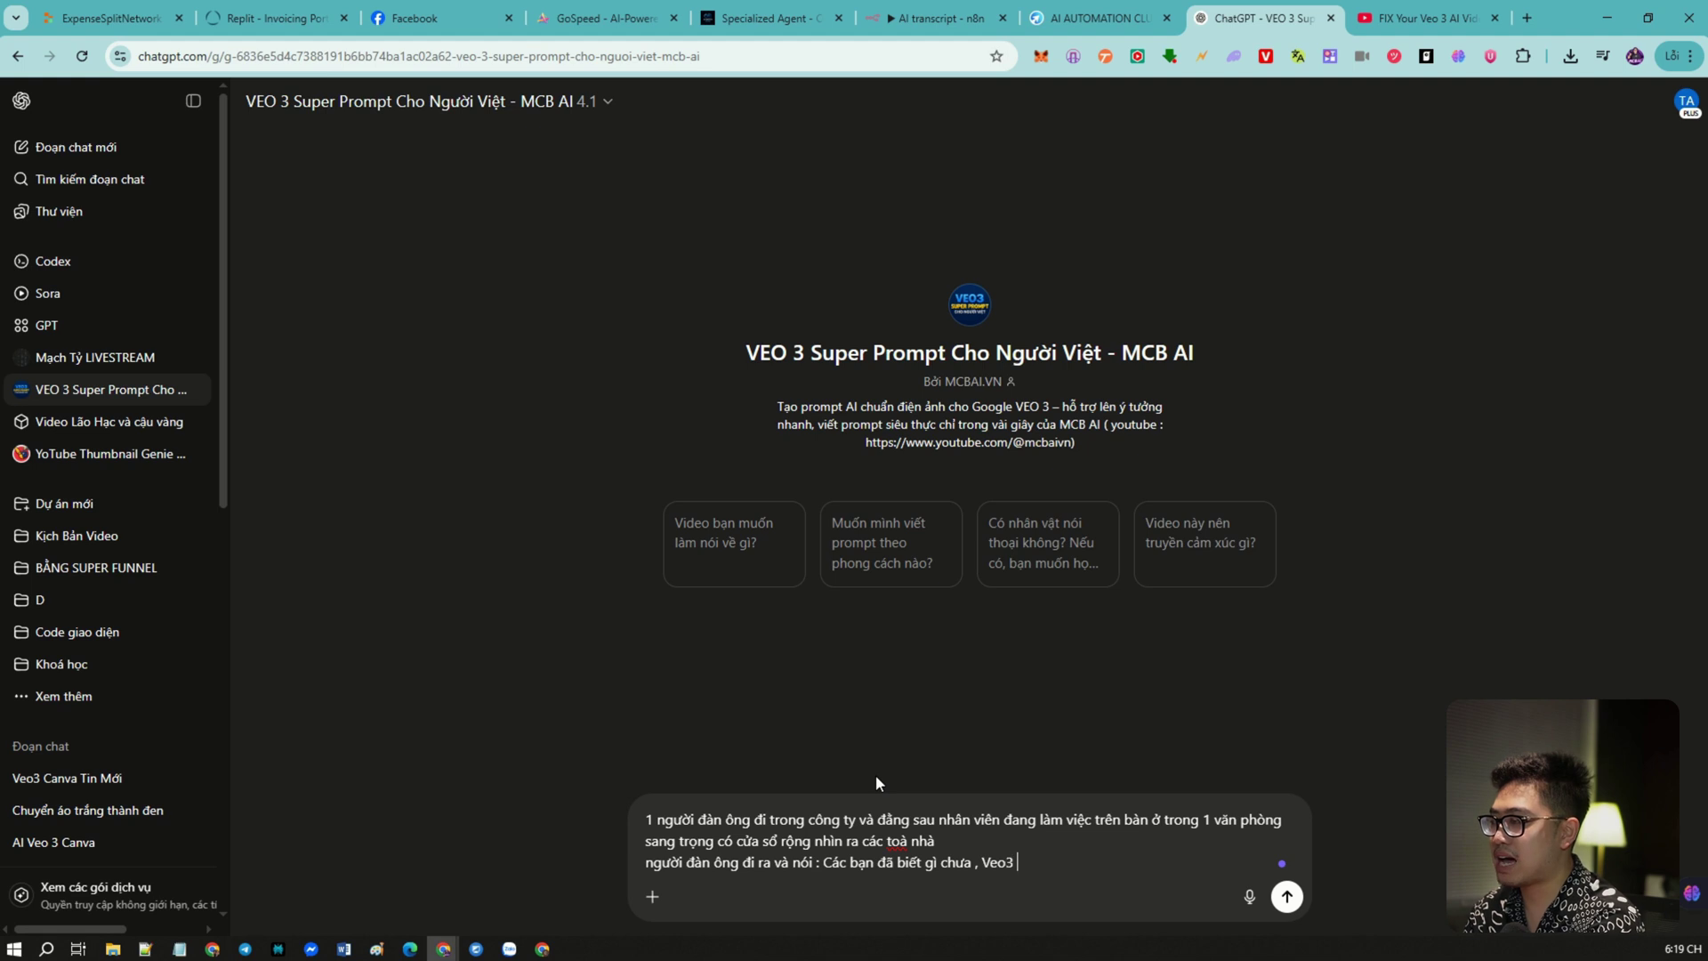
key(BackSpace)
key(BackSpace)
text(ờ có thể s)
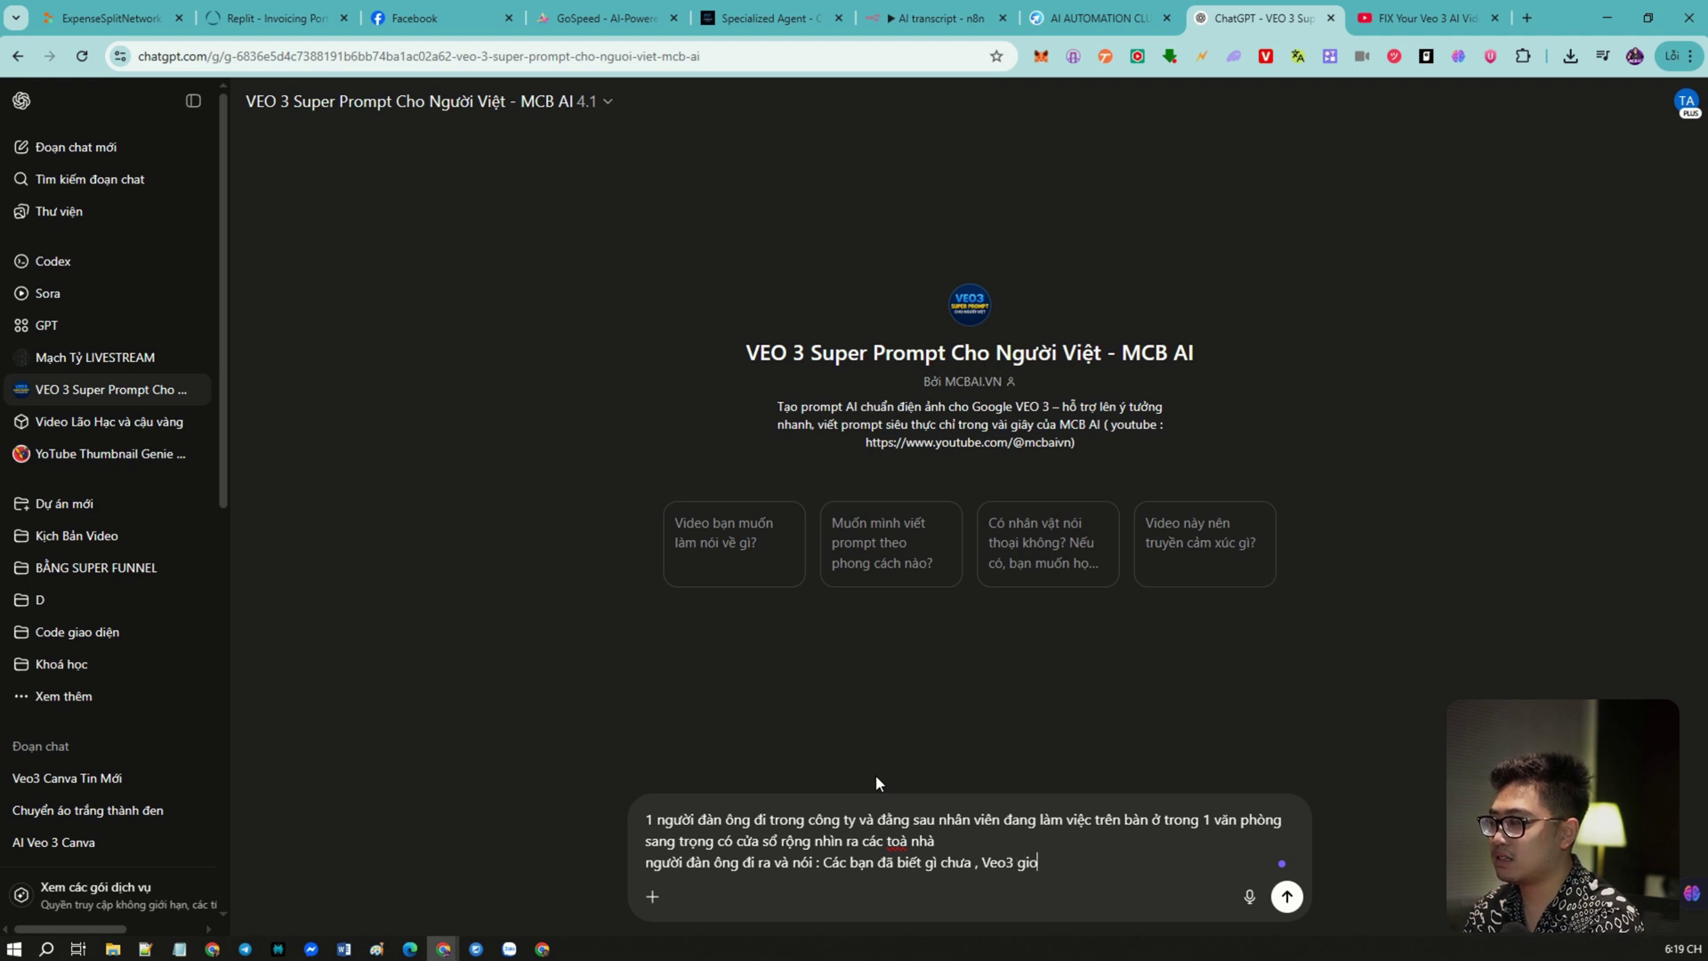
text(ử d)
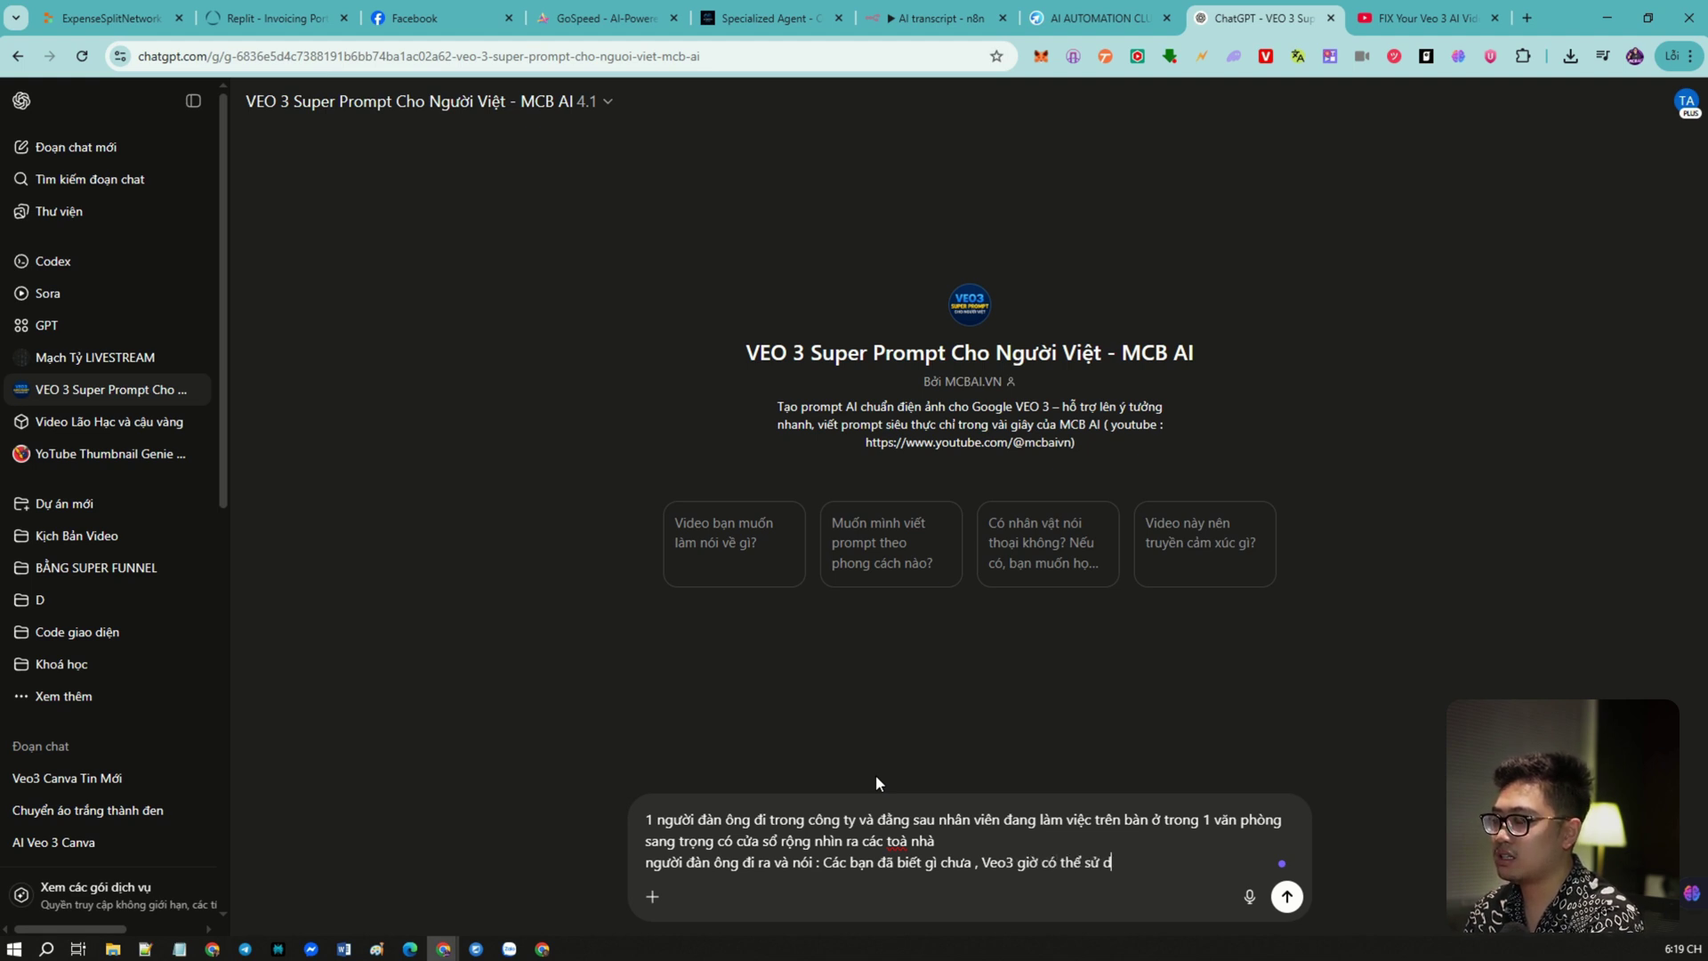
text(ụng hoan toàn)
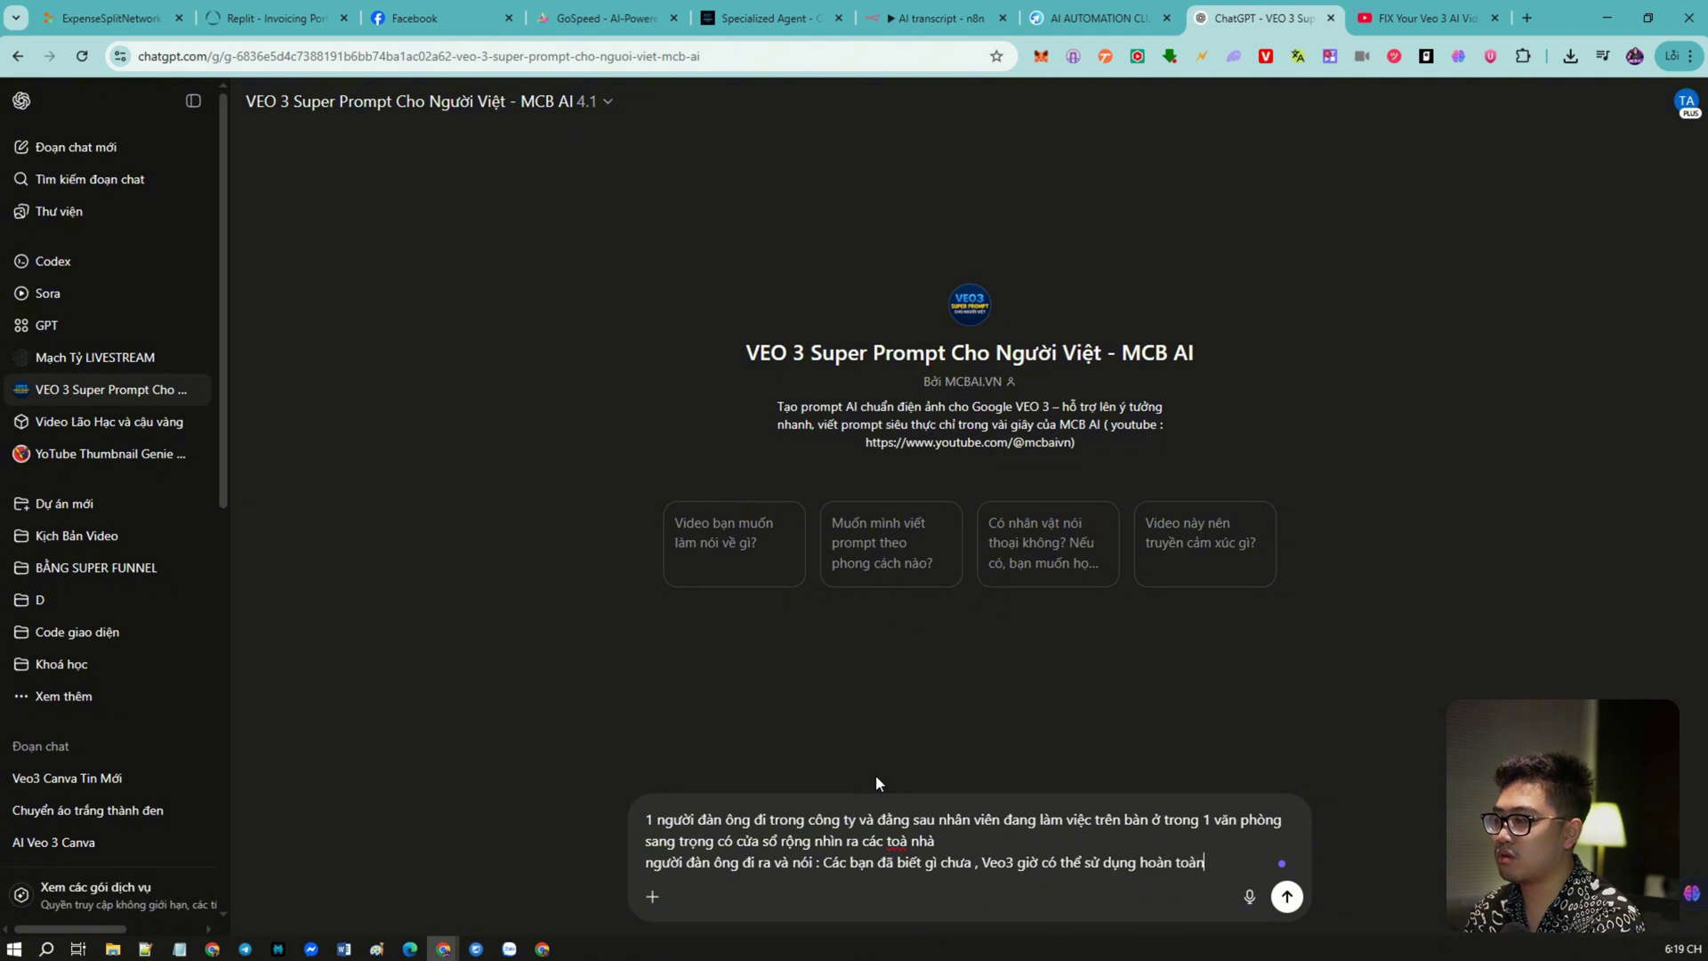
key(BackSpace)
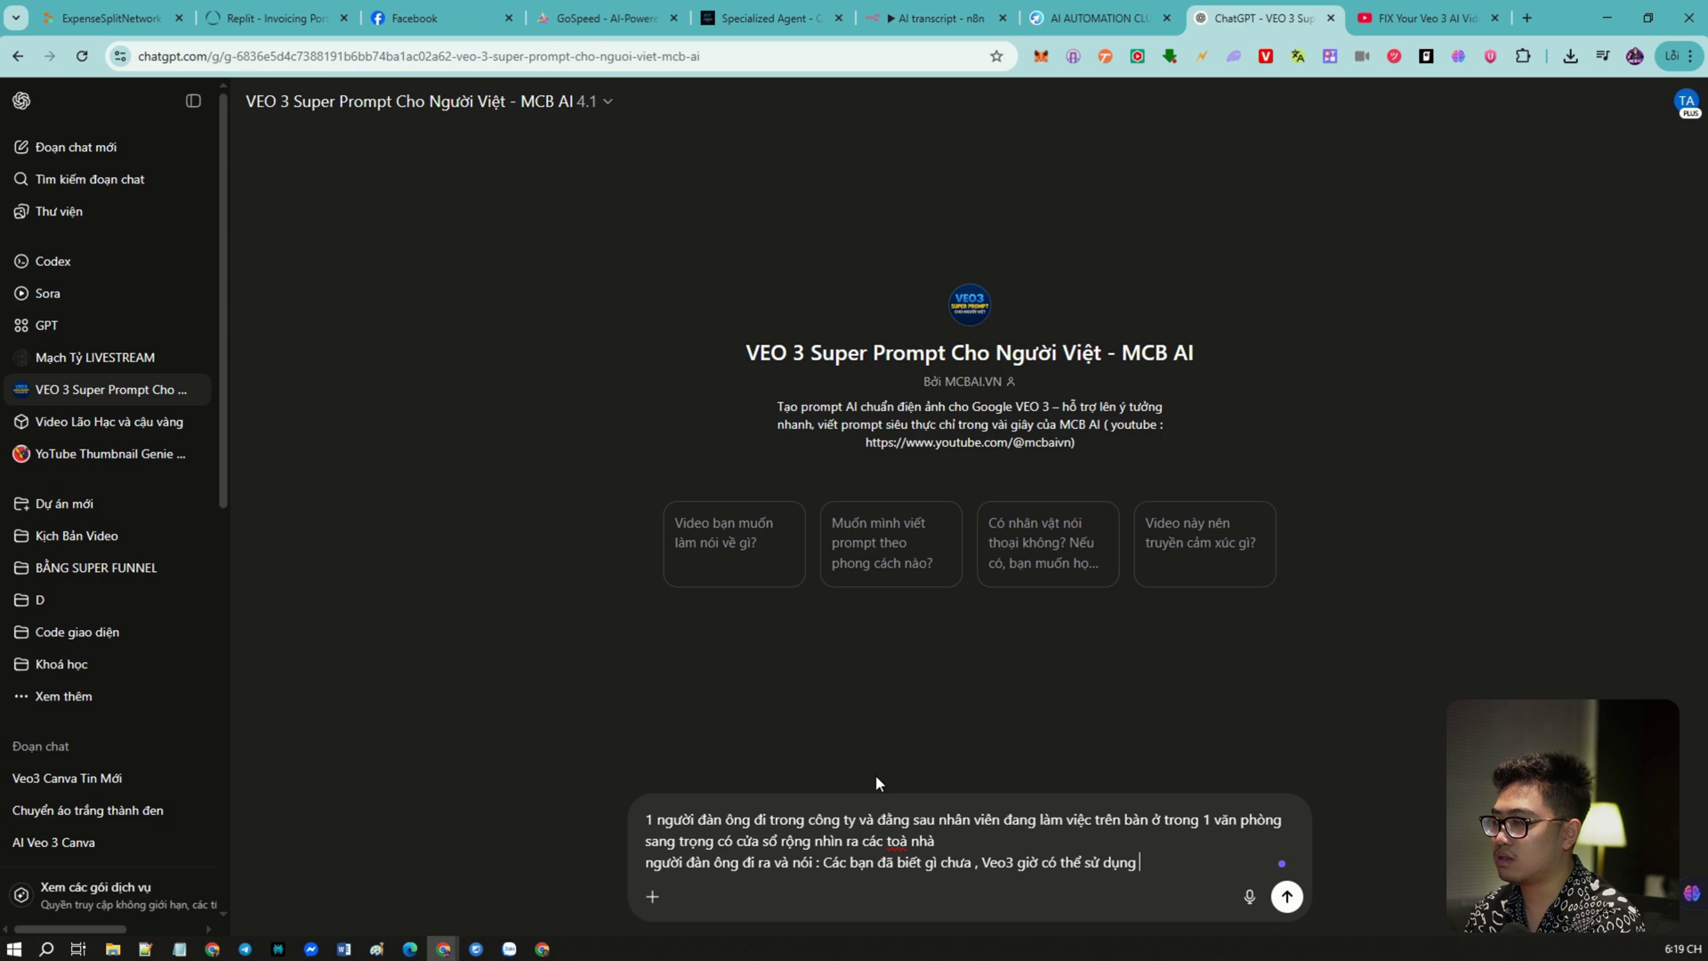
text(Ca)
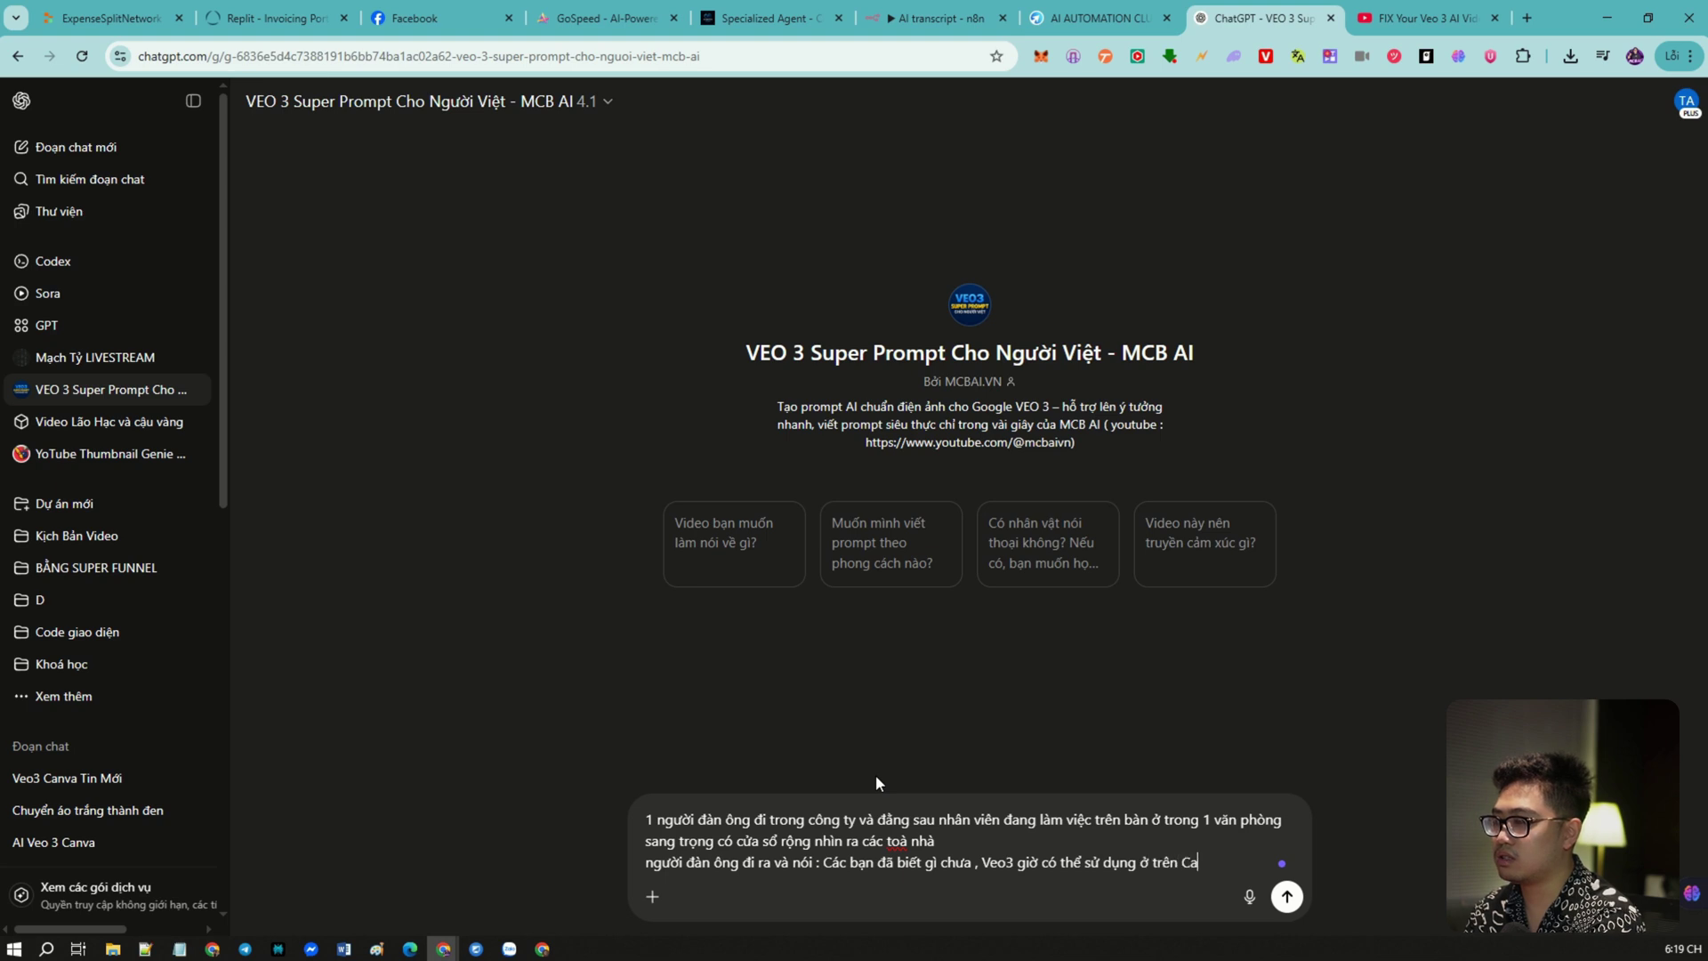
text(nva A)
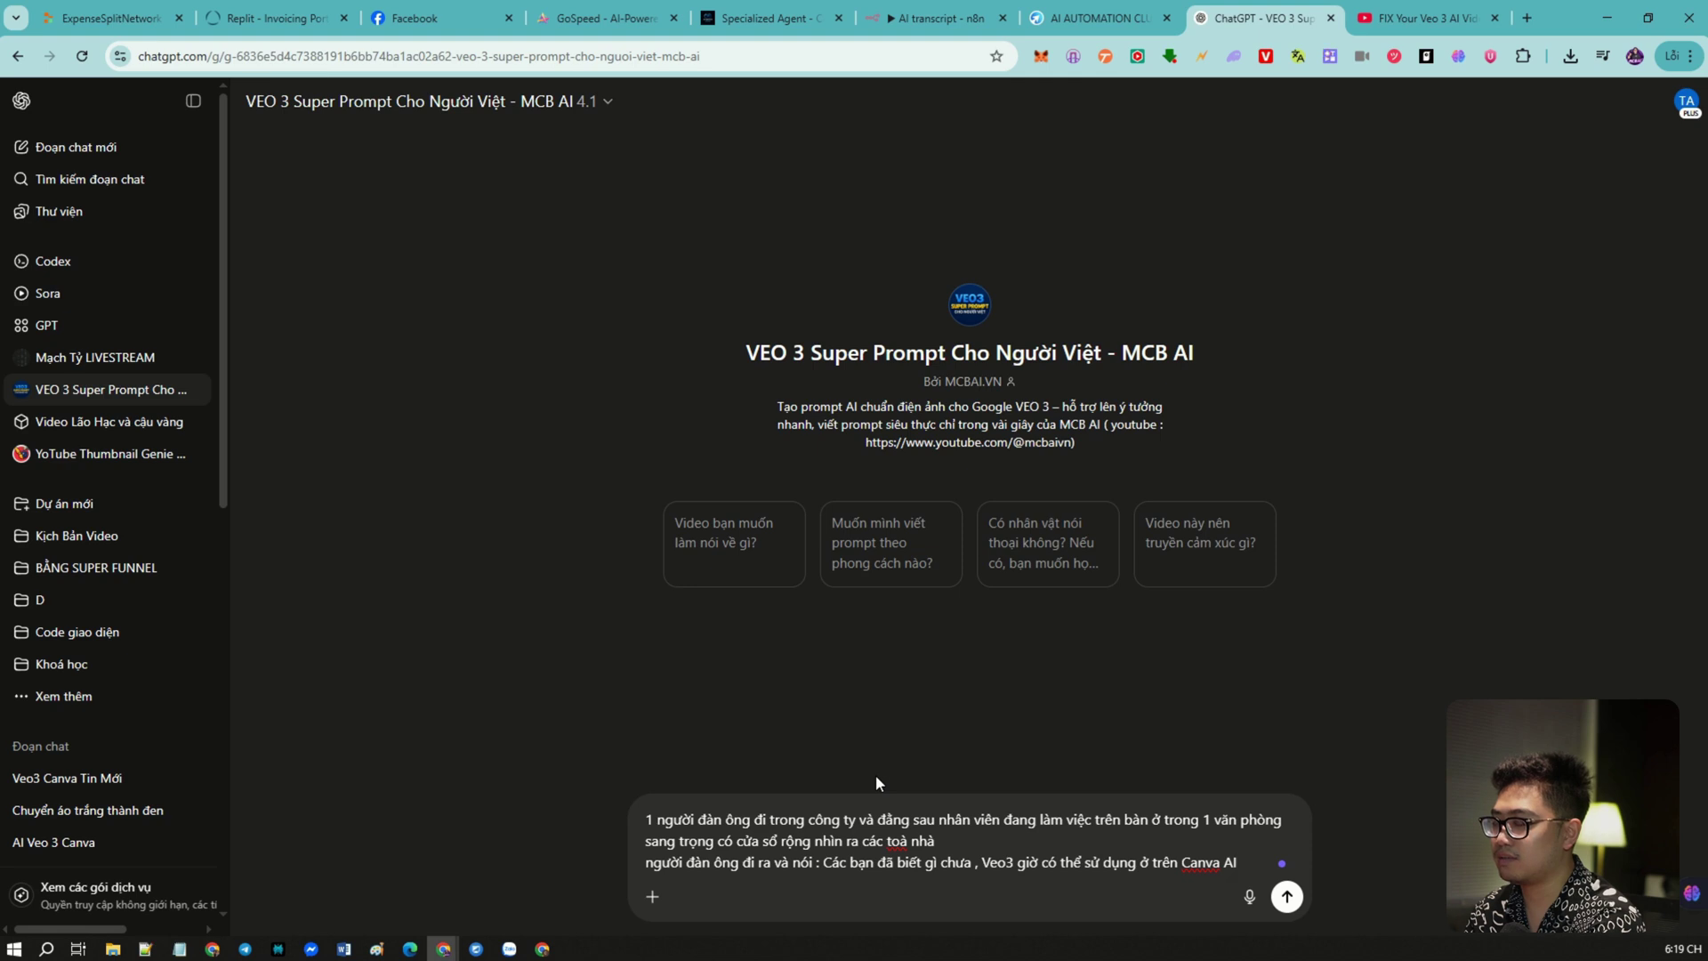
Add the price "chỉ với 25k/tháng" to the end of the man's spoken line in the message.
text(I chỉ voi)
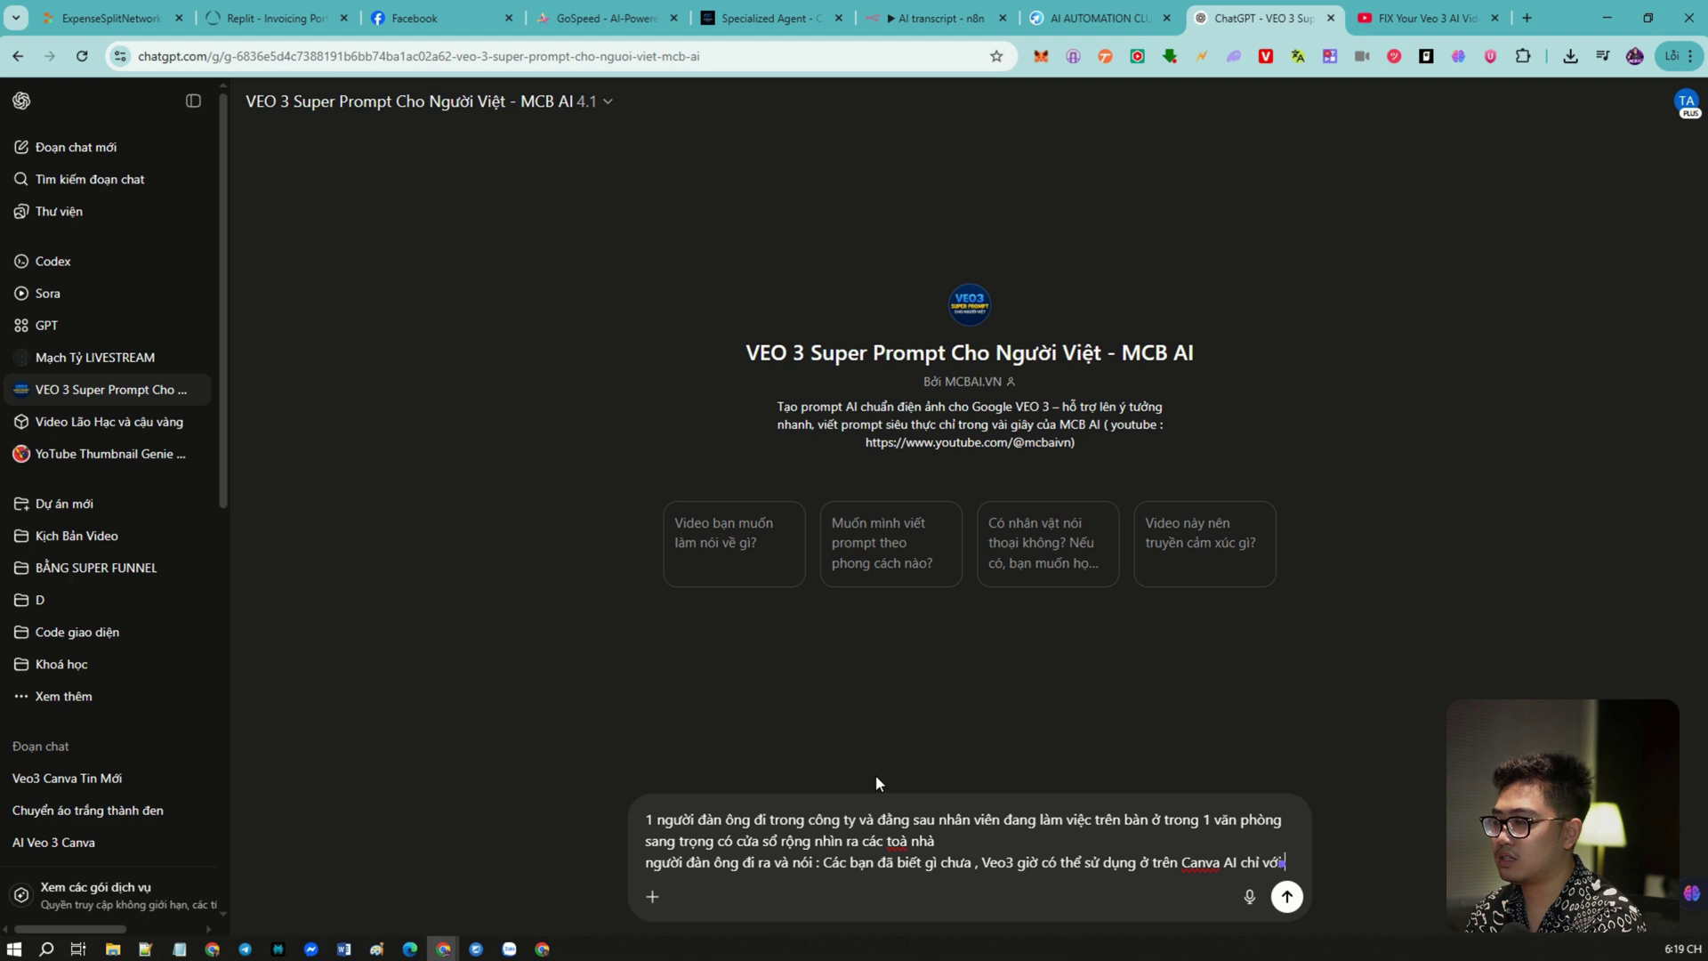
text( 25k)
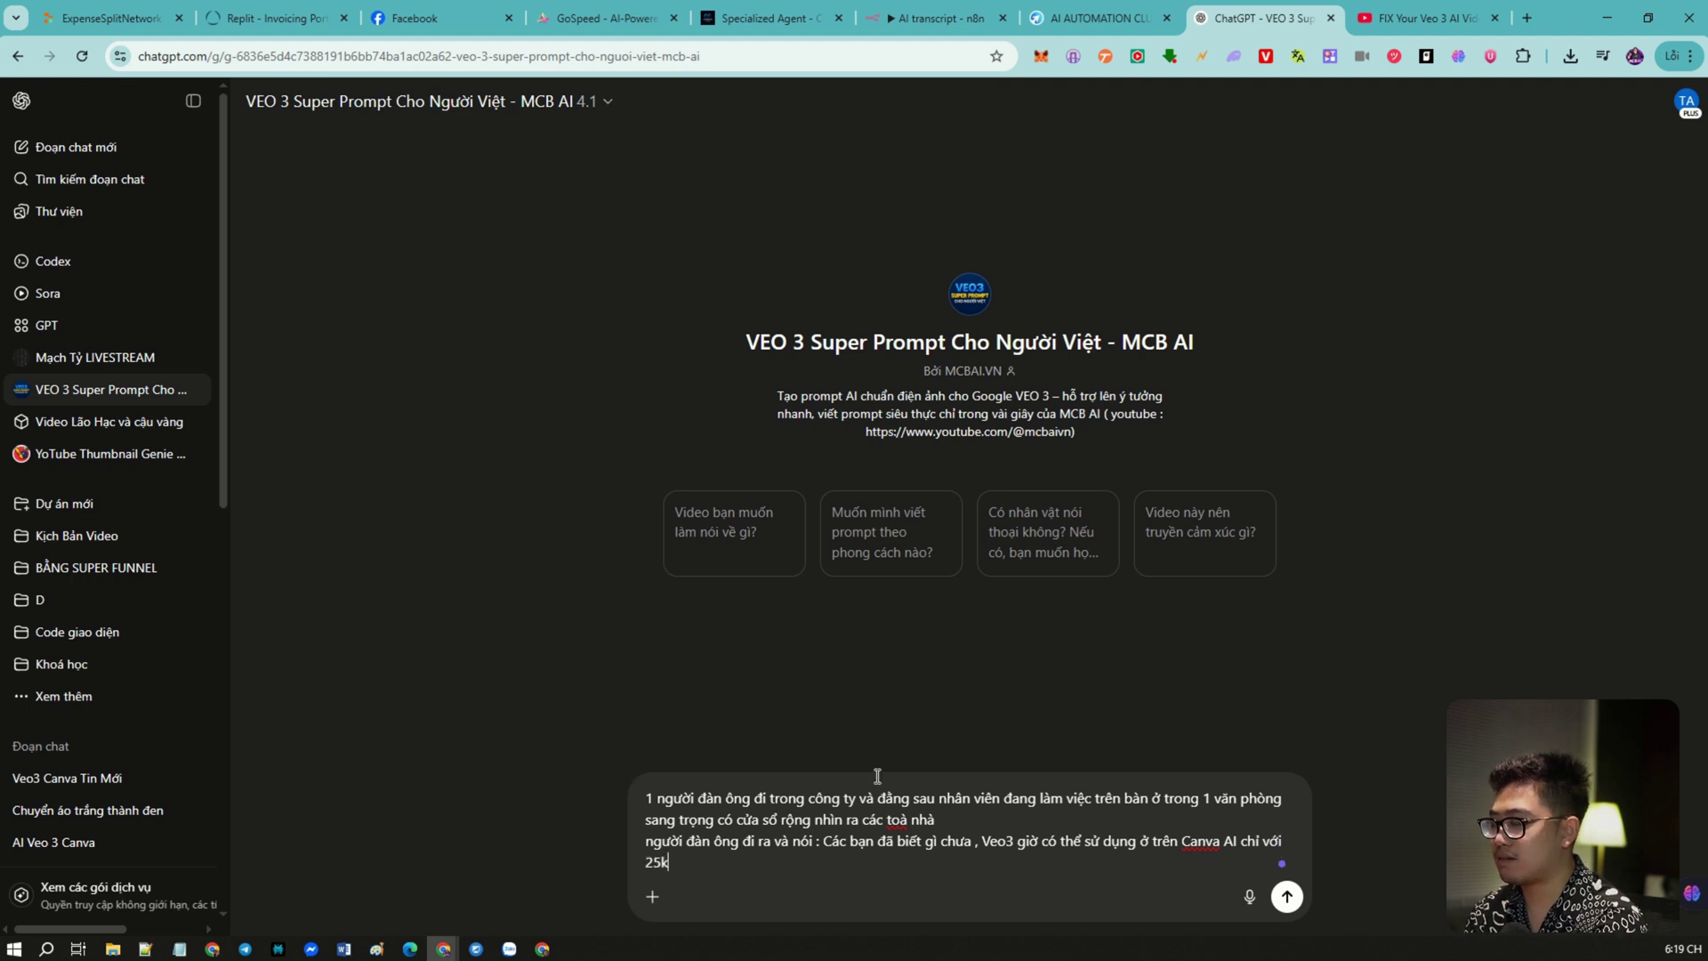
text(/tháng)
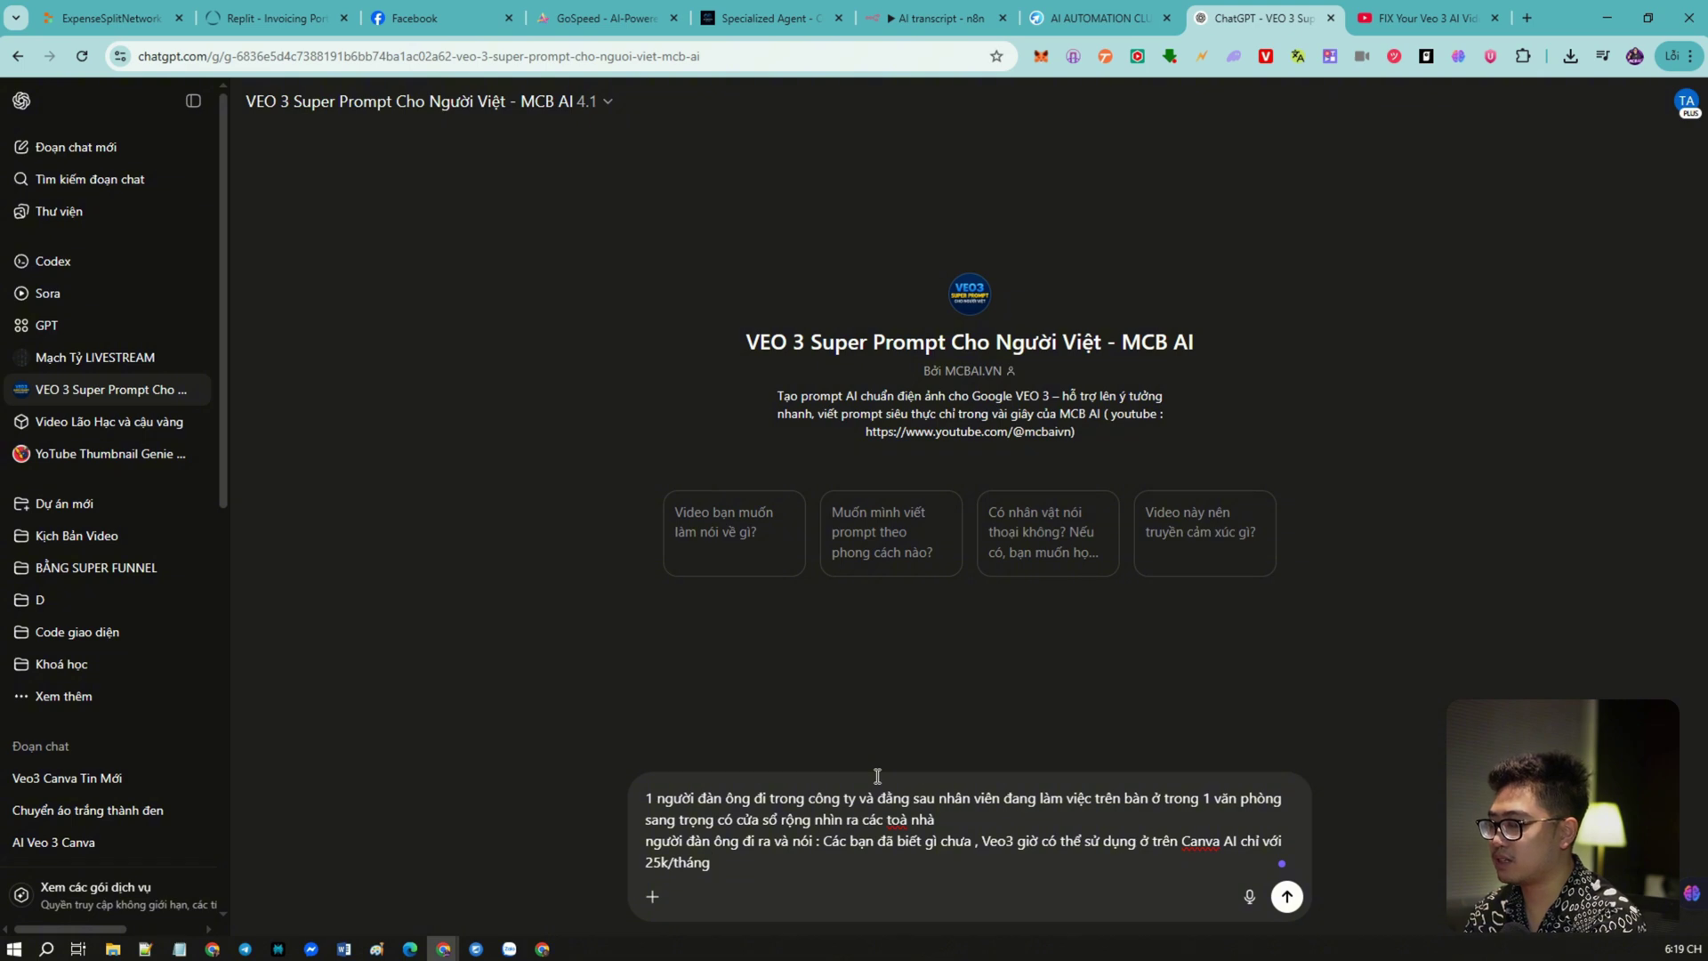
Finish the spoken line with ", không cần mail edu, không cần tạo gmail , không cần vpn" and send the message.
text( , không )
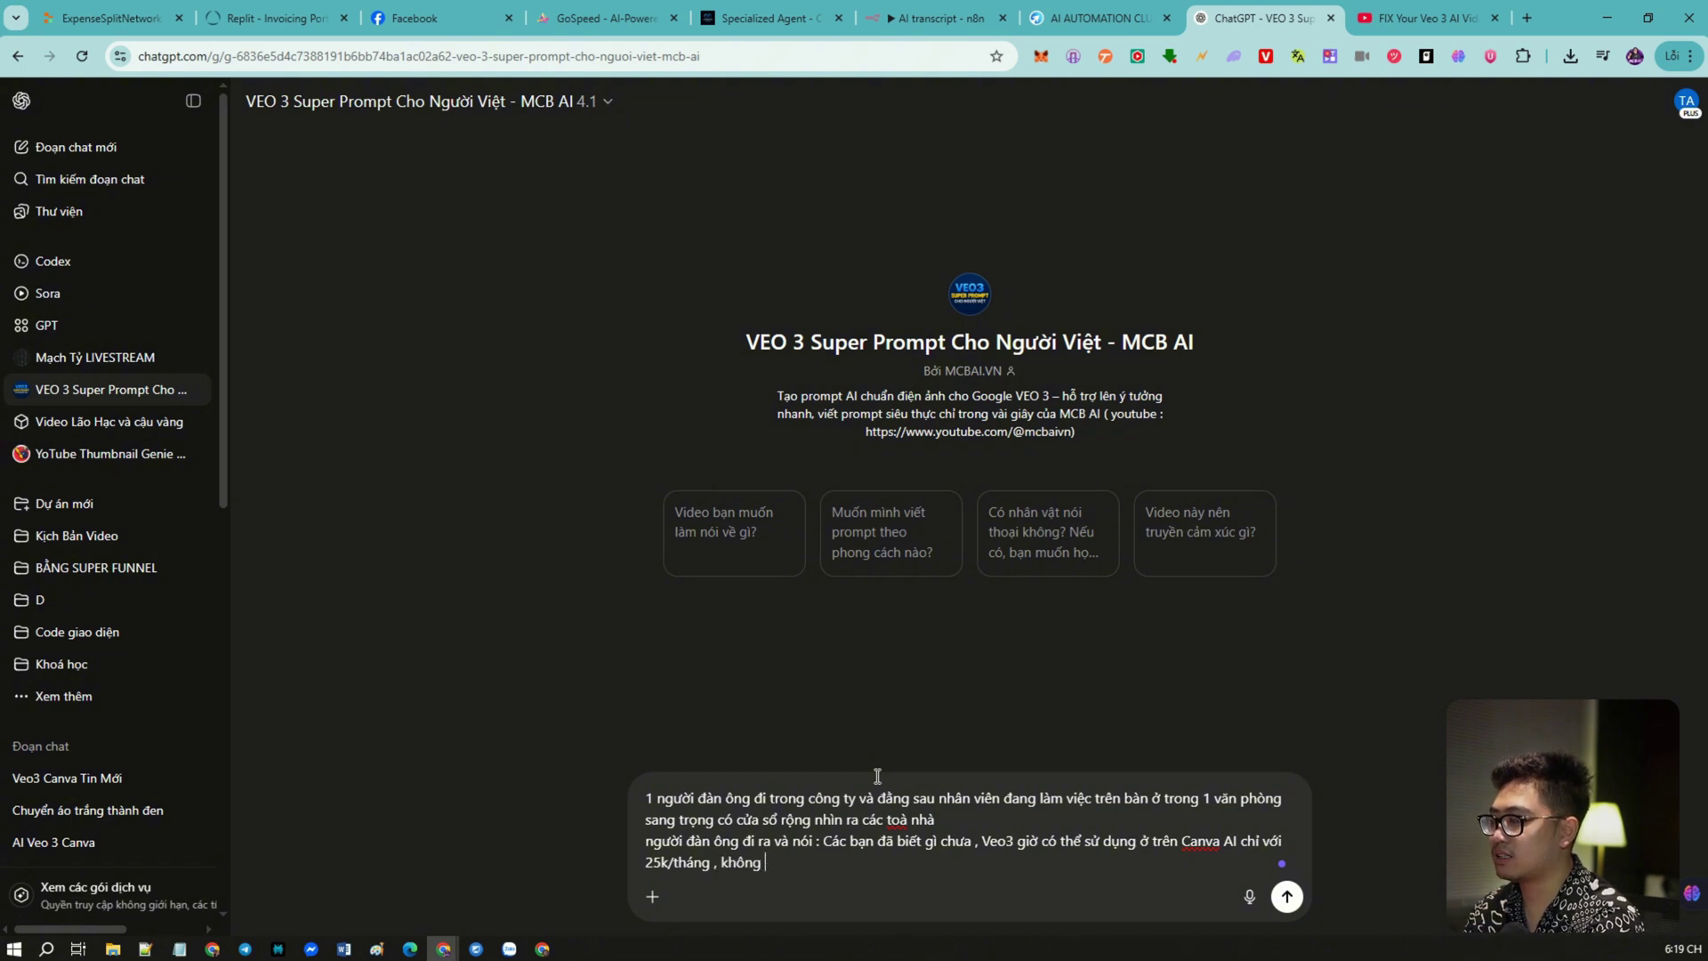
text(cần mai)
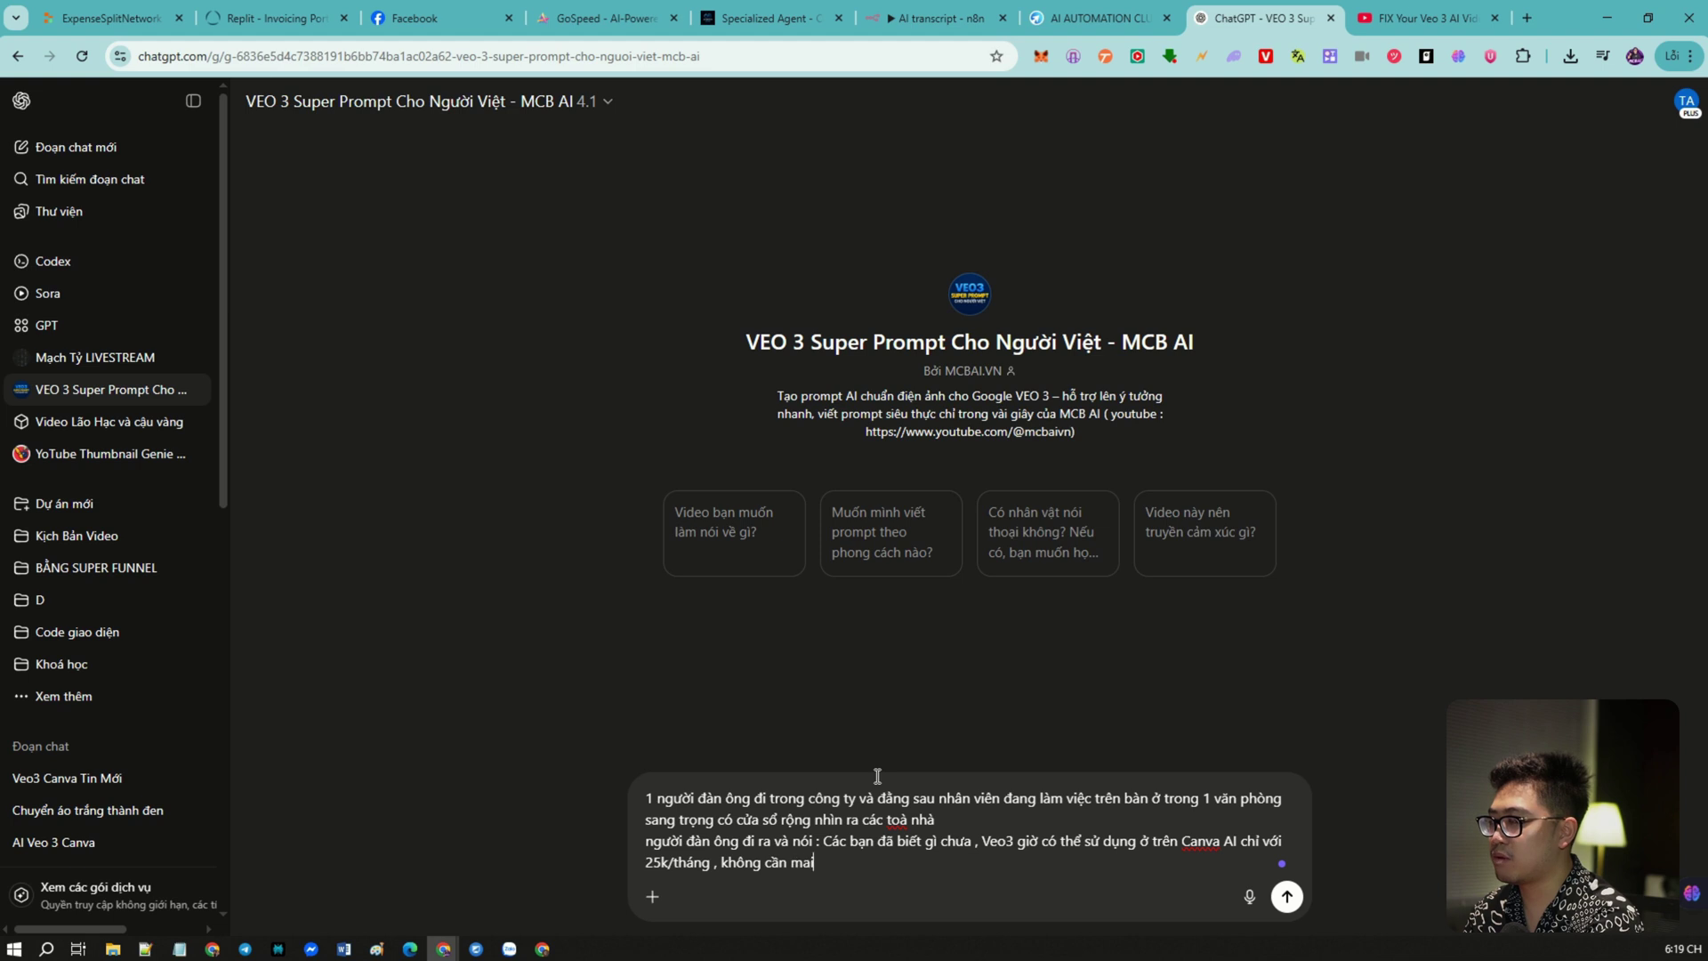
text(l edu, khô)
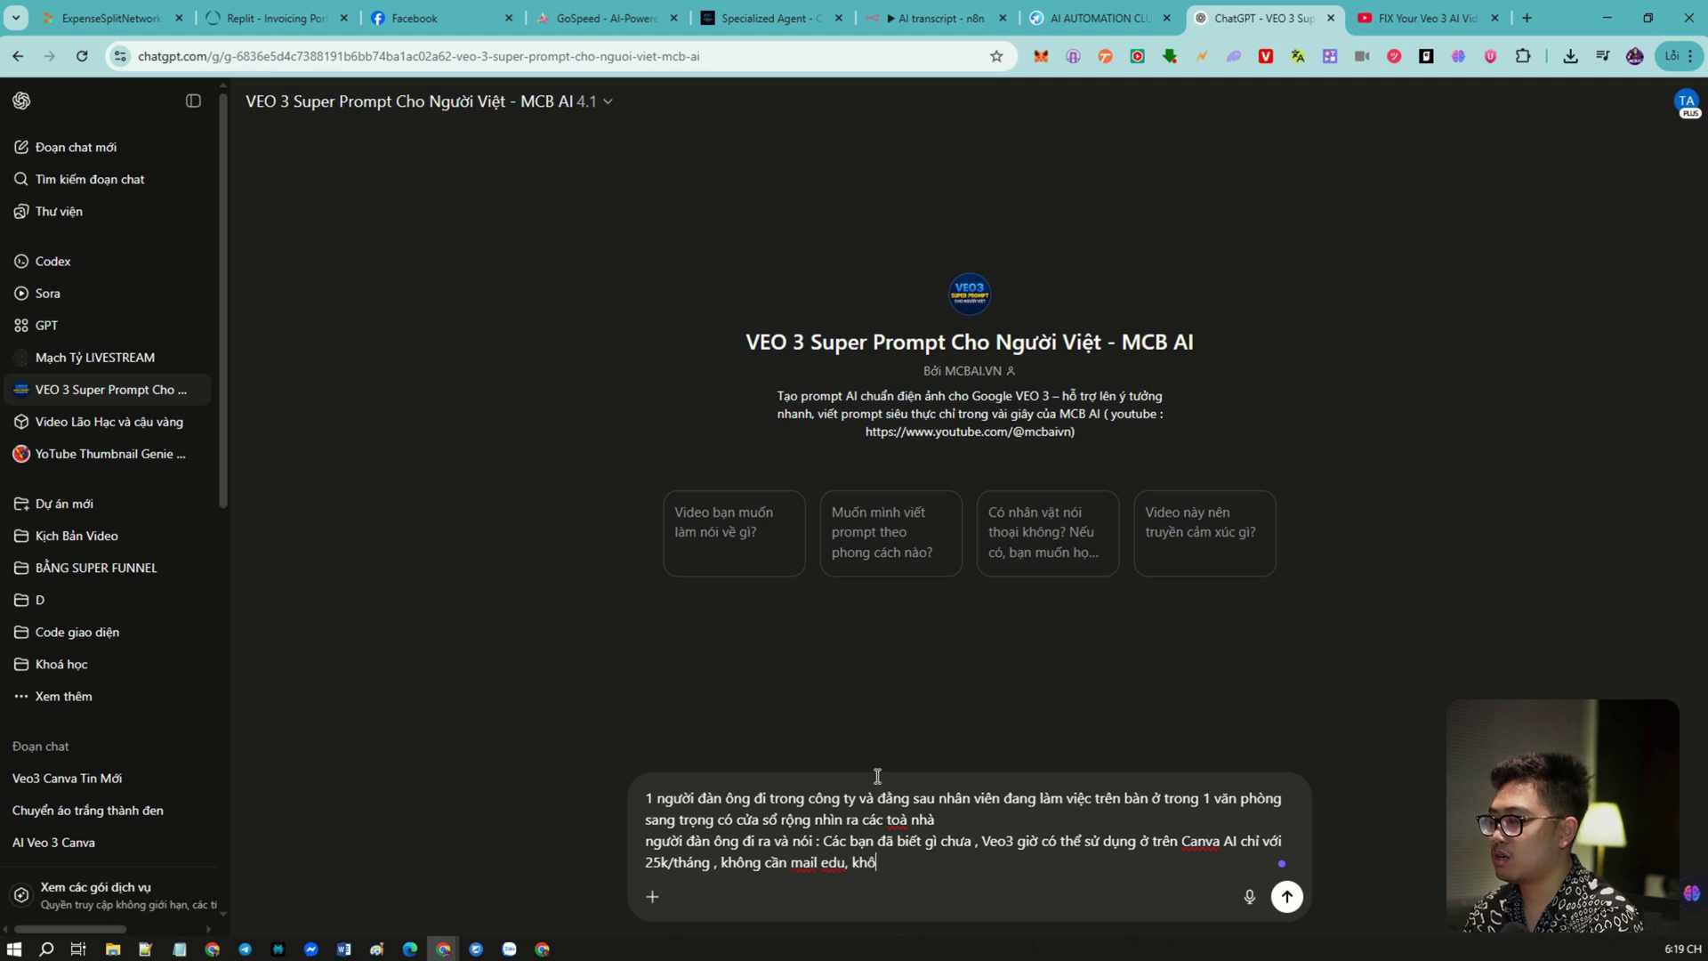
text(ng cần t)
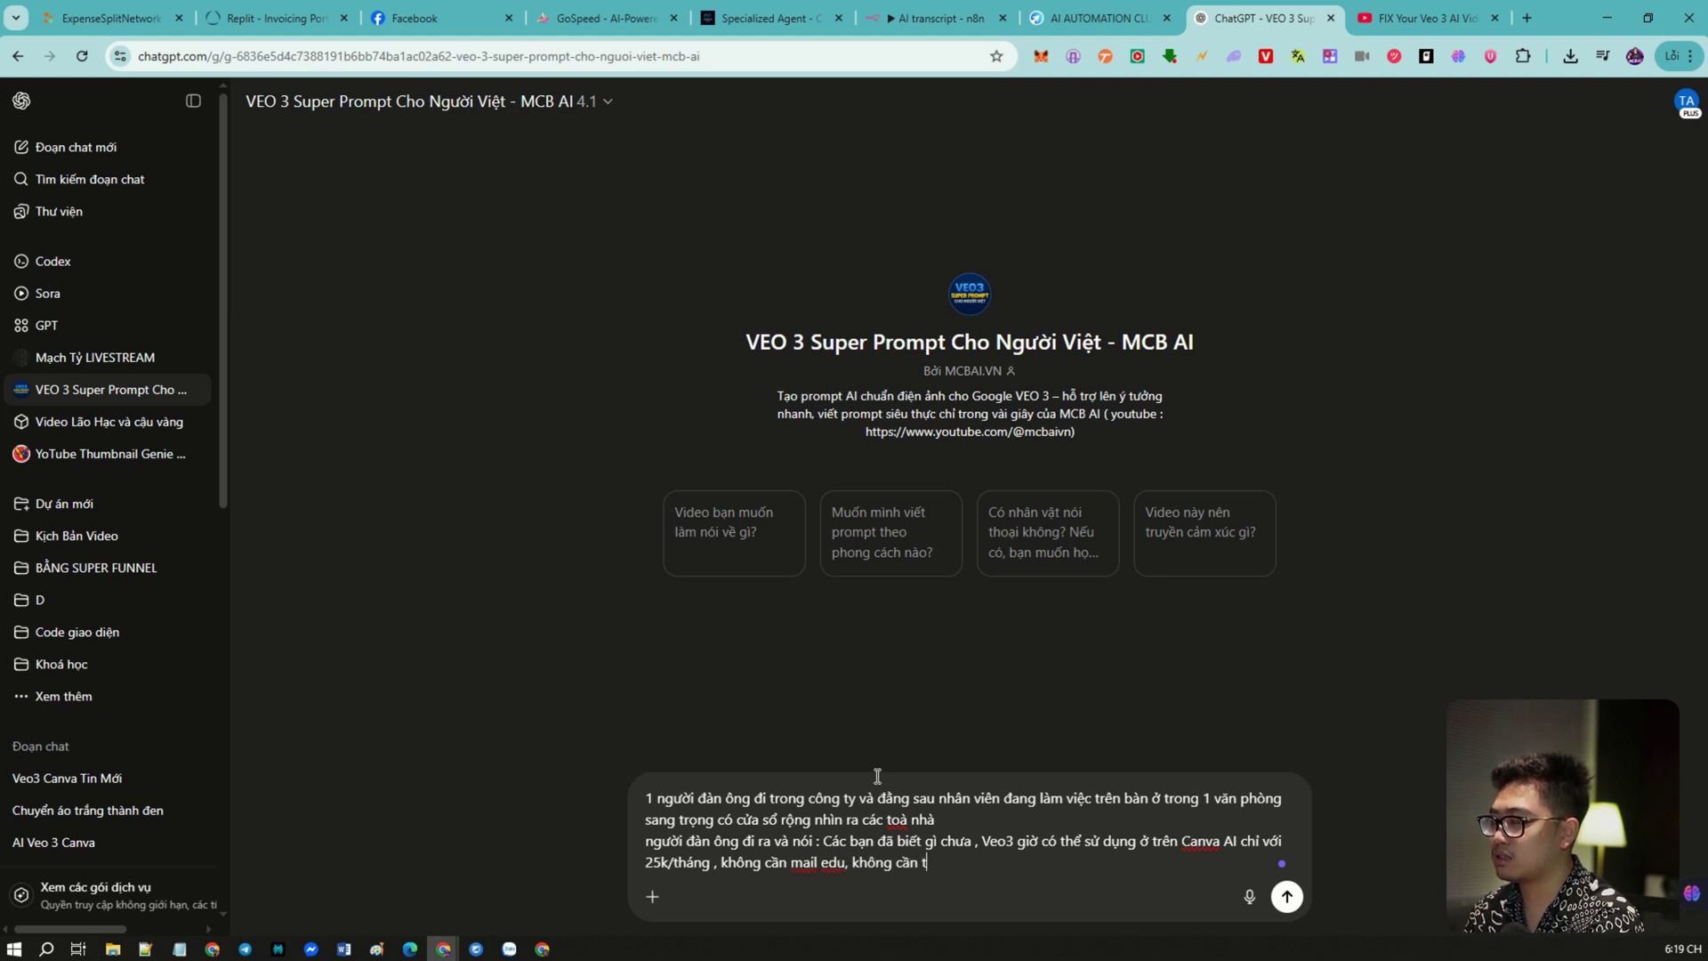
text(ạo gmail , k)
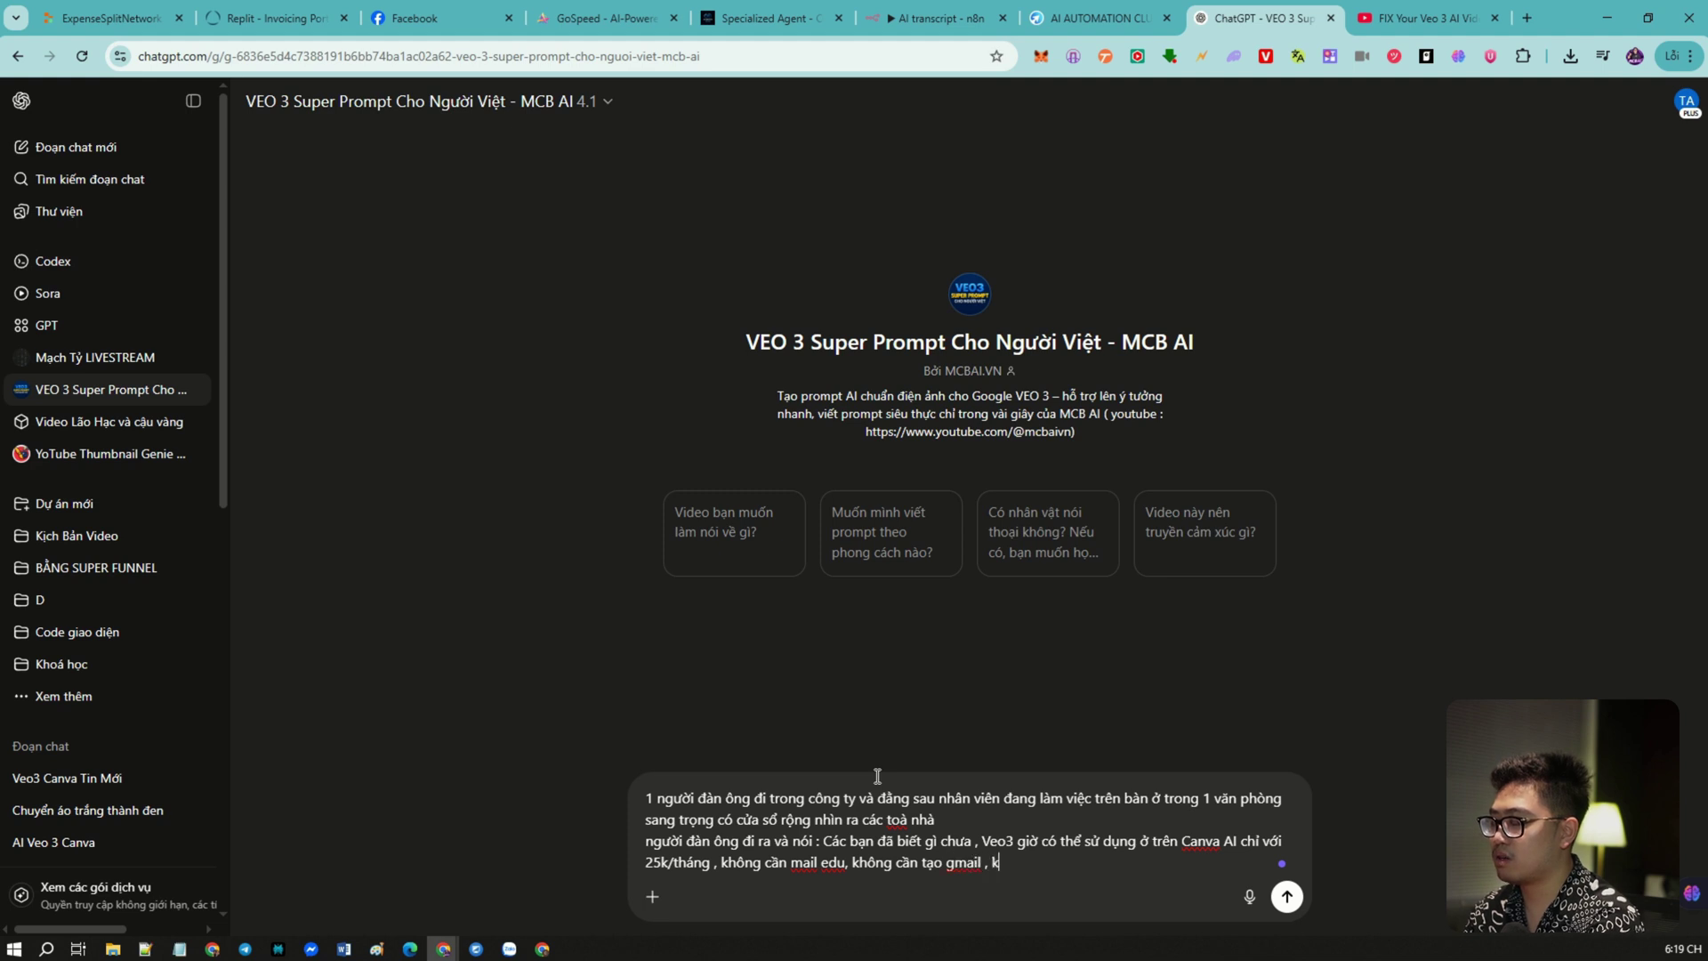
text(hông ca)
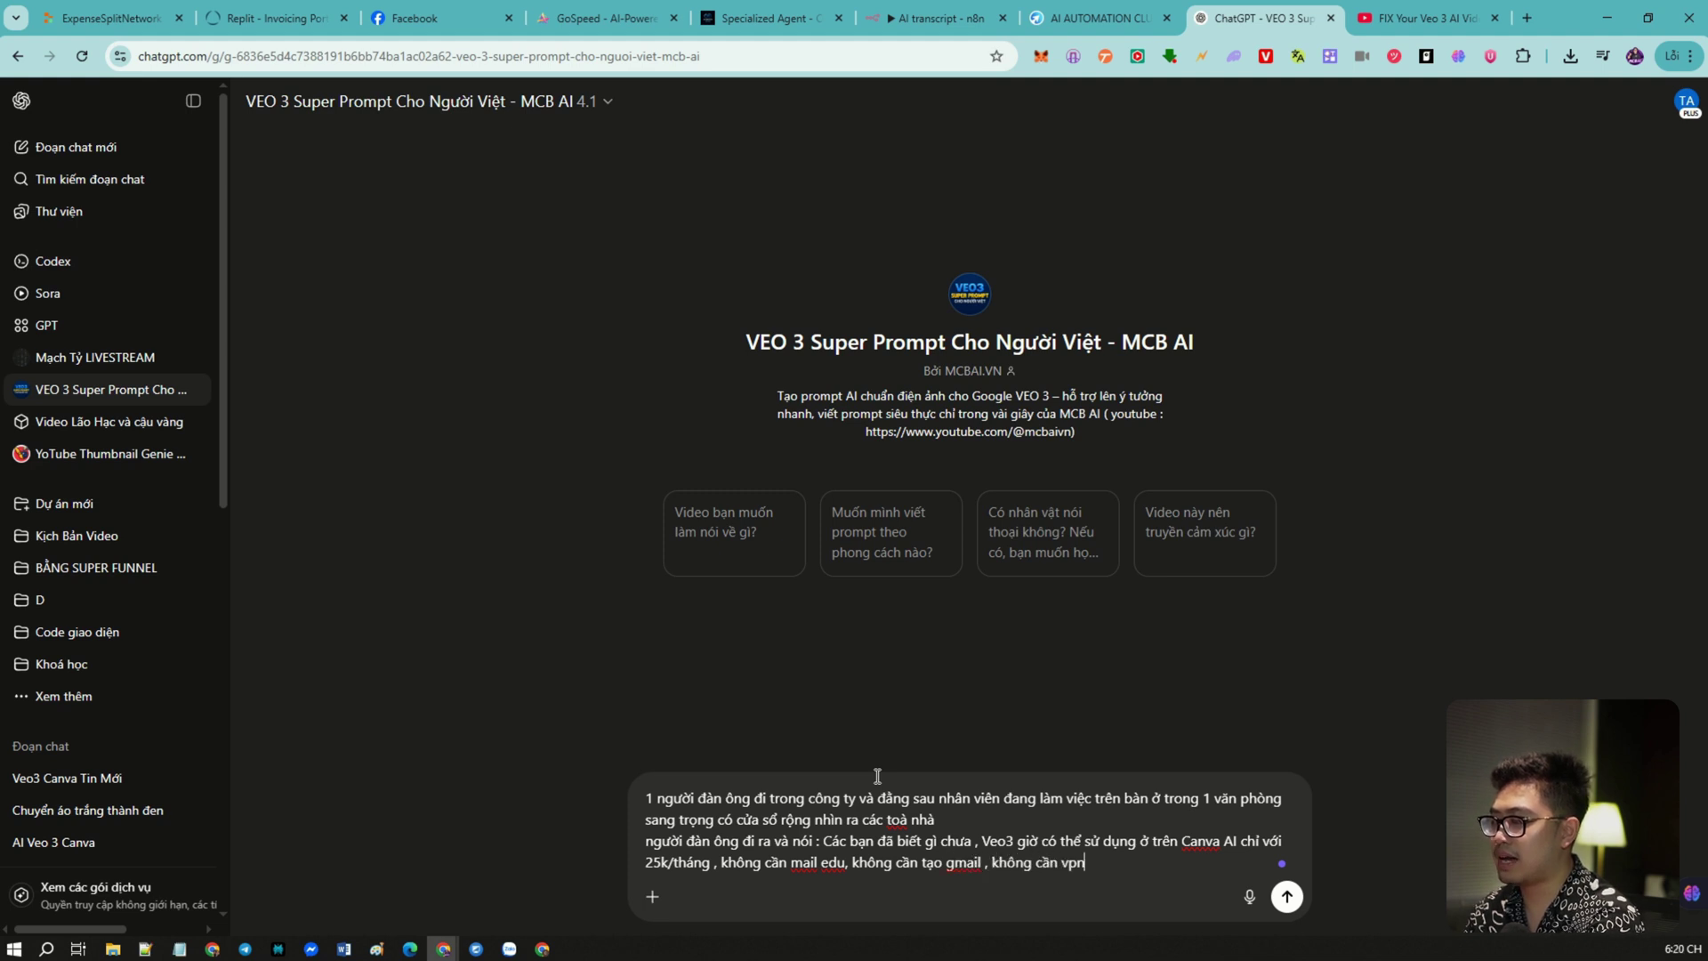
key(Return)
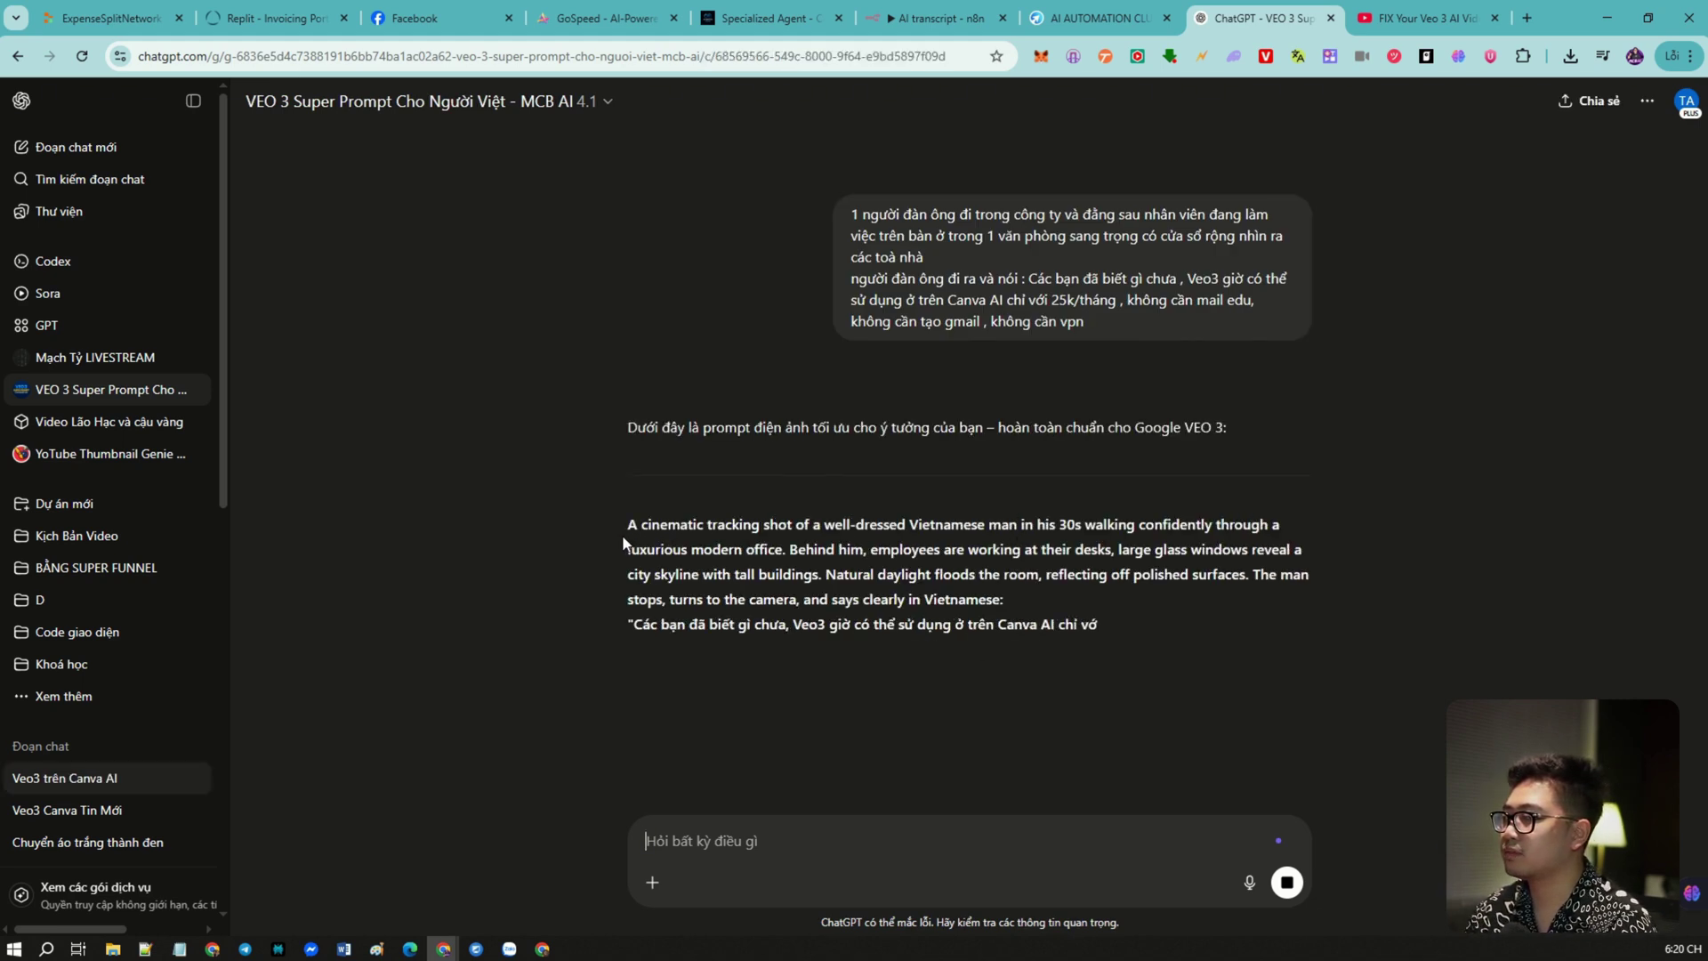
Copy the generated English video prompt into the Canva AI chat and submit it with the Create a video clip option.
drag(631, 522, 1135, 705)
key(ctrl+c)
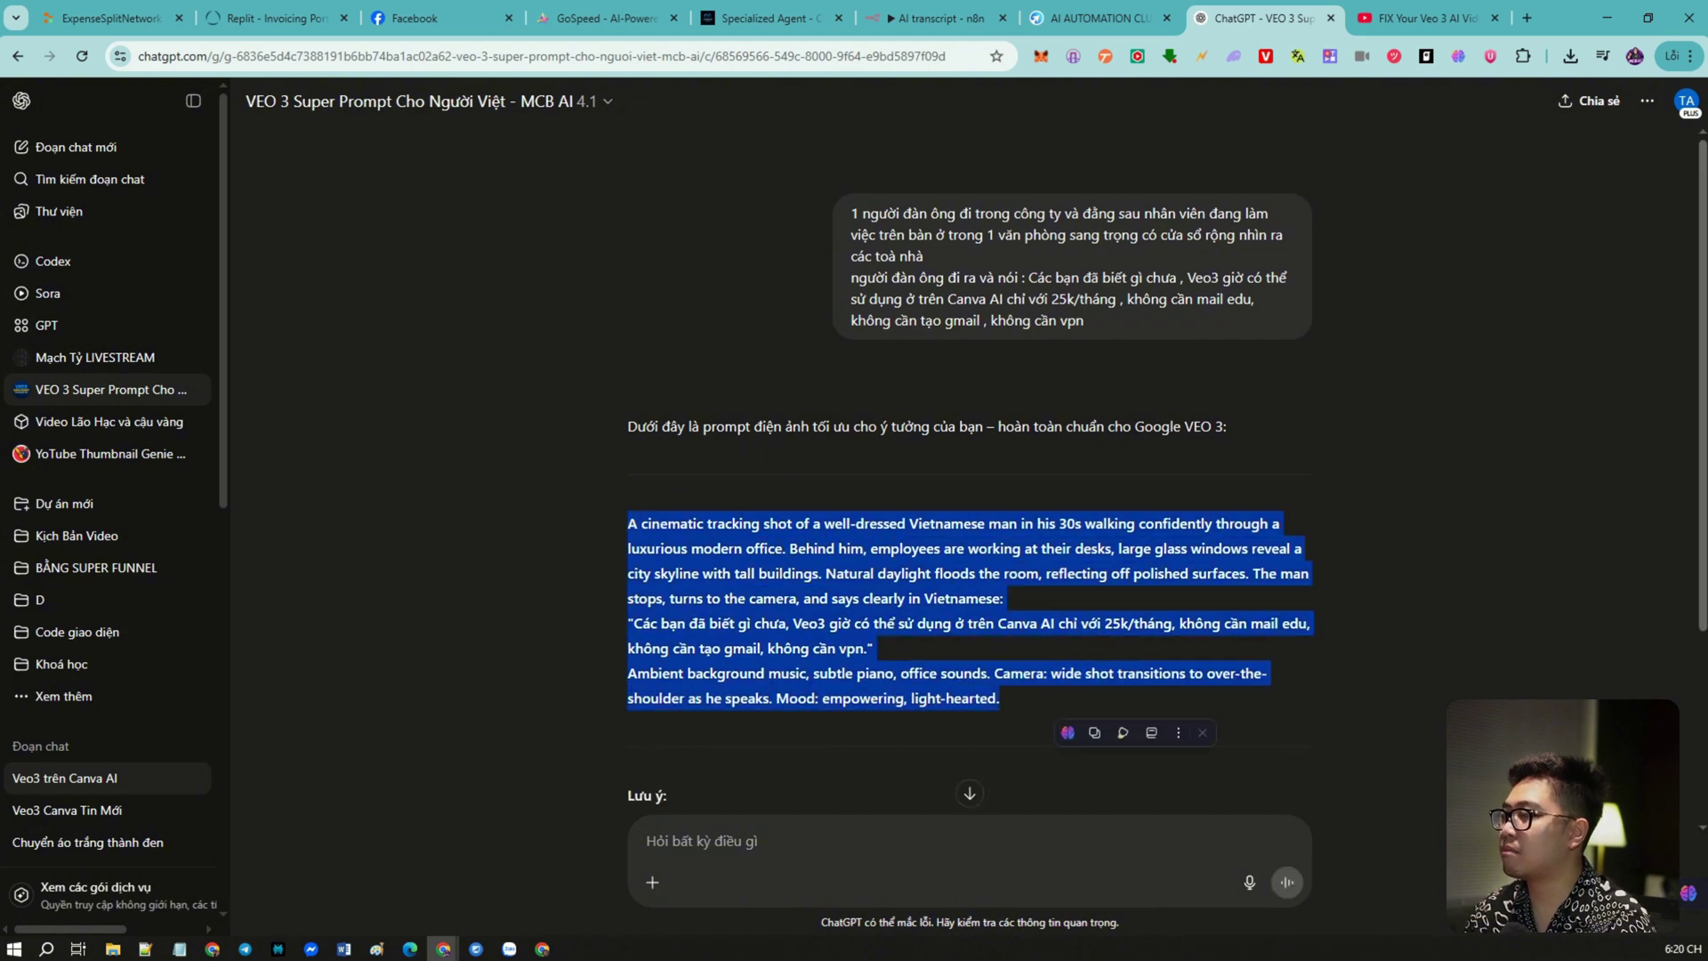
key(alt+Tab)
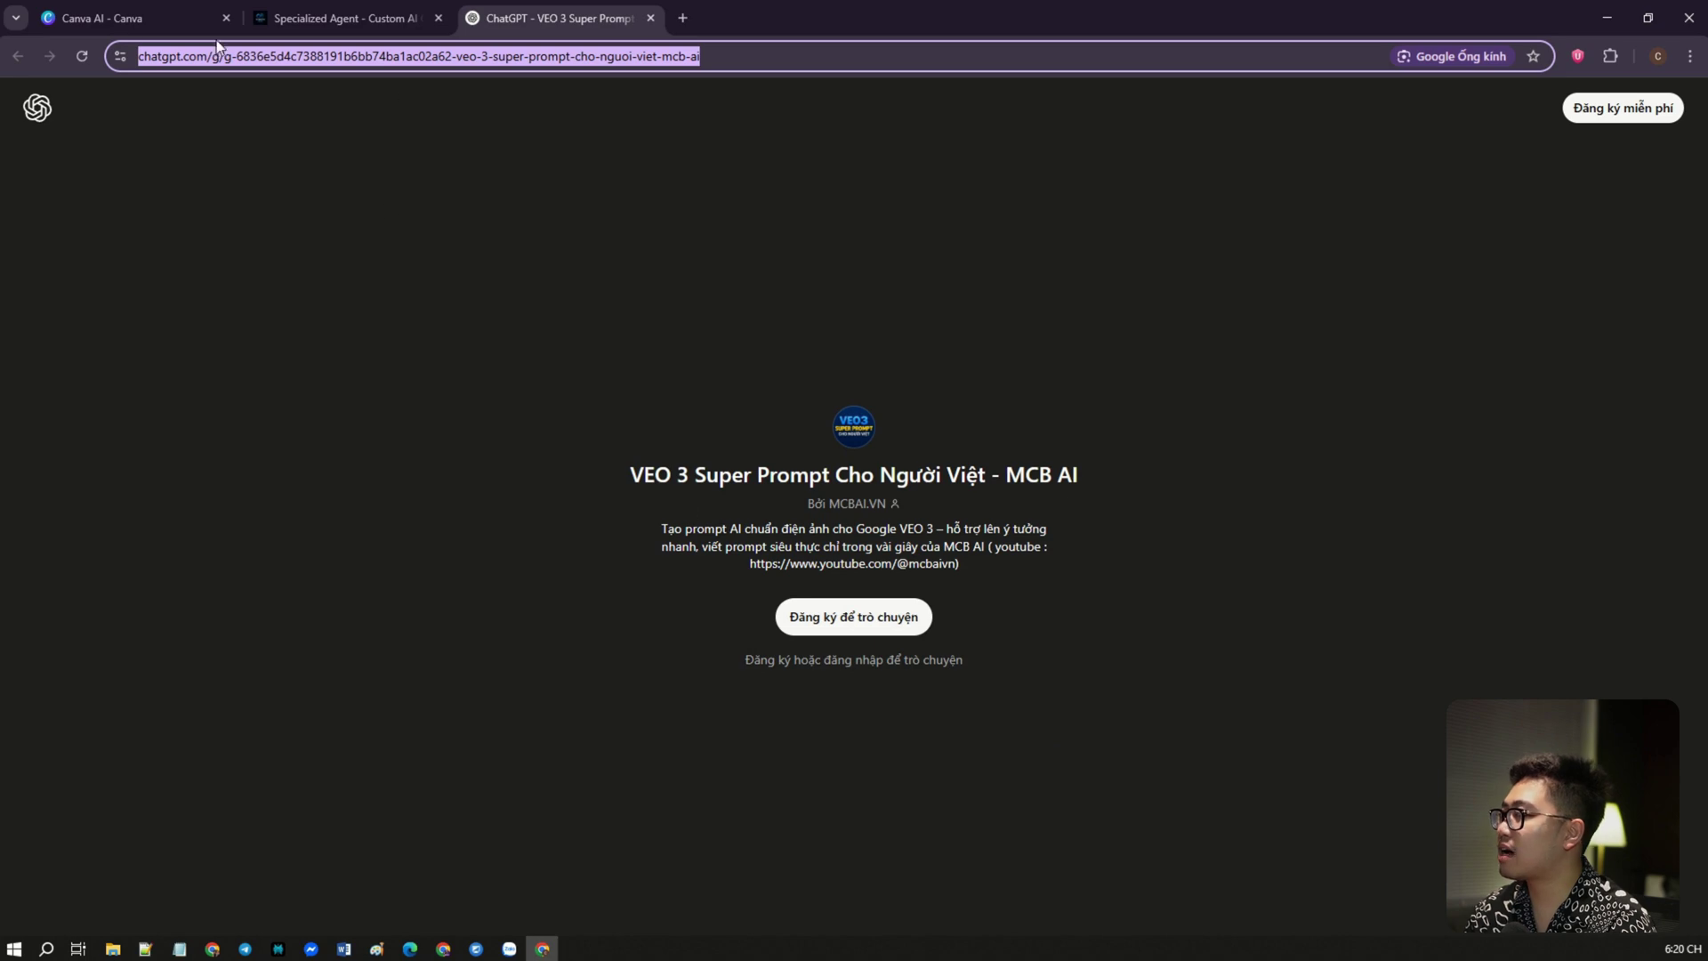
click(216, 25)
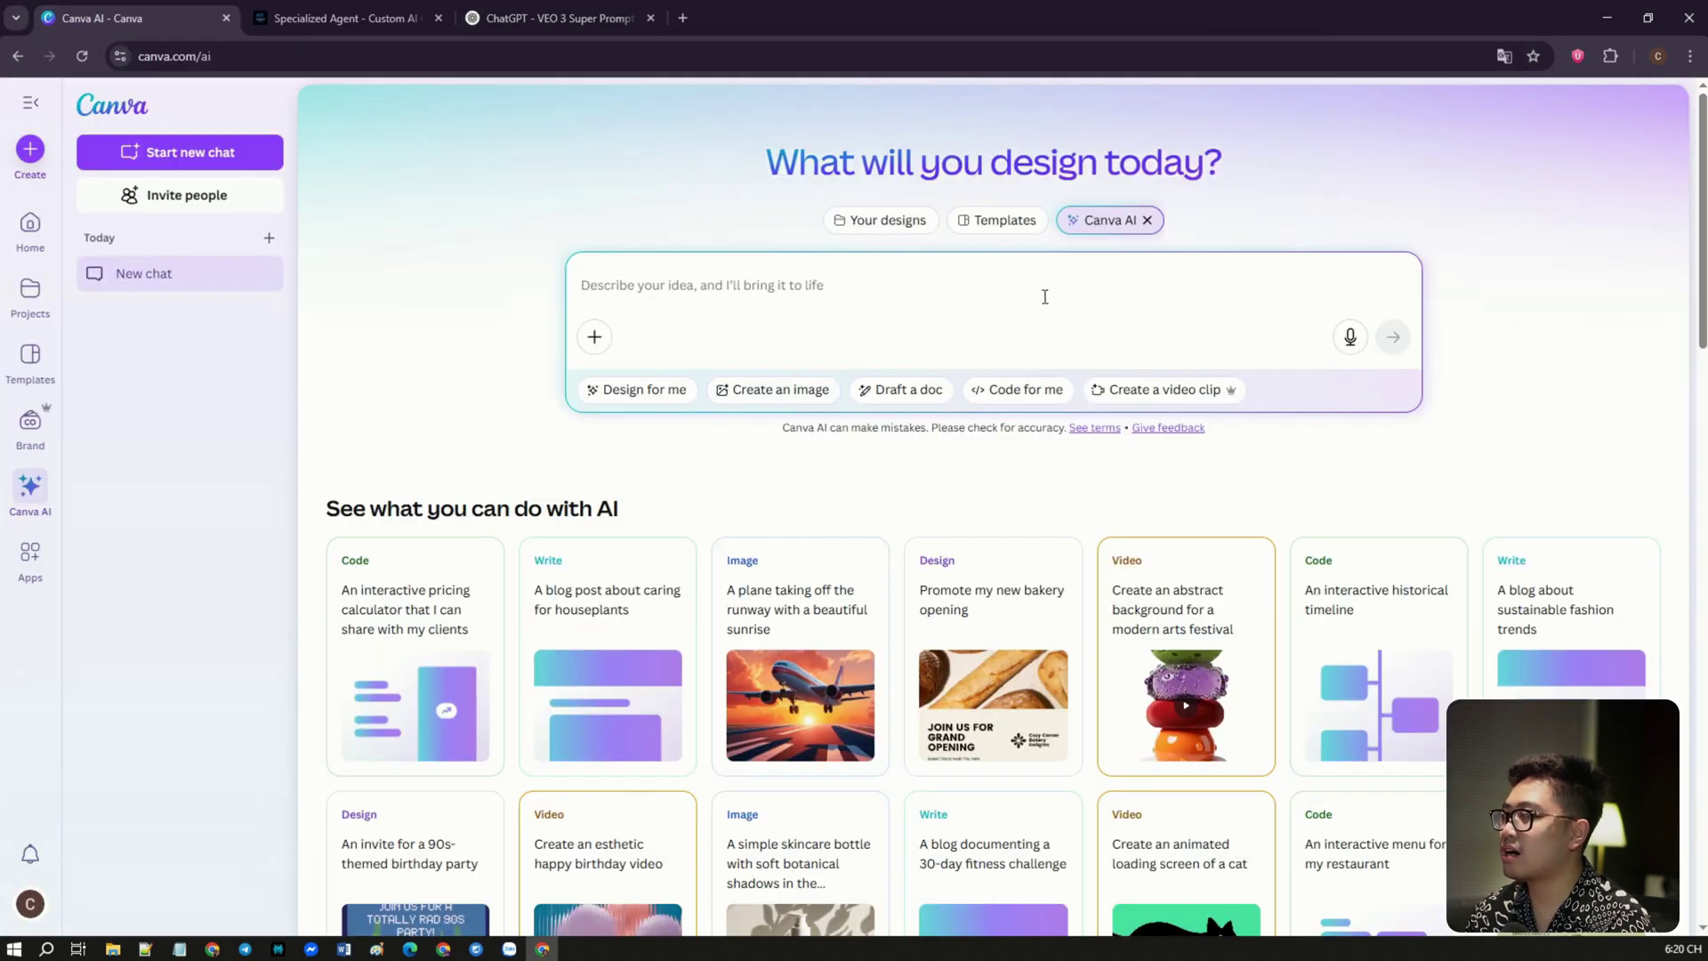
key(ctrl+v)
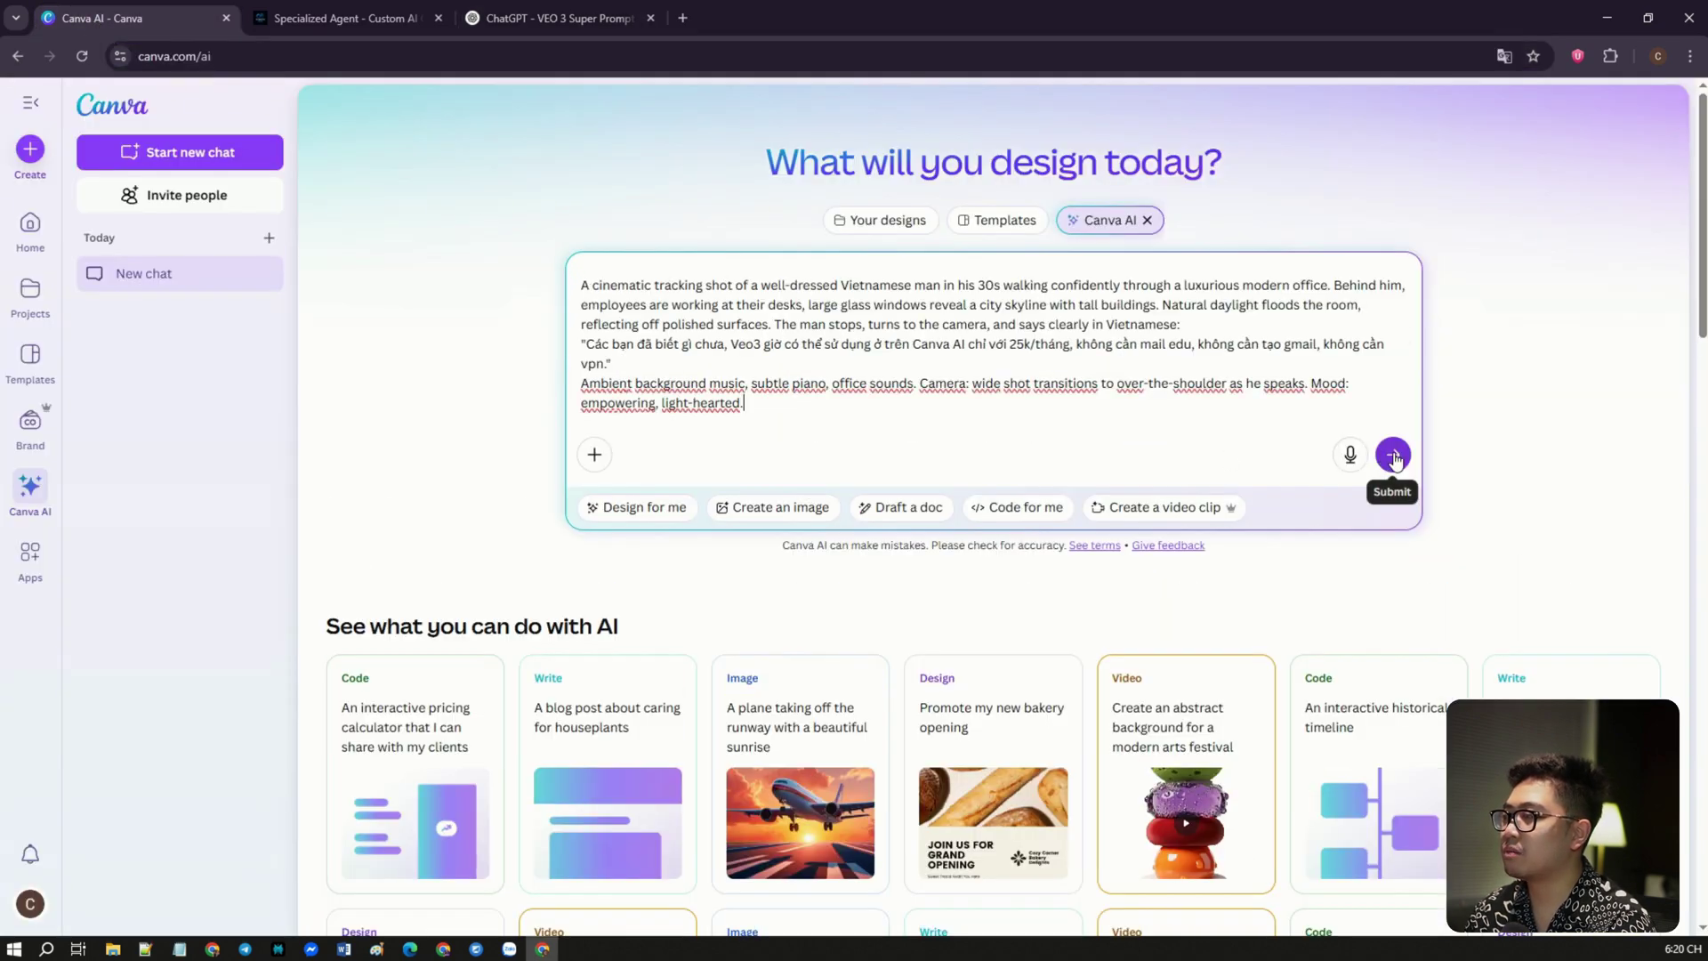
click(1188, 508)
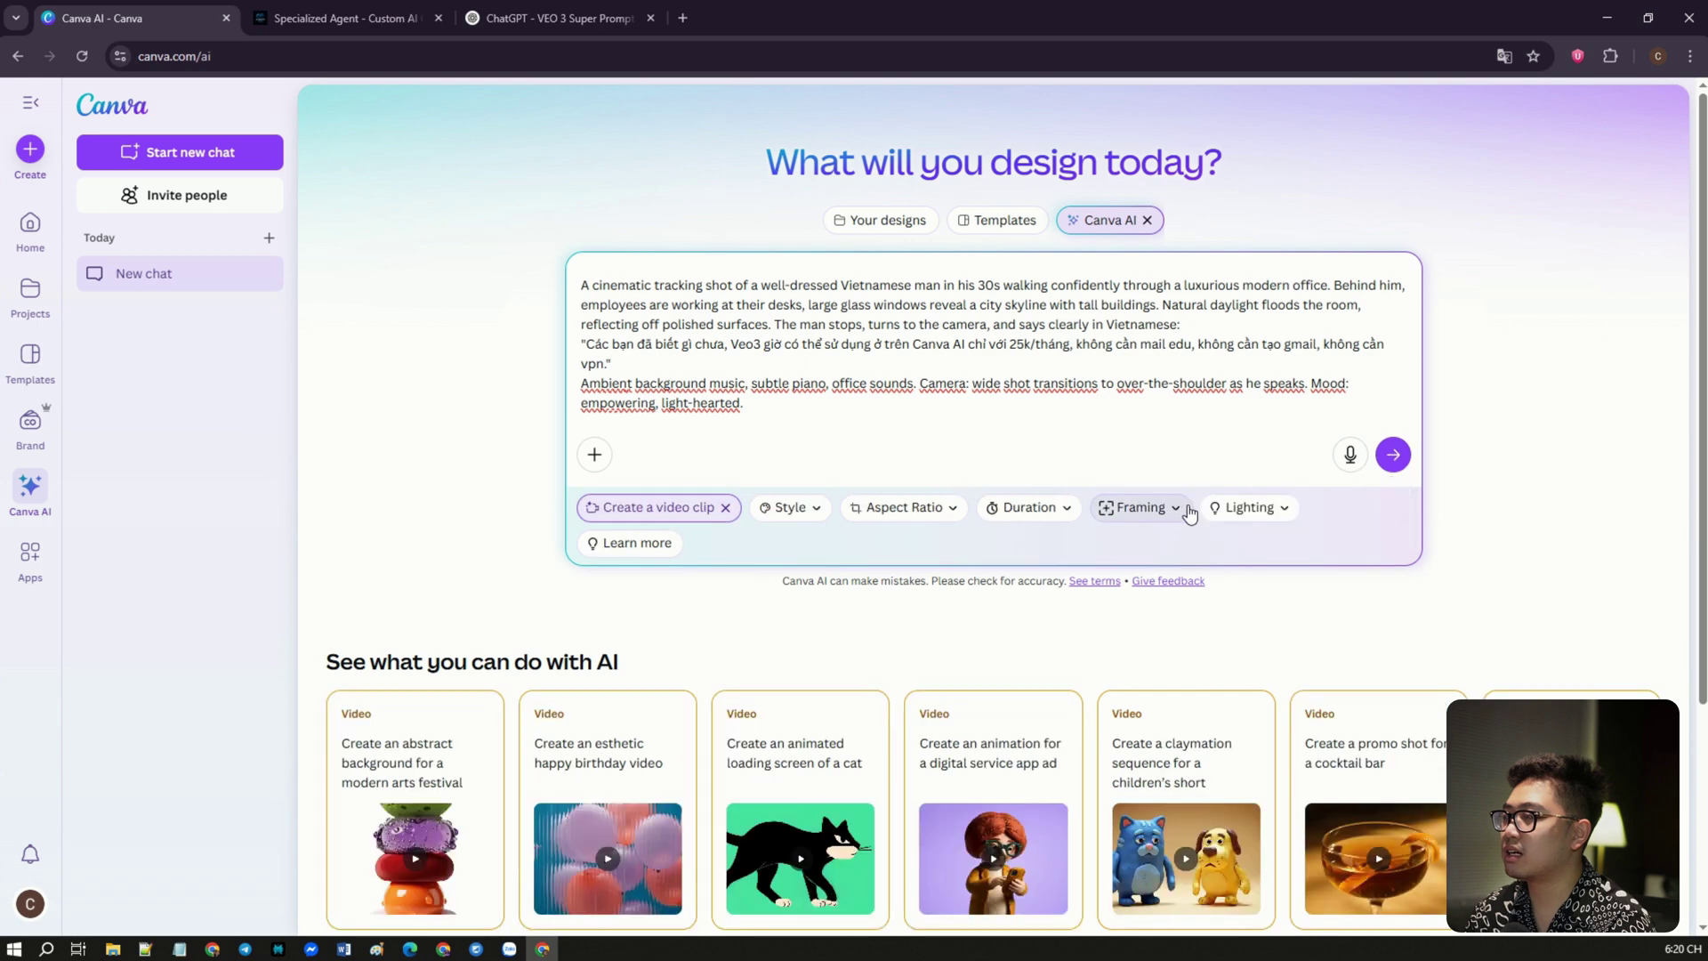
click(1393, 455)
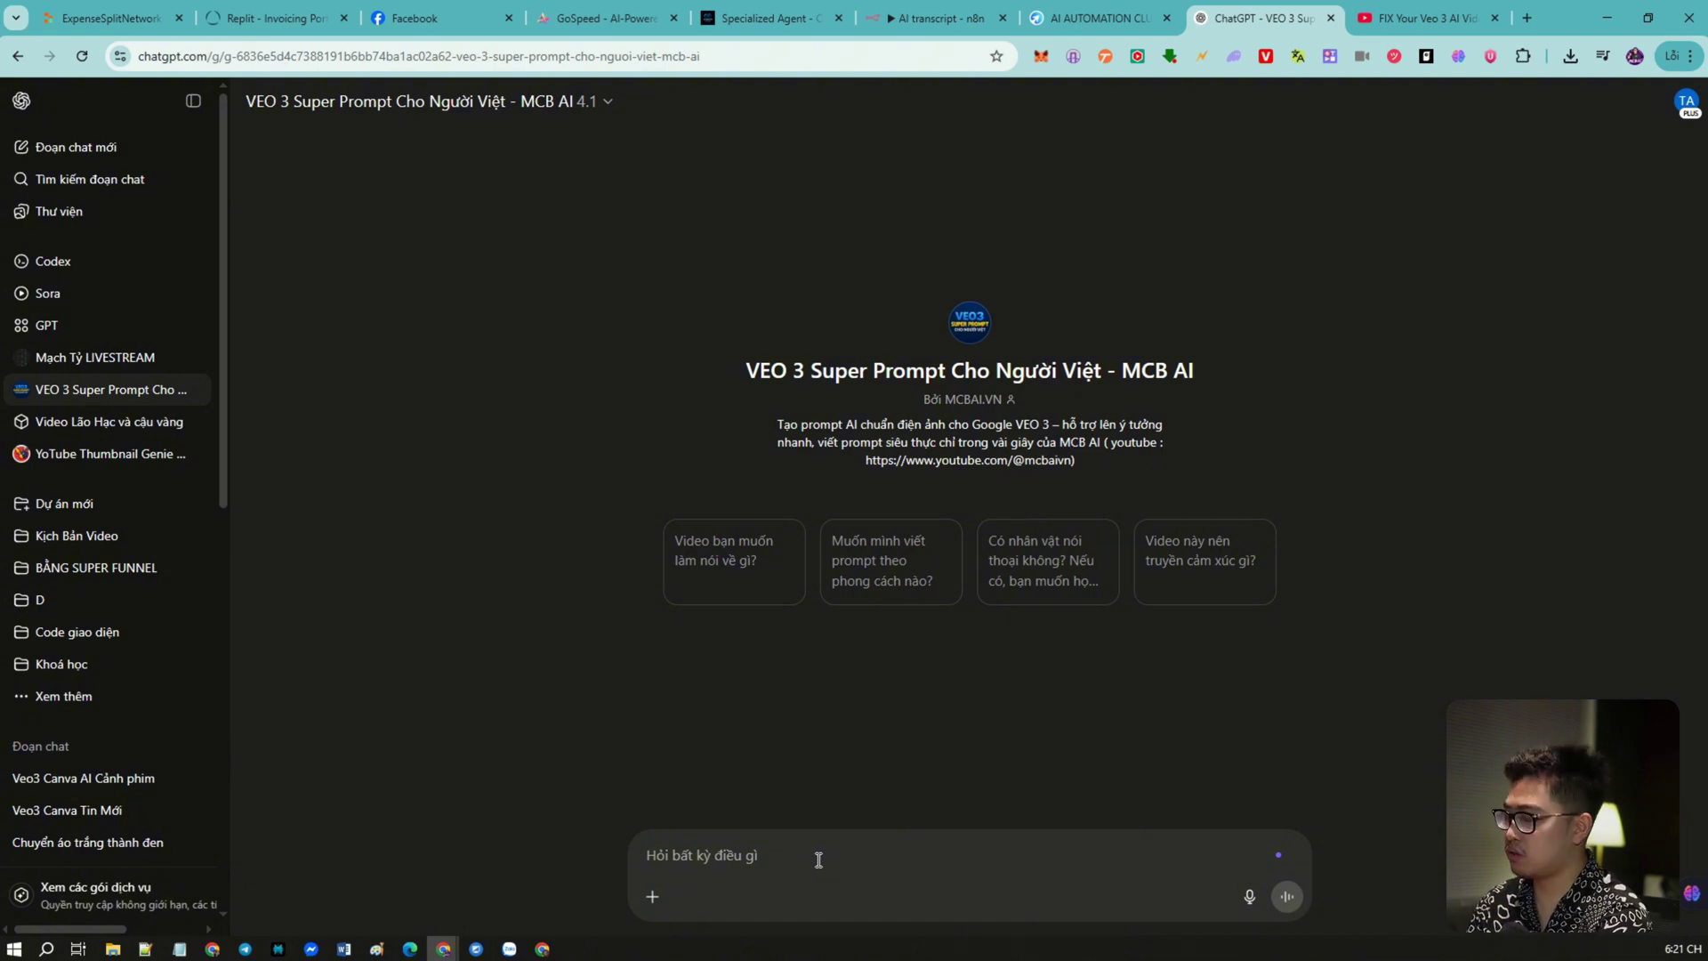
Start a new message to the VEO 3 Super Prompt agent with "1 người đàn ông".
text(1 người d)
text(àn)
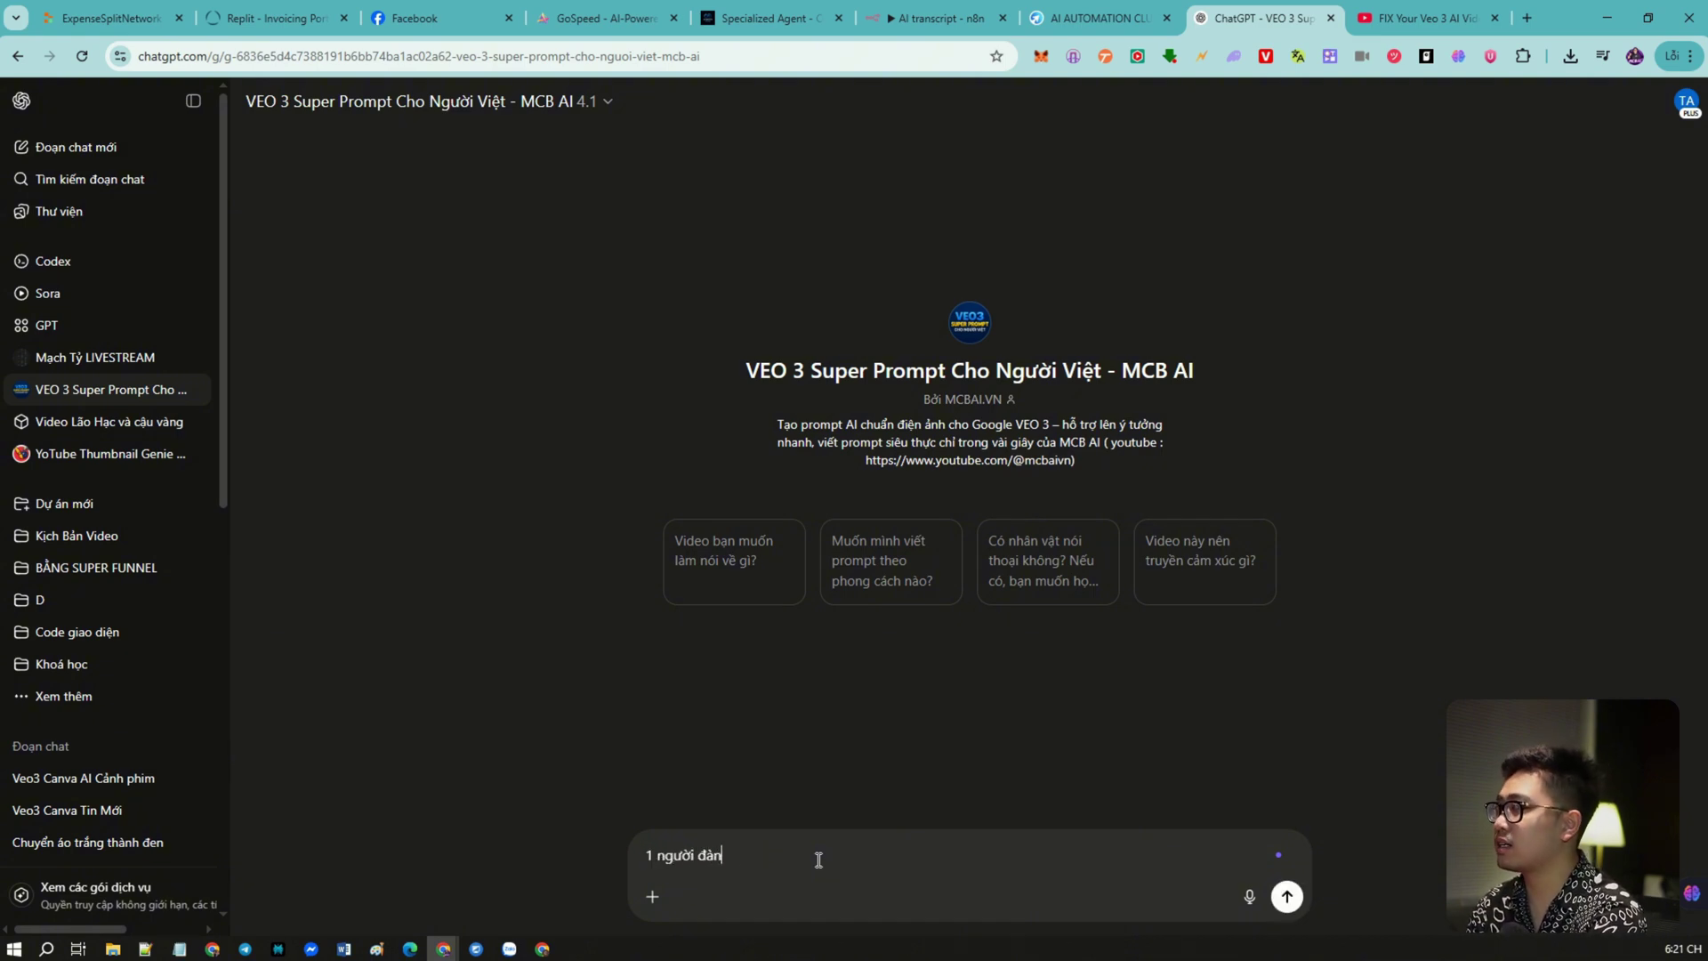
text( ông đang)
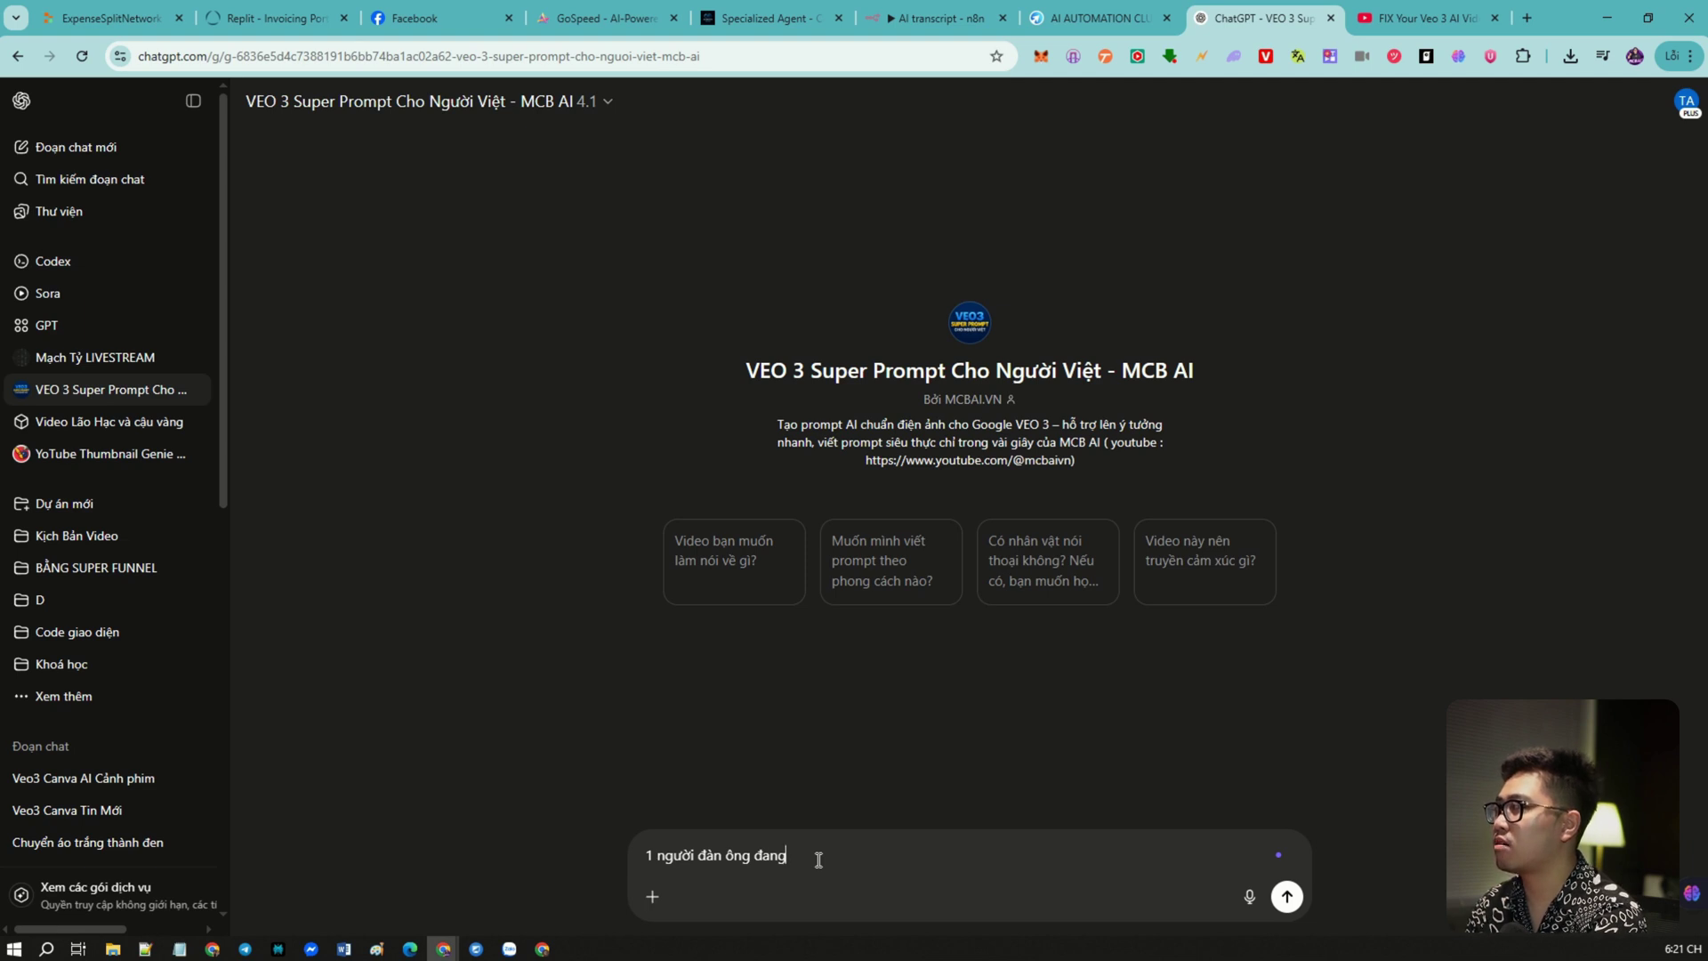
key(BackSpace)
key(BackSpace)
key(BackSpace)
text(i vào)
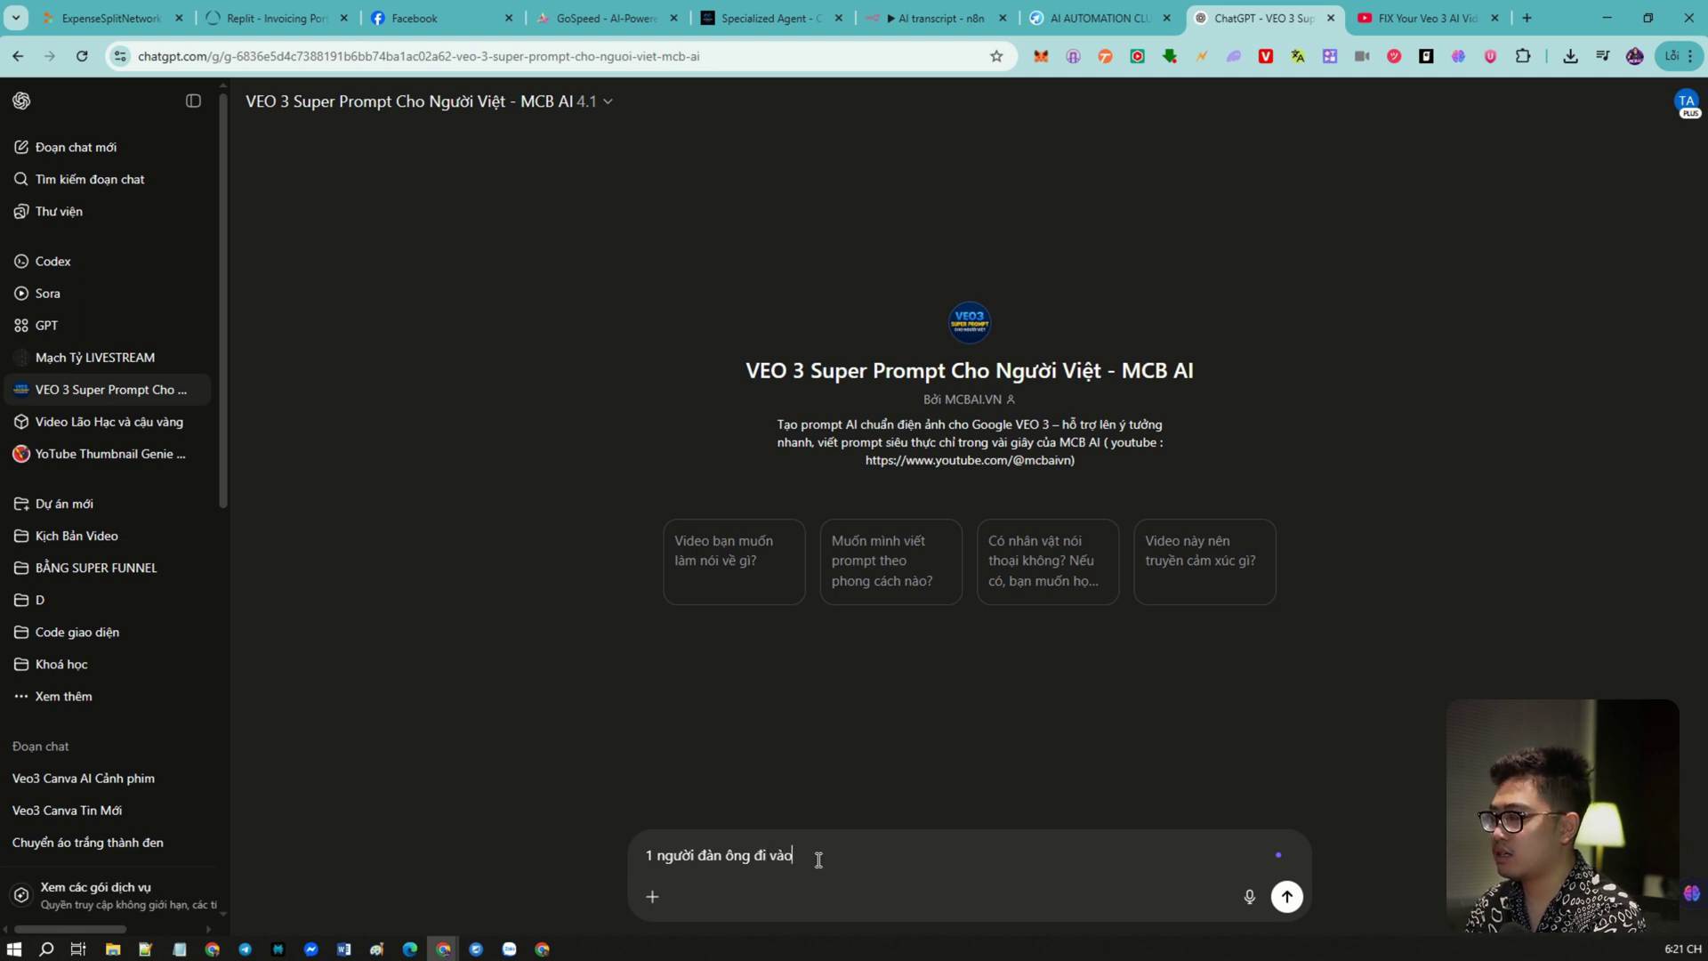
key(BackSpace)
key(BackSpace)
key(BackSpace)
key(BackSpace)
key(BackSpace)
key(BackSpace)
key(BackSpace)
key(BackSpace)
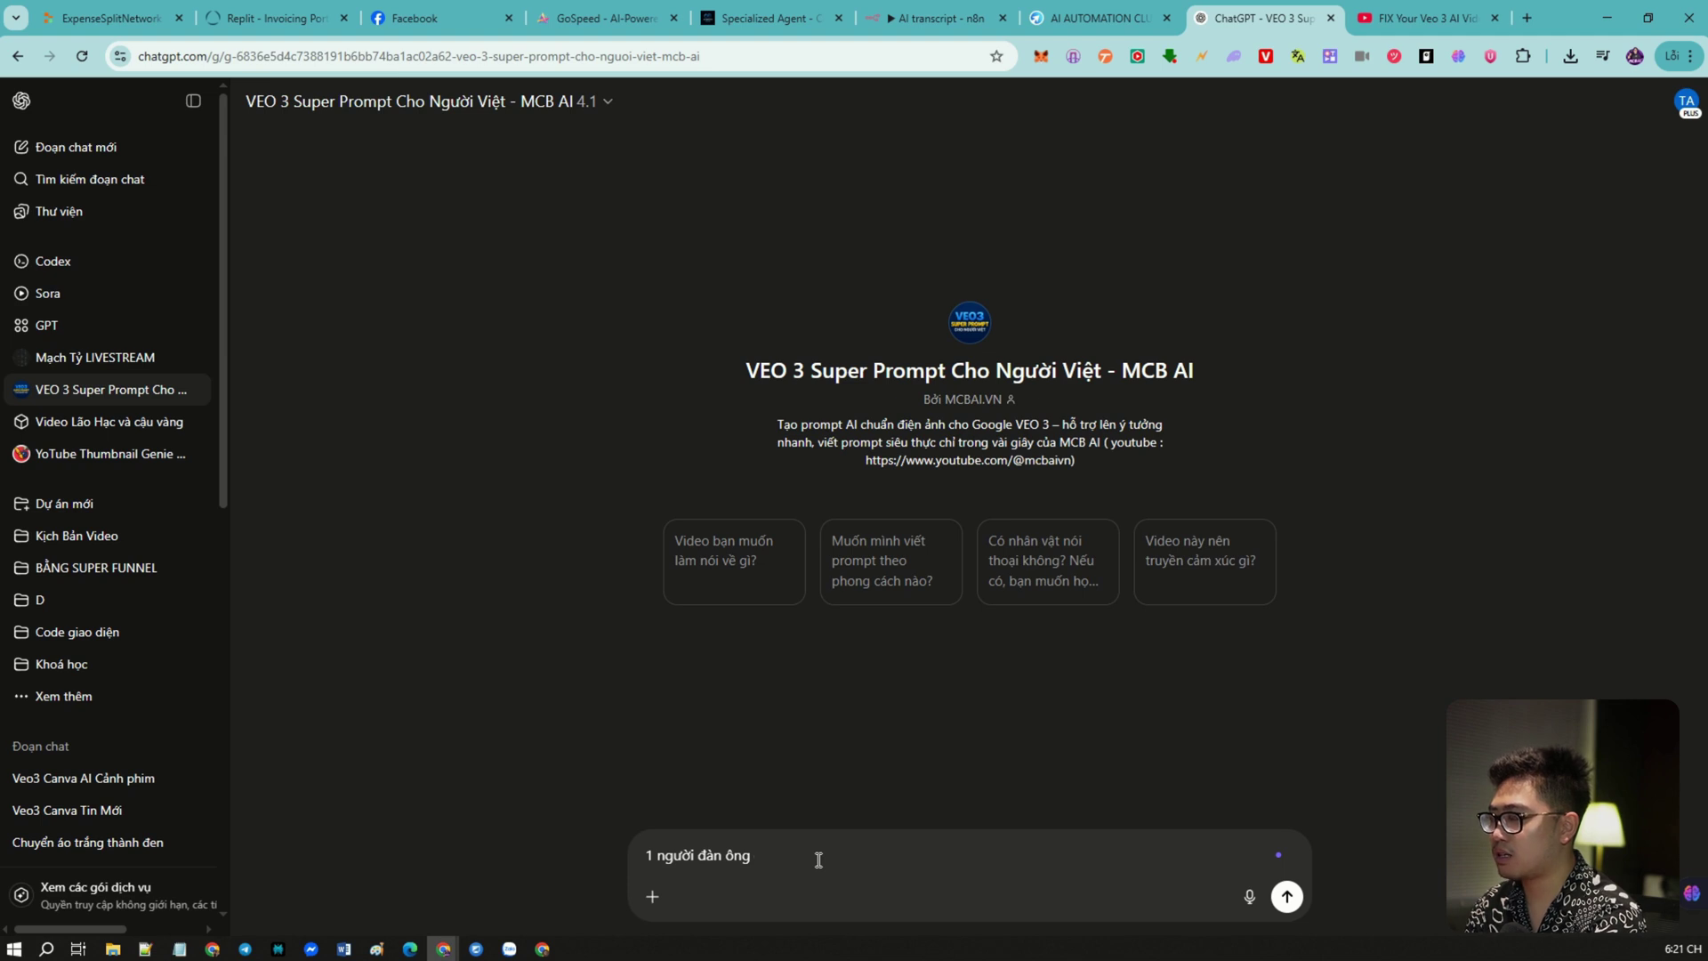
Continue the message with "ở trong công ty đi vào và đằng sau là nhân viên đang ngồi làm việc trên bàn".
text(owr)
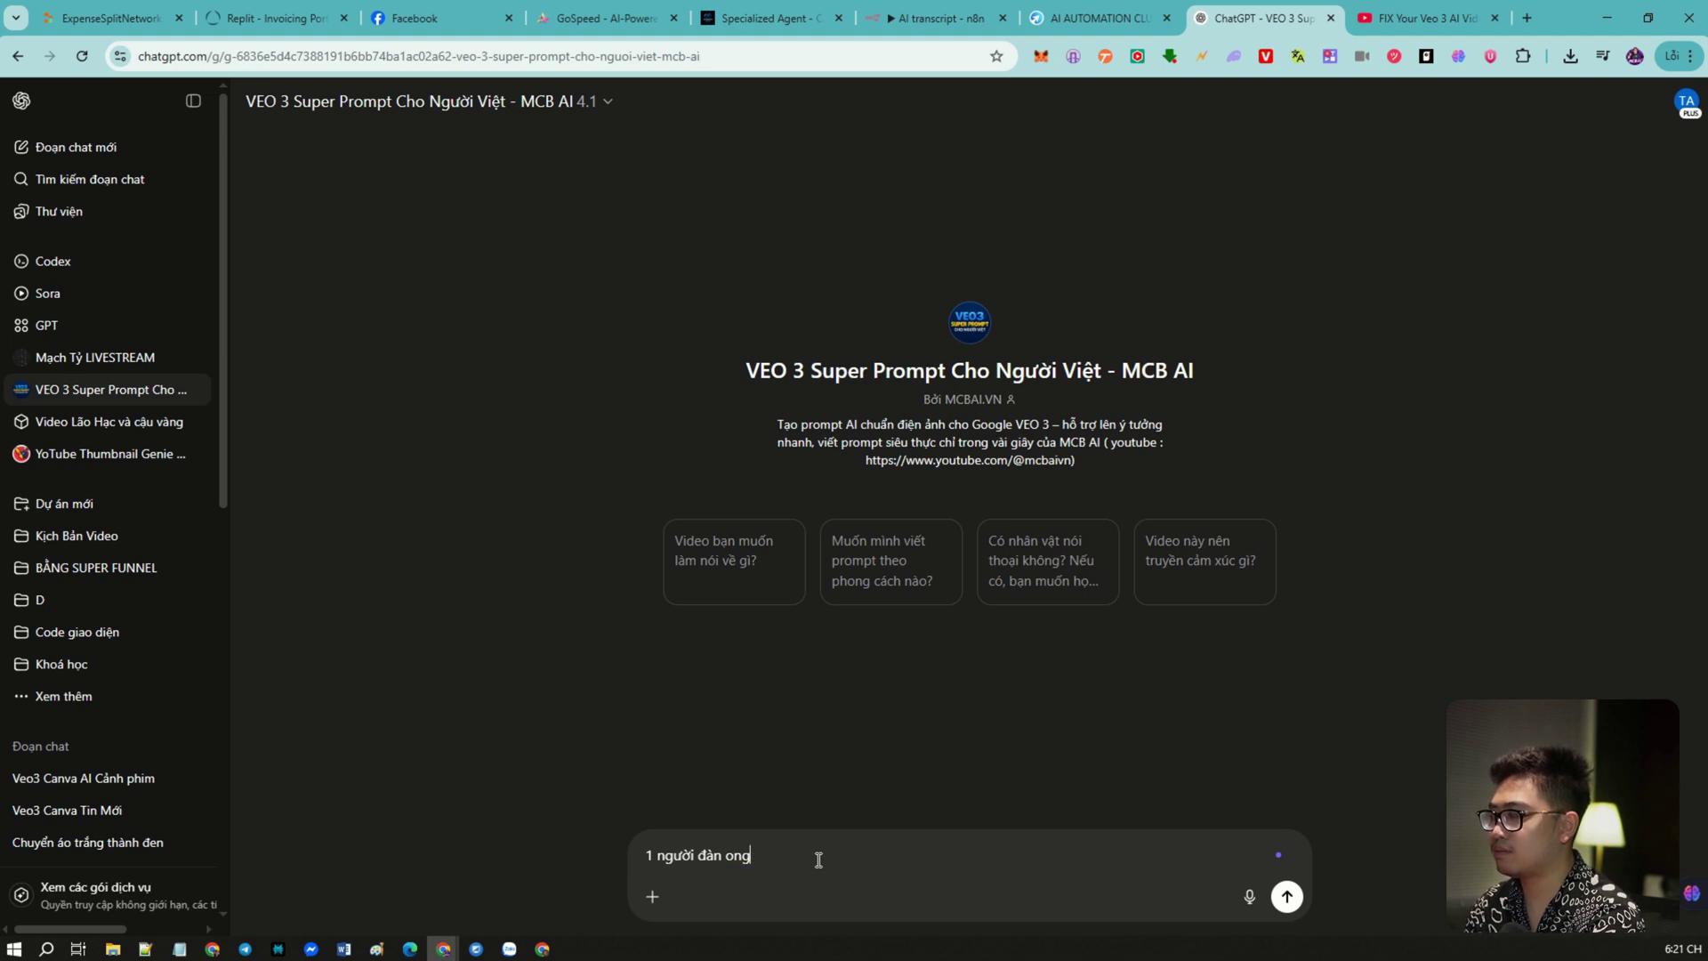
text(r trong cộng ty đi)
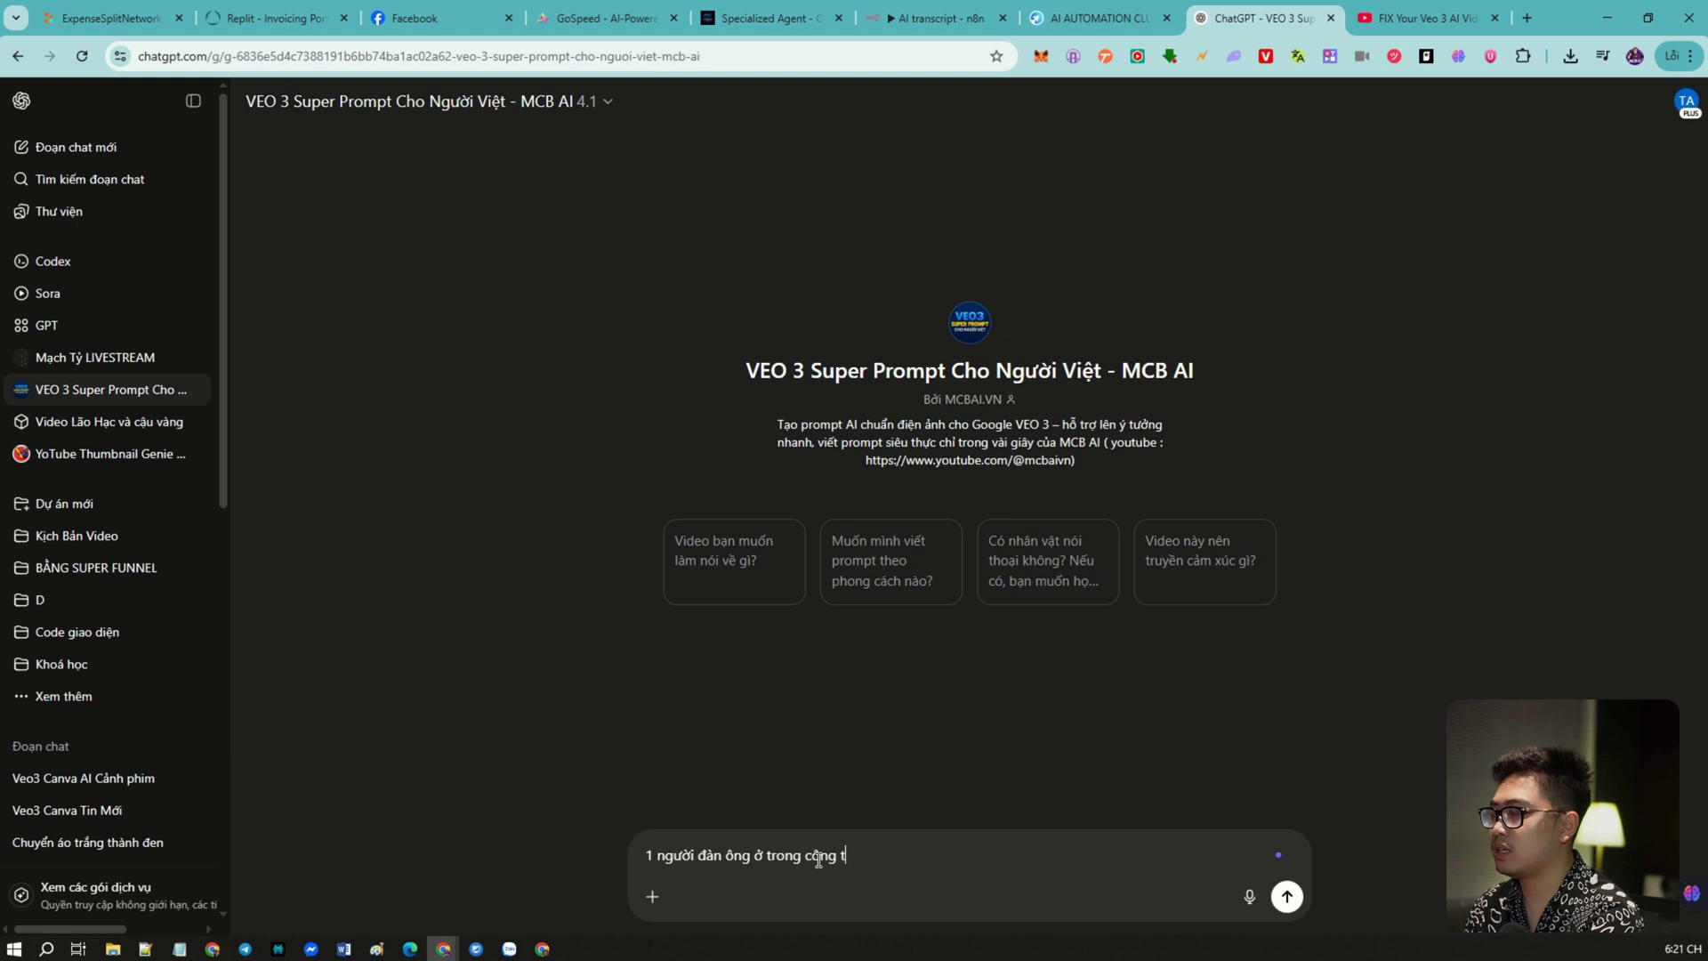
text( vào và đang s)
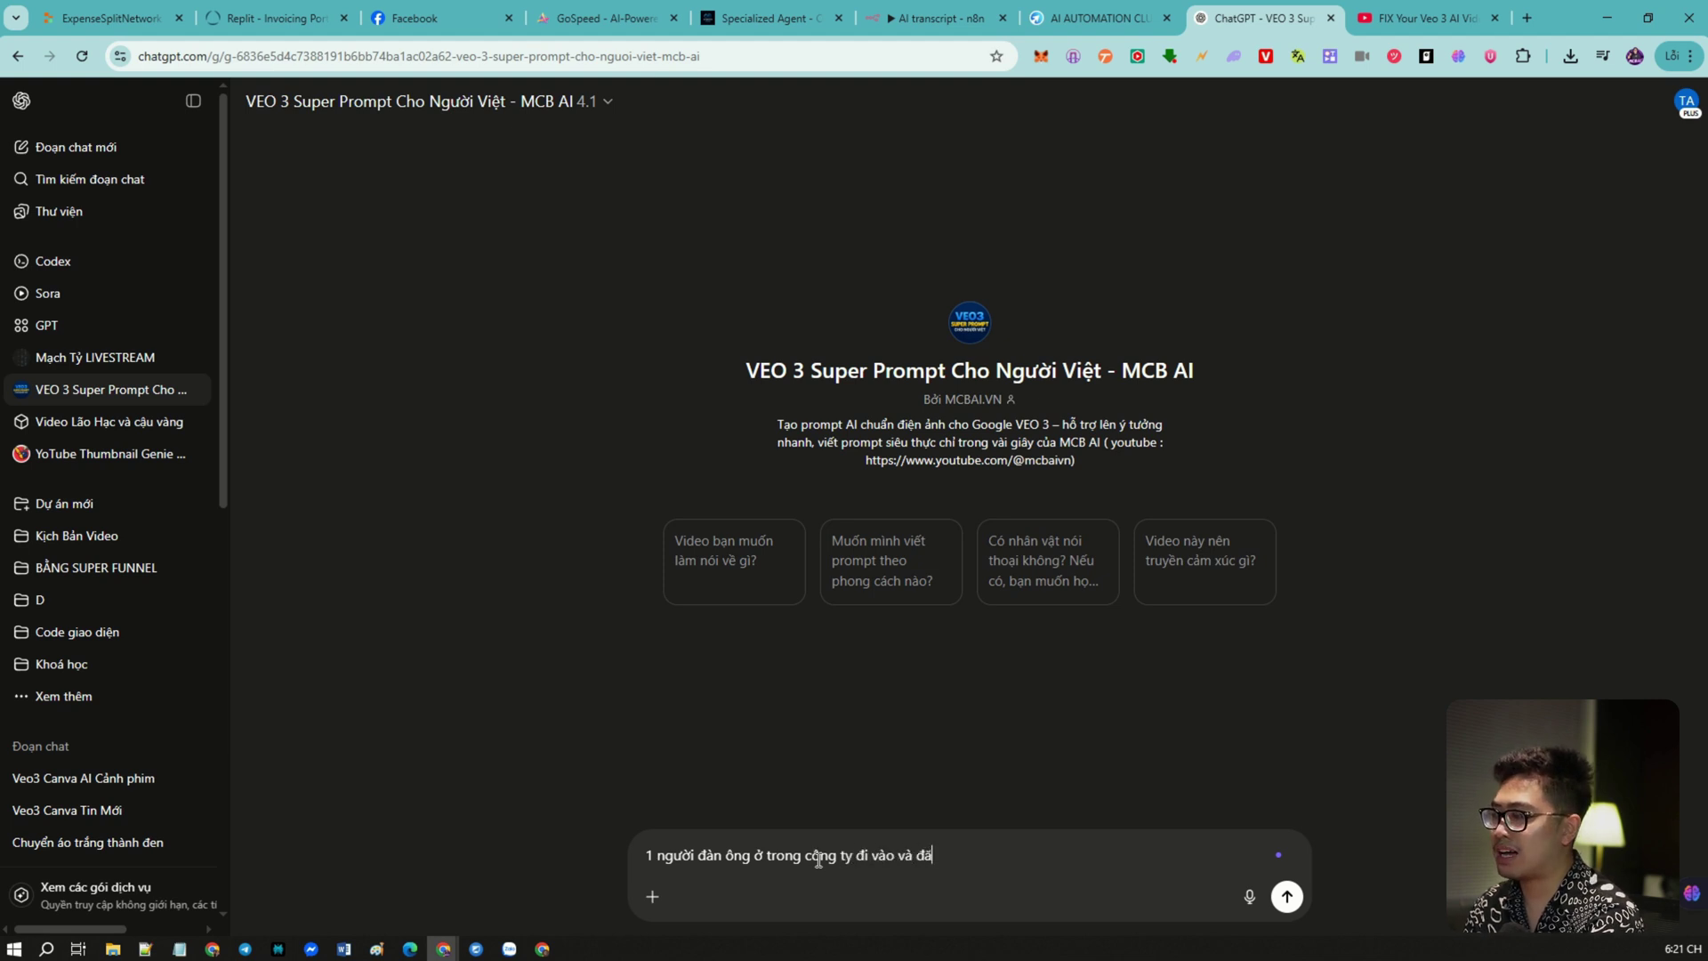
text(au là nhân vi)
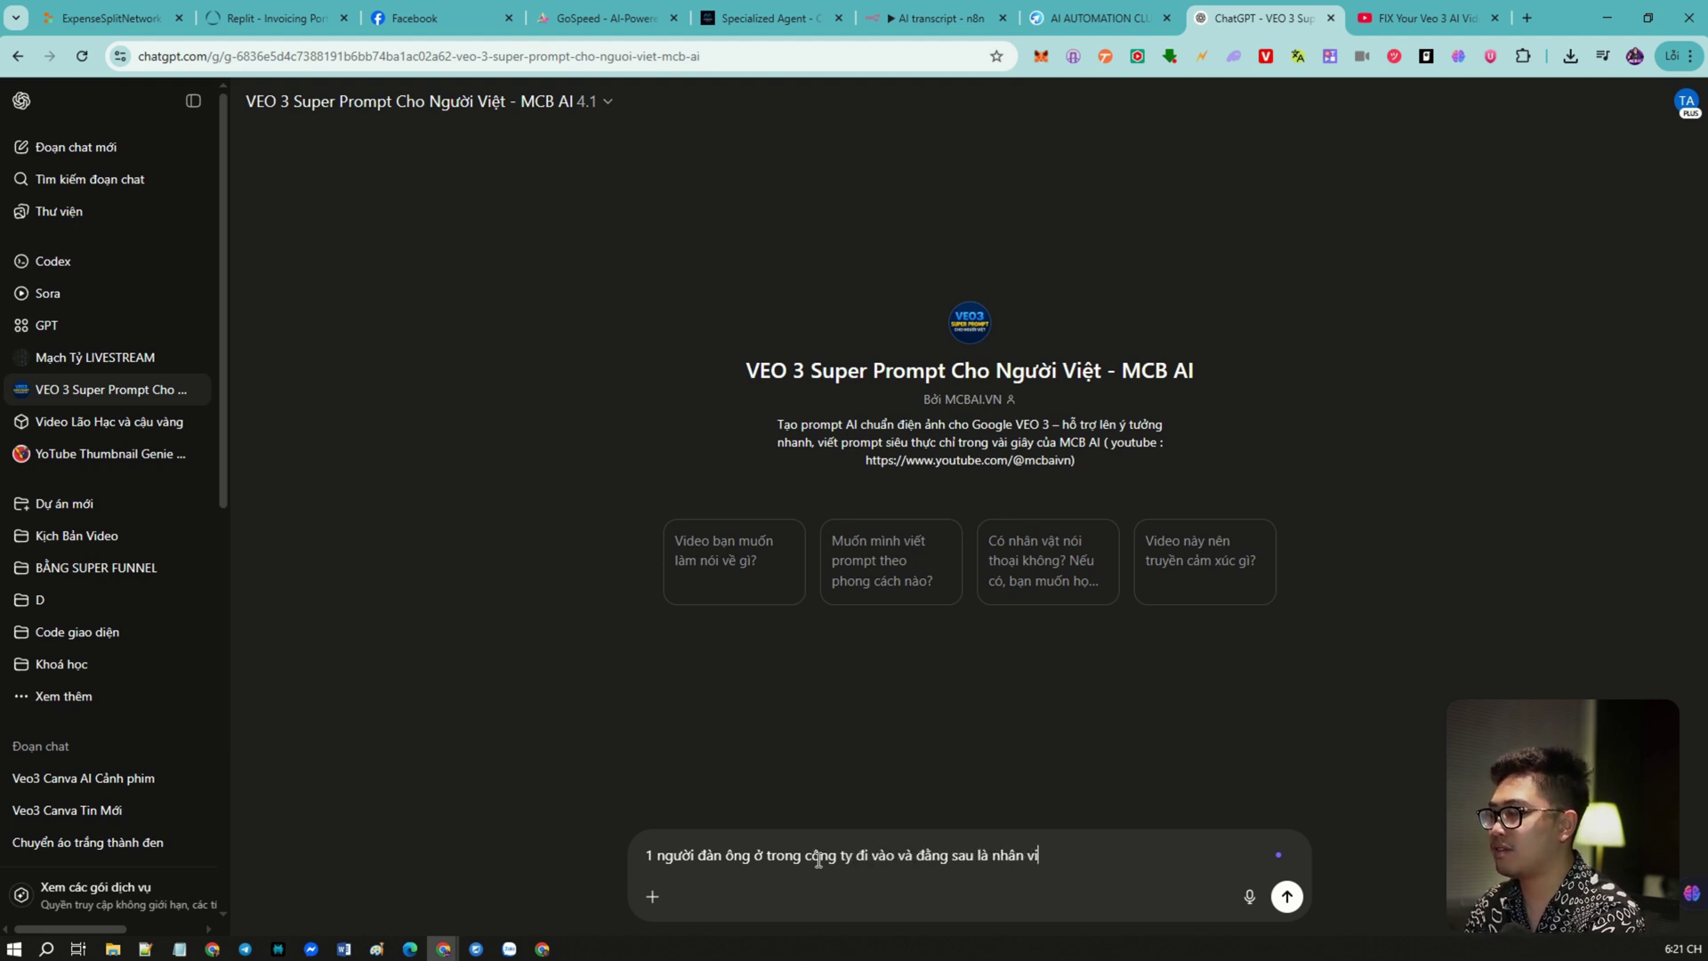
text(ên da)
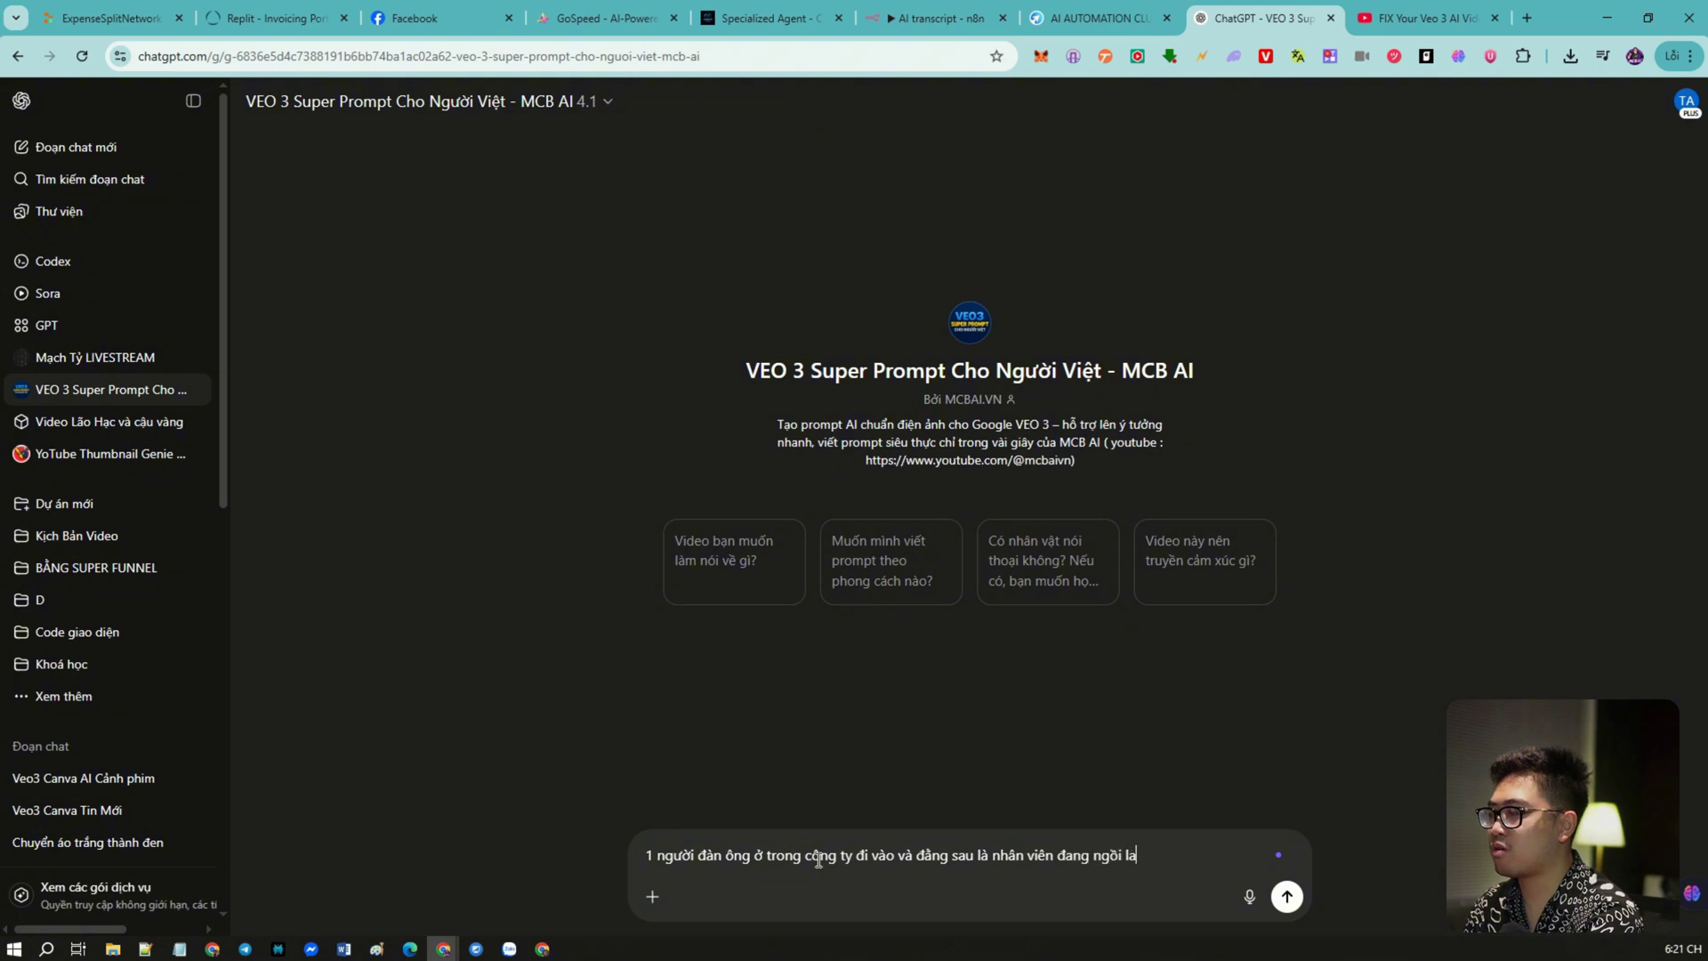
text(ng ngồi làm việc trên)
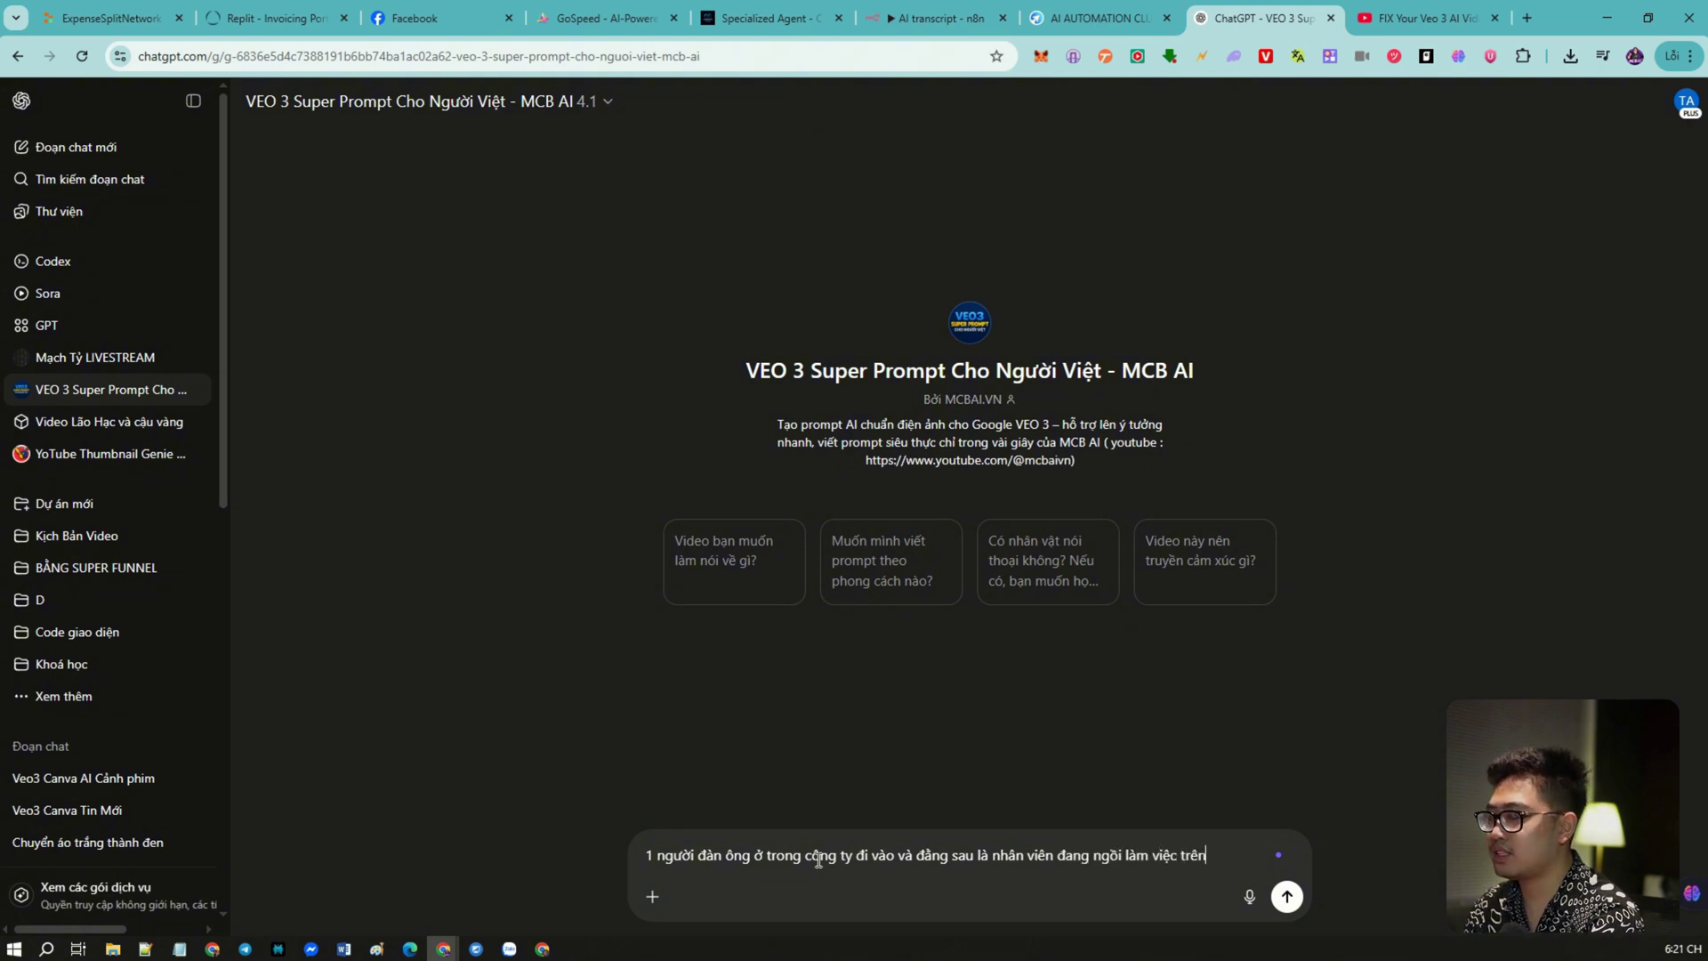
text( bàn)
Add the setting "ở trong 1 văn phòng hiện đại đằng sau là cửa sổ và những toà cao ốc" to the message.
text(ở tro)
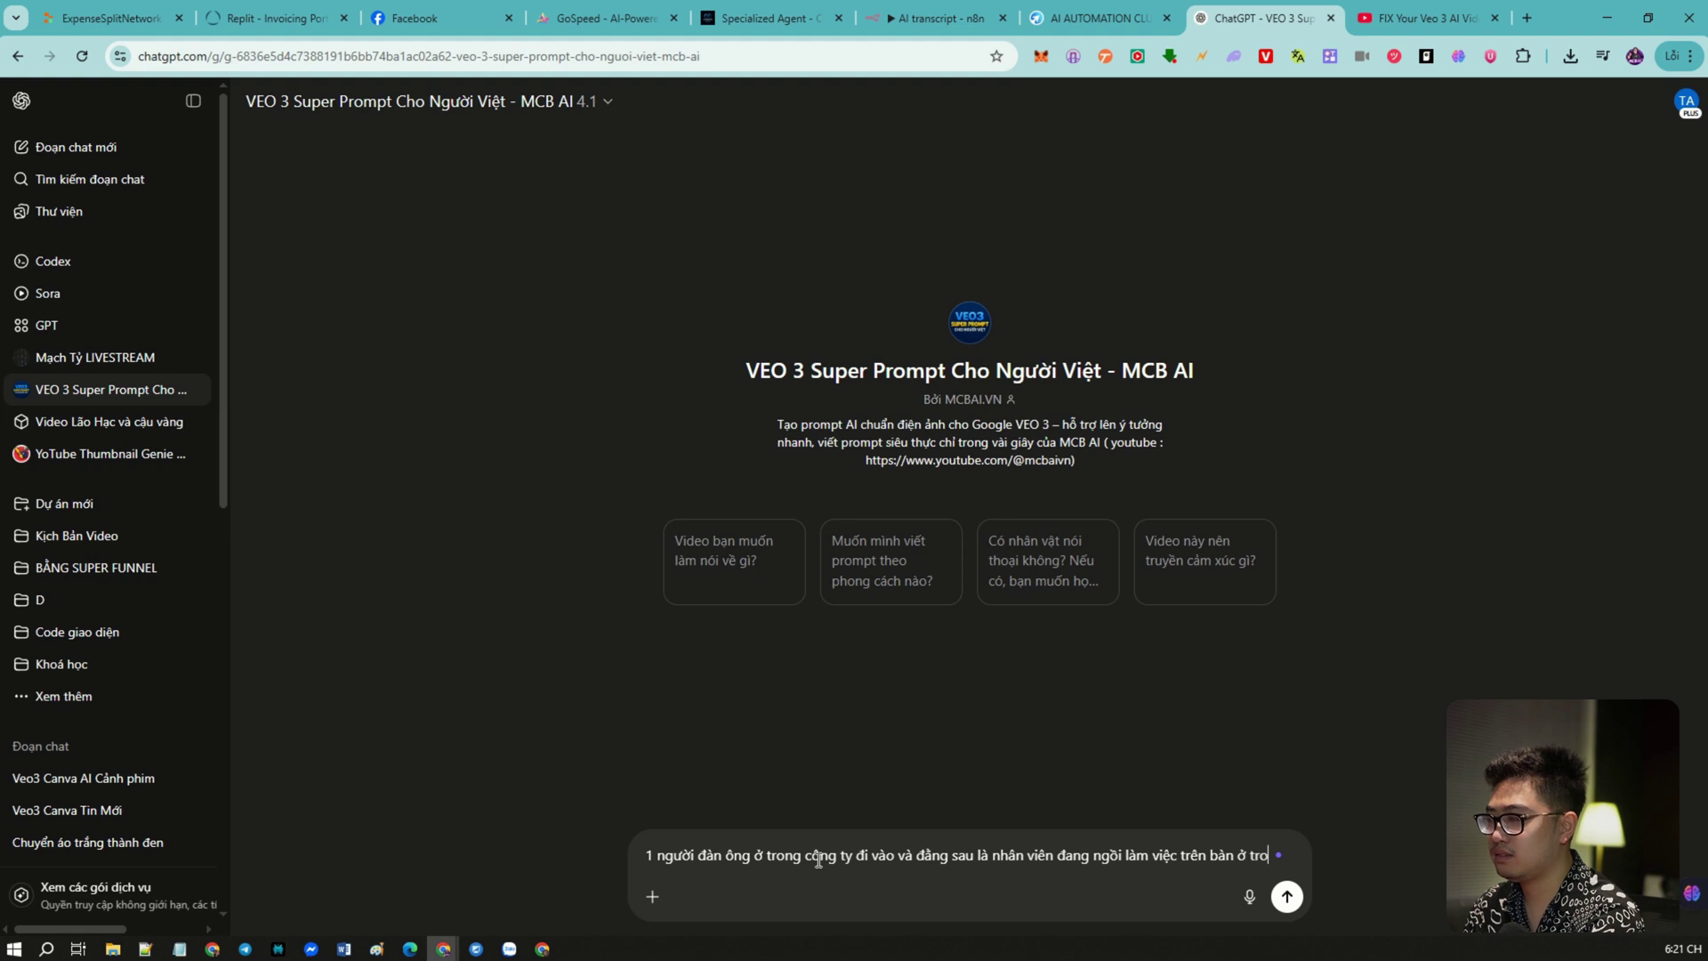
text(ng 1 văn phòng)
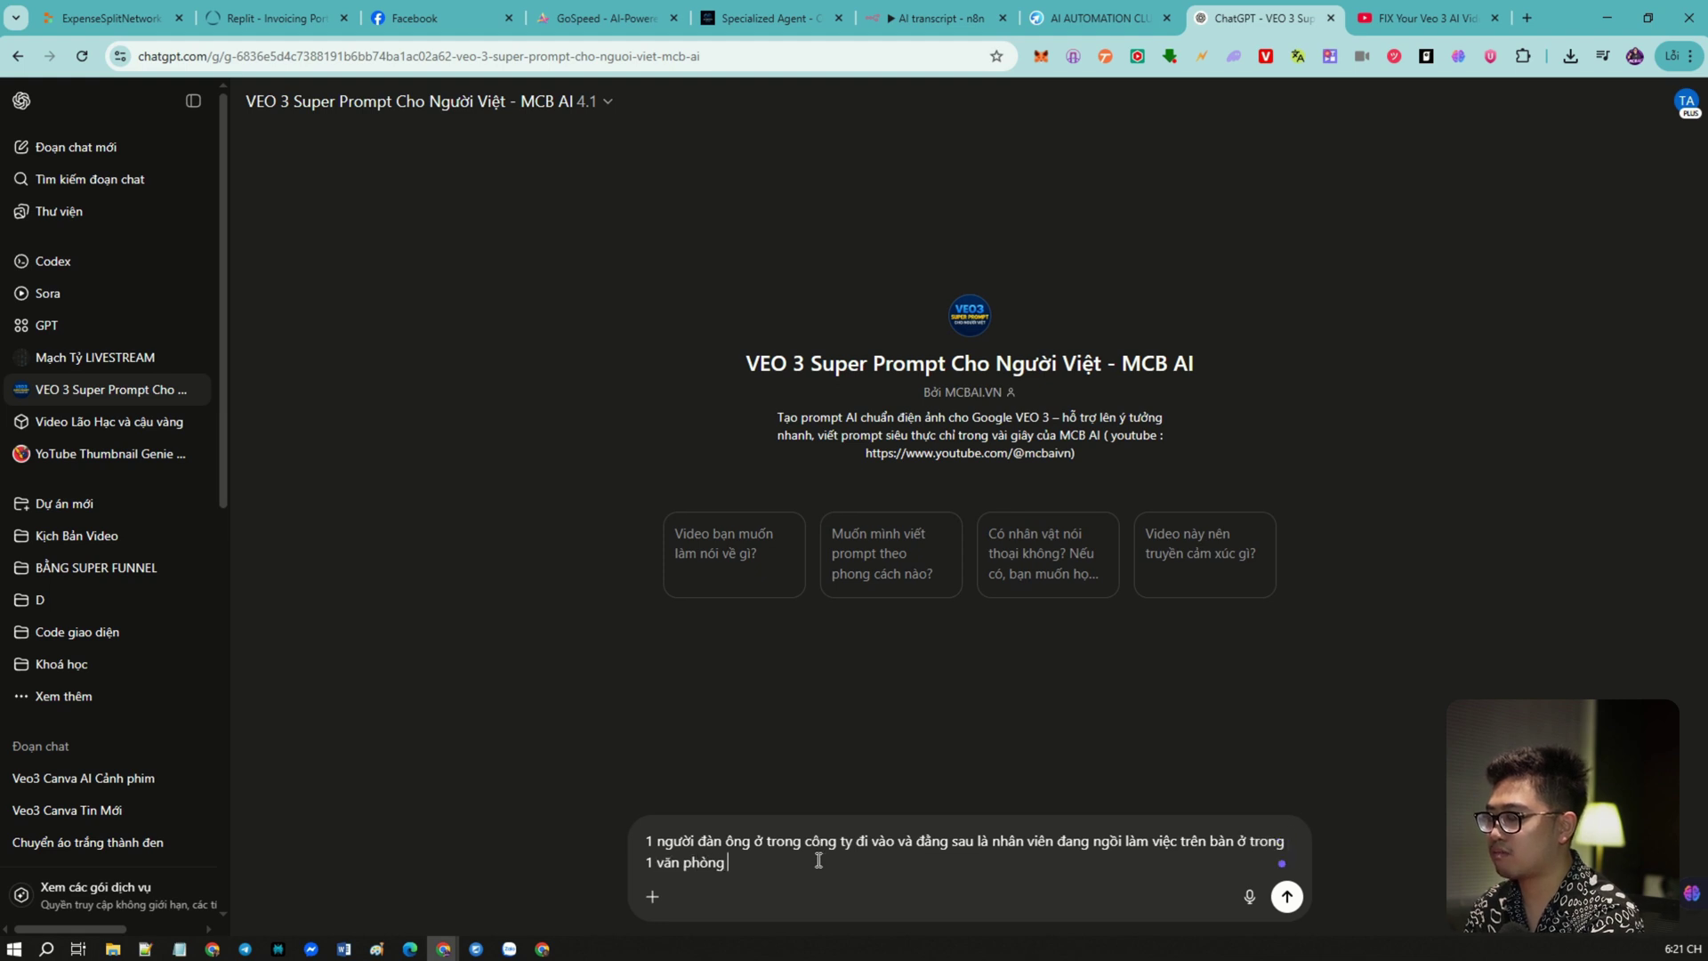
text( hiện đại đằng)
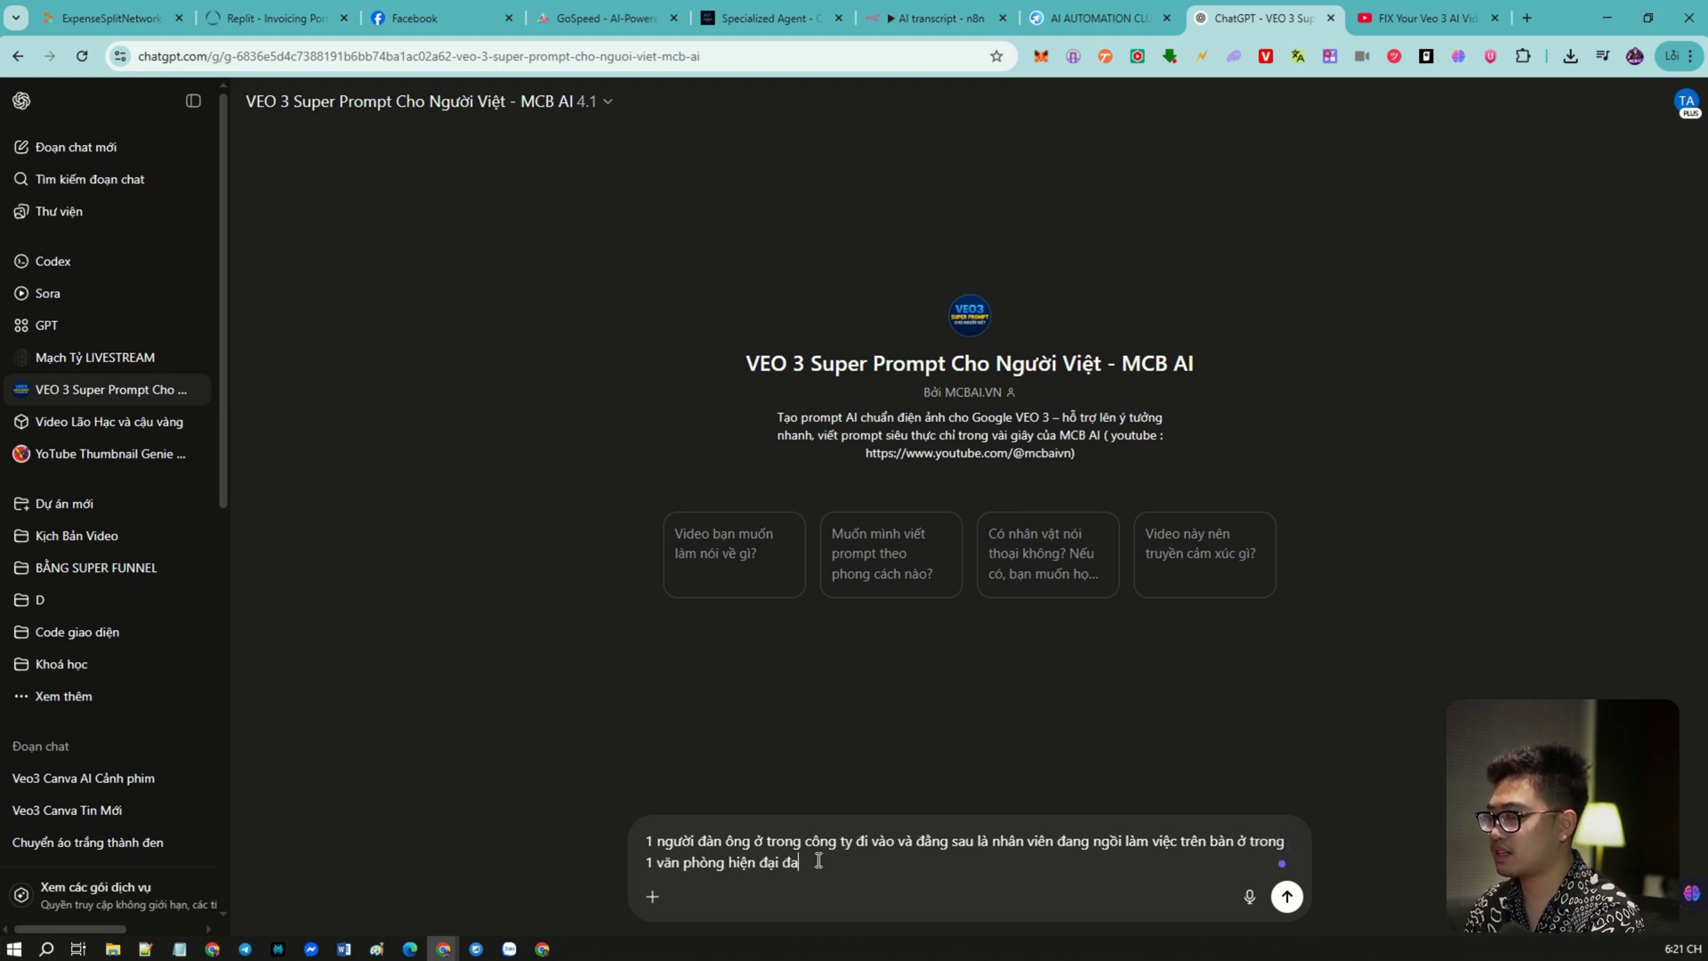
text( sau là cua s)
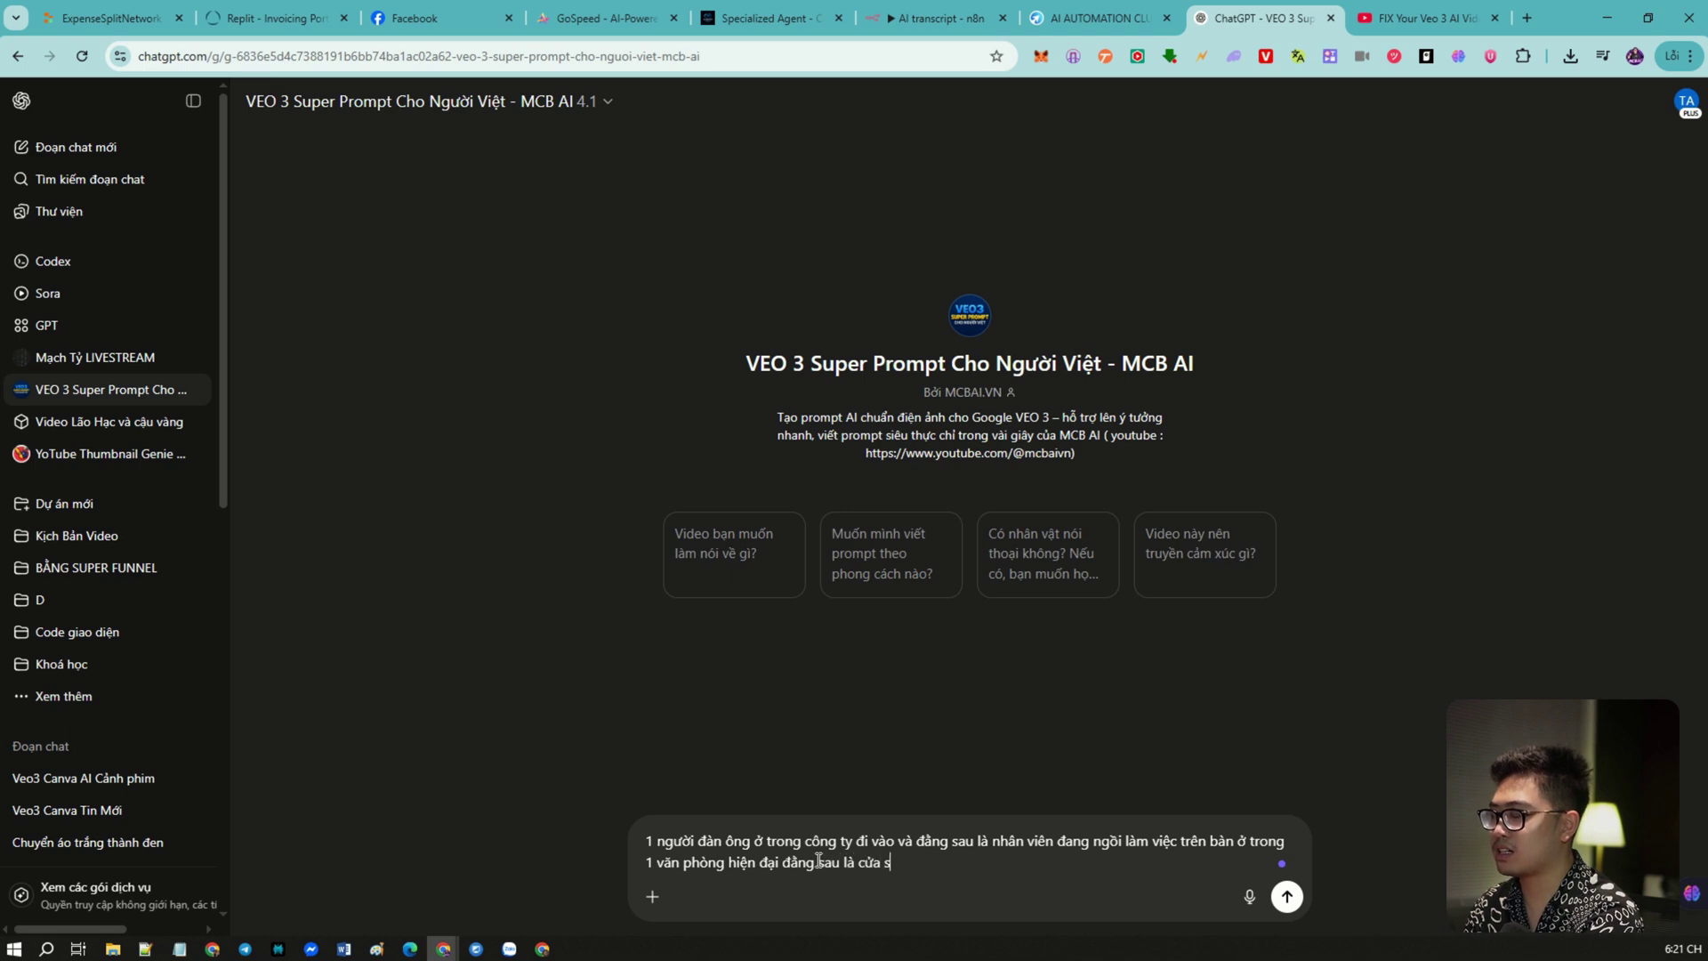
text(ổ và nyhuw)
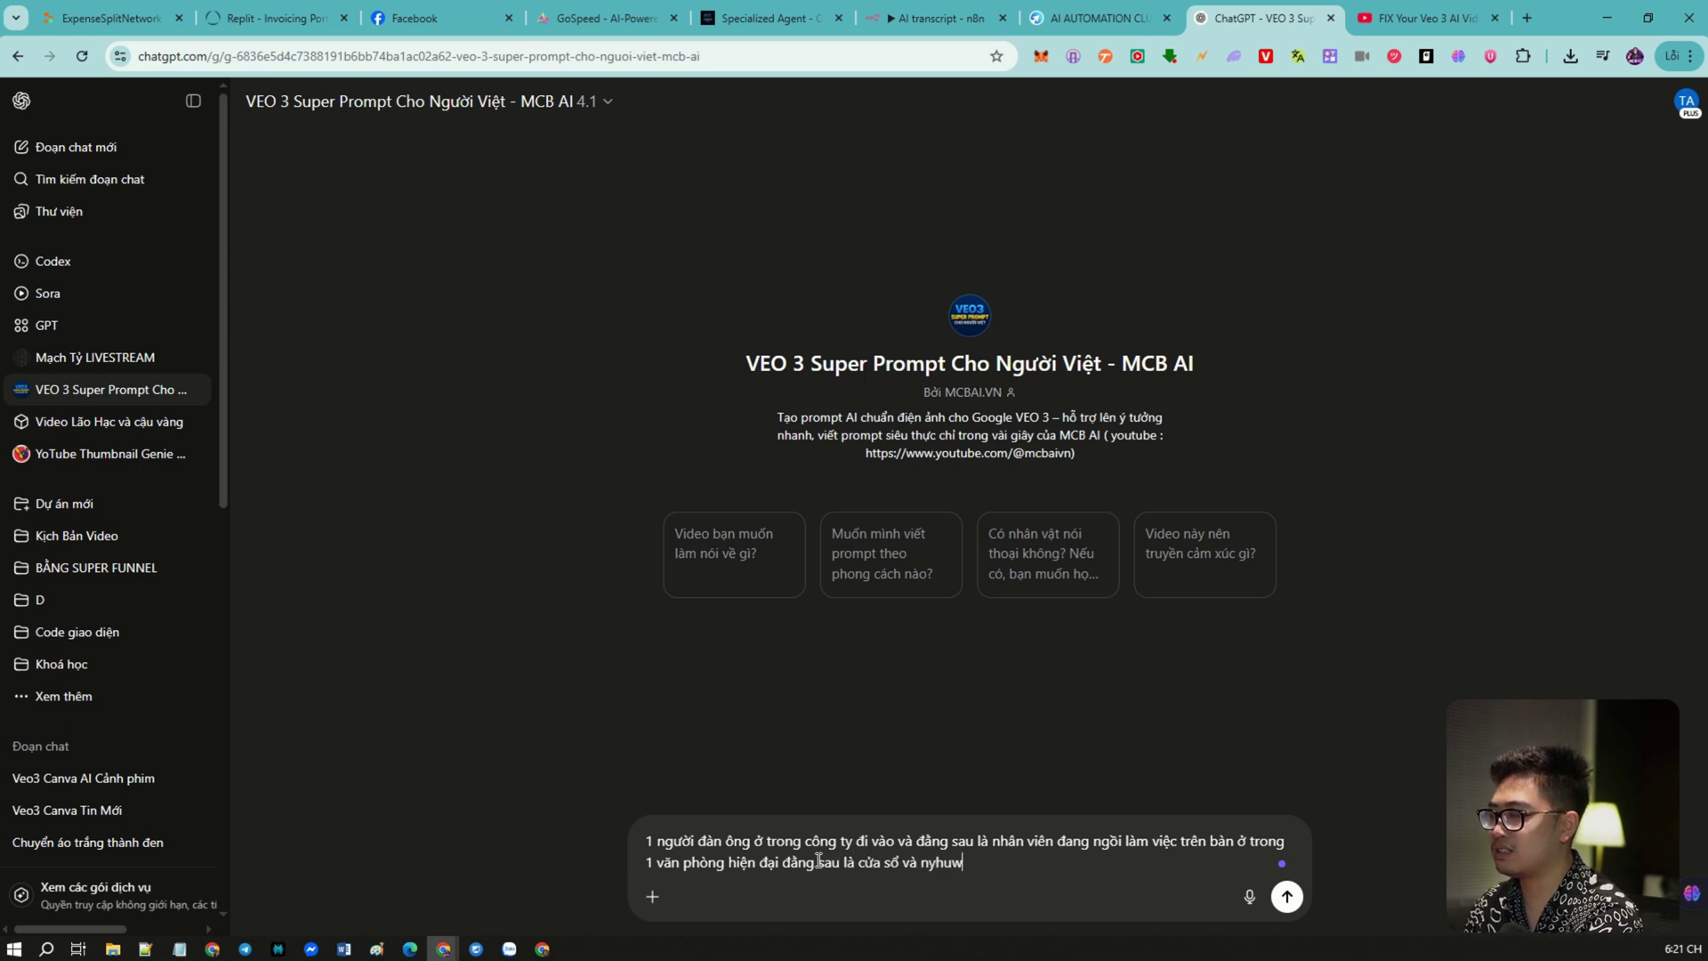
key(BackSpace)
key(BackSpace)
key(BackSpace)
key(BackSpace)
text(hững to)
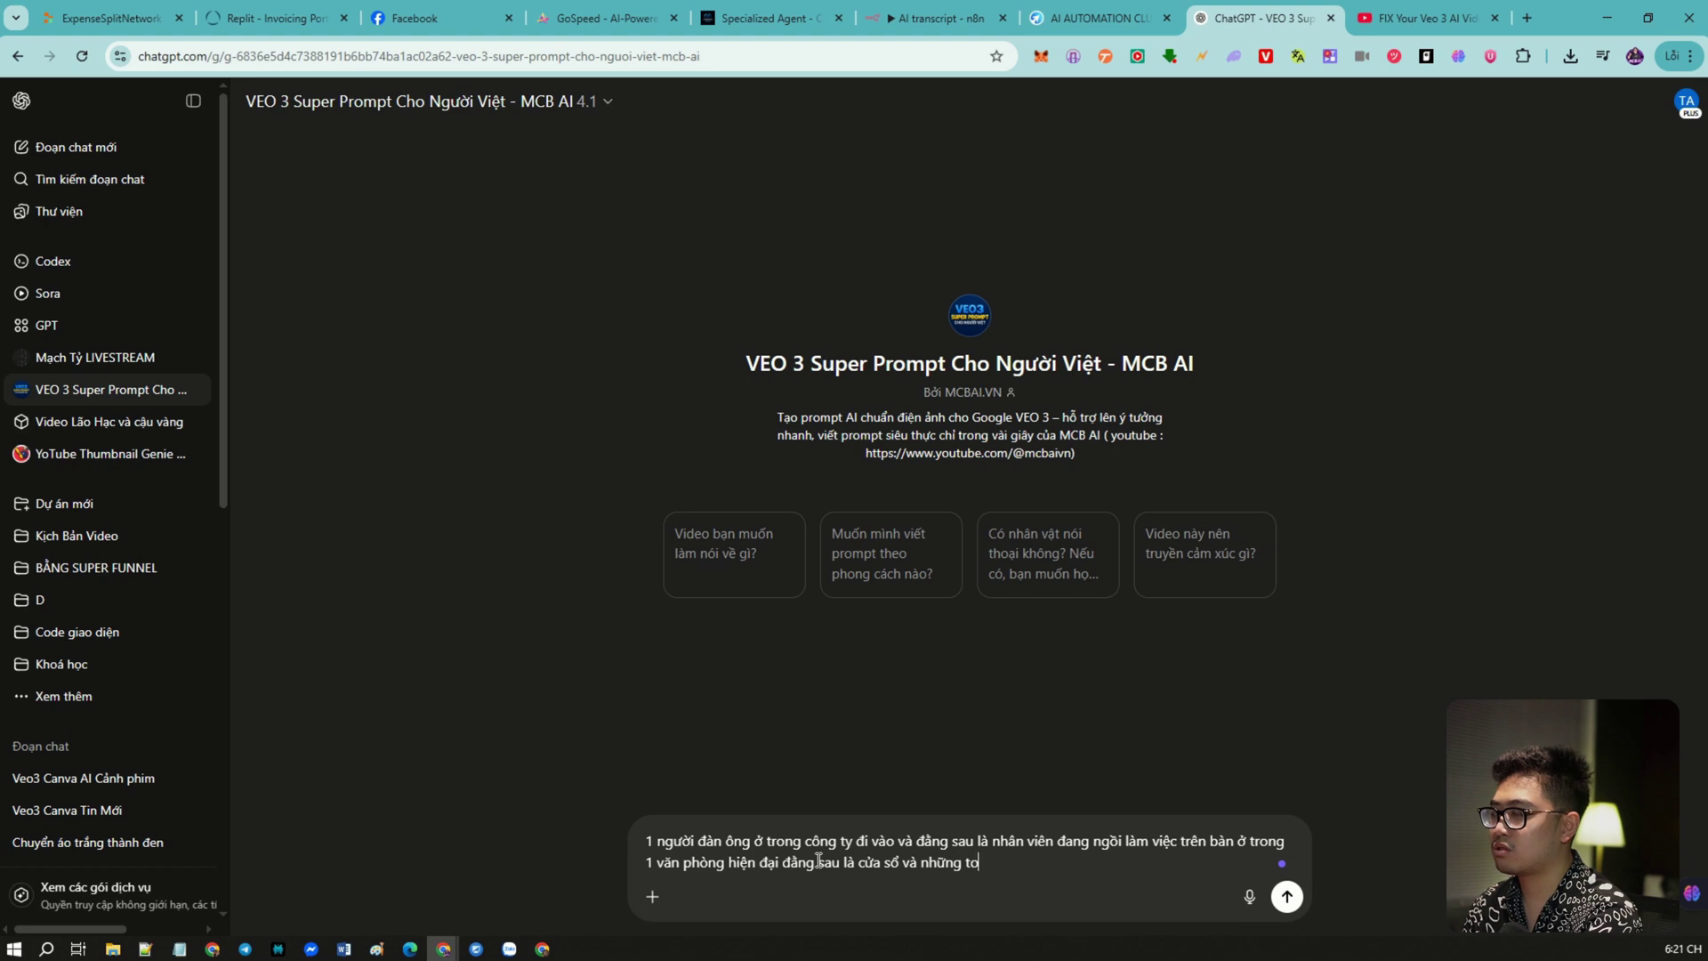
text(à cao ốc)
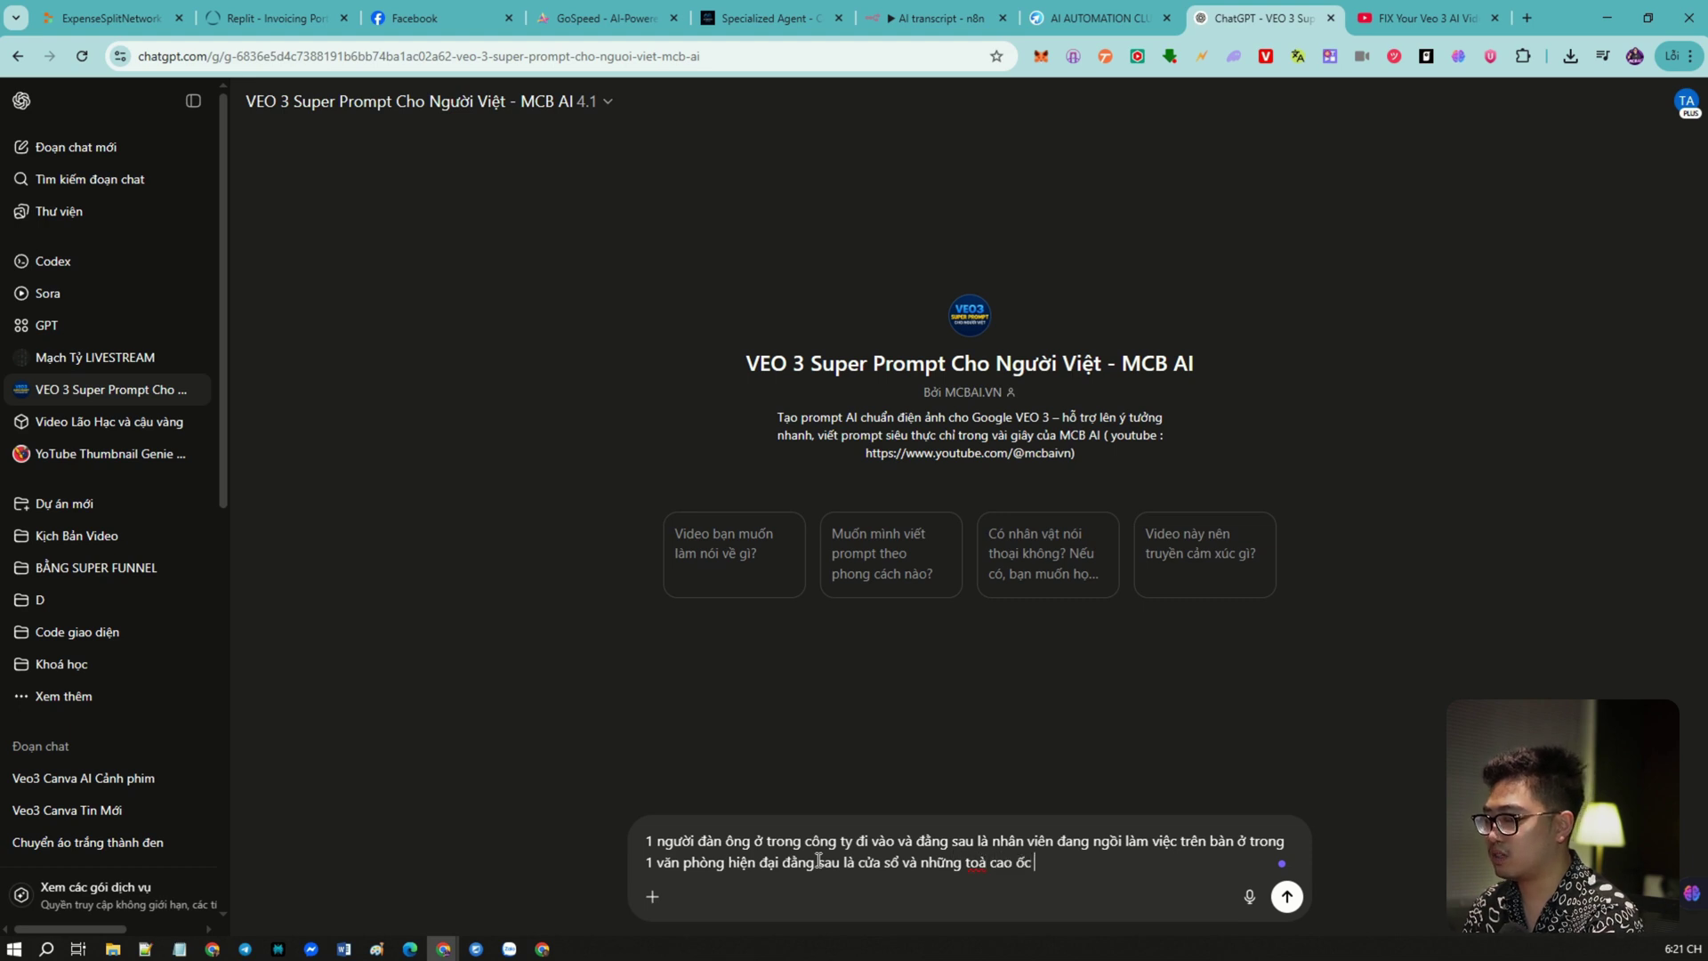
Continue the message with ". Người đàn ông đi ra và nói : Các bạn đã biết chưa , Veo3".
text( . Ngươi đ)
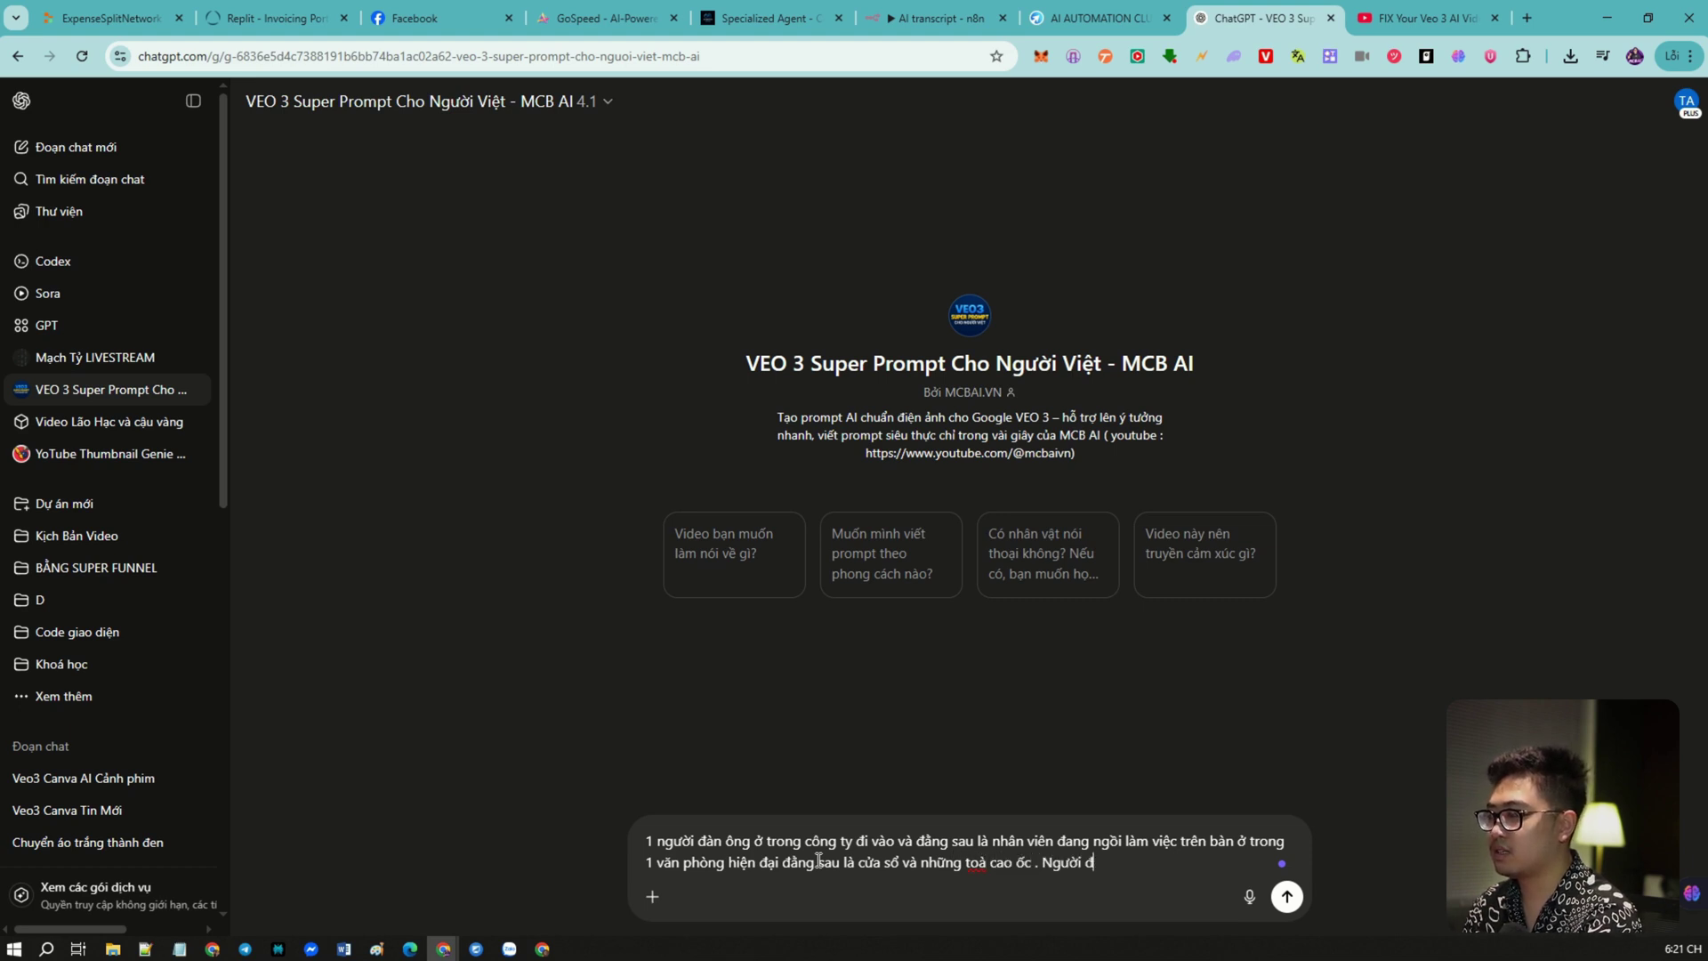
text(àn ông d)
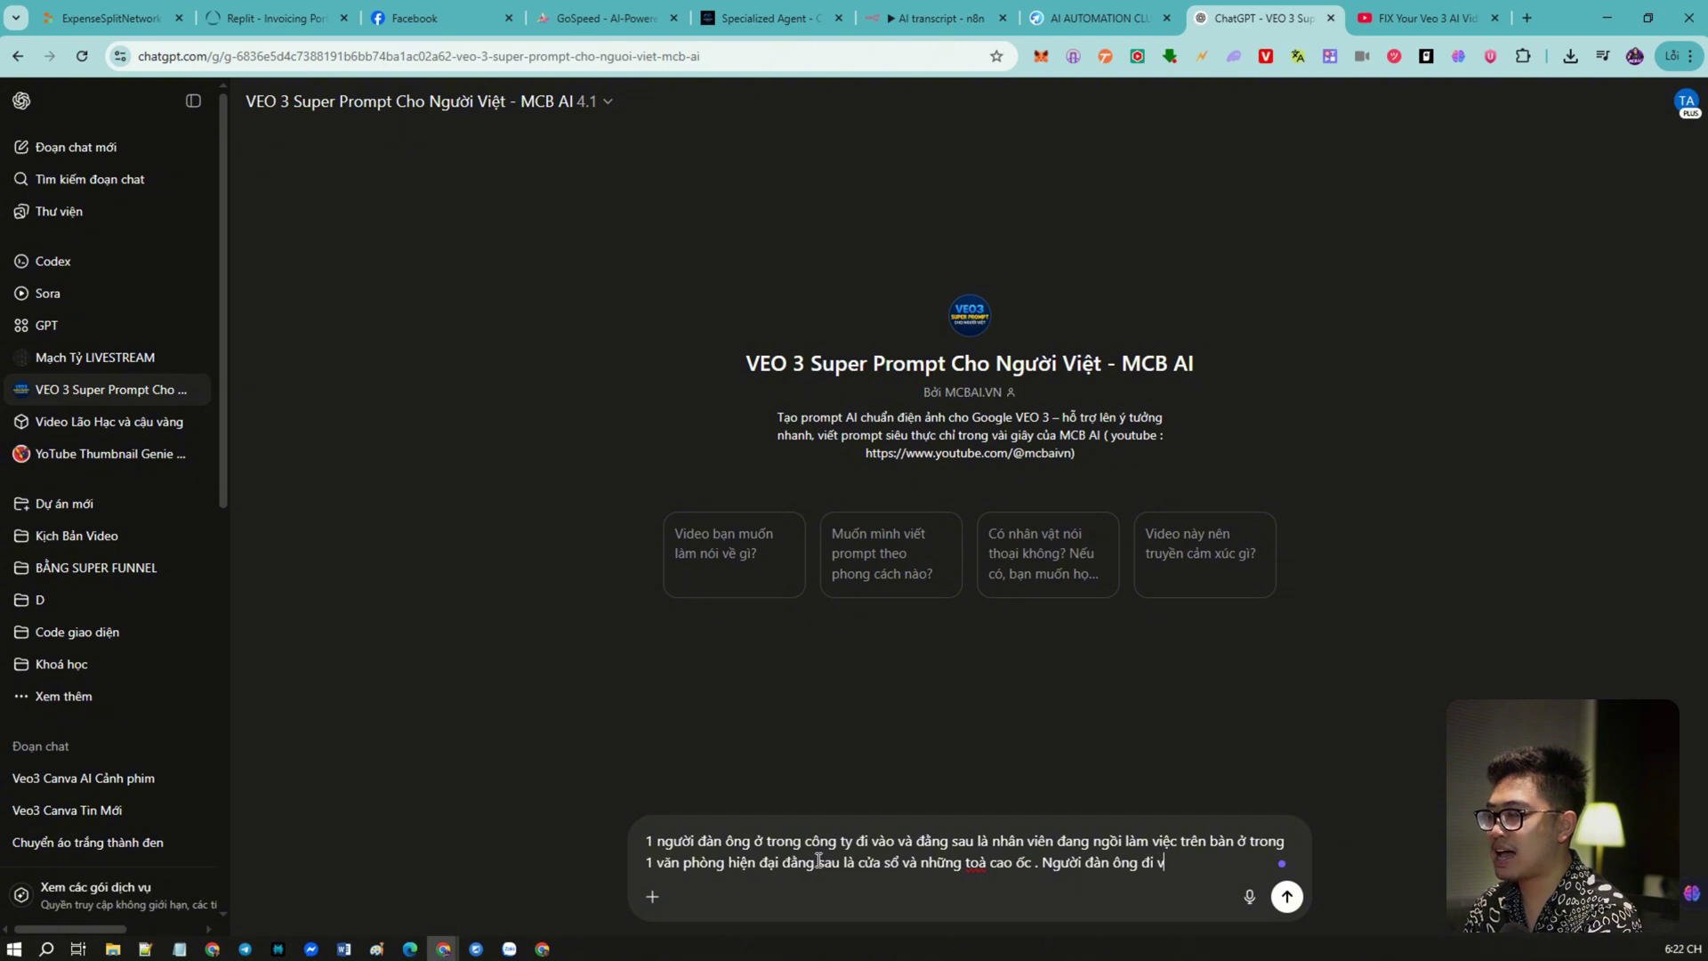
text(i ra và no)
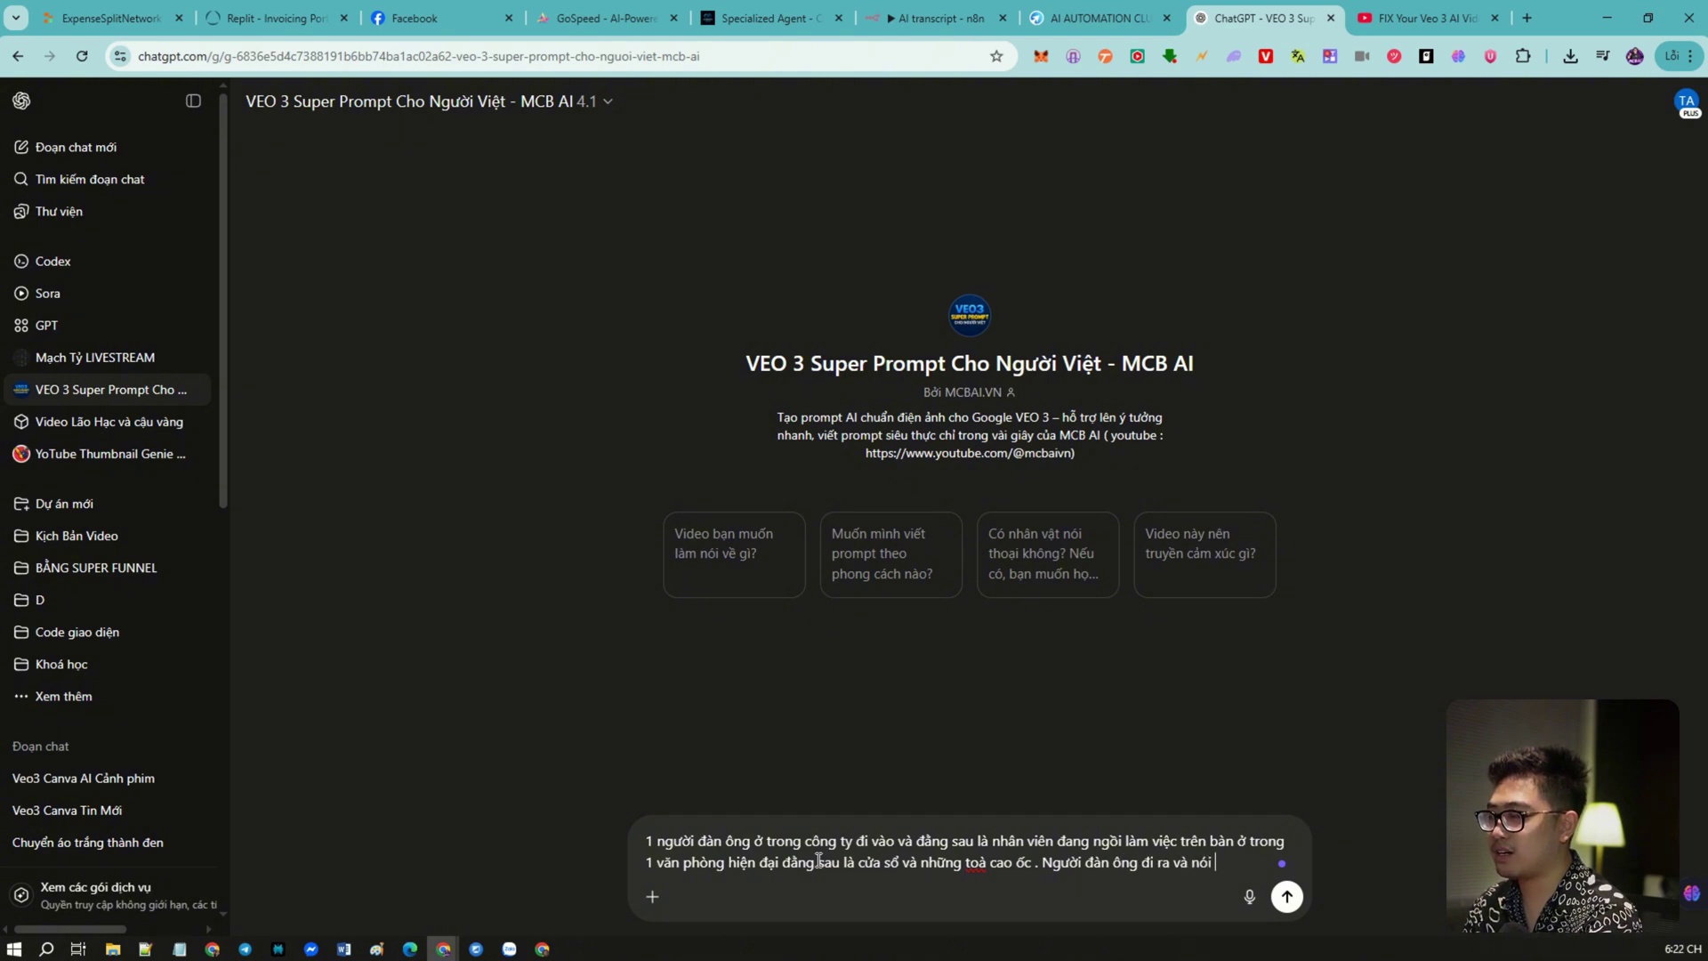
text(i : bon)
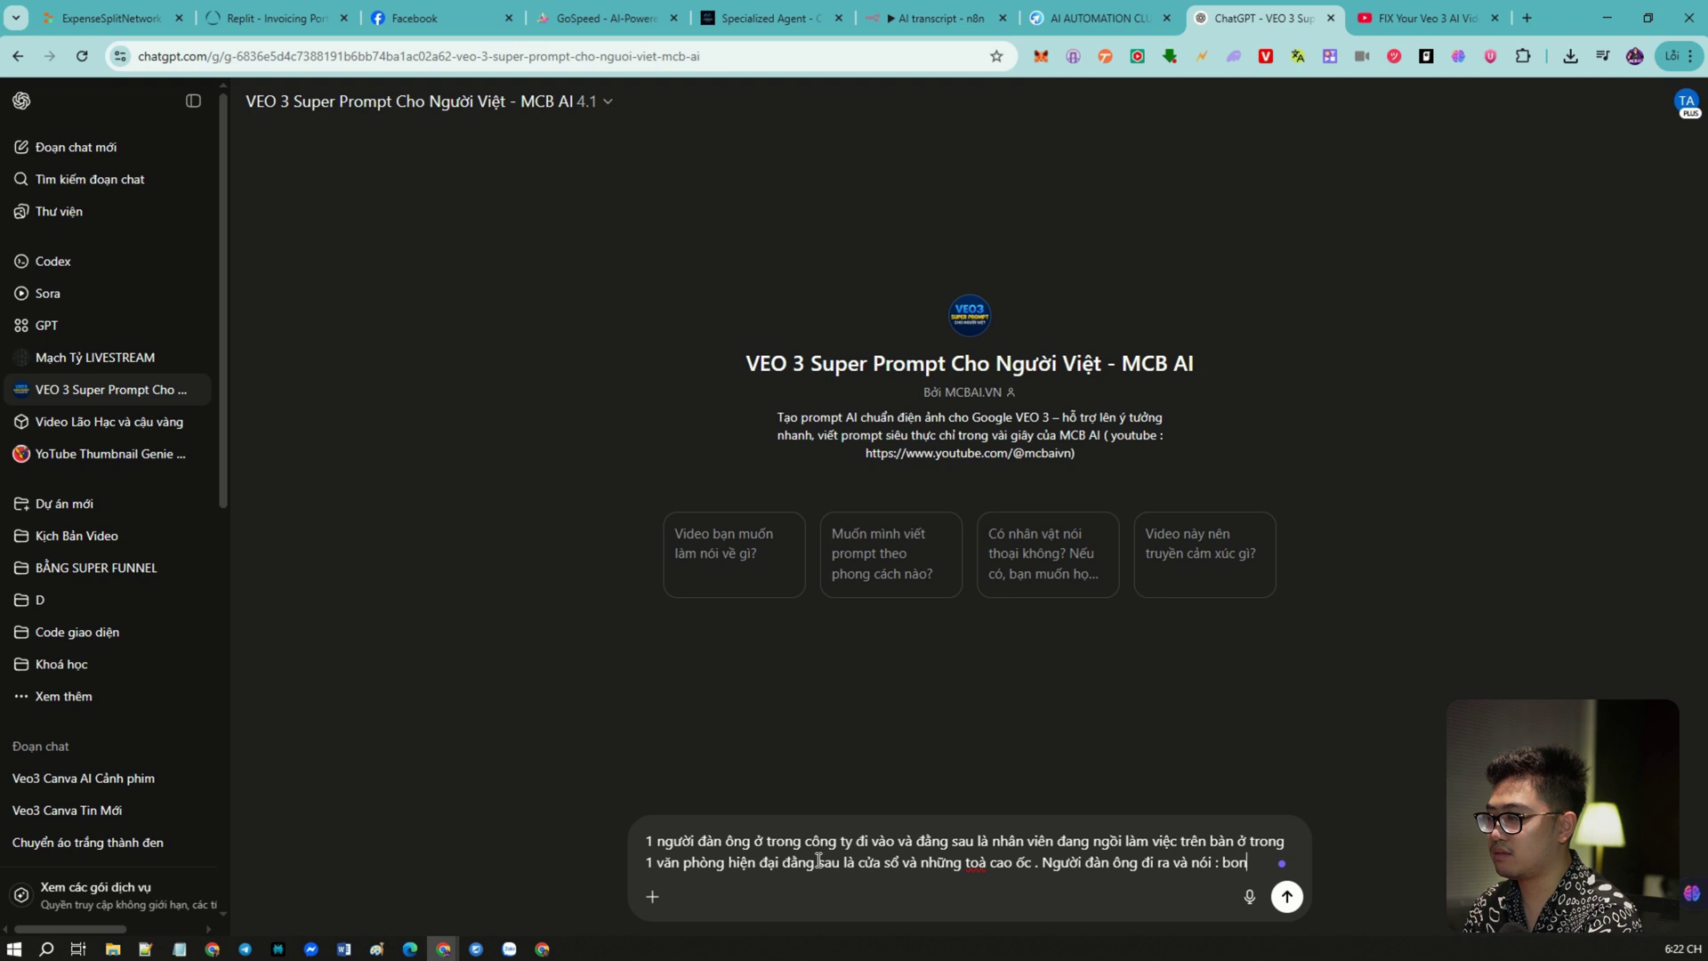
key(BackSpace)
key(BackSpace)
key(BackSpace)
text(Các bạn đ)
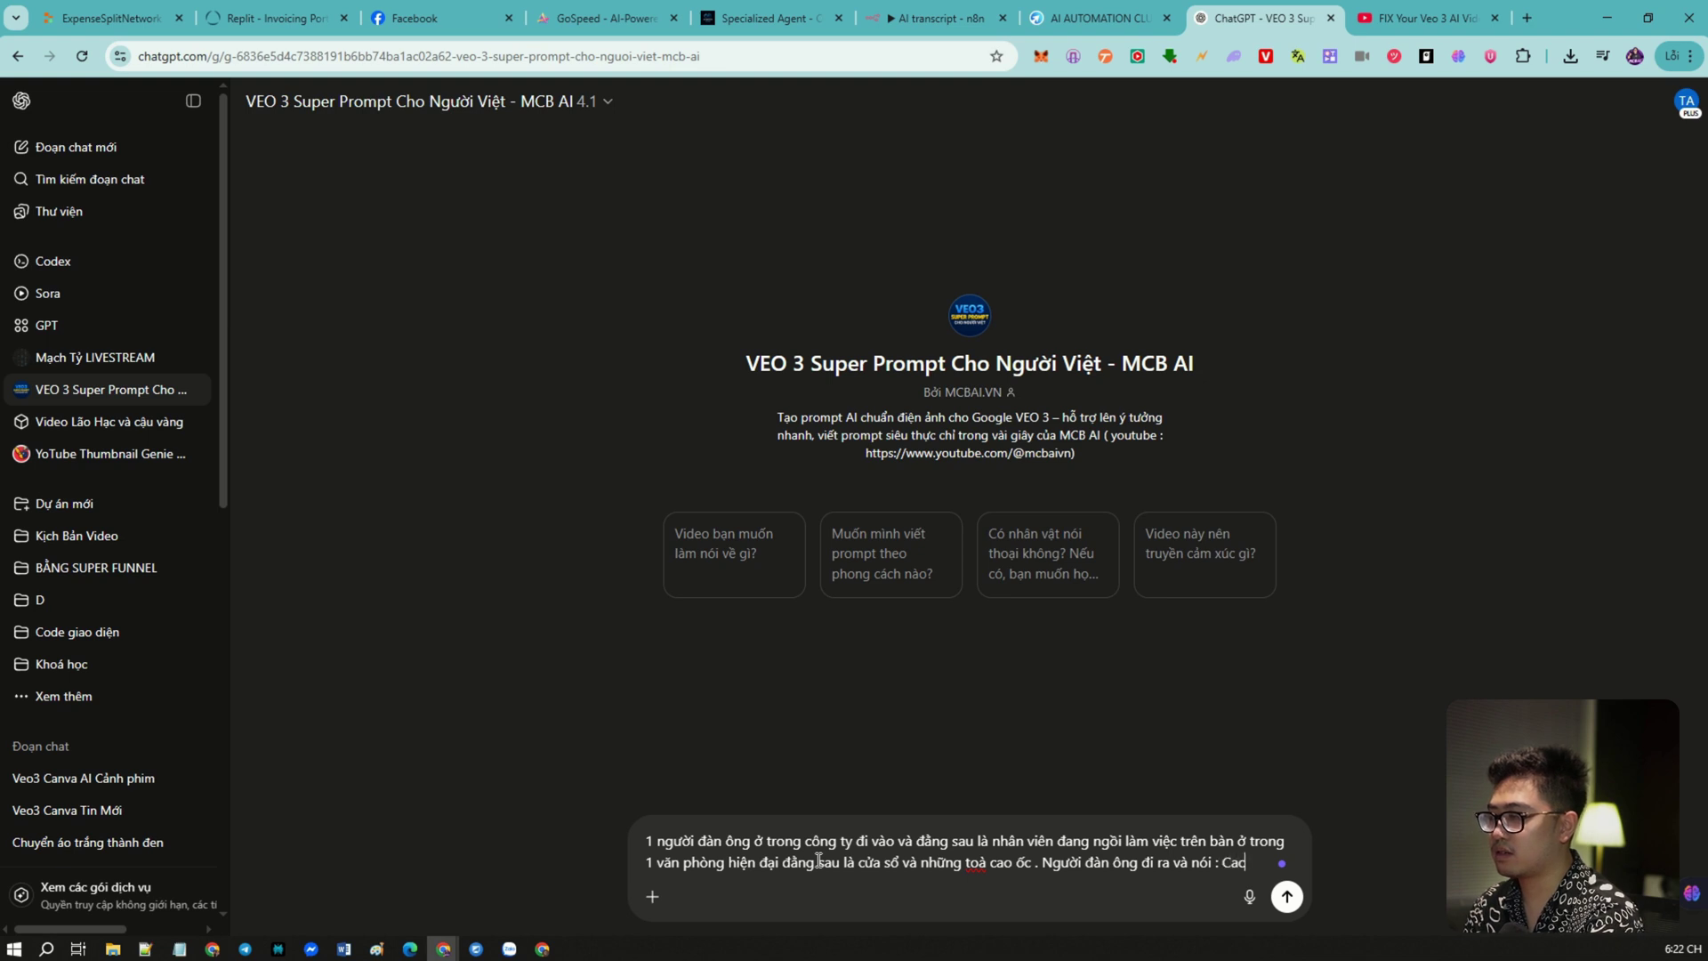
text(ã biê)
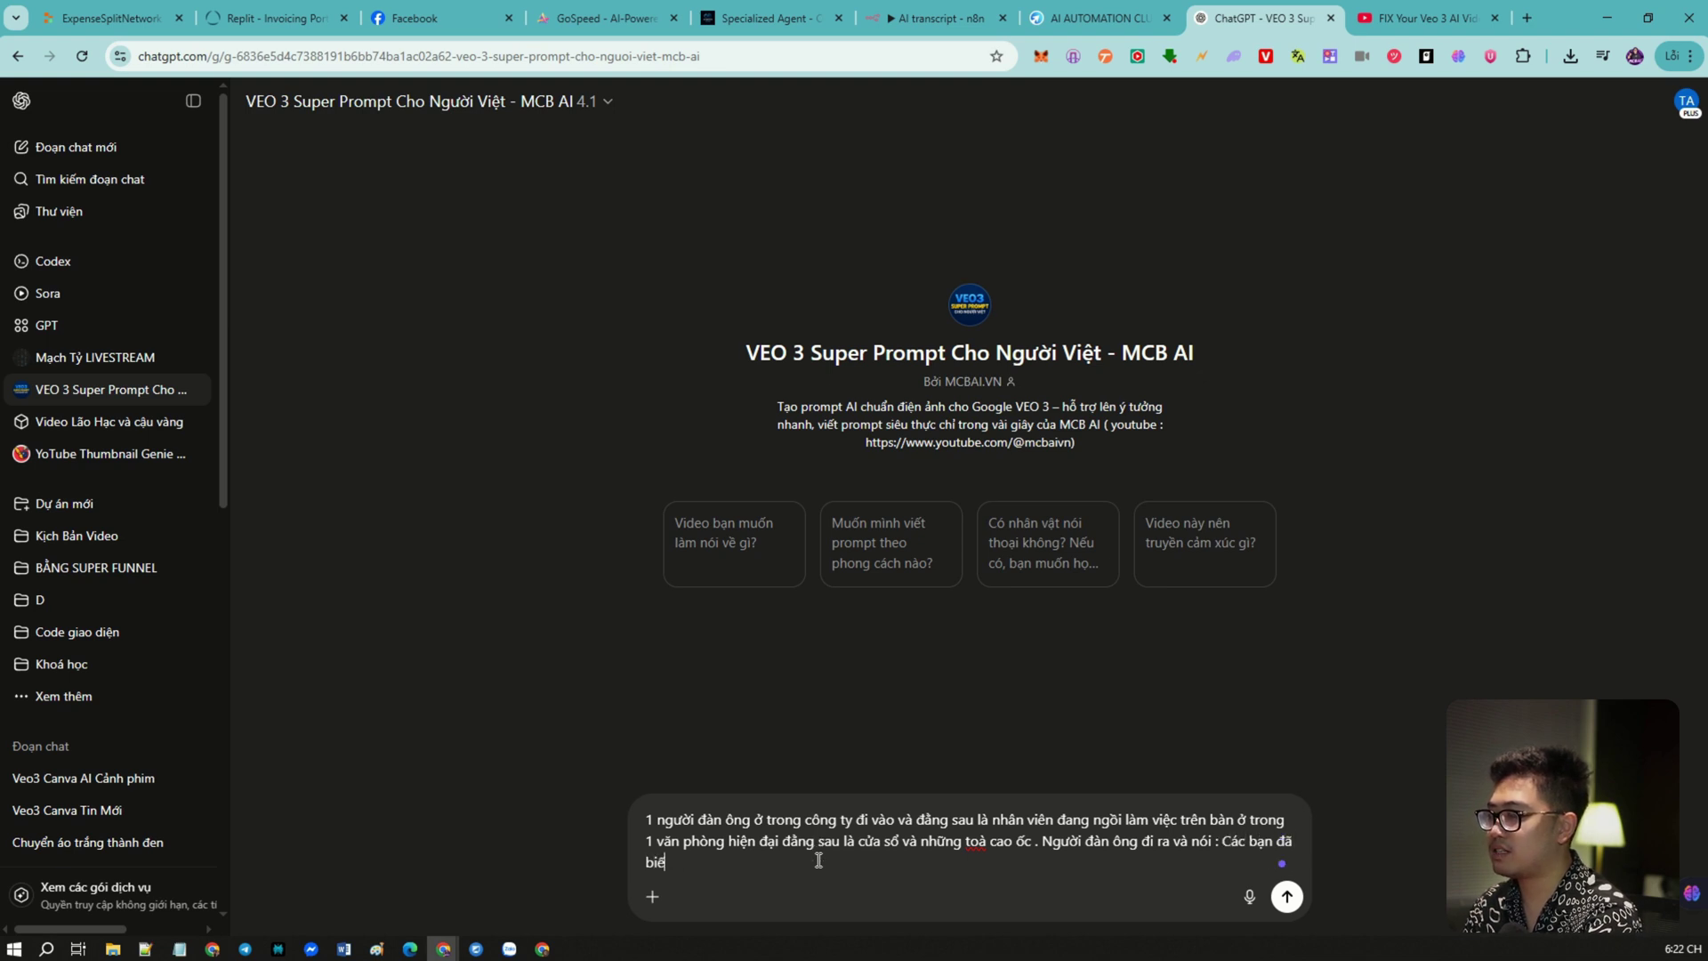
text(t chưa , Veo 3 )
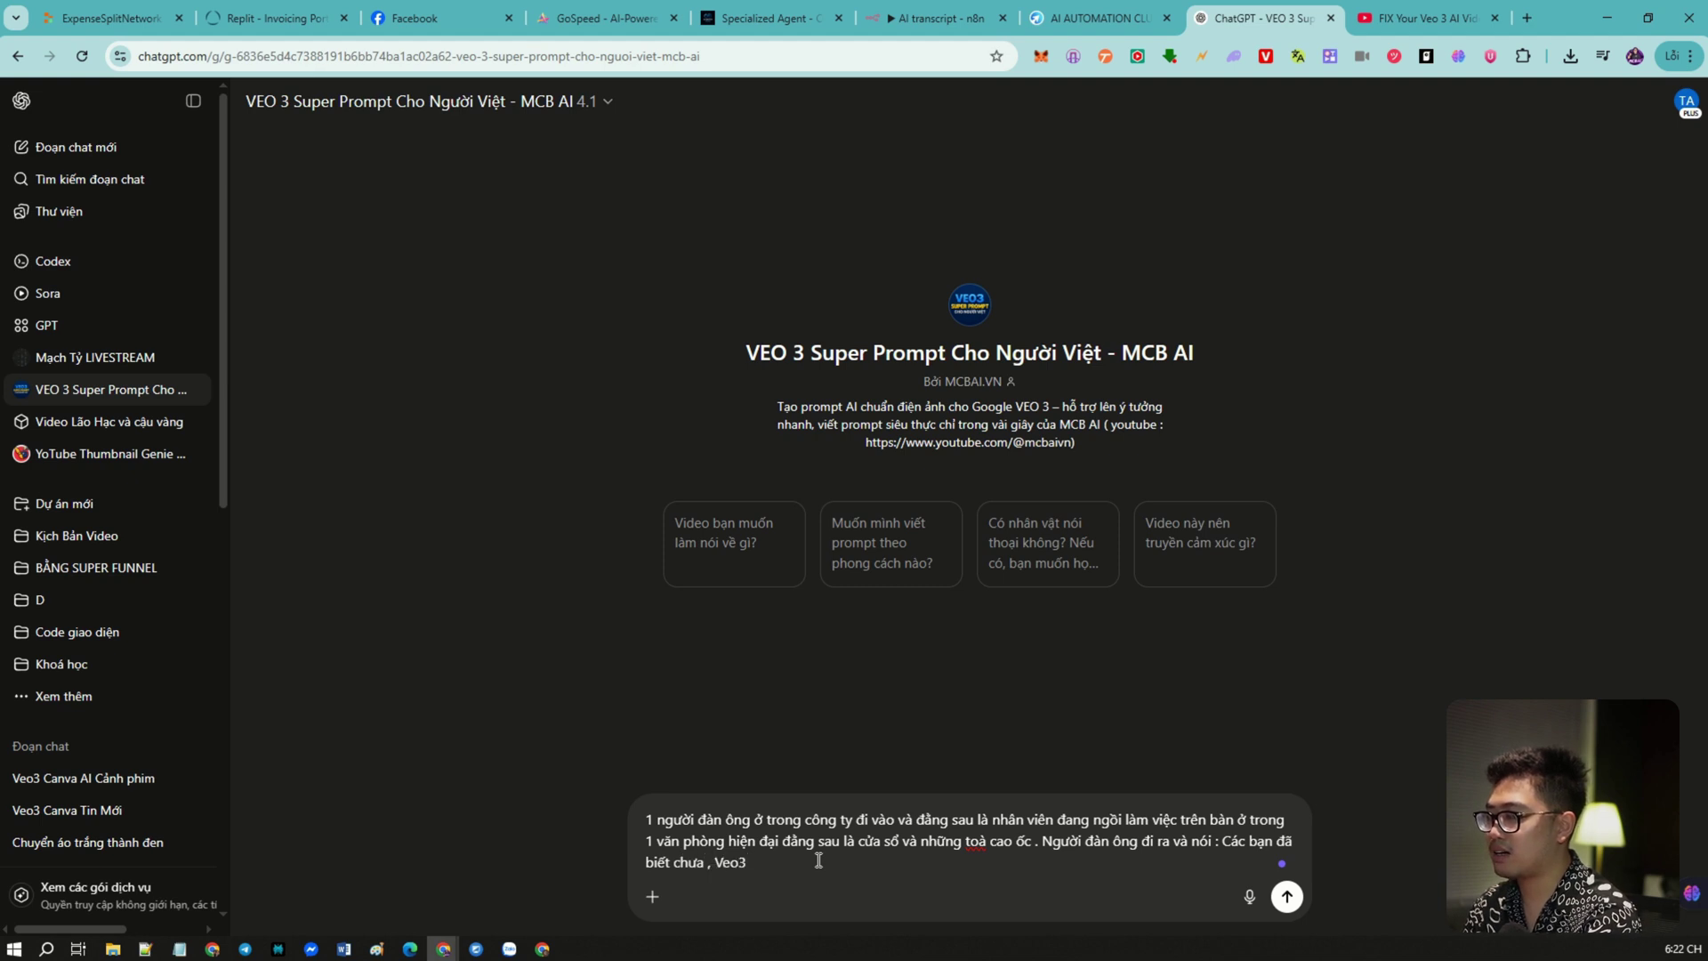
Extend the man's spoken line with "giờ có thể sử dụng hoàn toàn miễn phí trên Canva".
text(giờ có thể sử)
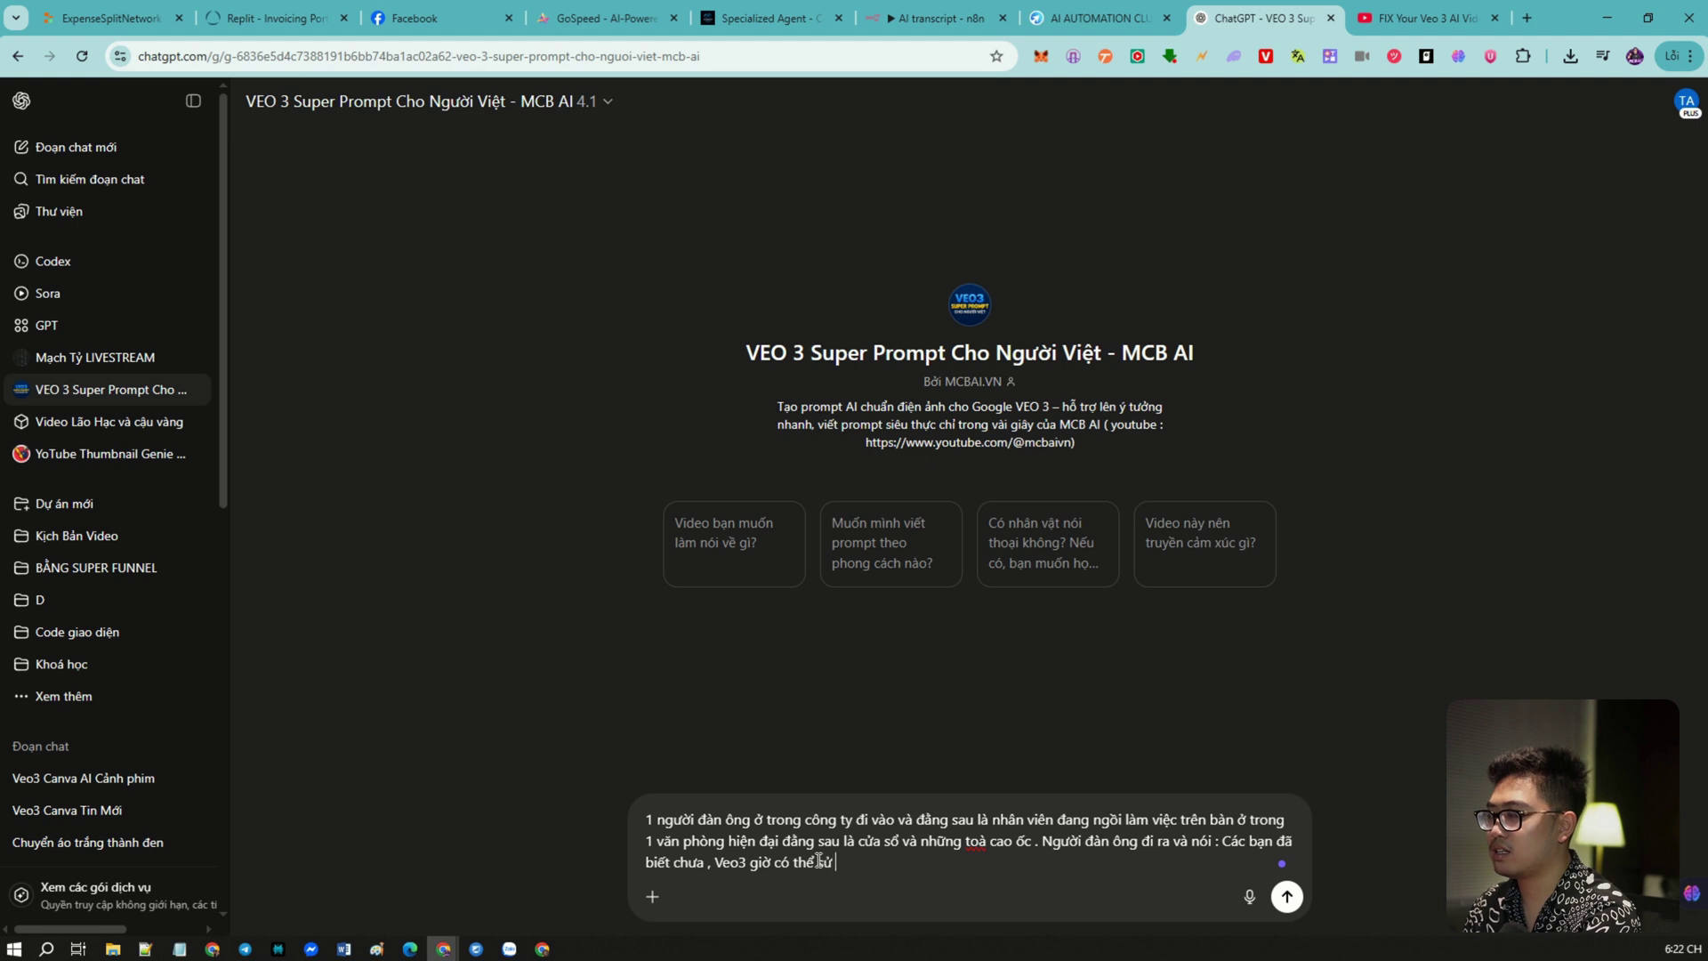
text( dung hoàn t)
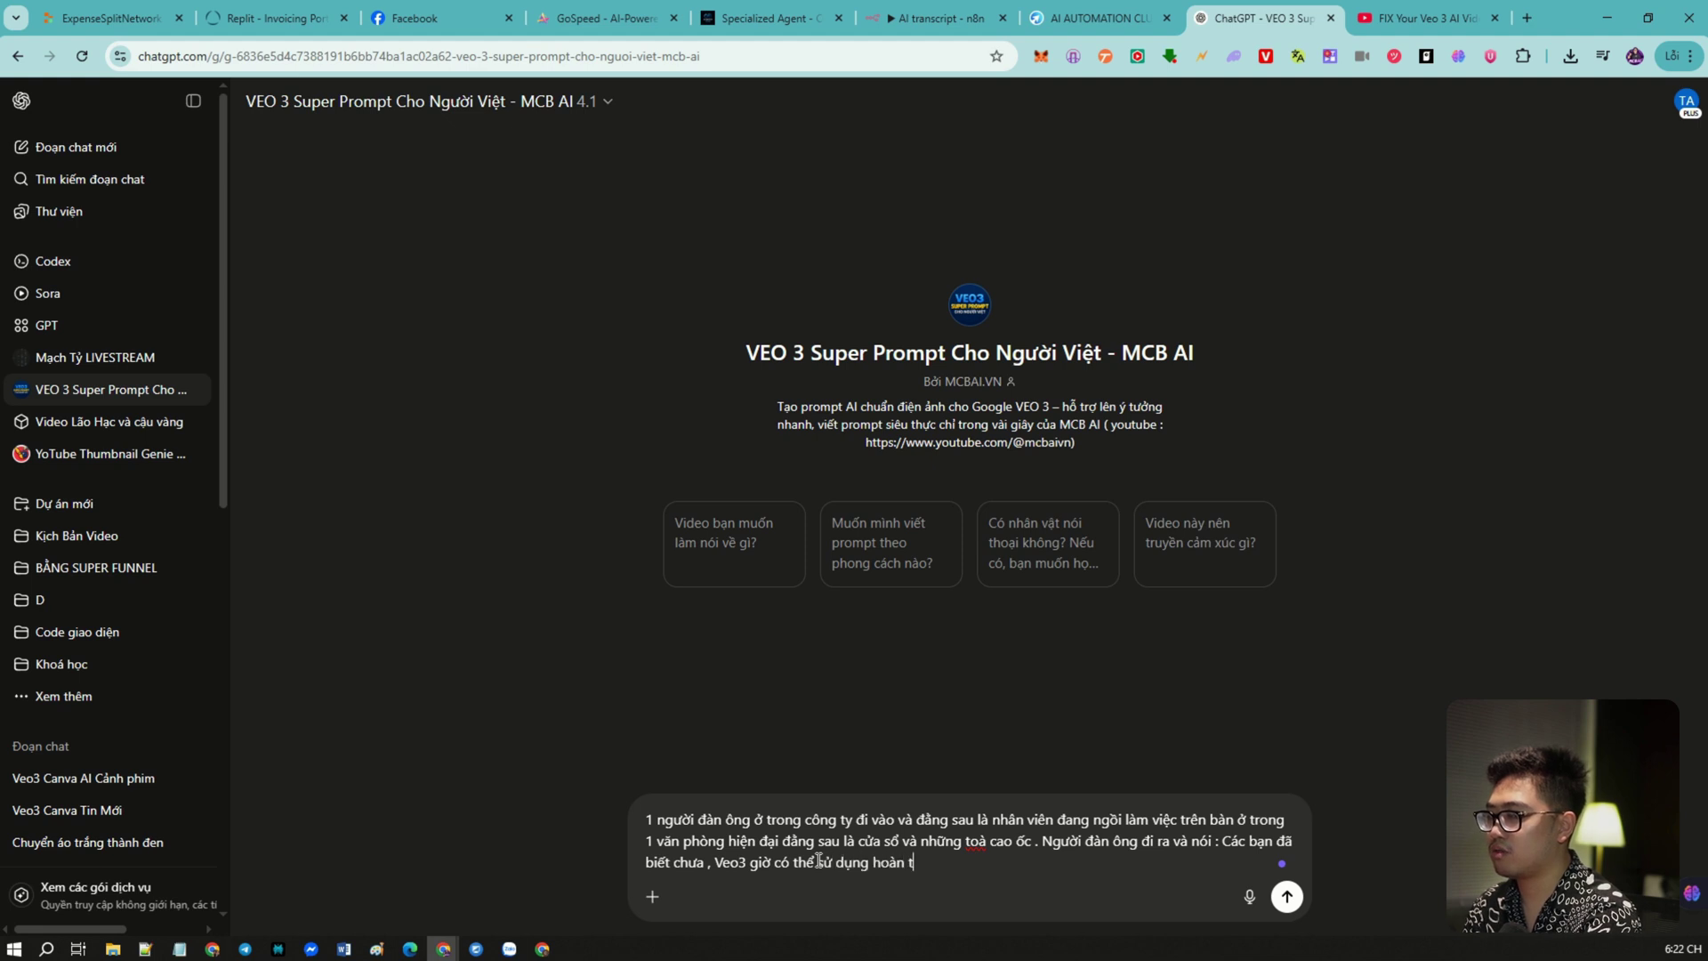
text(oàn miên phi)
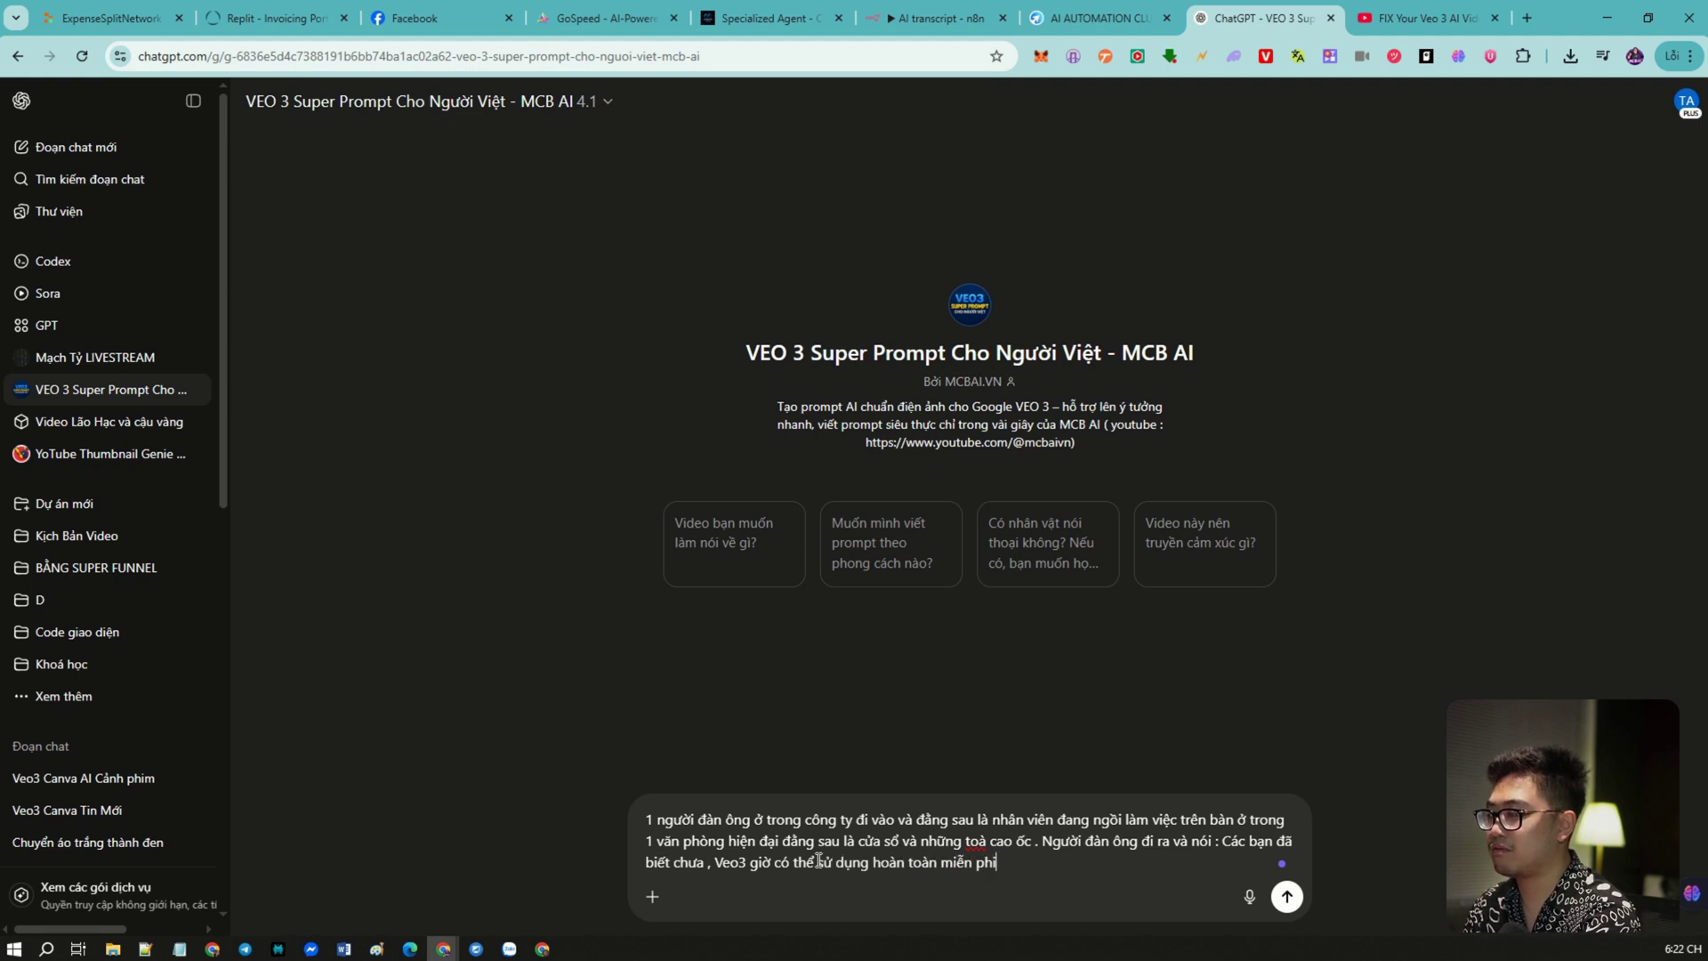
text( trên CANV)
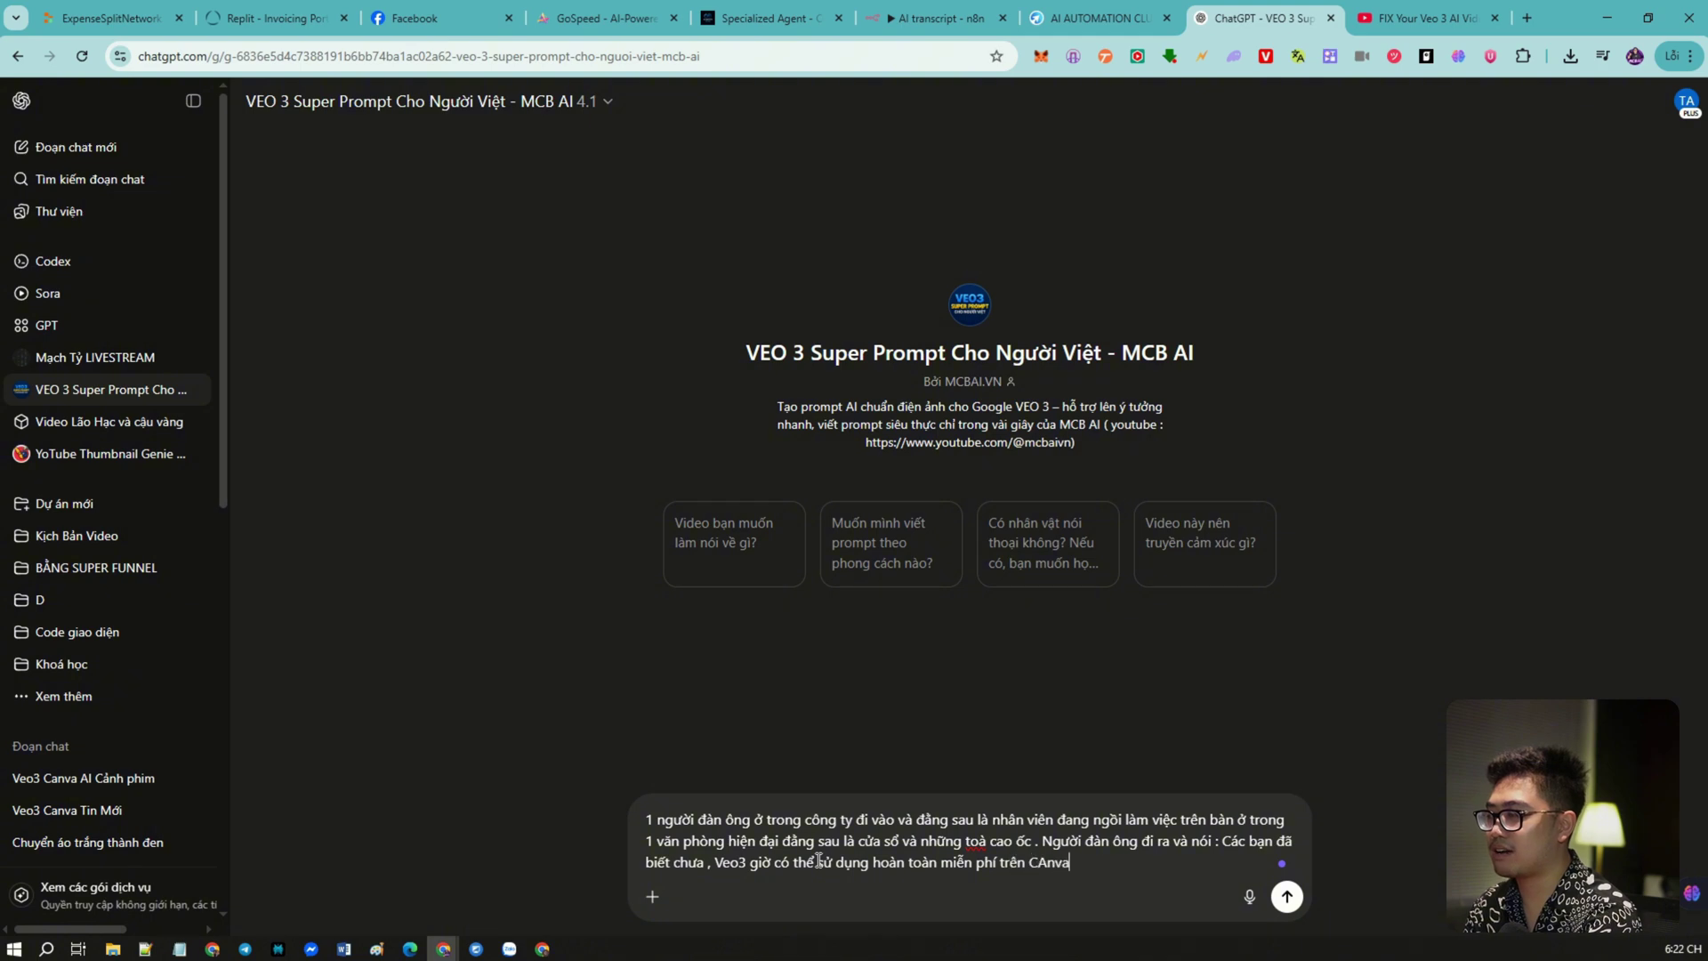
key(BackSpace)
key(BackSpace)
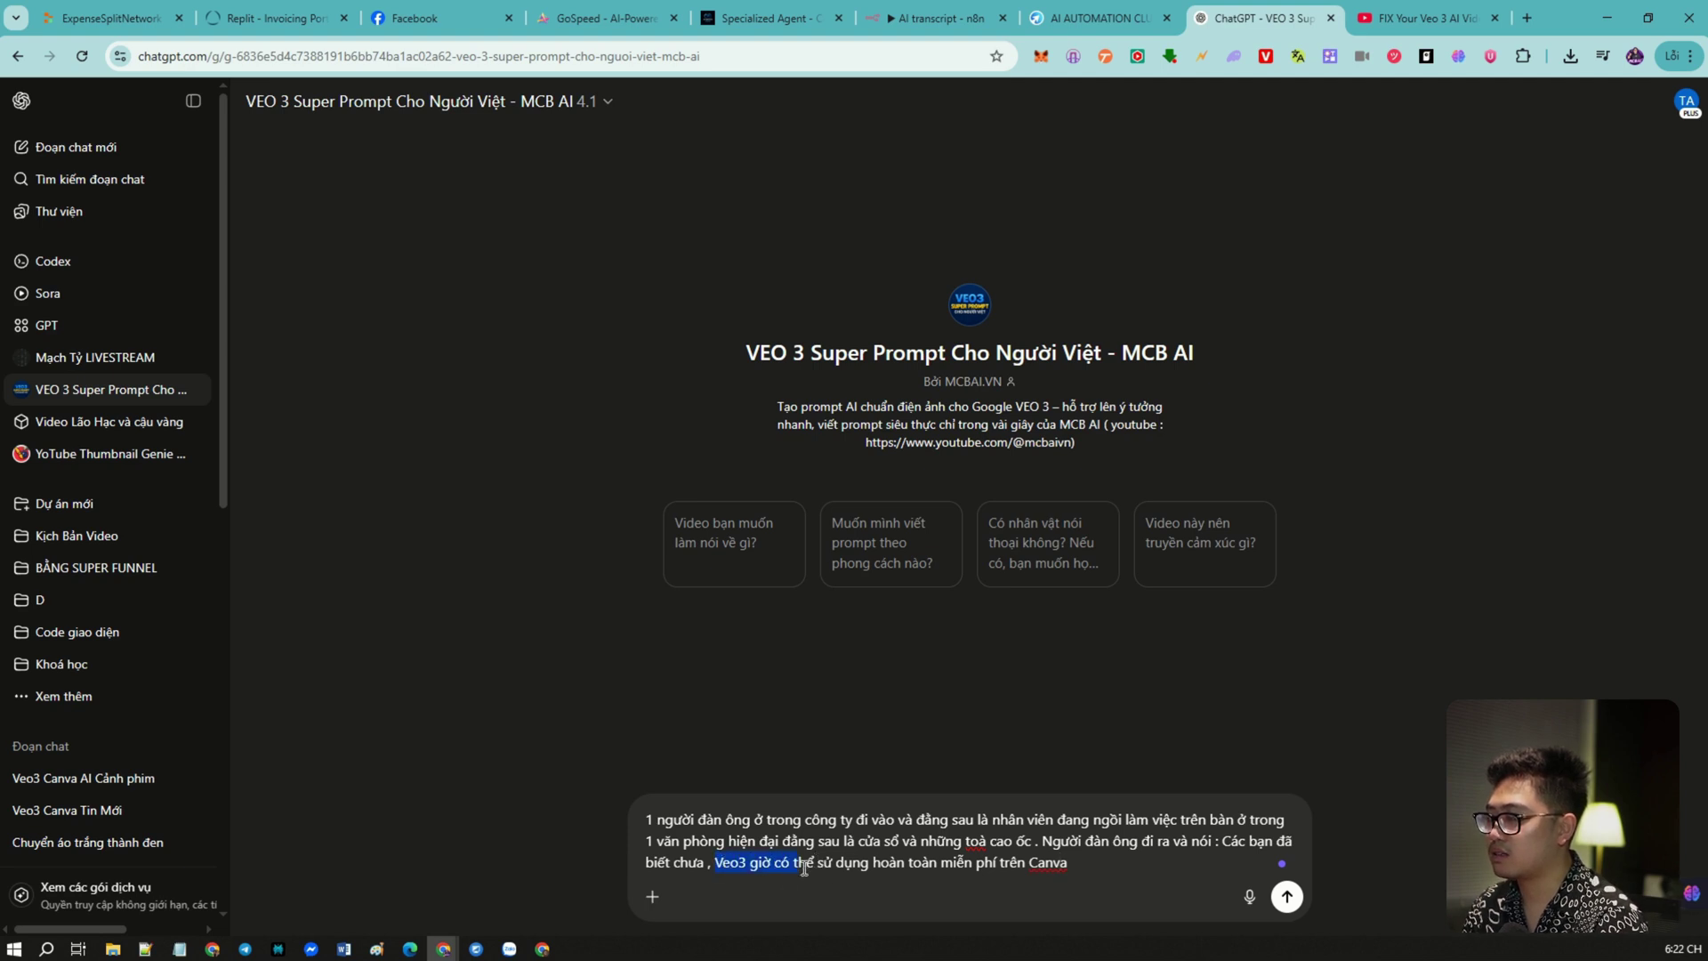
Replace "sử dụng" with "tạo video" in the man's spoken line and return to the end of the message.
drag(805, 868, 861, 868)
click(943, 864)
click(1102, 868)
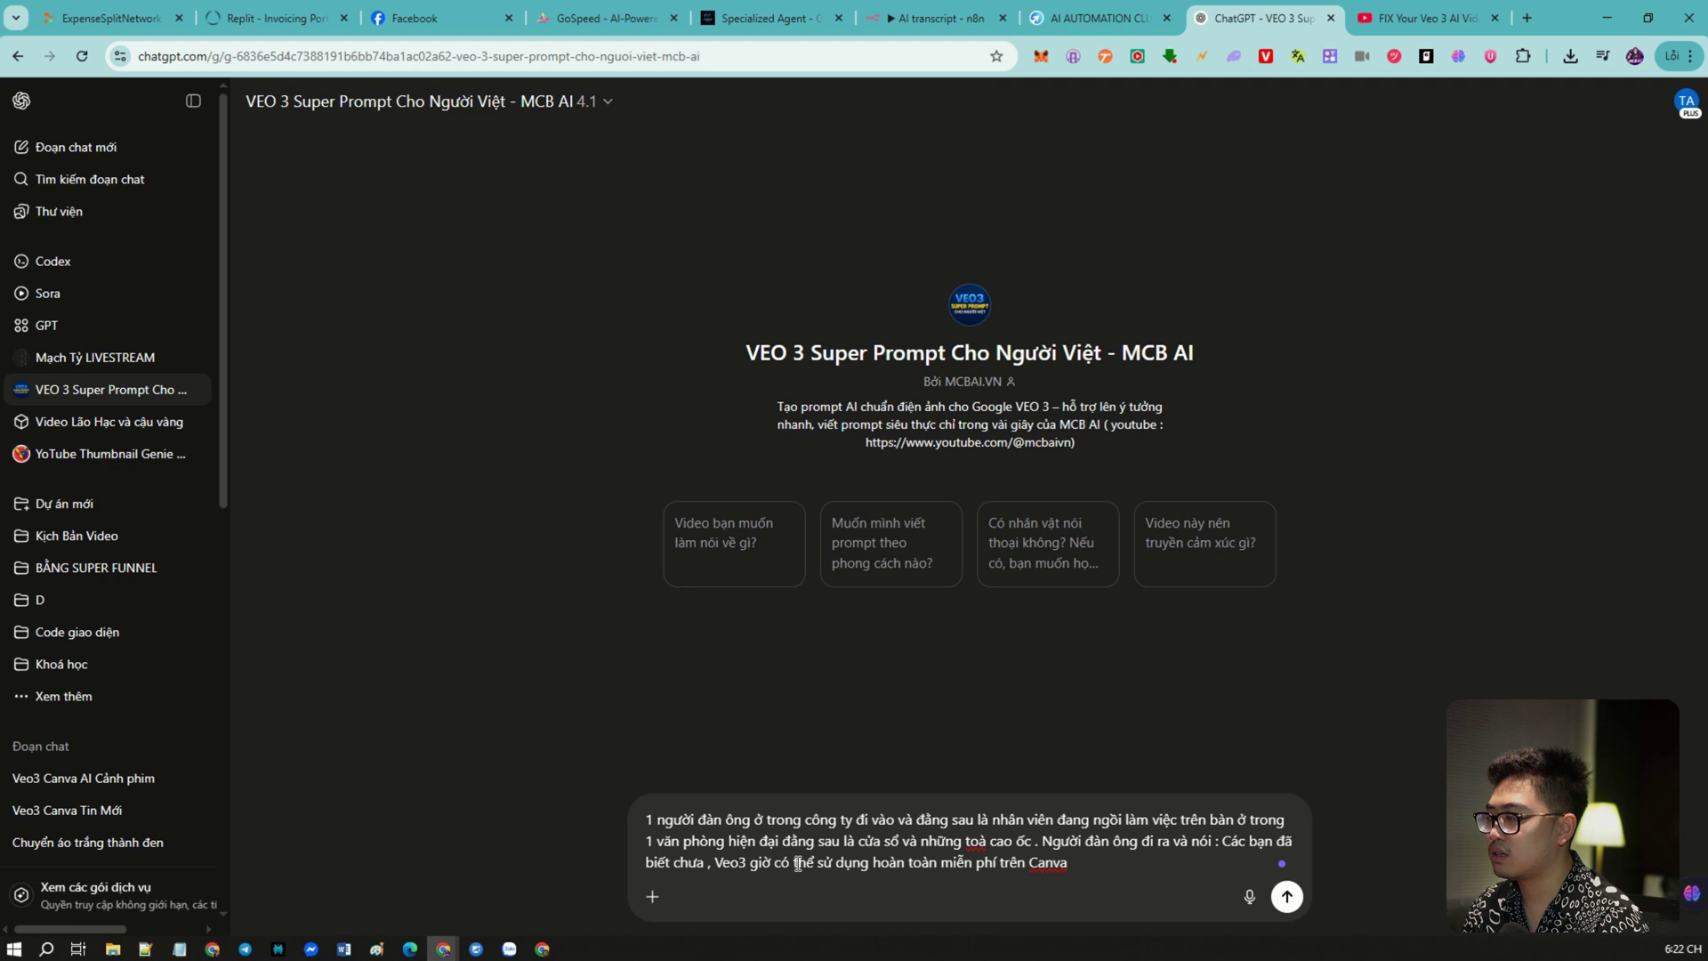
drag(816, 863, 865, 865)
text(tạo video)
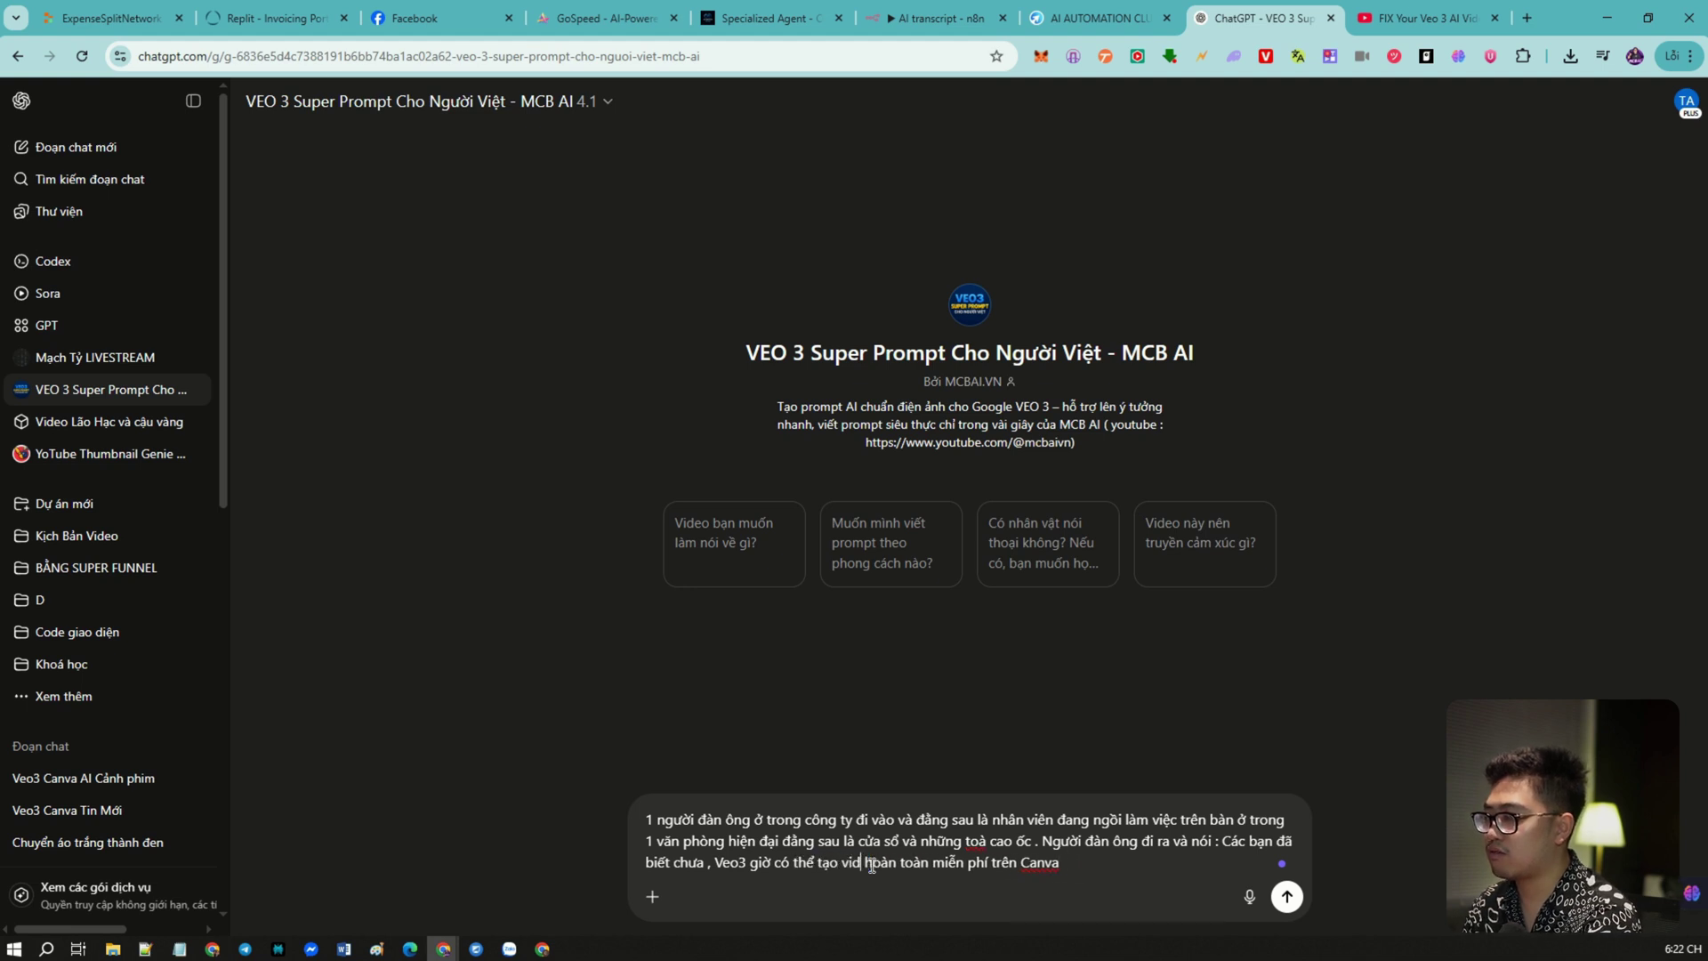
double_click(1046, 865)
click(1113, 858)
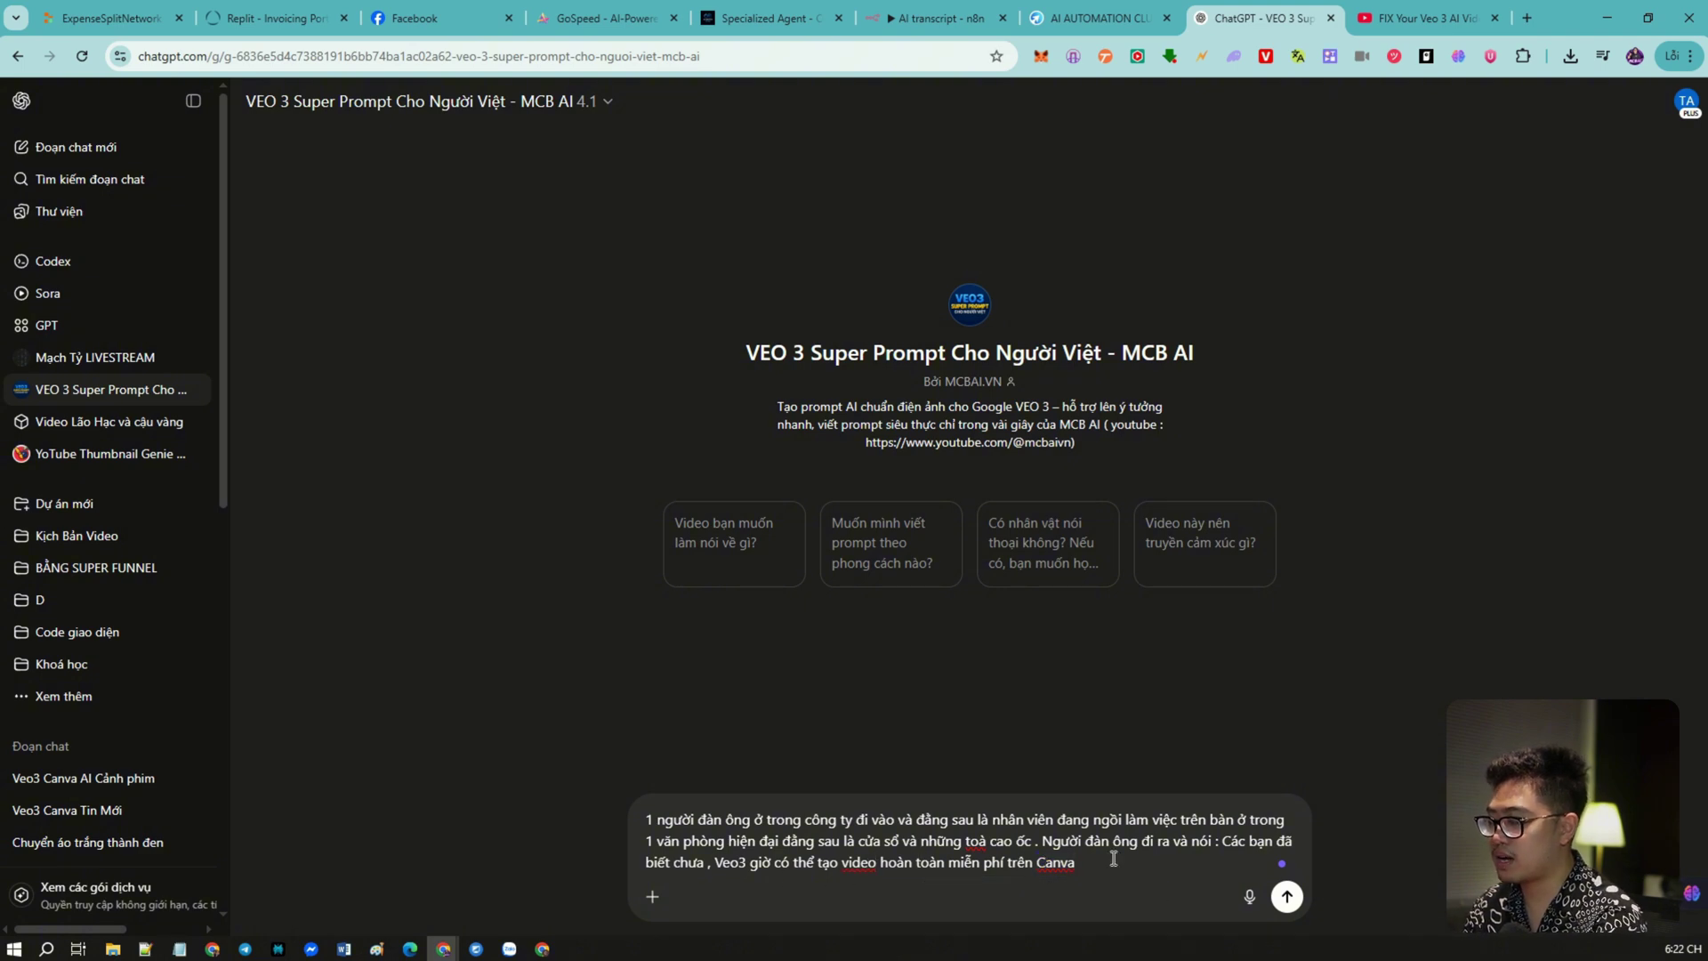
Add the sentence "Không cần tạo mail, không cần mail edu, không cần fake vpn." to the message.
text(. Khô)
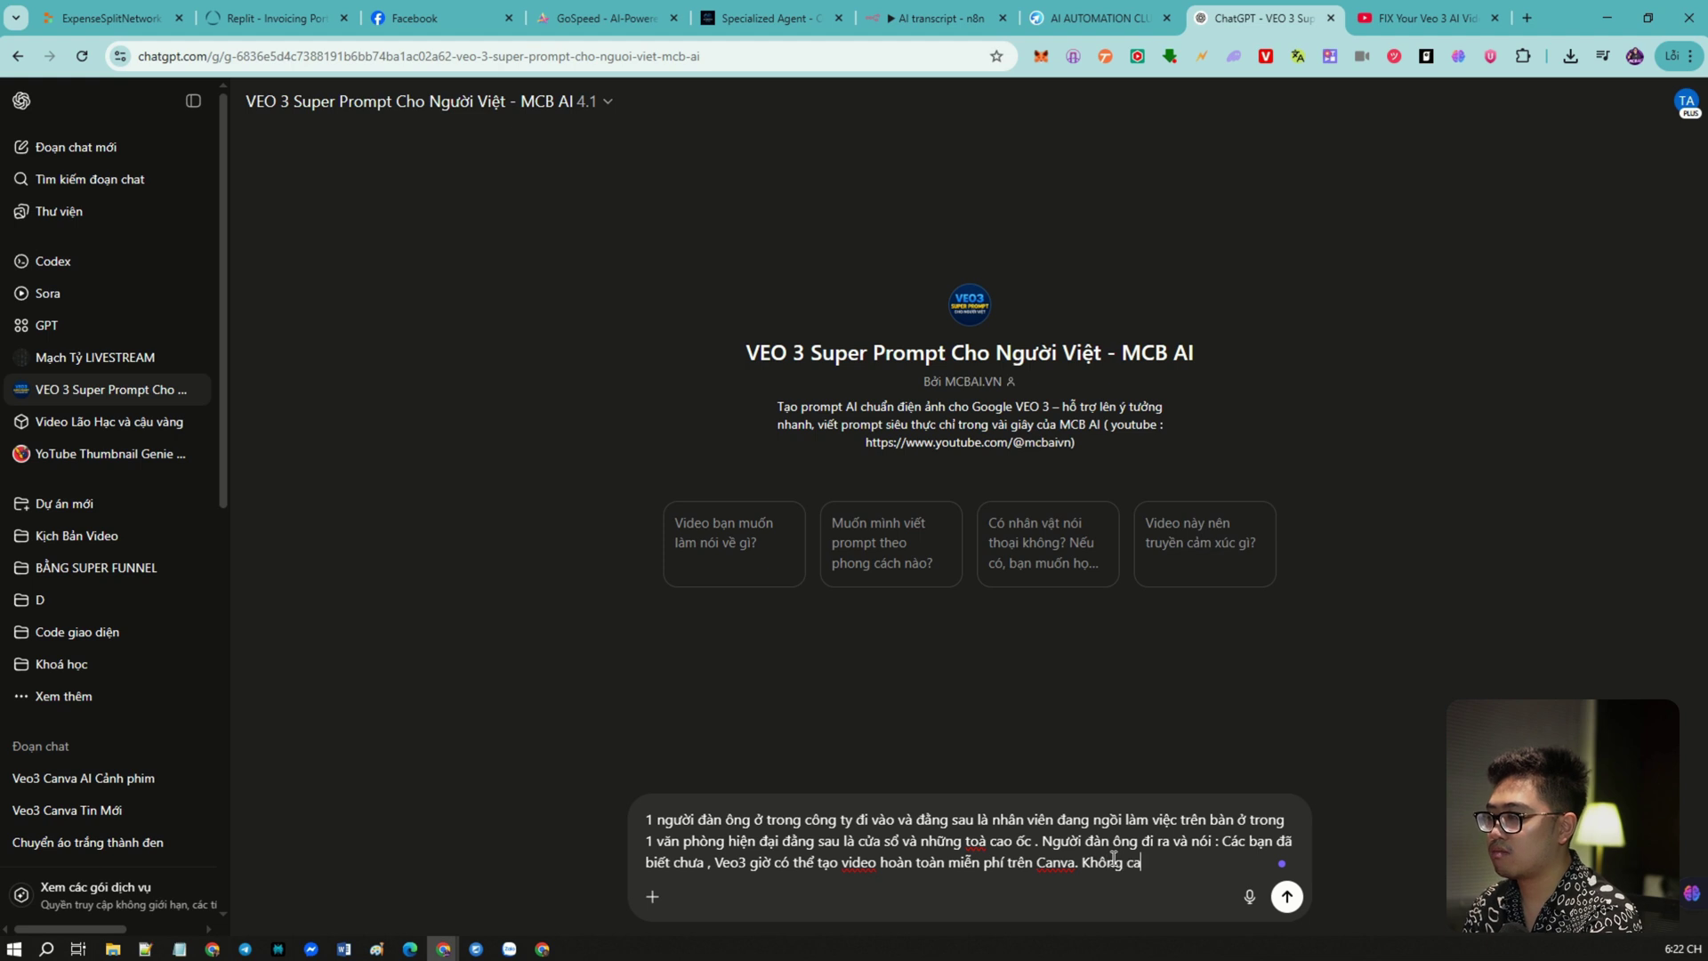
text(ng cần tạo m)
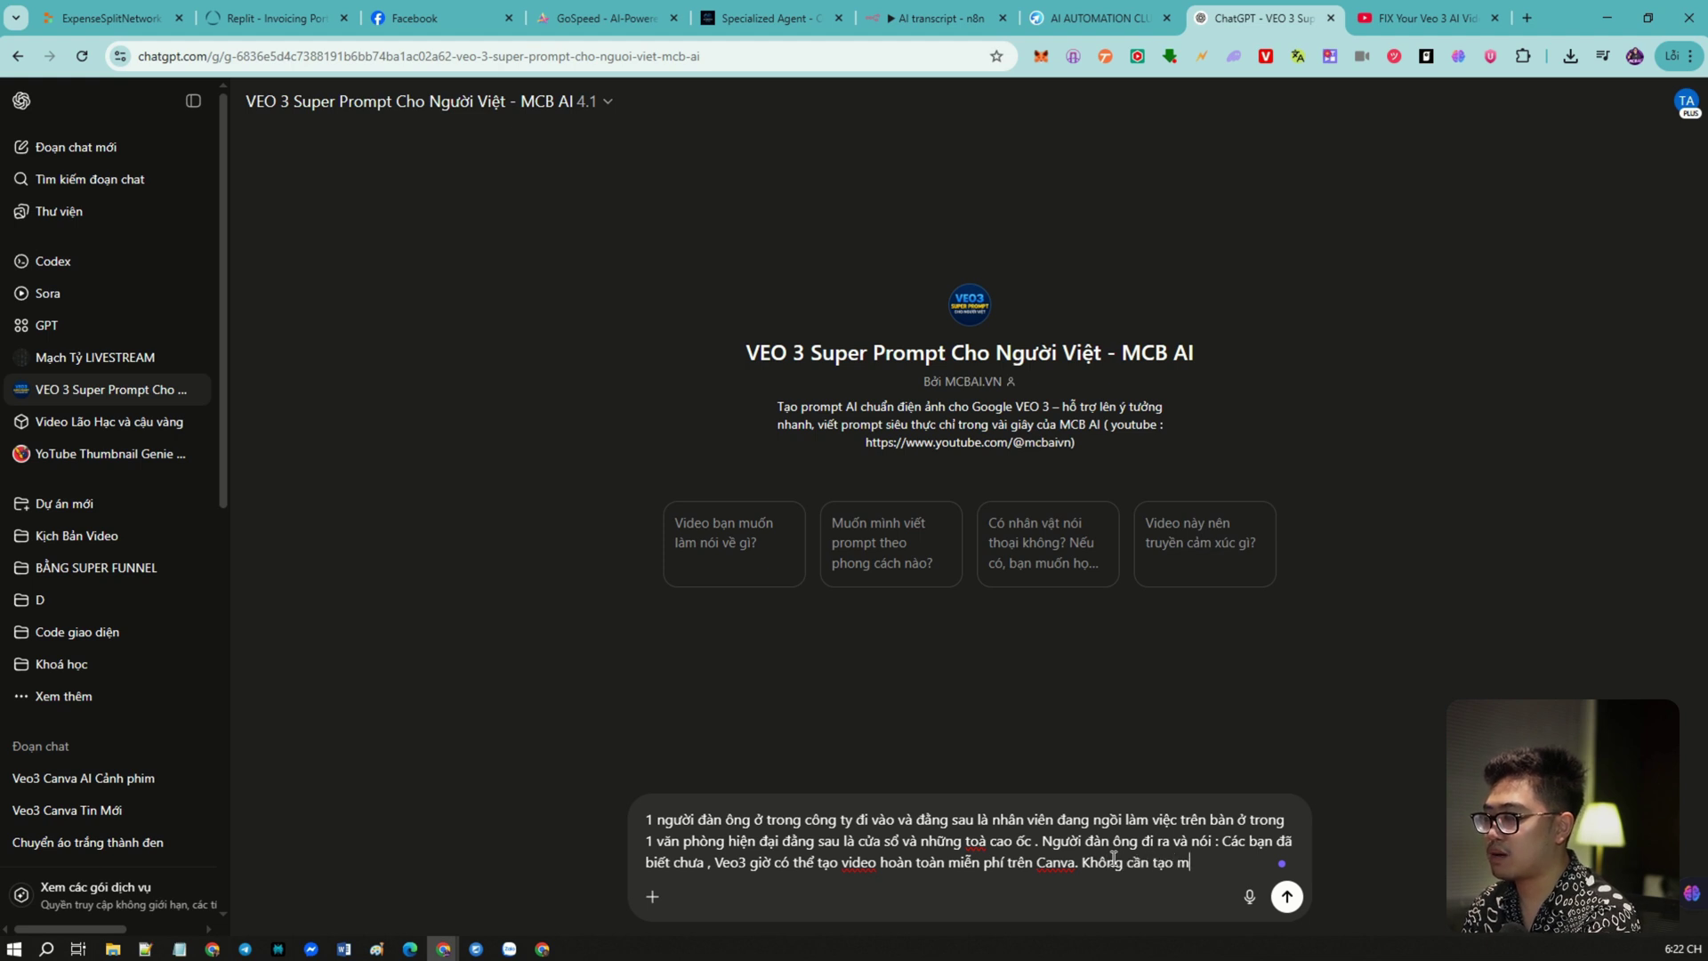
text(ail, )
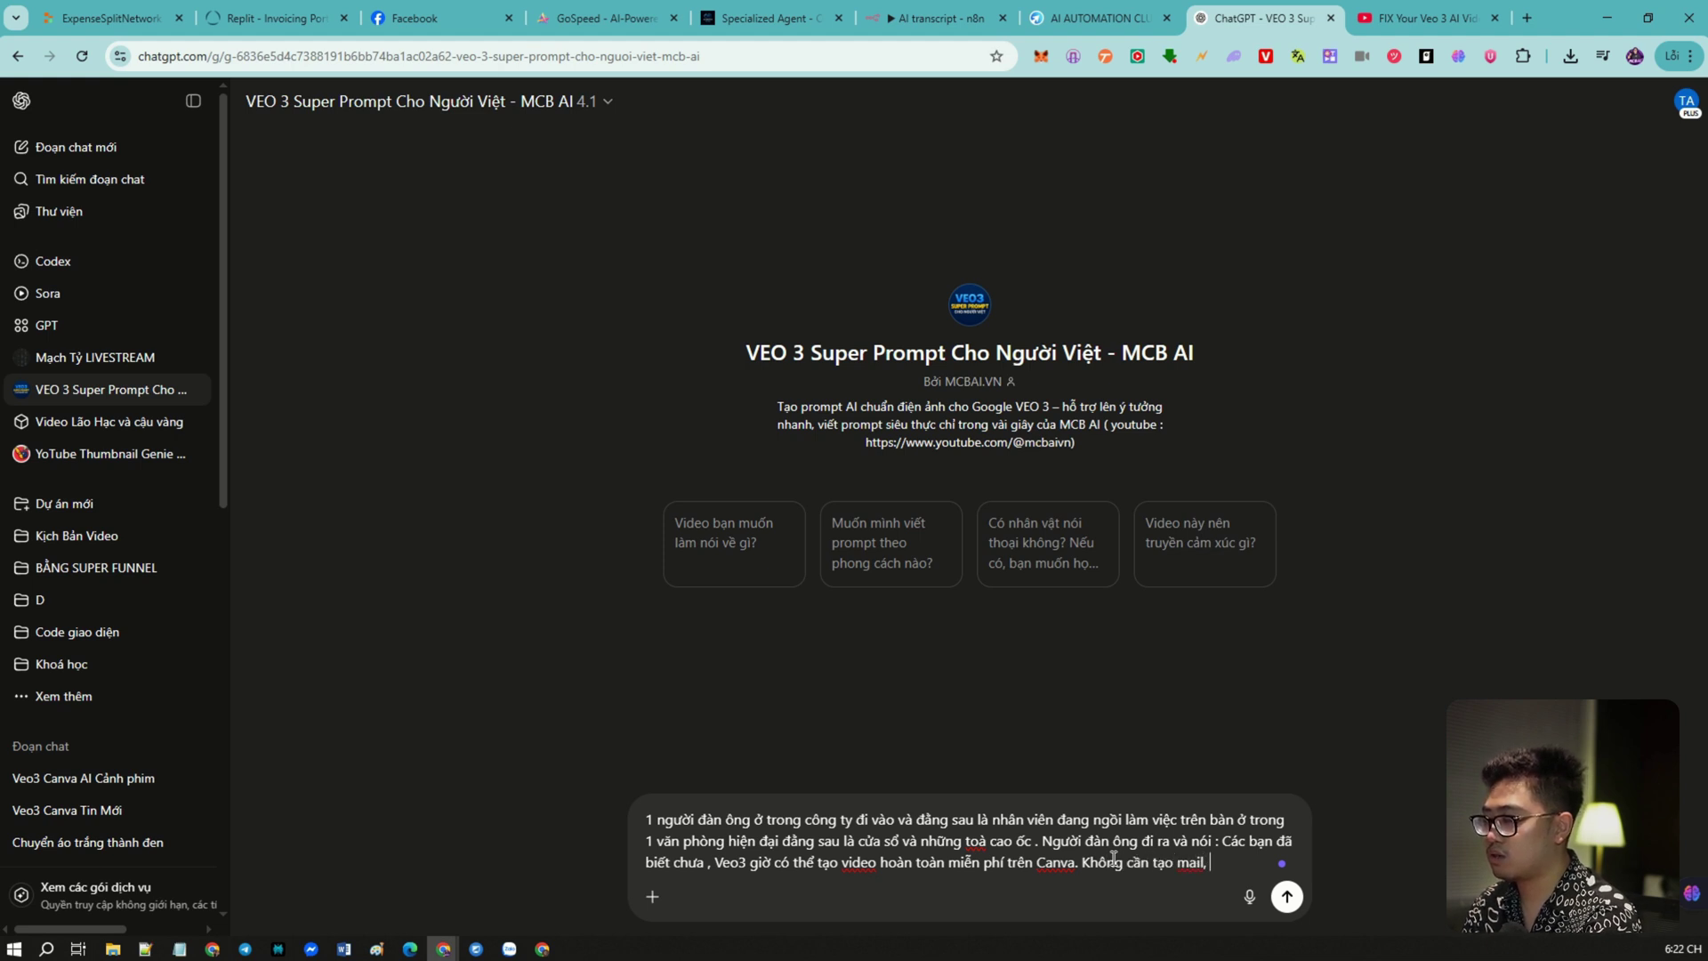
text(không cần mai)
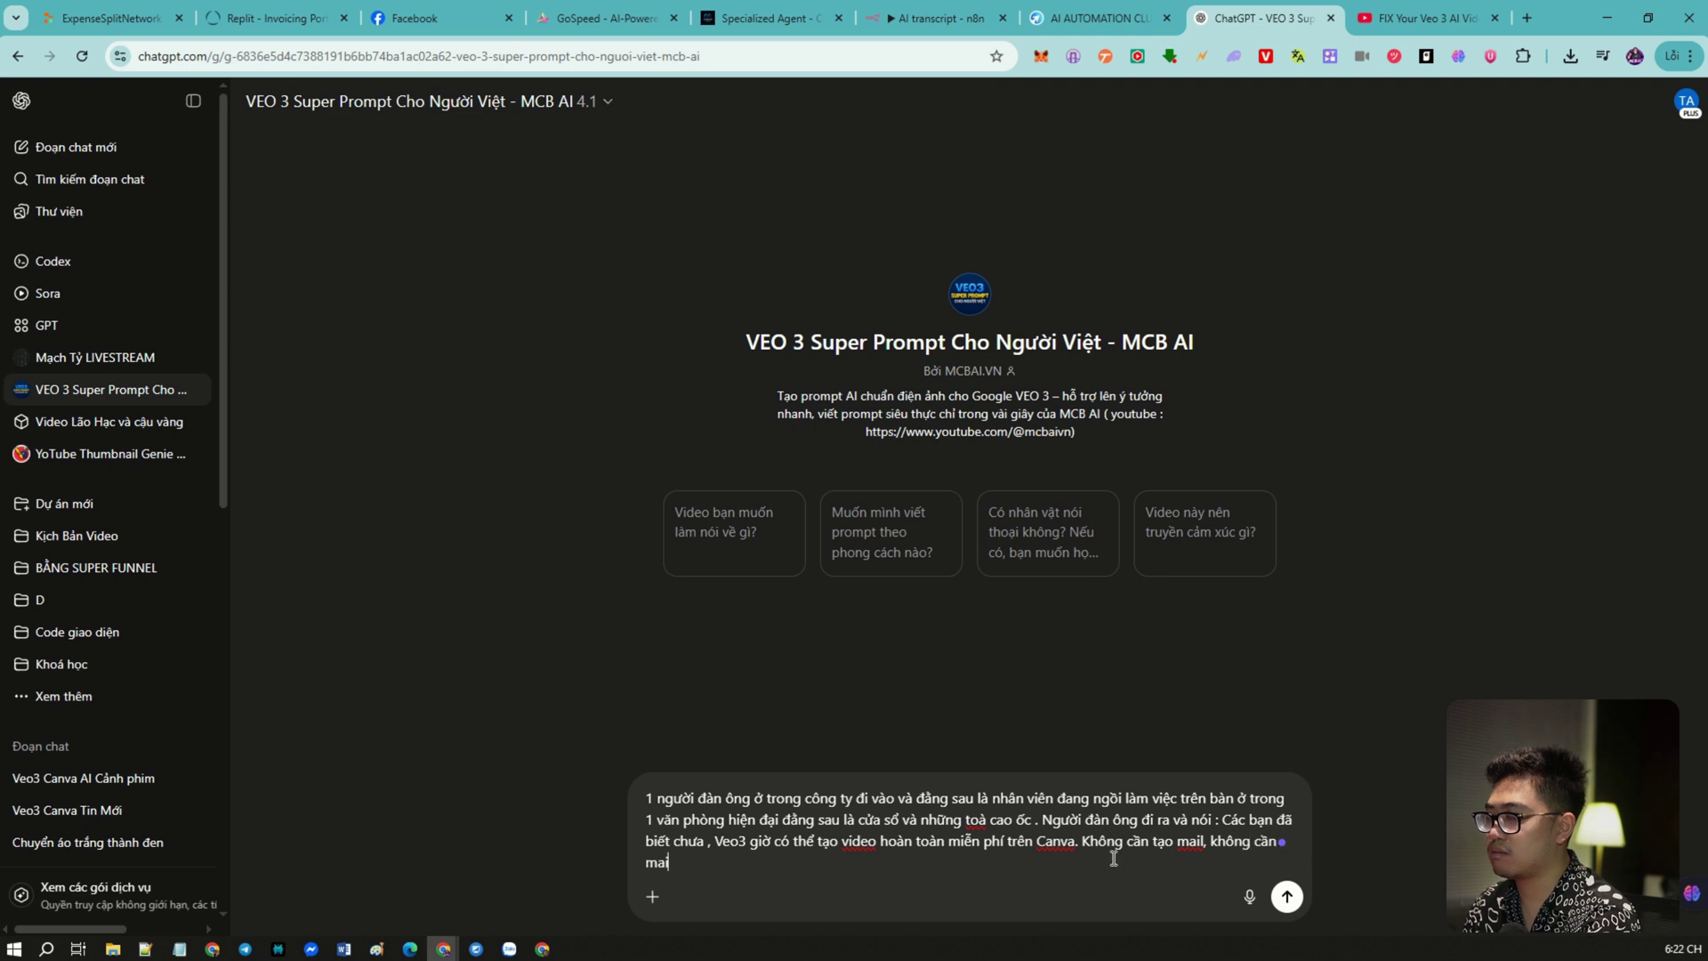
text(l edu, khô)
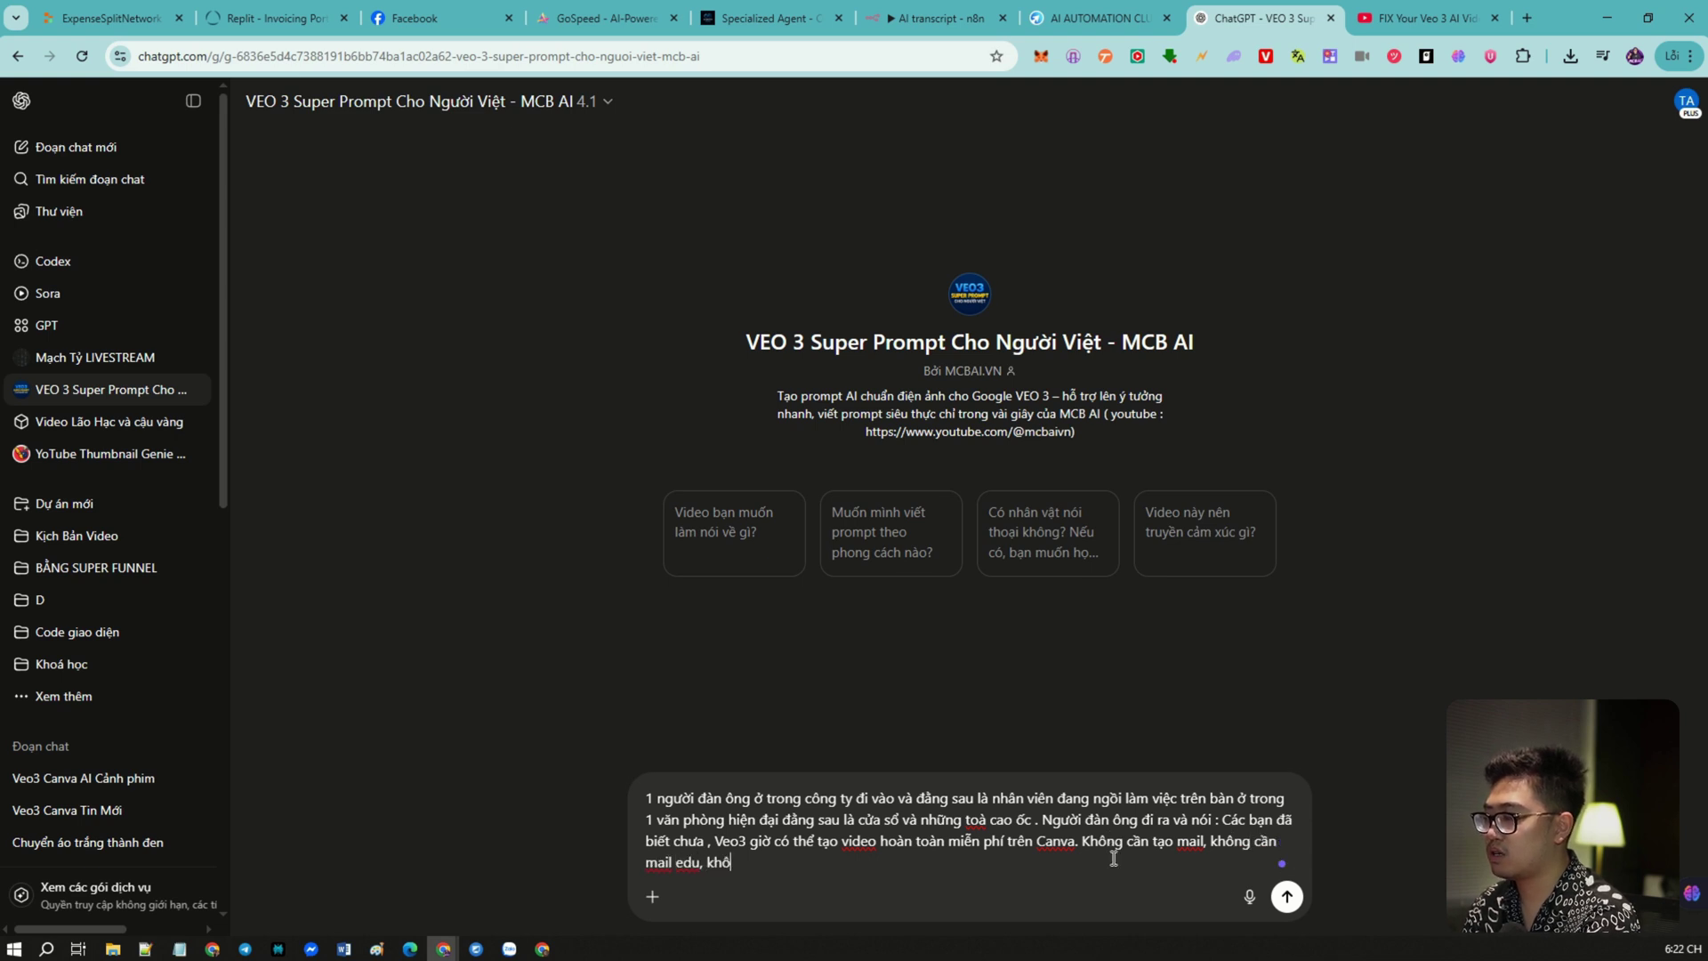
text(ng can fake vpn)
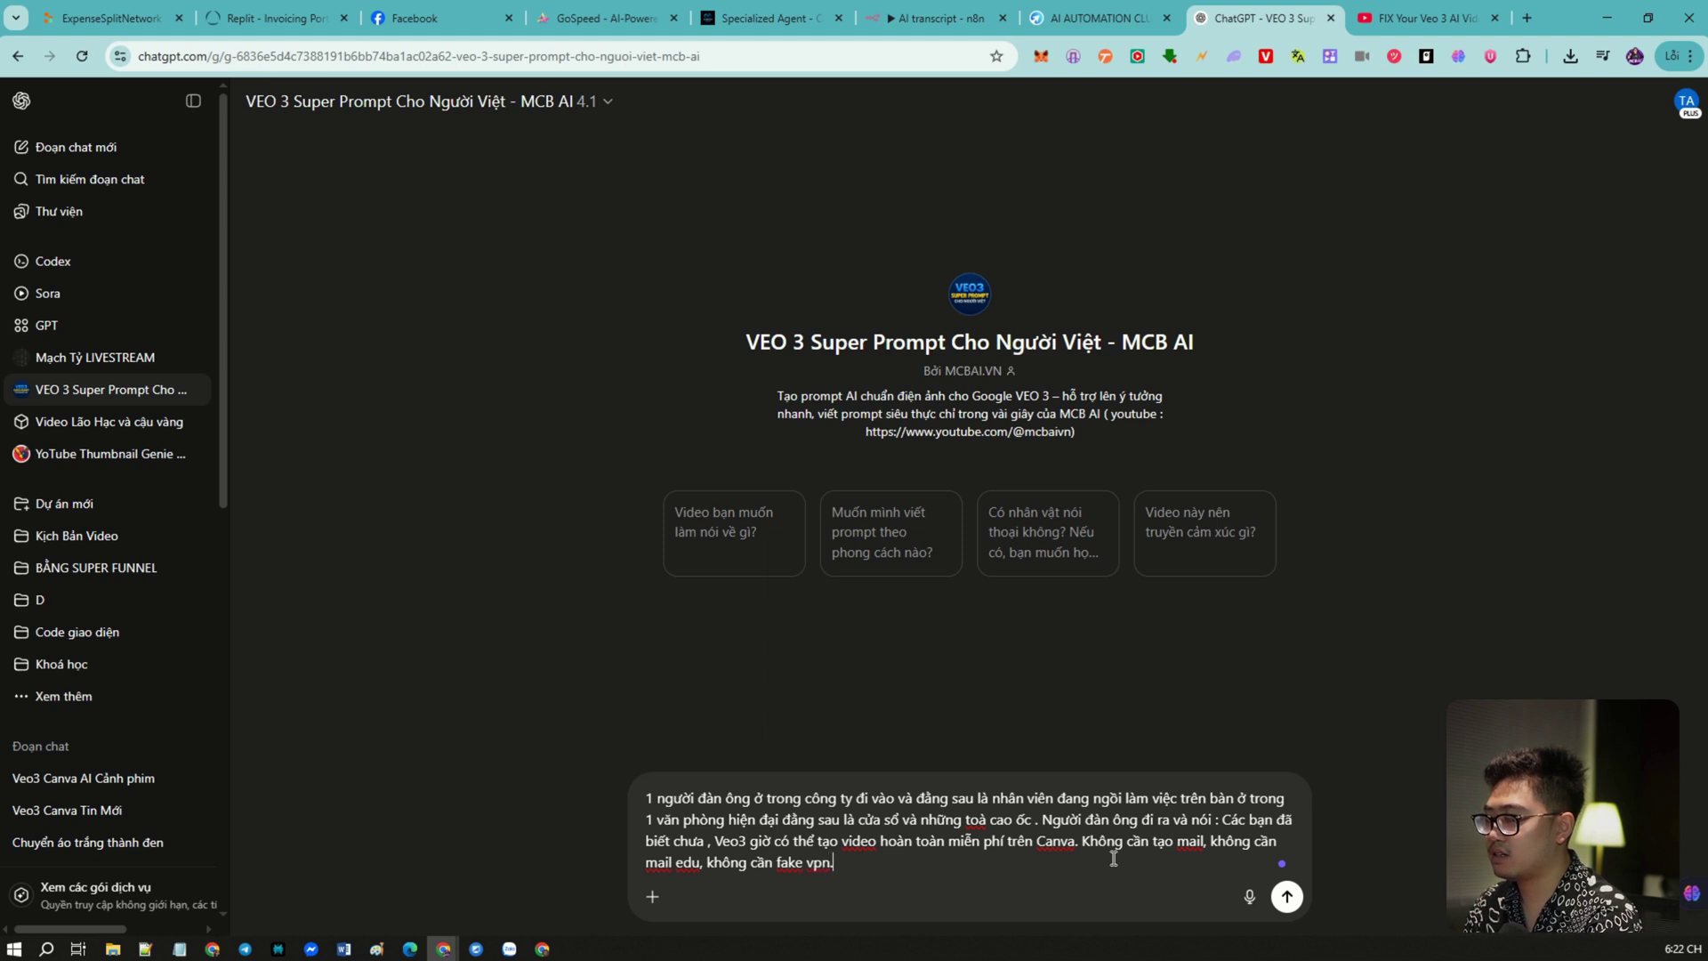
Finish the message with "rồi nhân viên quay ra đồng thời và hò hét lúc người đàn ông chuẩn bị nói xong" and send it.
text(. rồi nhân viên)
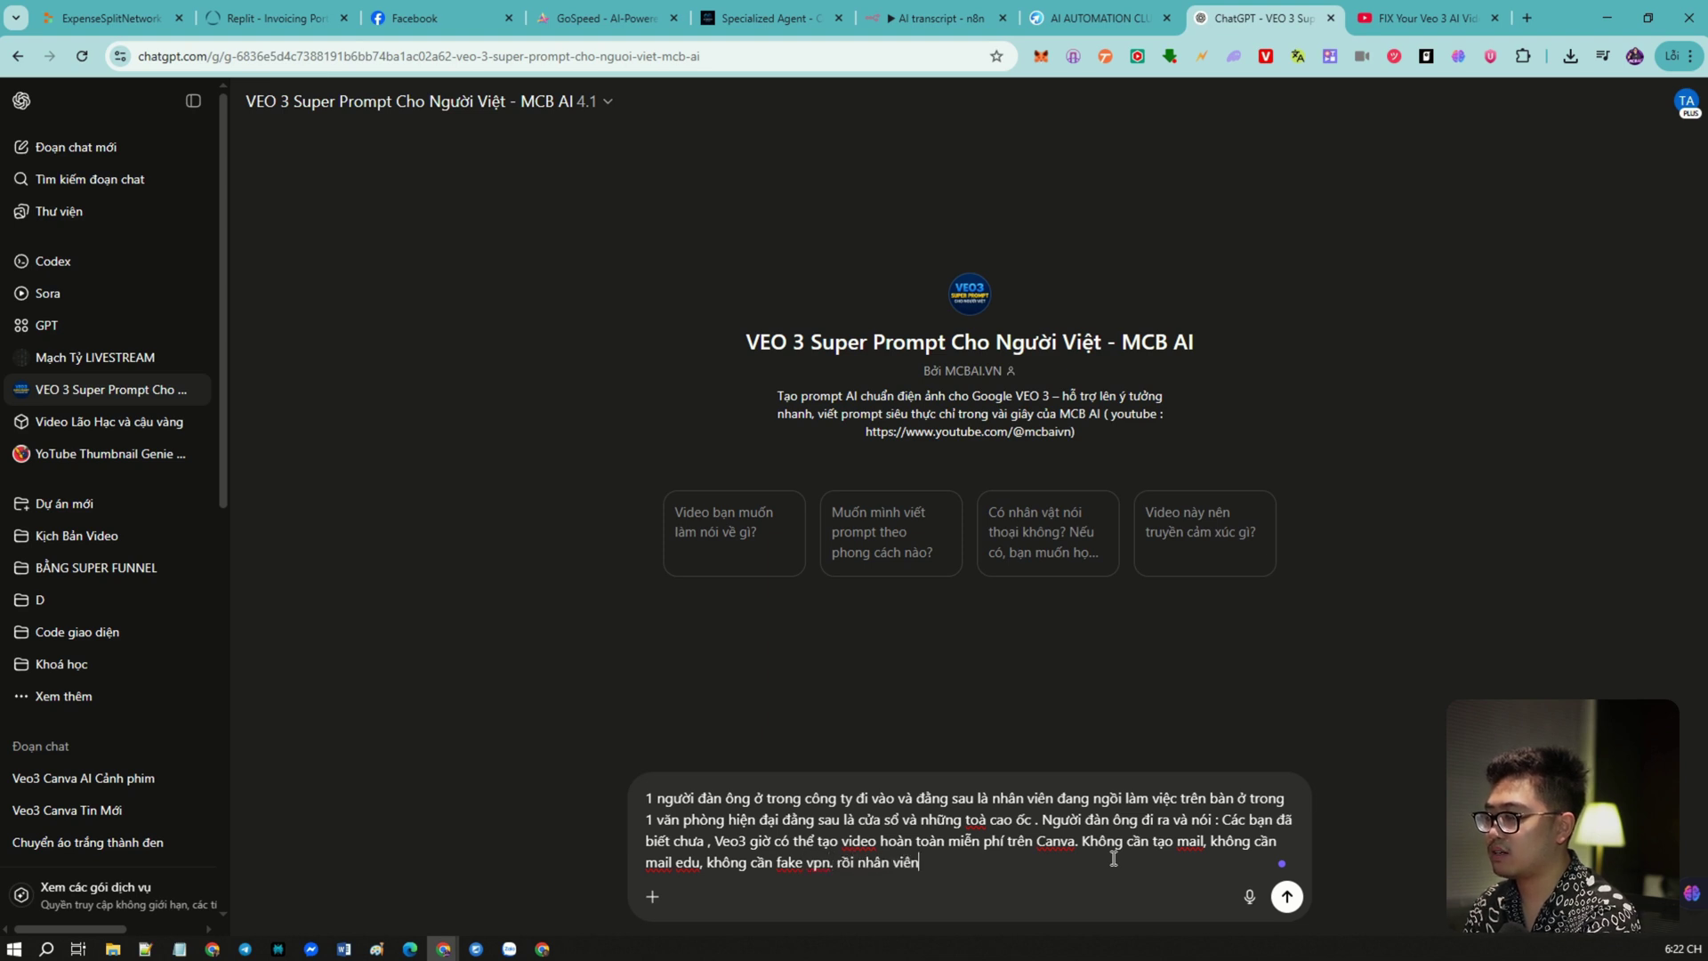
text( quay ra đồng )
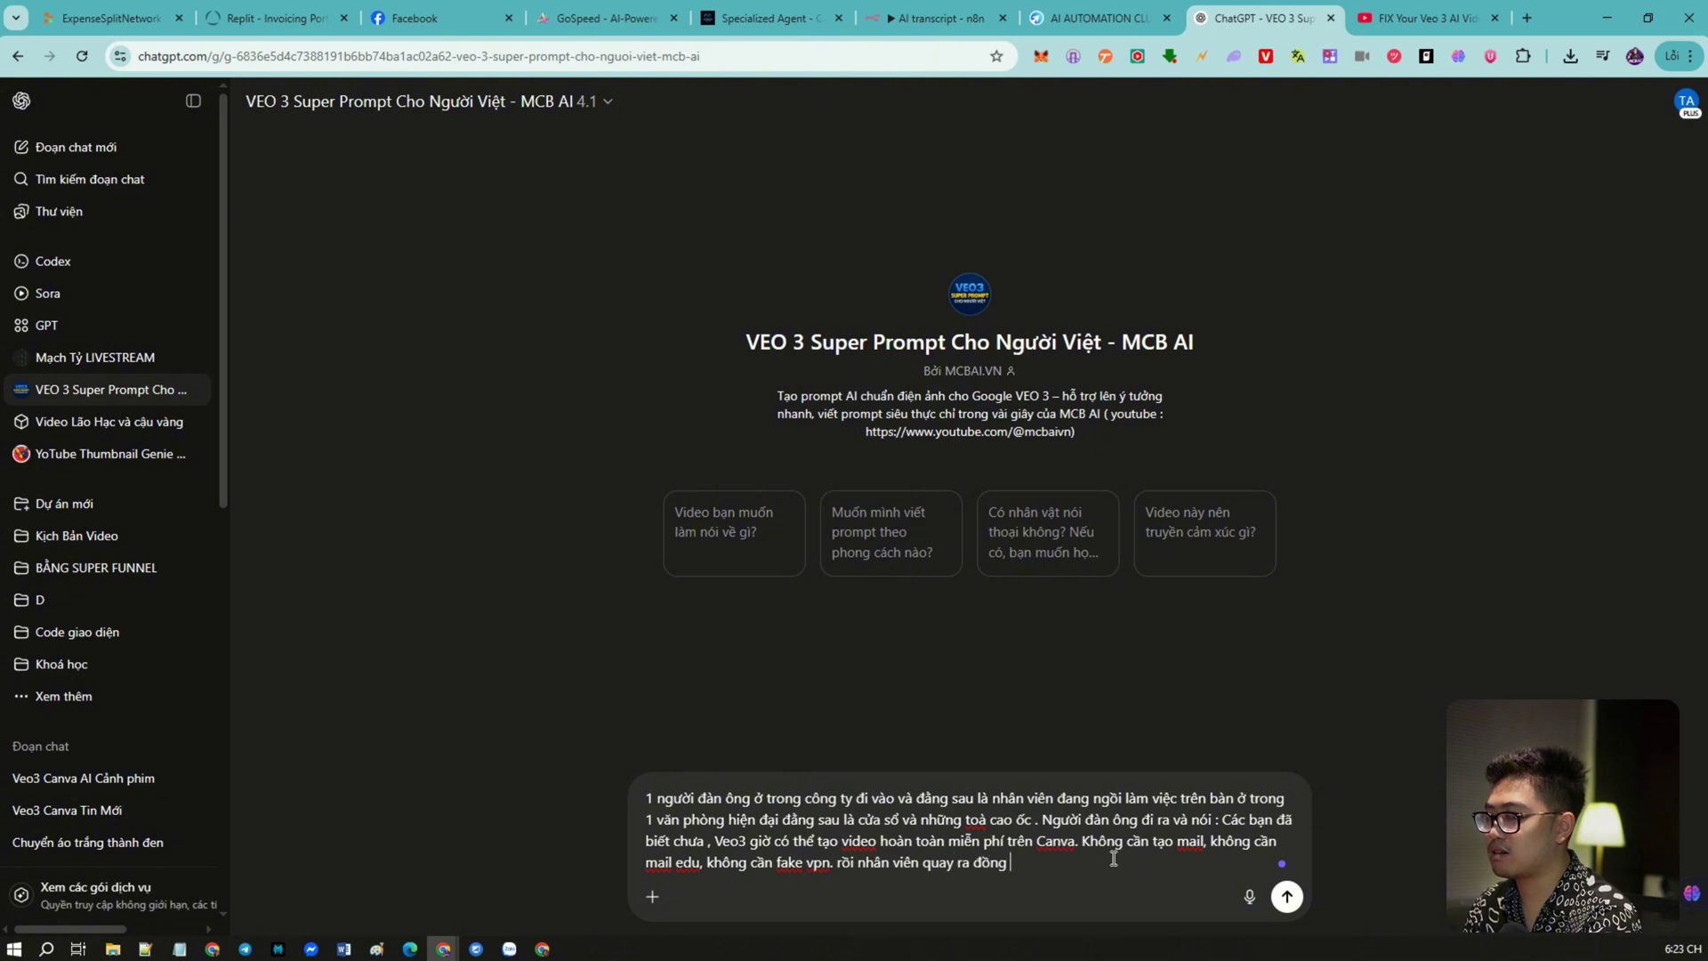
text(thời và hò)
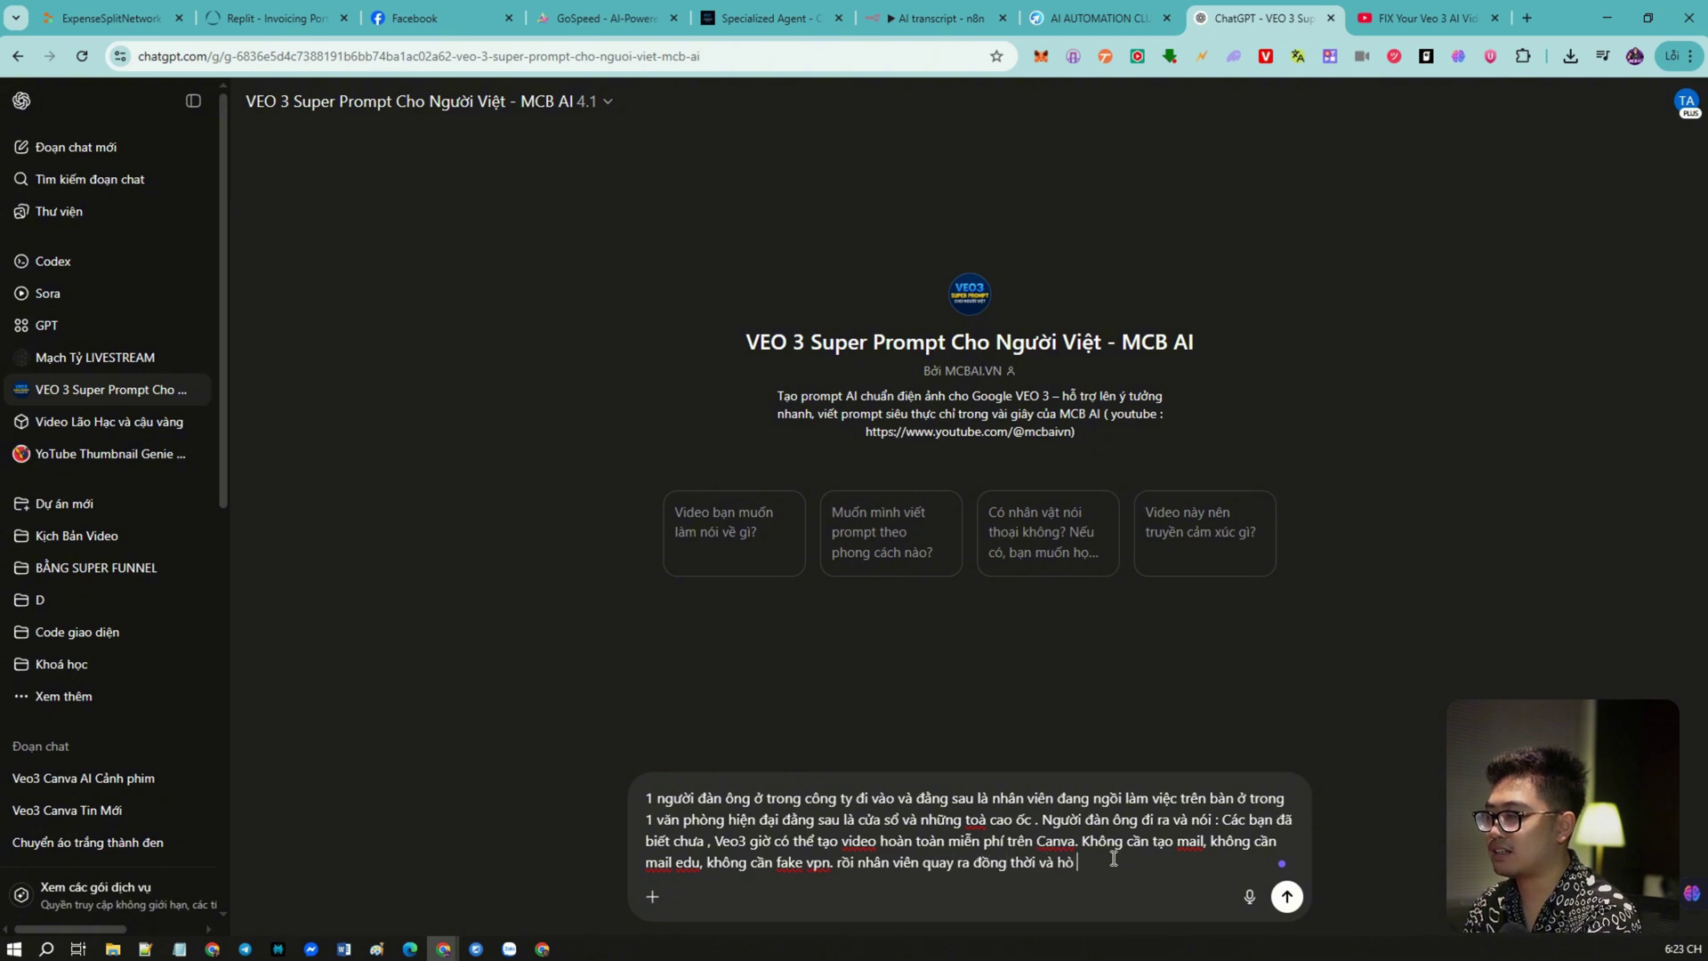
text( hét lực d)
key(BackSpace)
text(người đàn ông chuẩn b)
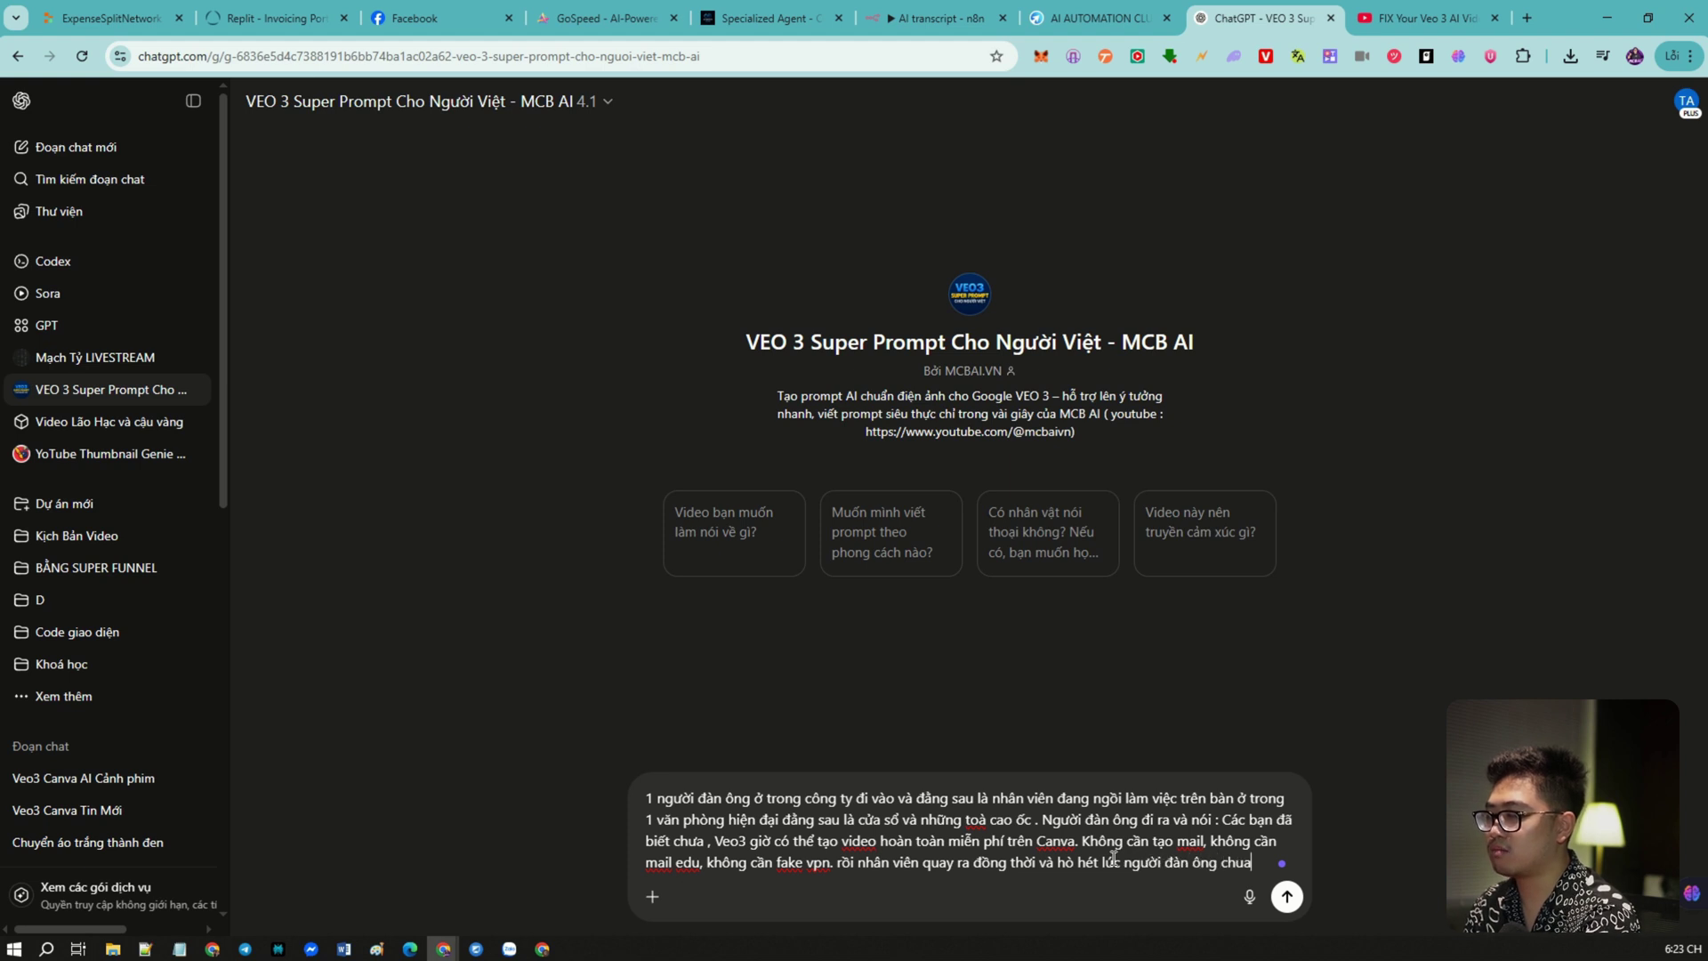
text(ị nói xong)
key(Return)
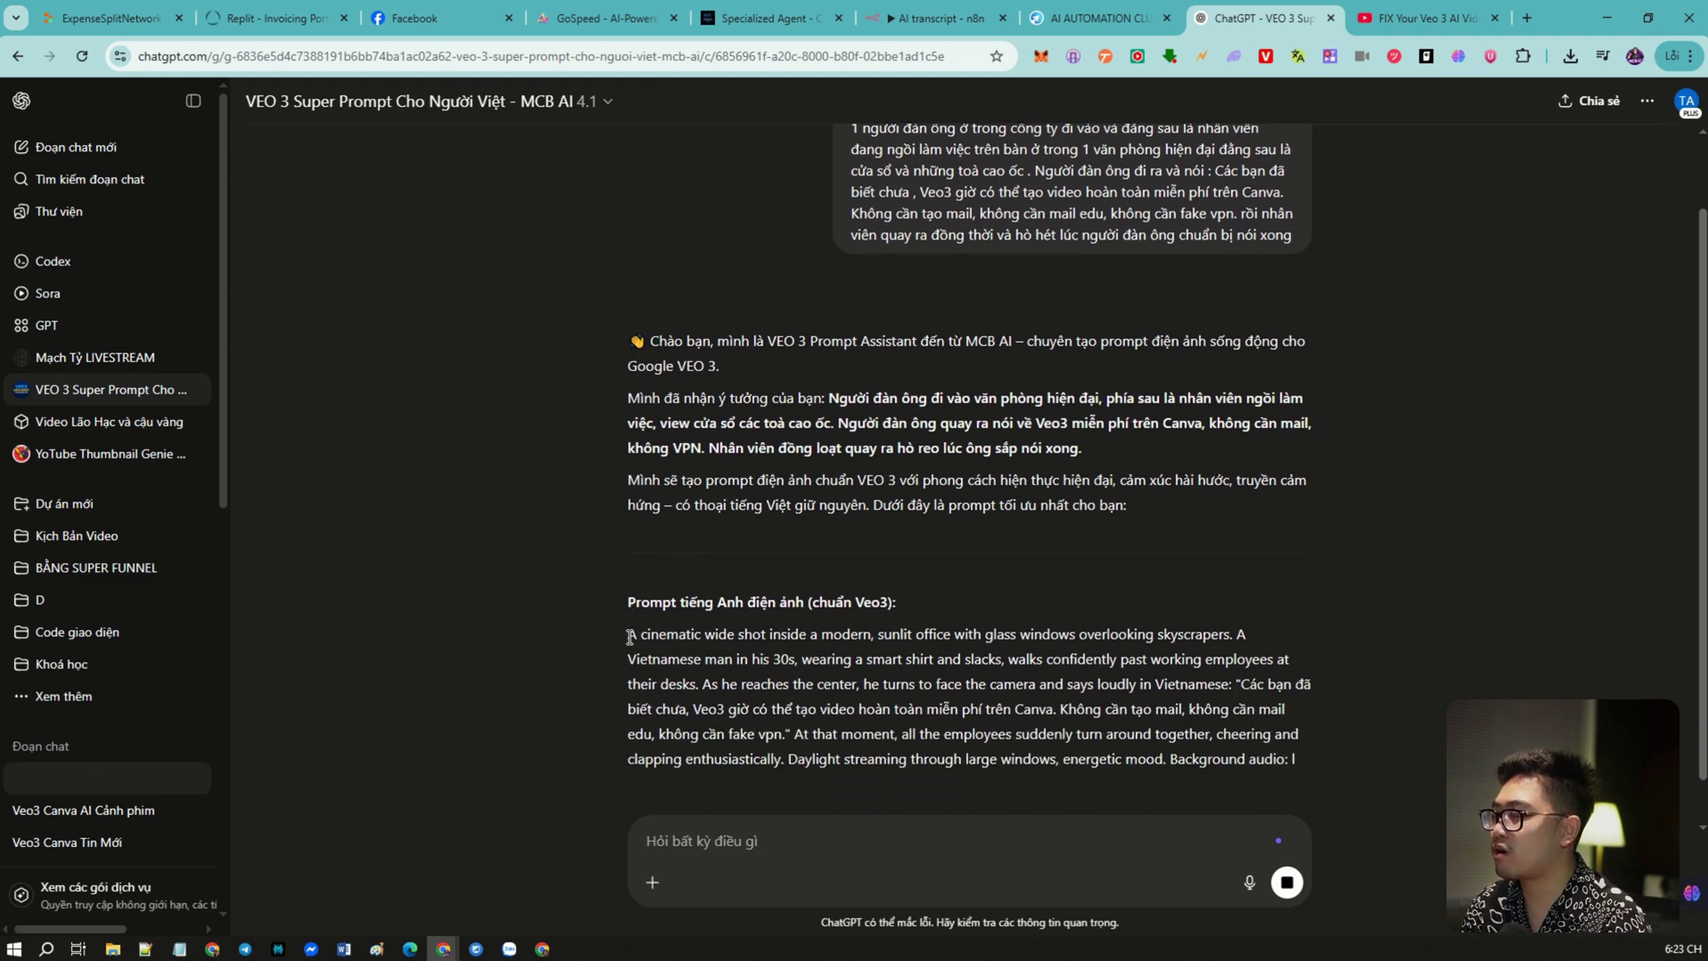
Copy the generated English office-scene prompt, switch to Canva AI, and submit it as a video clip request.
drag(626, 638, 1244, 637)
key(ctrl+c)
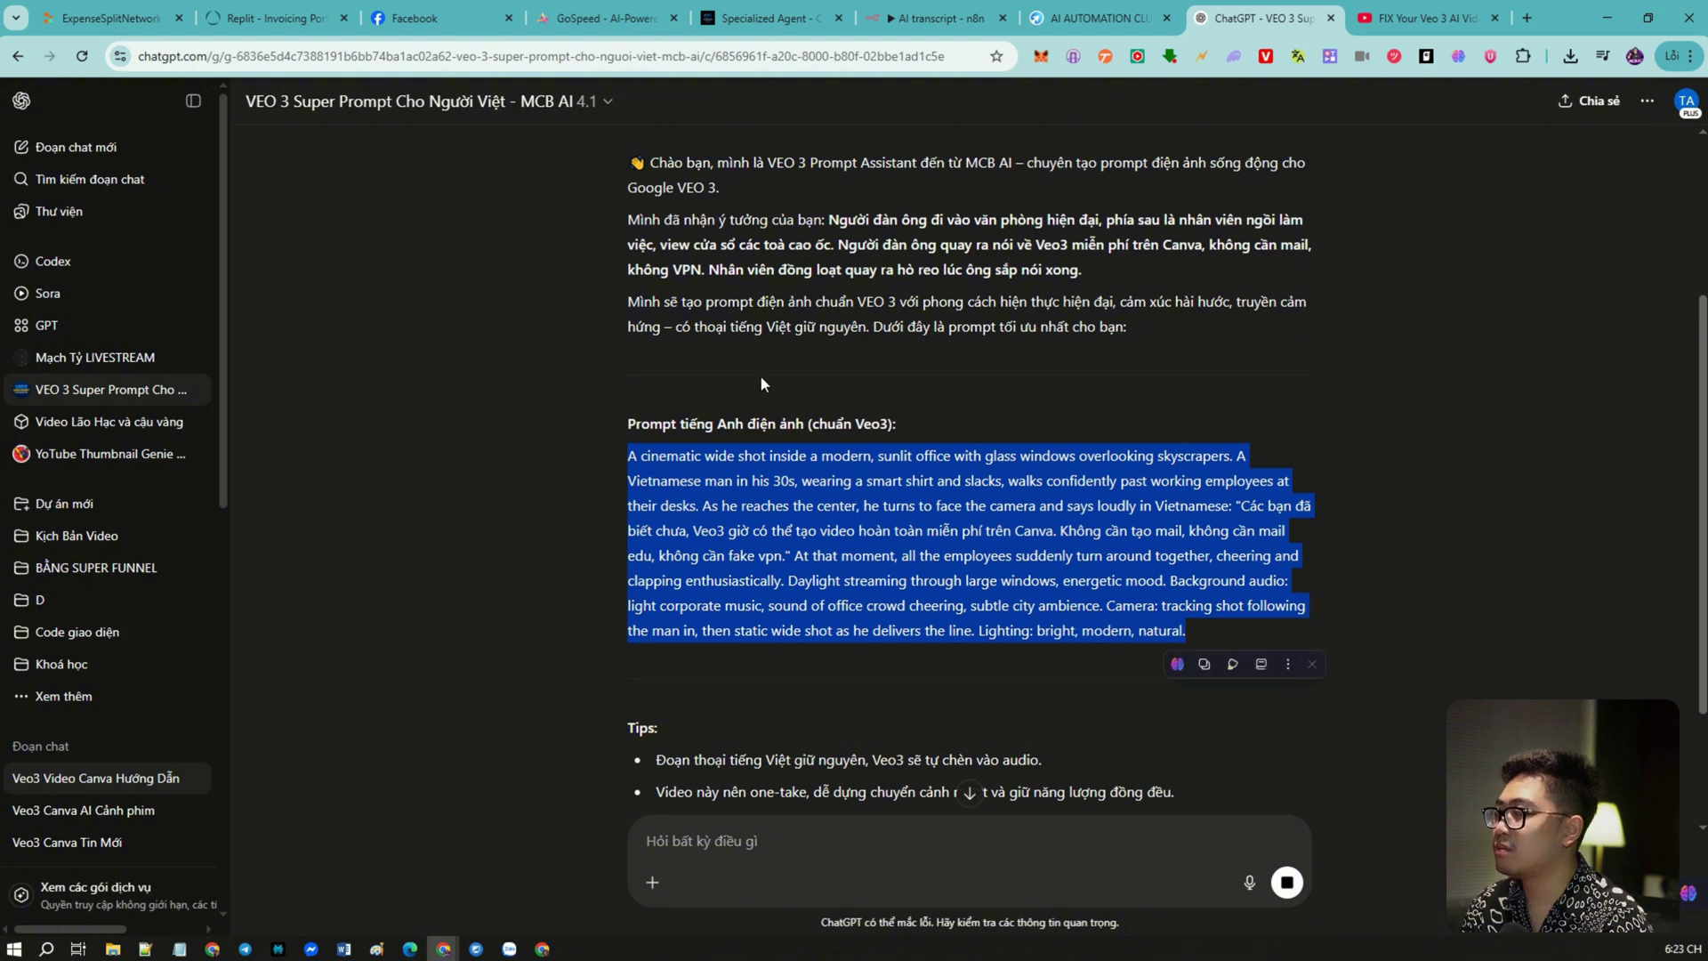
click(542, 949)
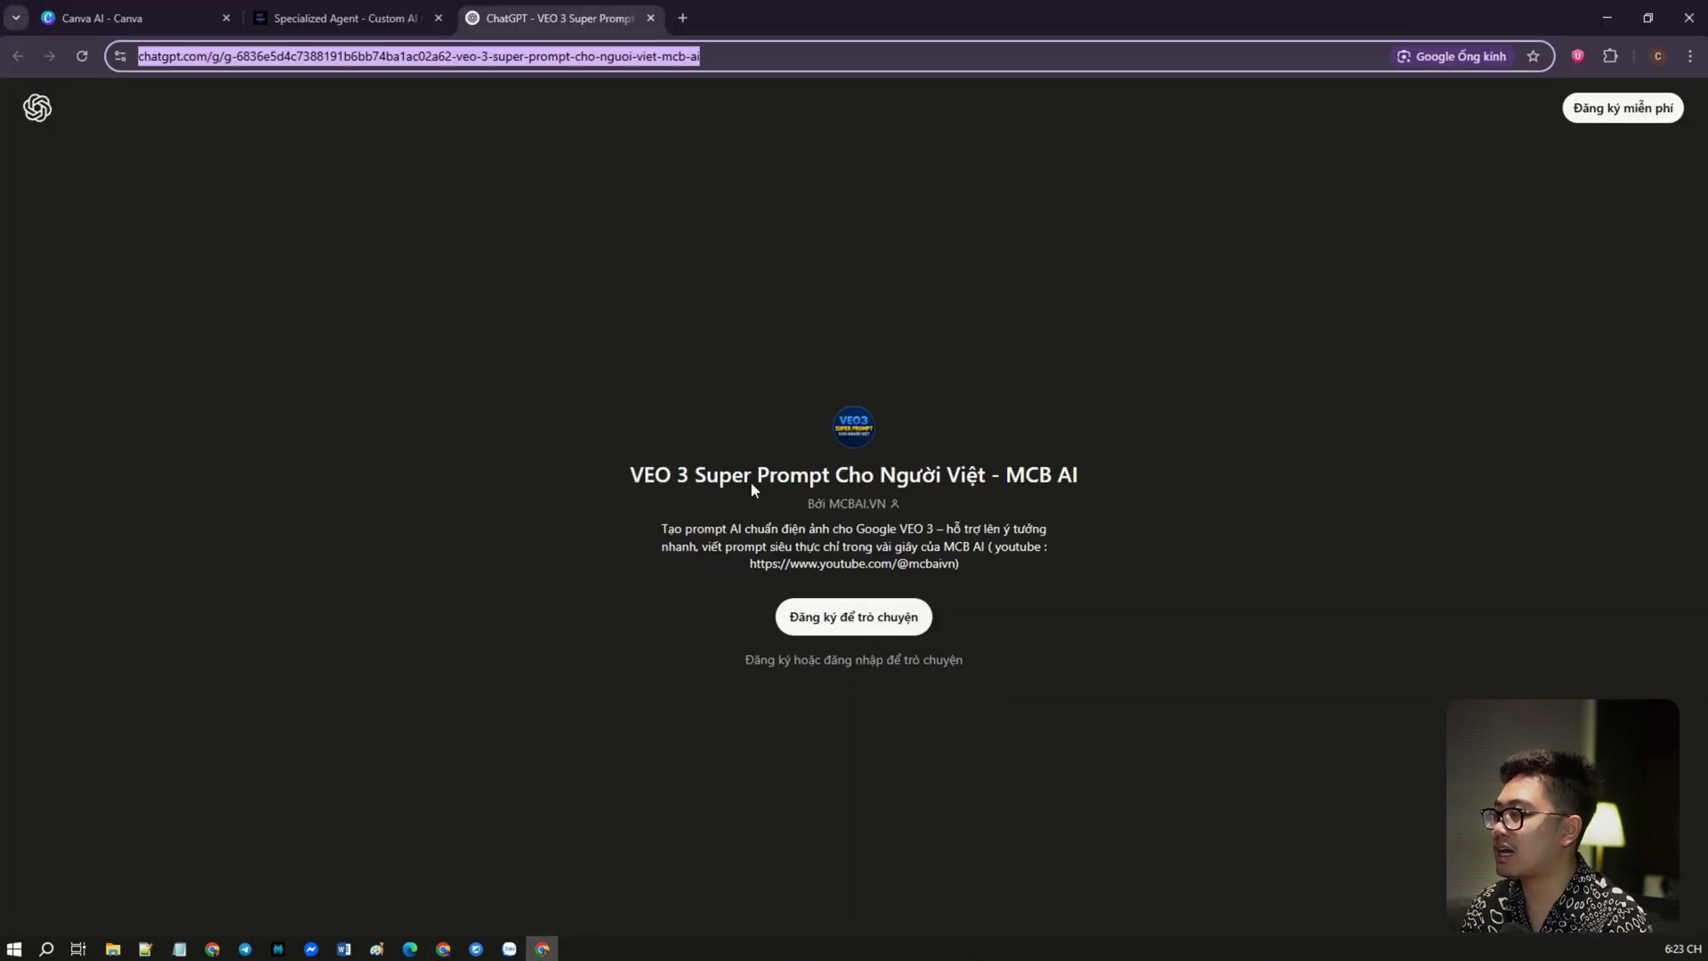
click(140, 28)
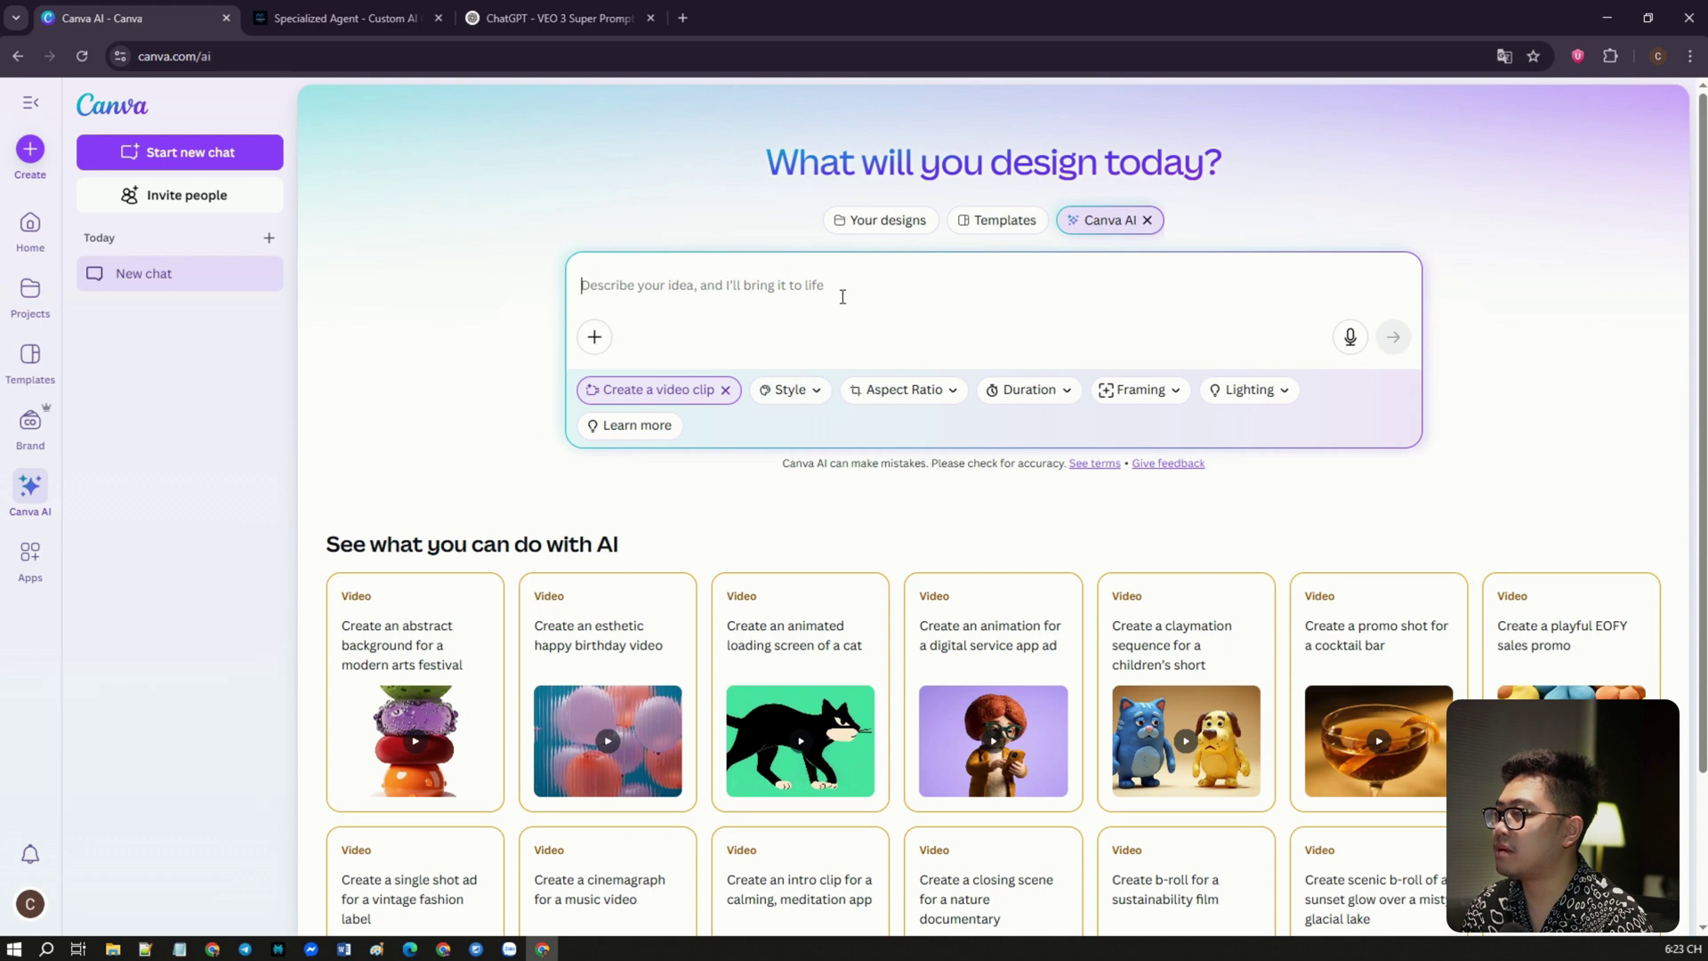
key(ctrl+v)
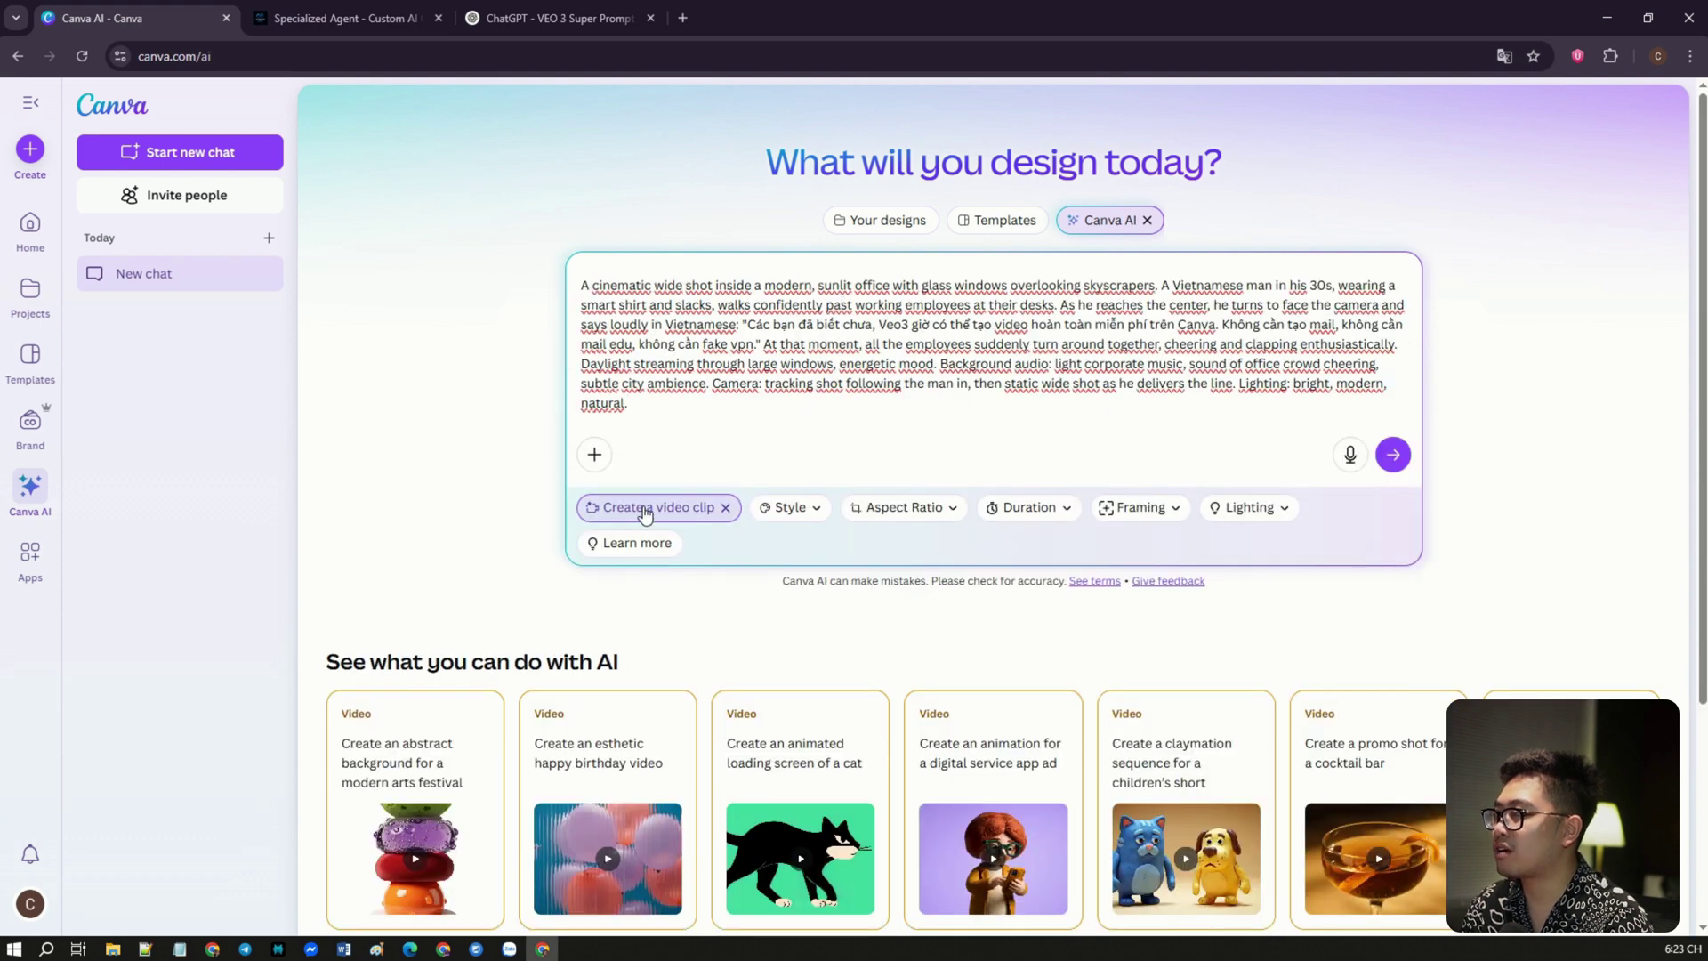
click(1394, 455)
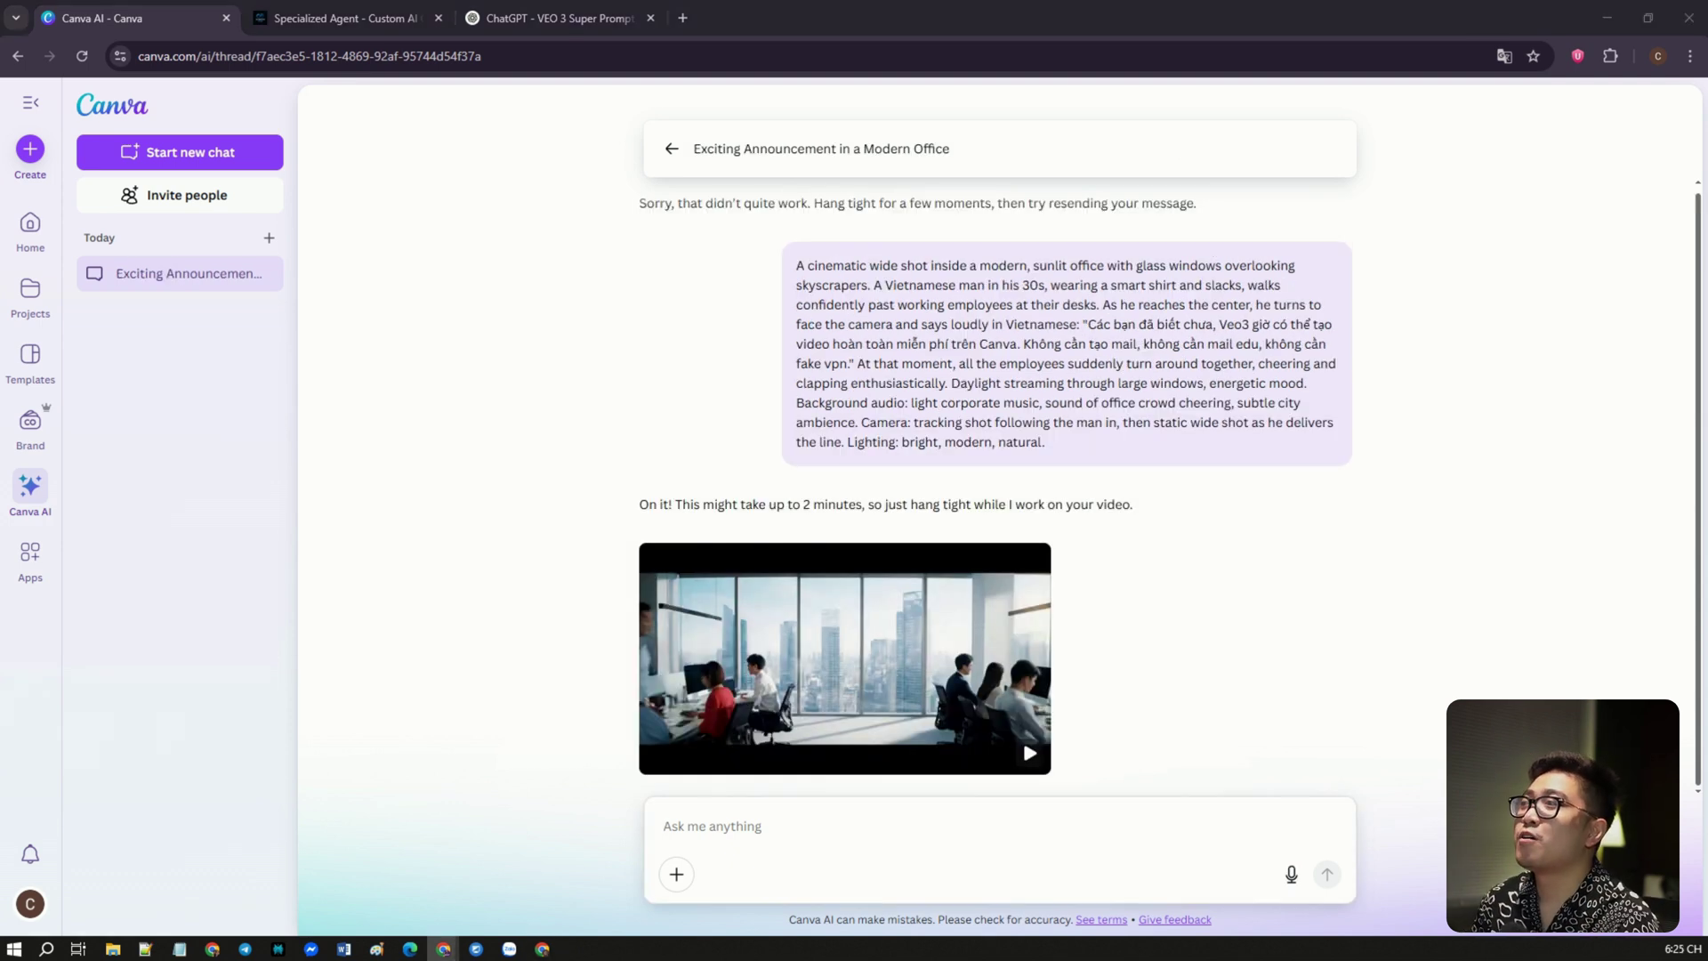
Open the generated office video clip in the large preview and play it.
mouse_move(922, 690)
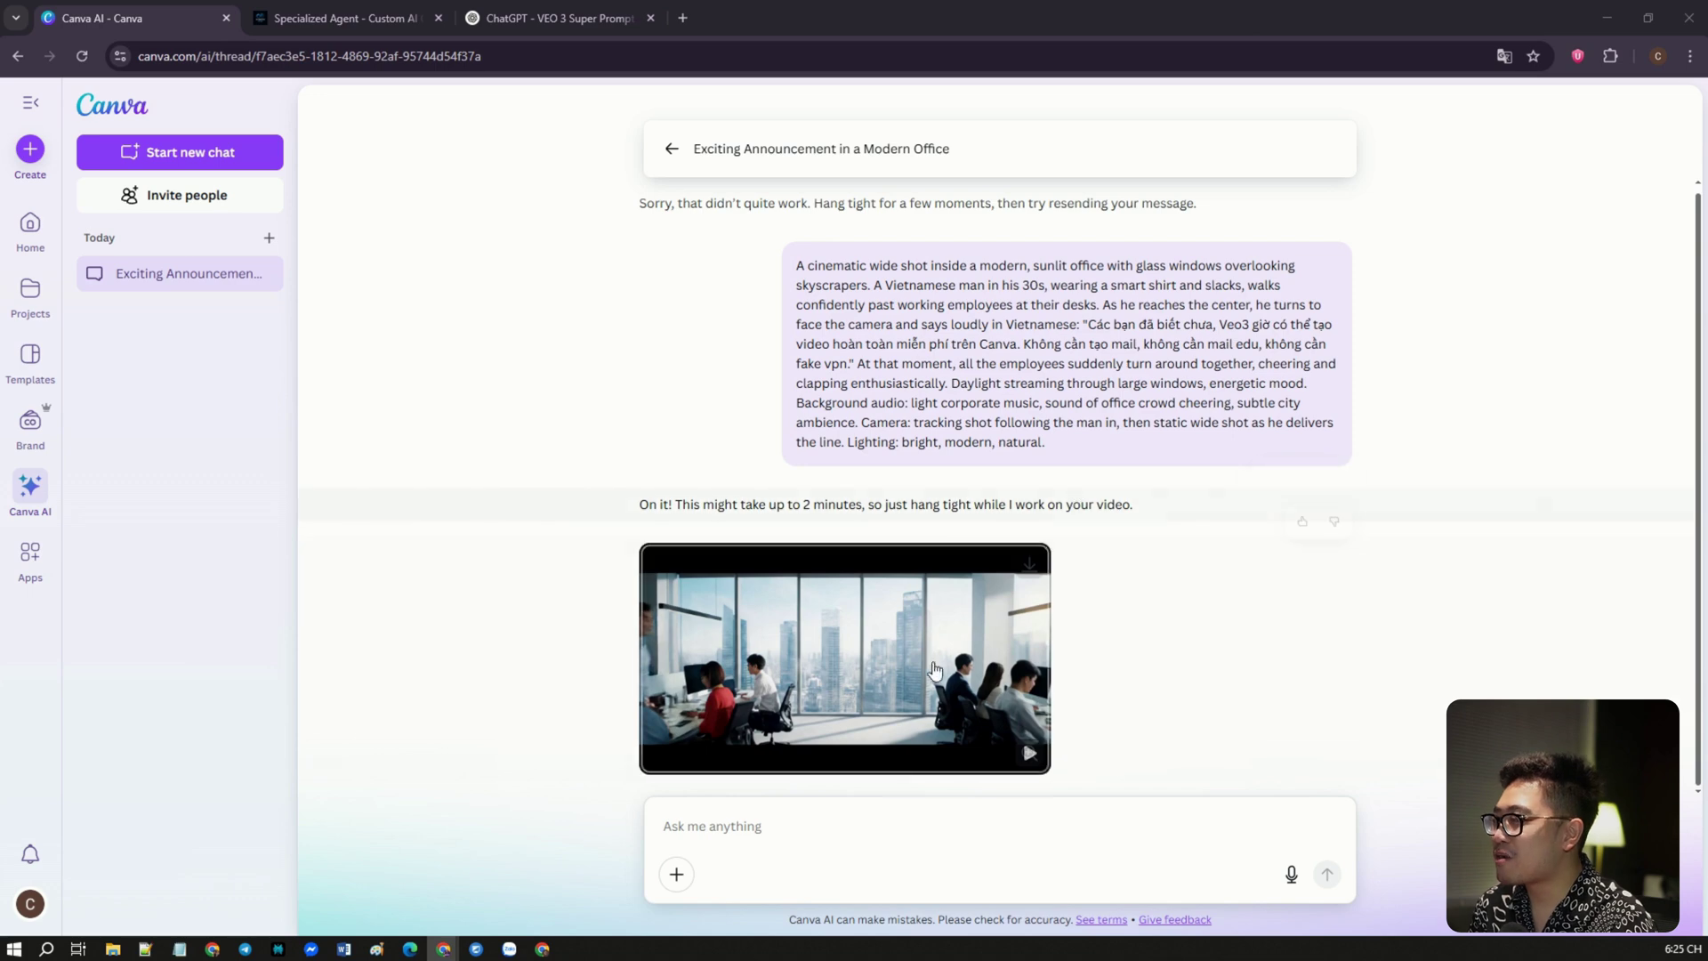
click(929, 657)
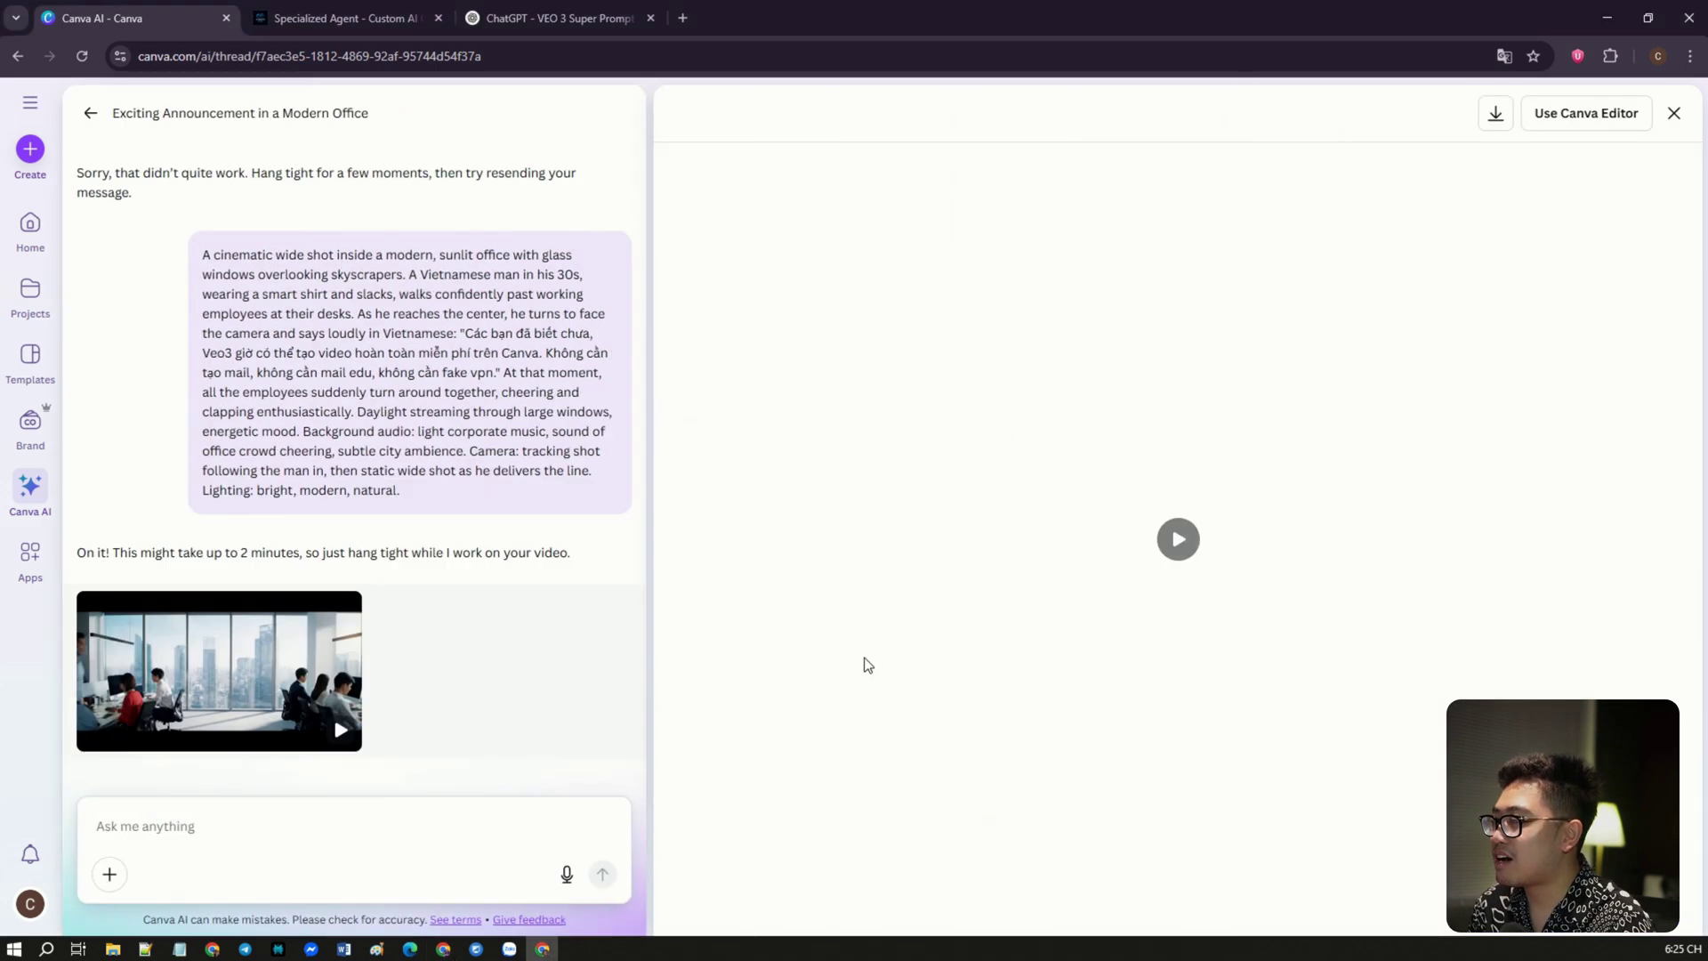
click(1156, 538)
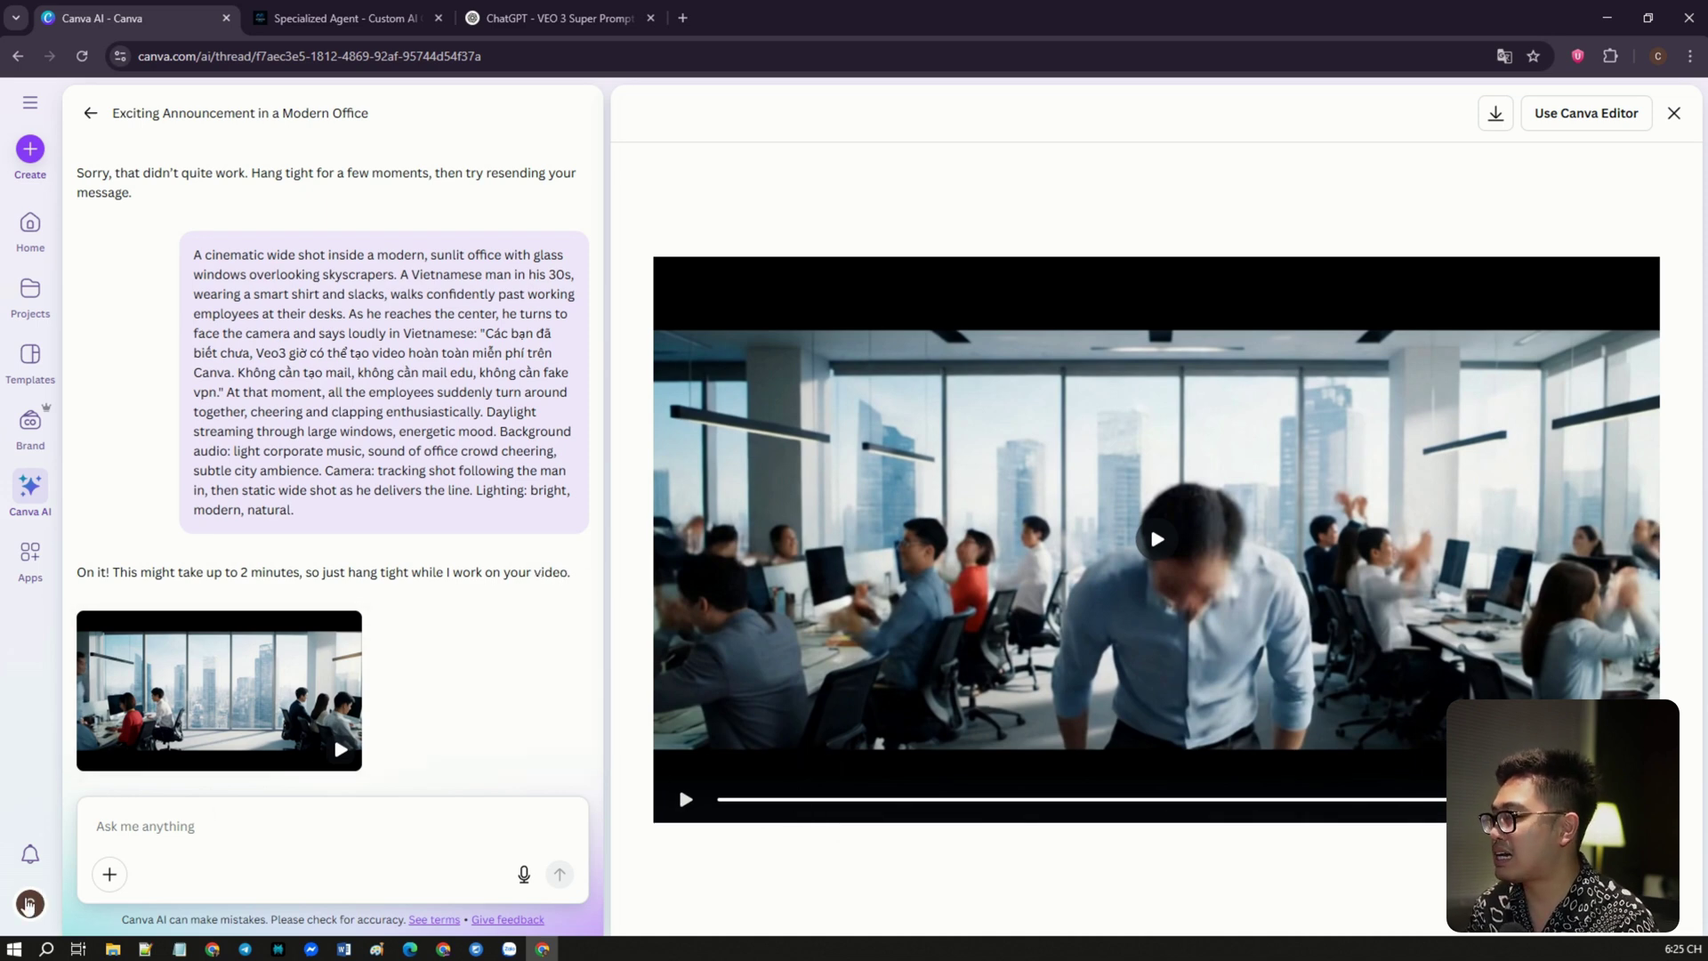
Check the language in the Canva account's profile settings and return to the office video chat.
click(30, 904)
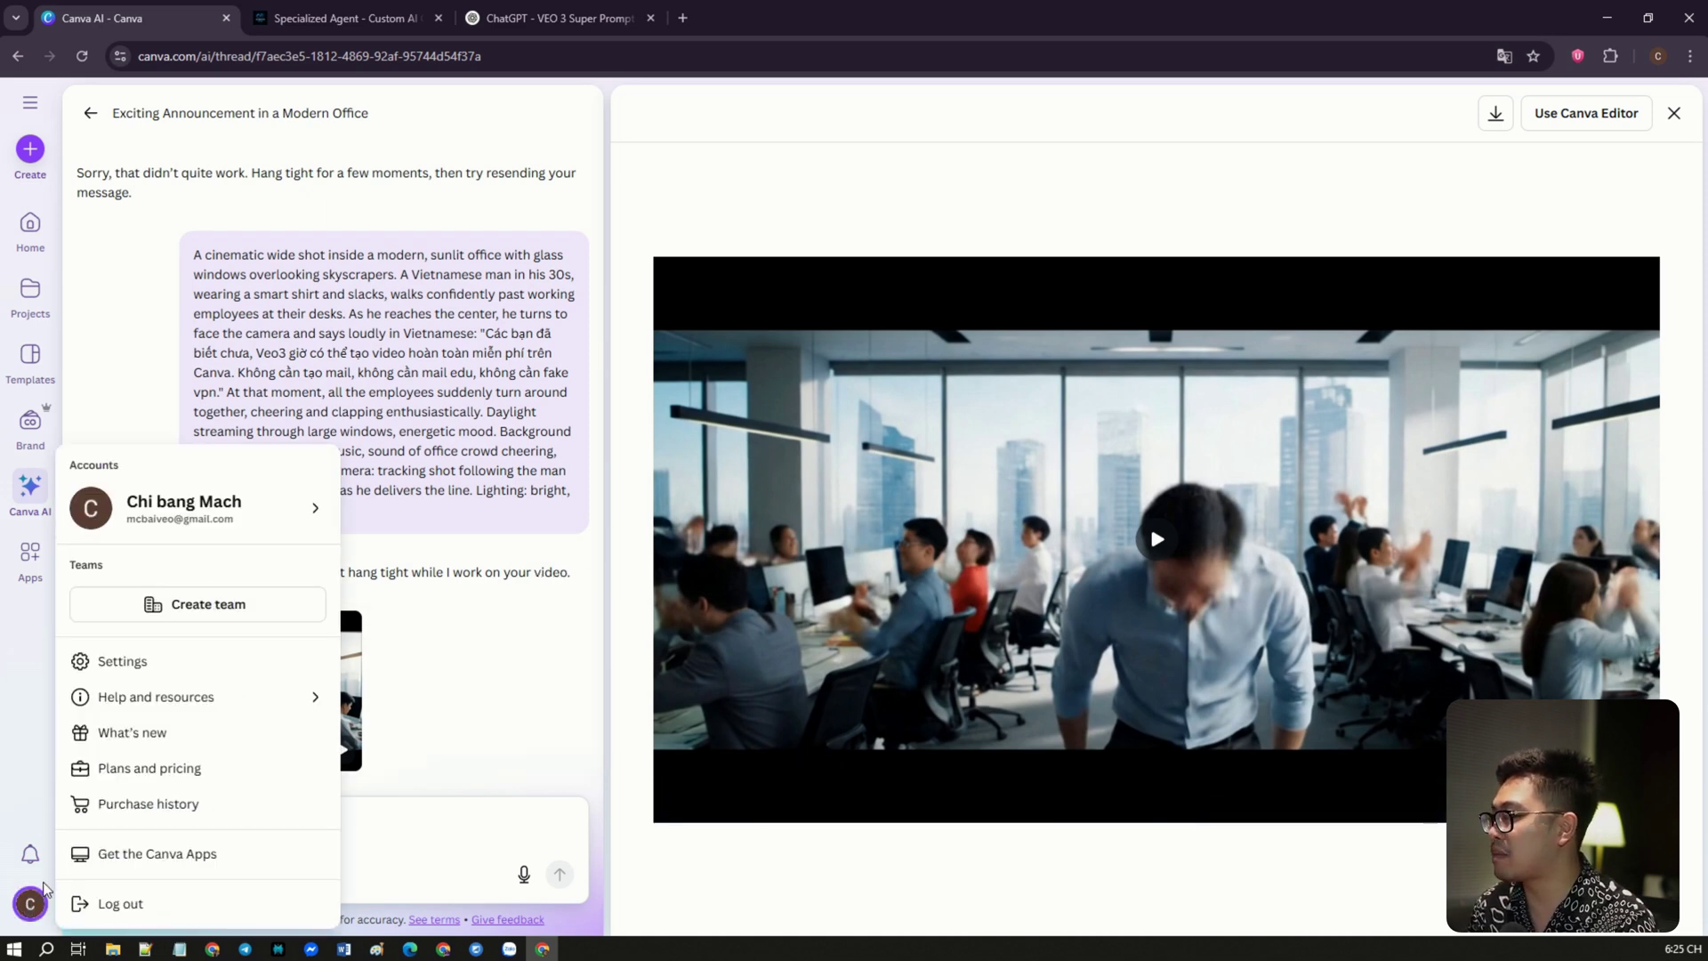
click(129, 665)
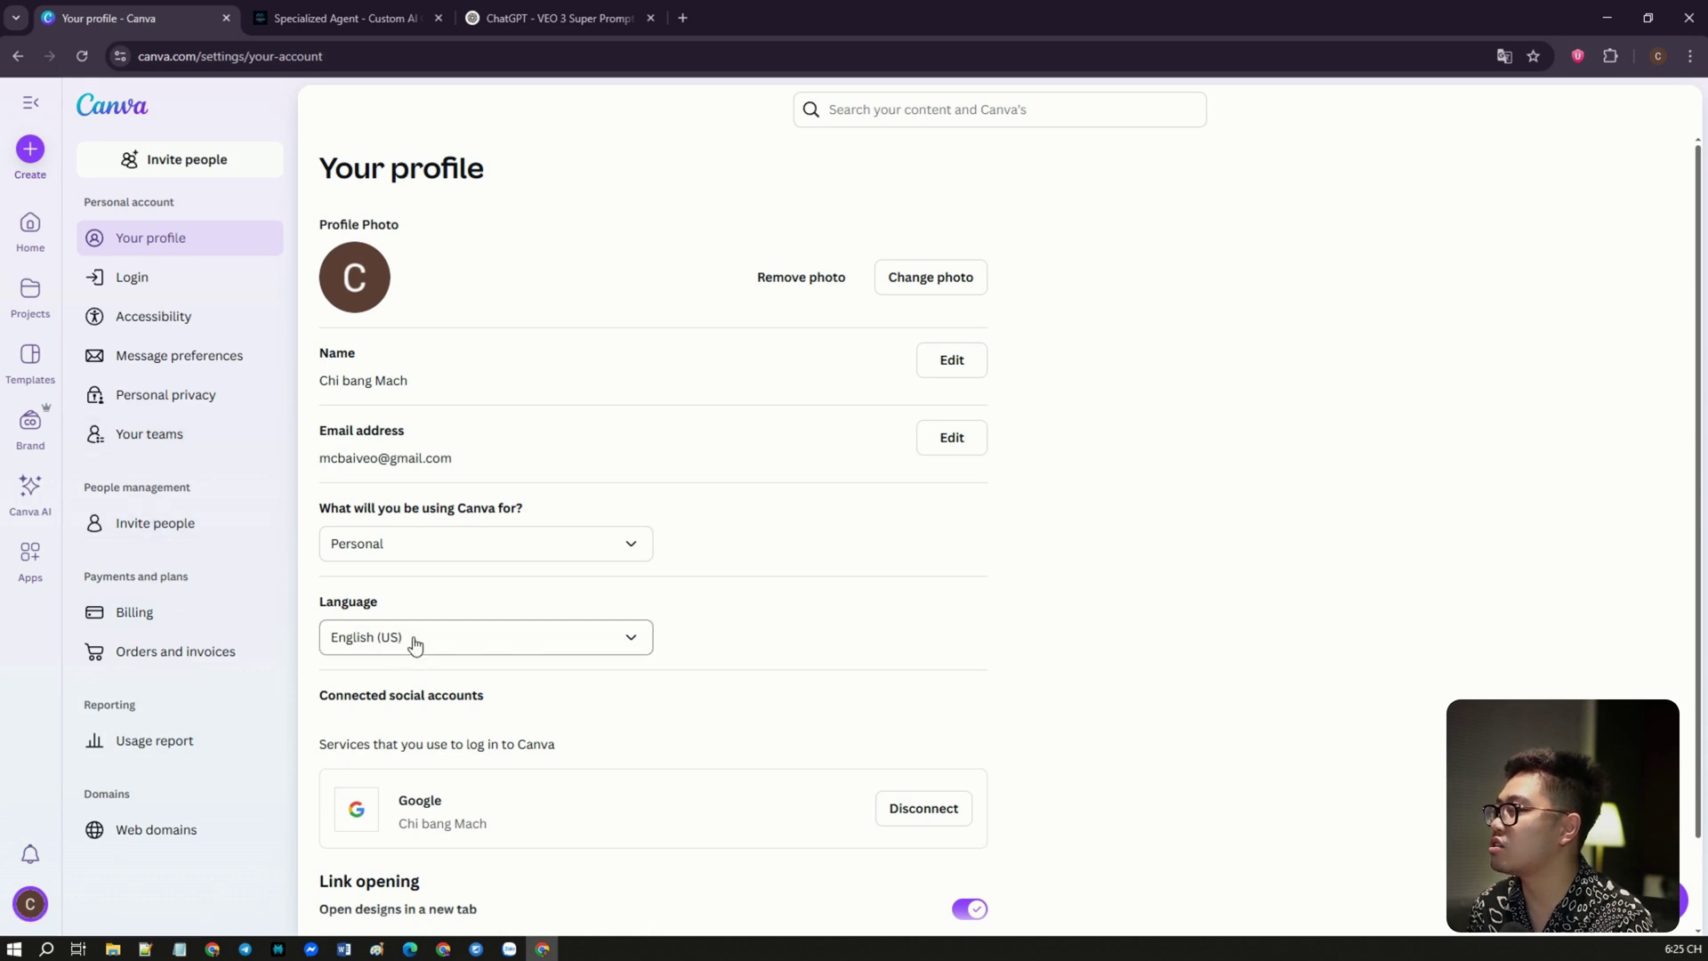
click(16, 59)
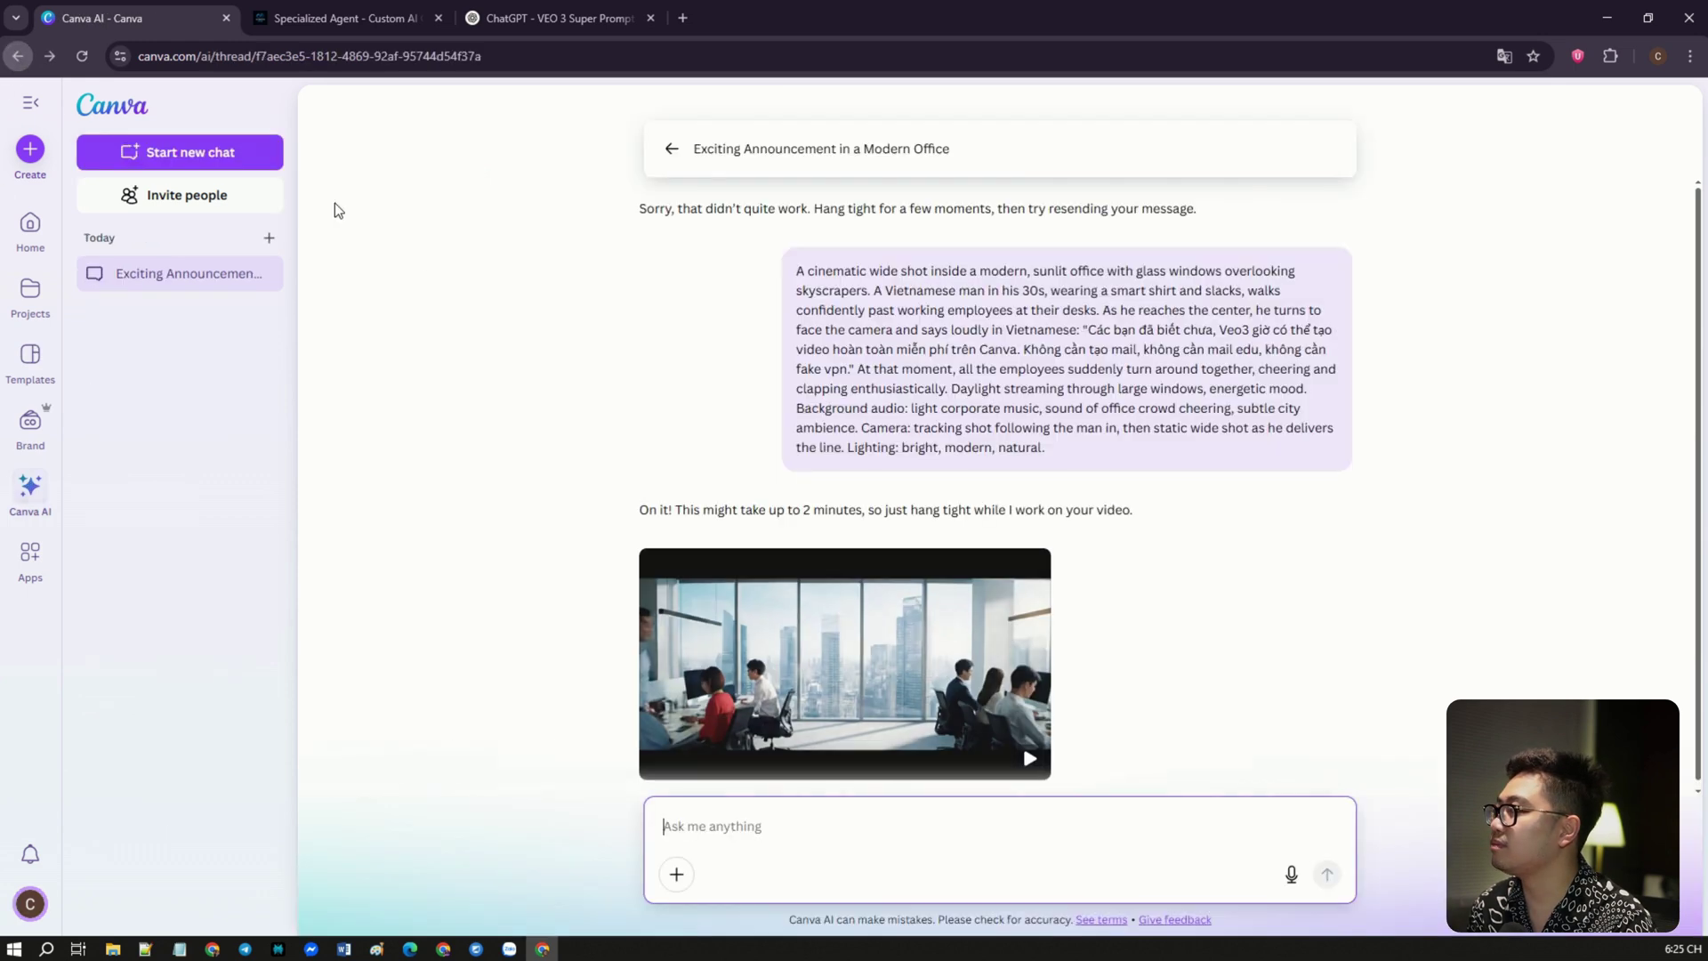
Download the generated office video clip and reopen it in the large preview.
mouse_move(1028, 582)
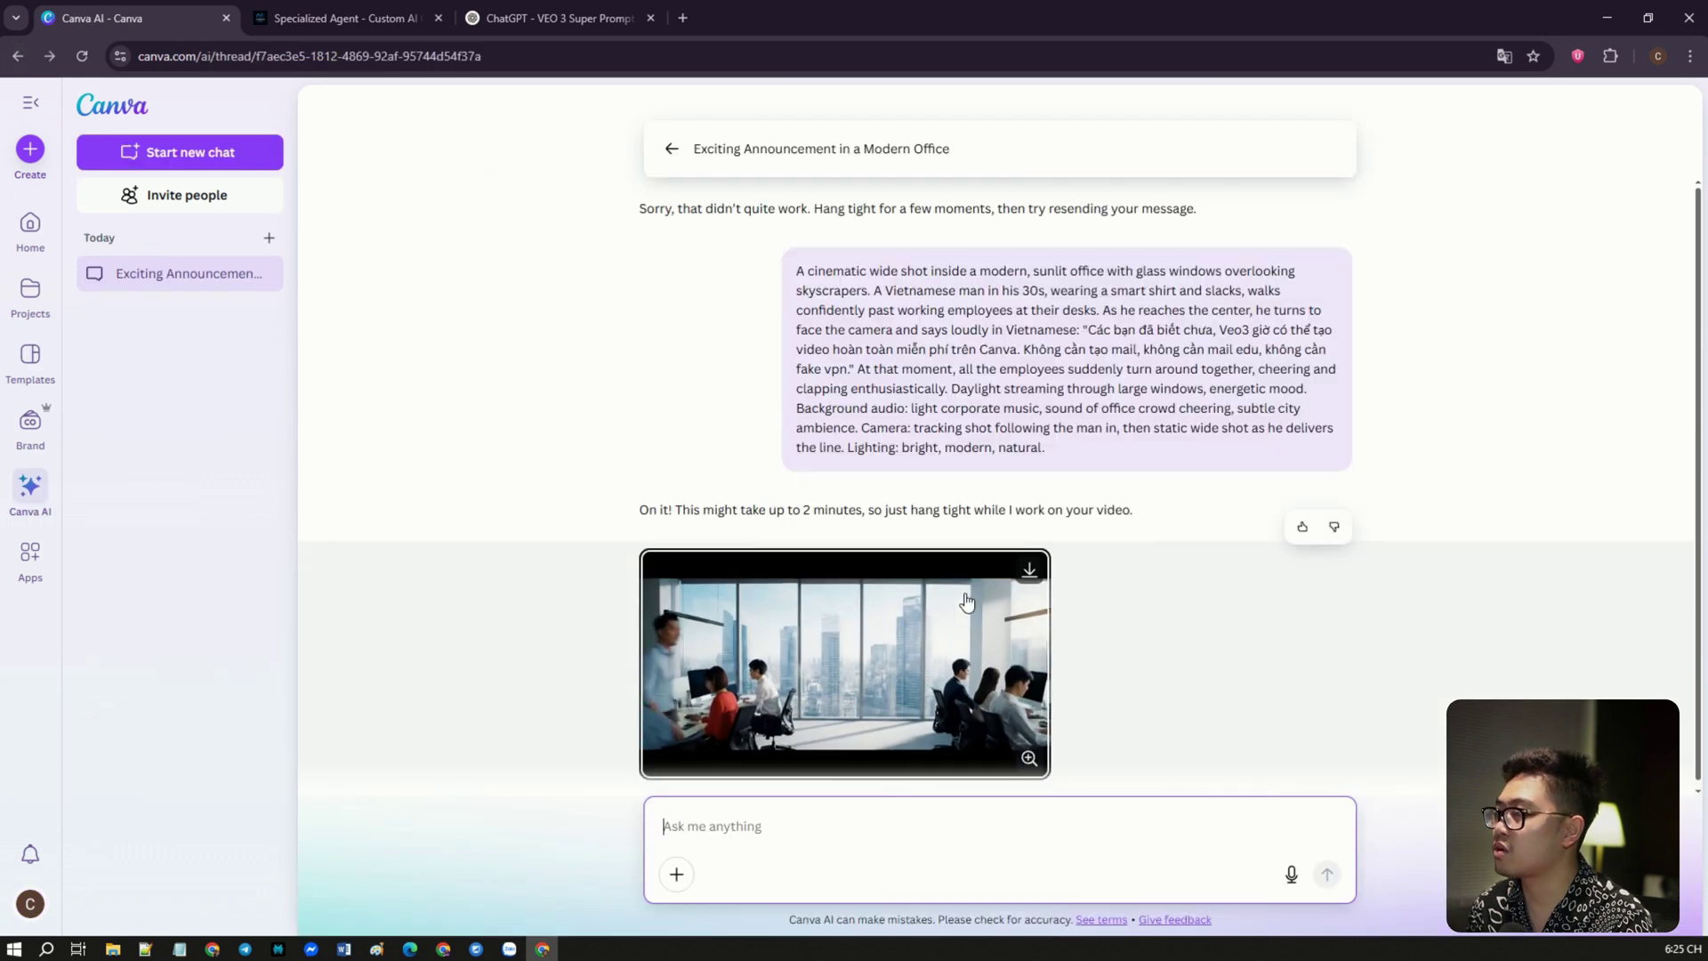
click(1029, 571)
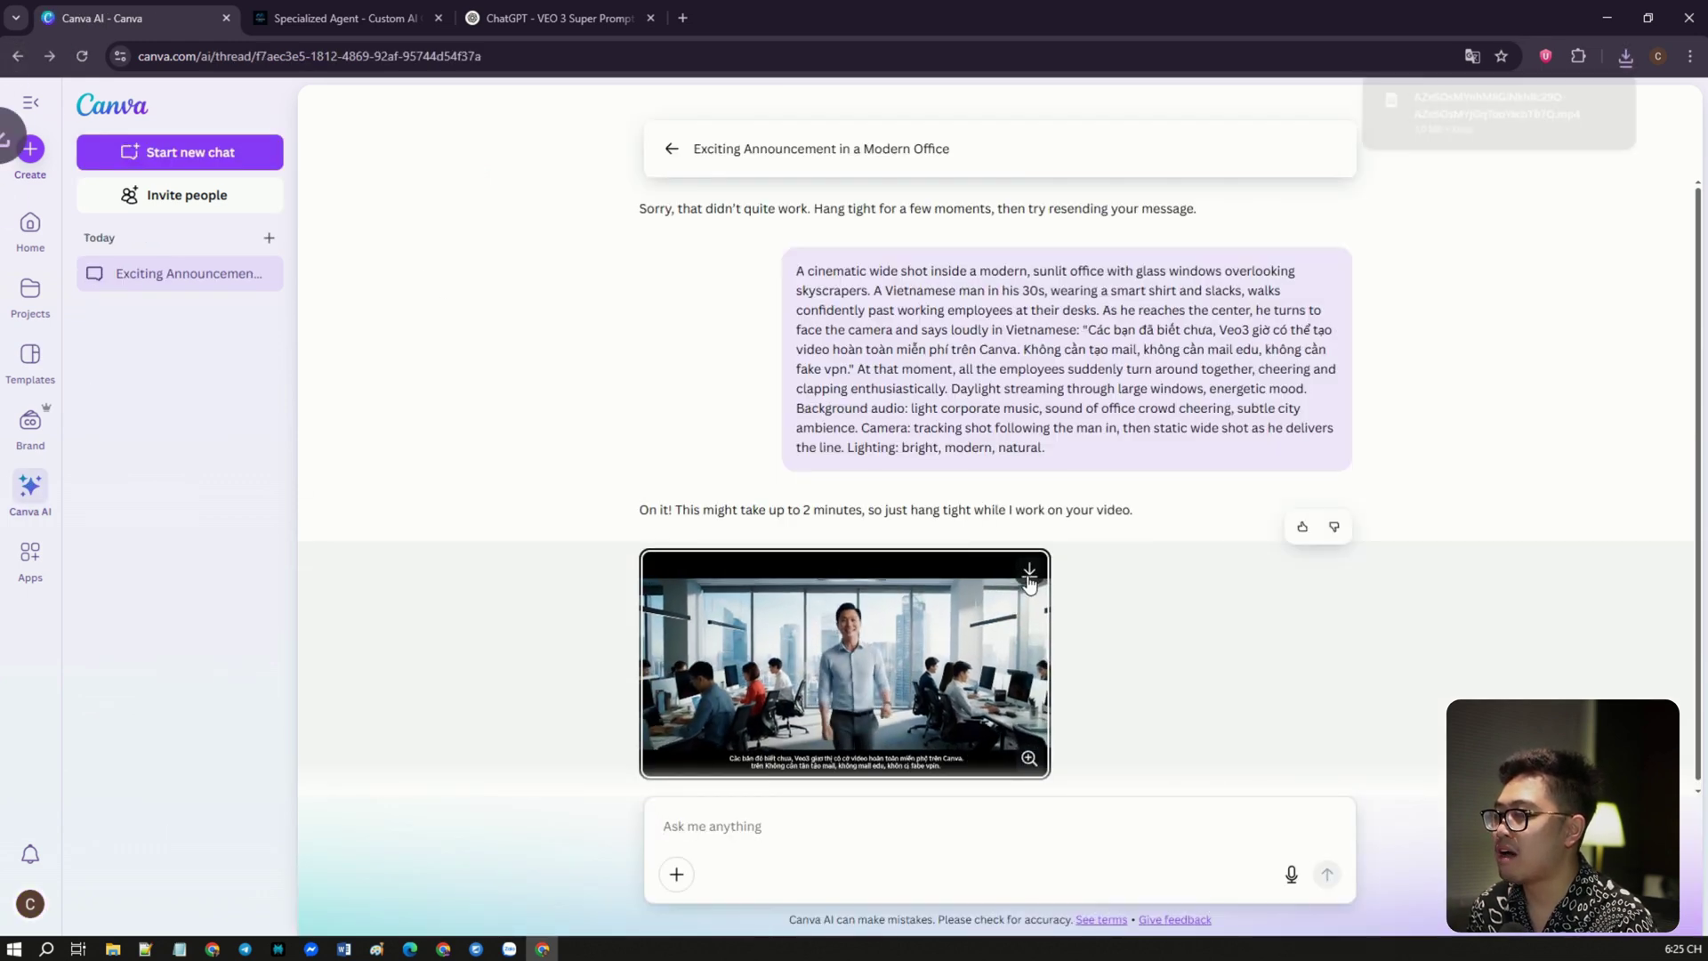
click(932, 638)
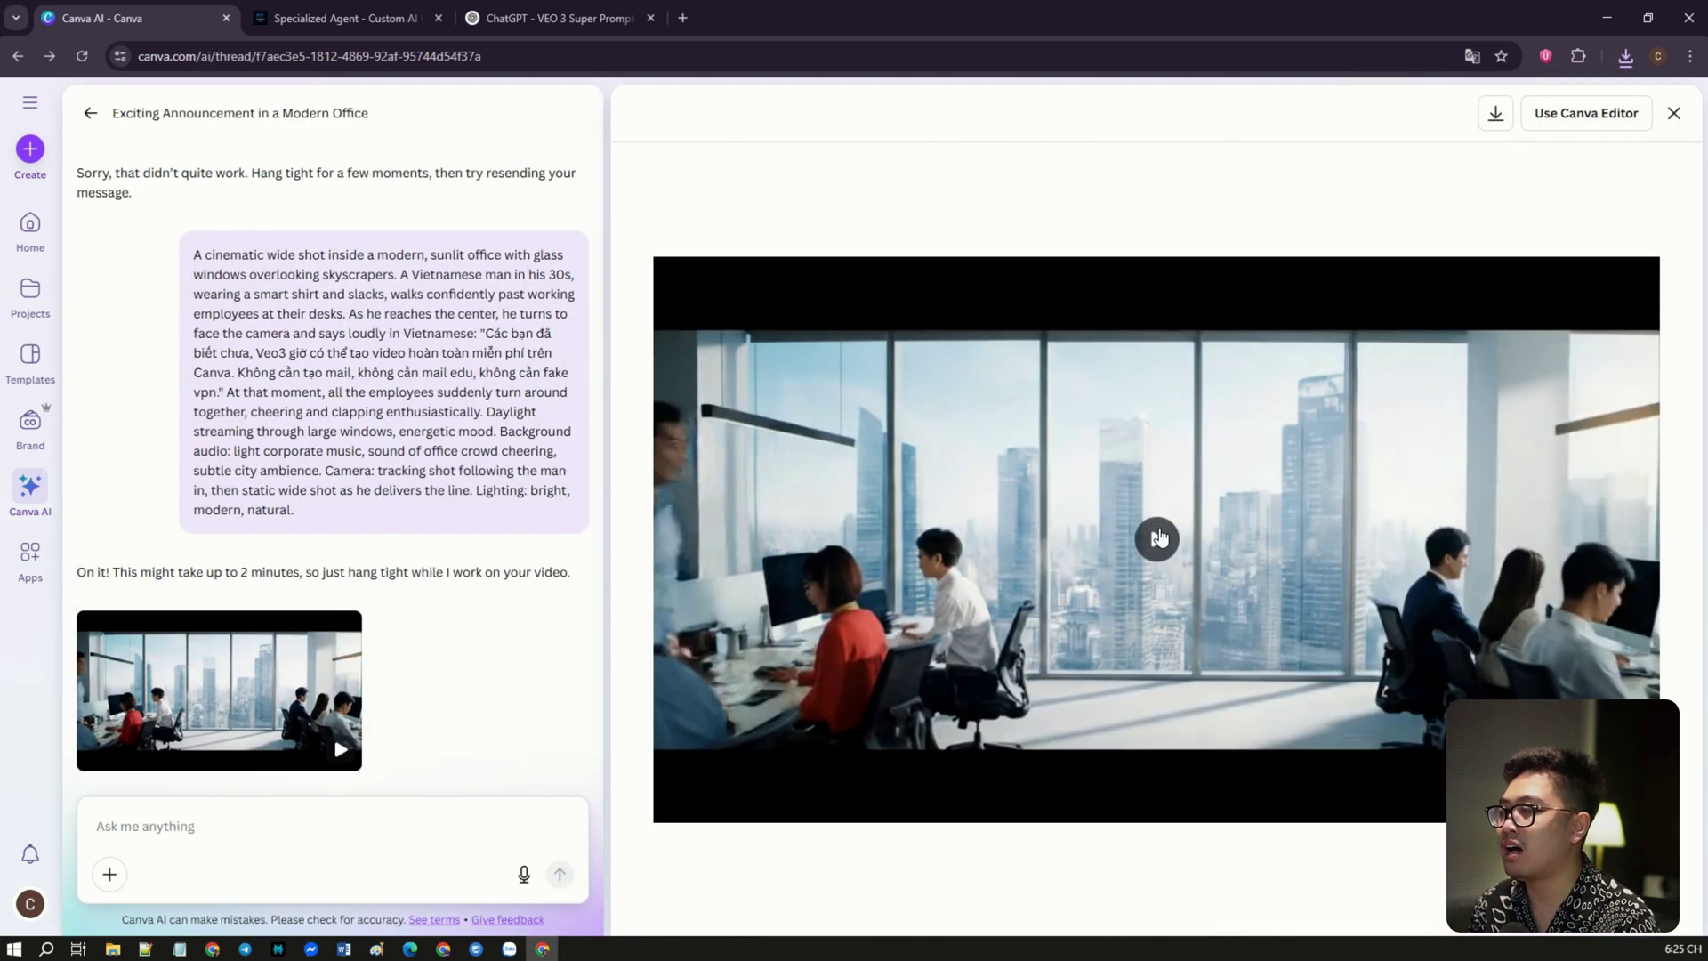